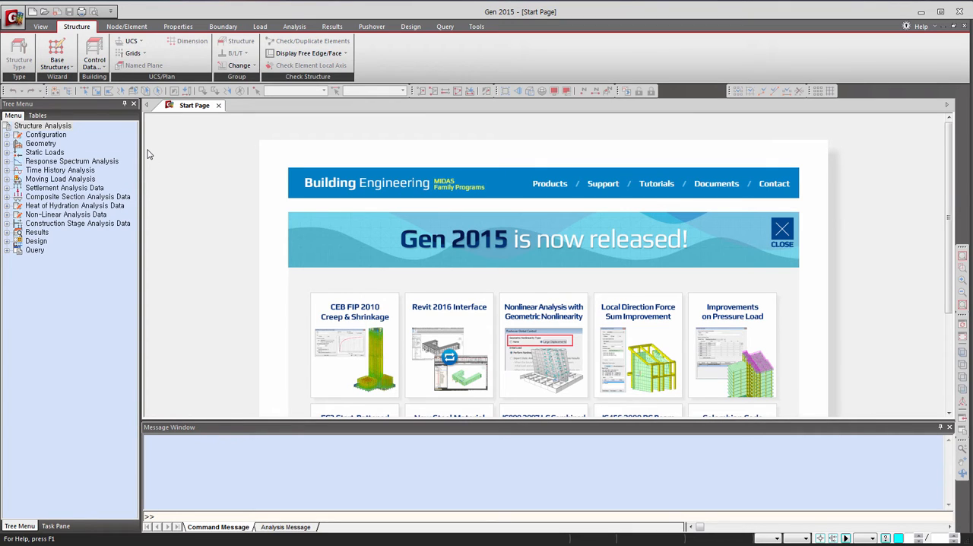
Create a new project and set its units to lbf for force and inches for length.
key("ctrl+n")
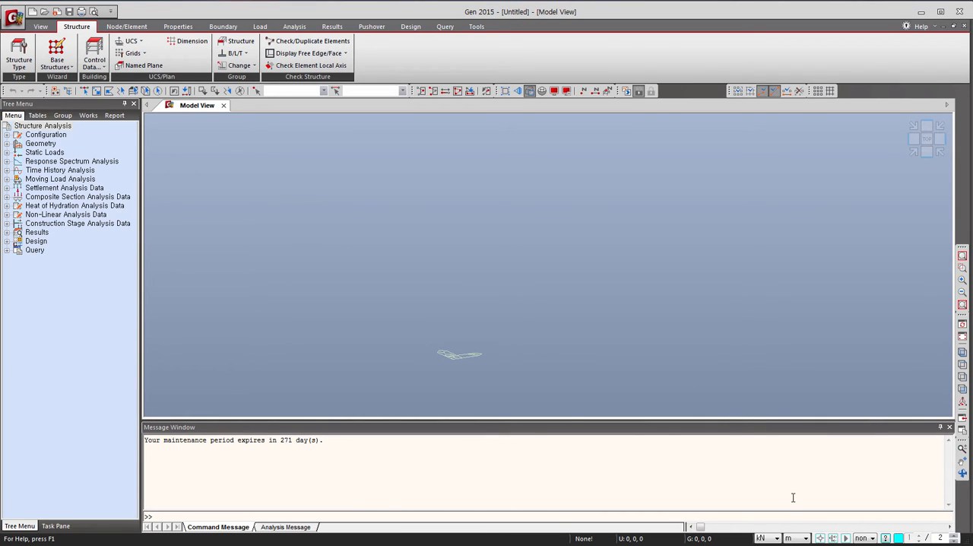
left_click(776, 538)
left_click(765, 545)
left_click(797, 540)
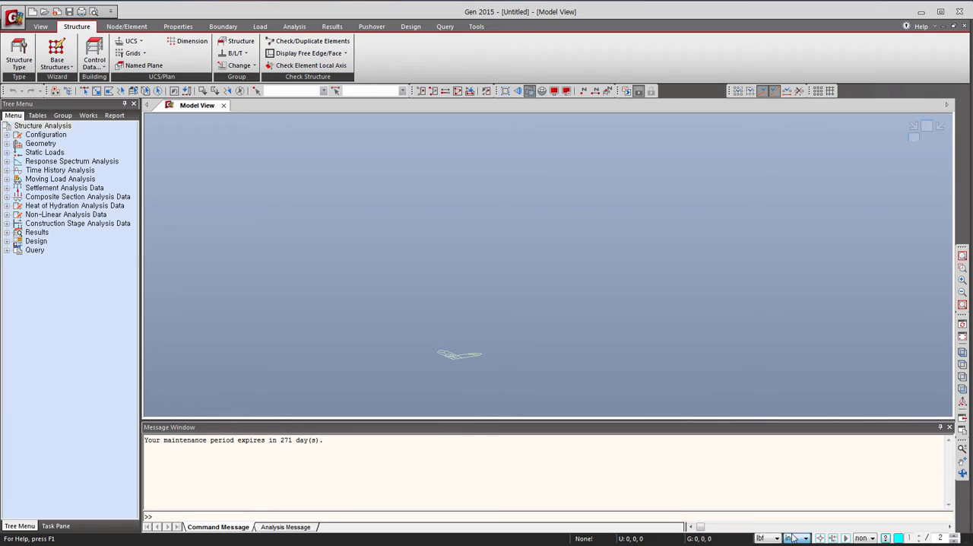
left_click(790, 545)
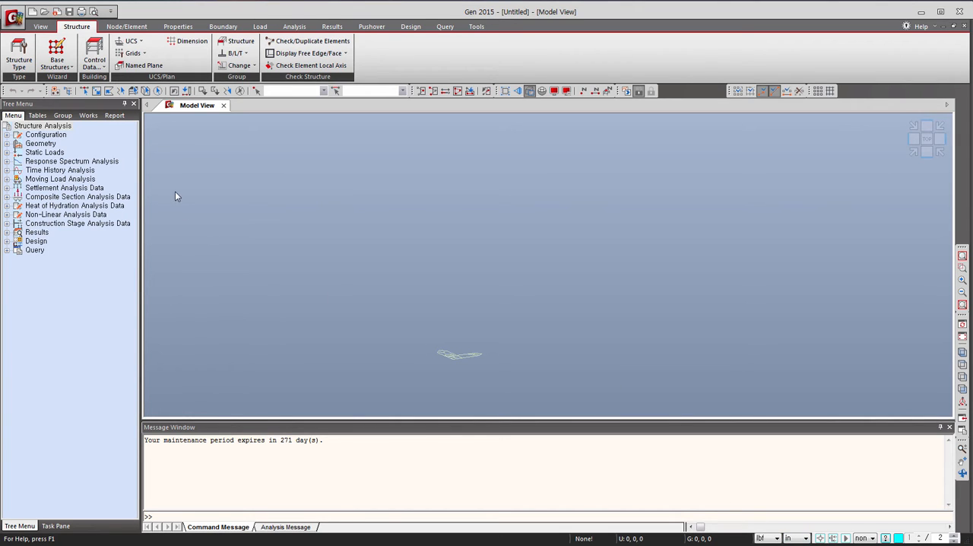
Add a concrete material using the ASTM(RC) standard and Grade C4000 from the material database.
left_click(126, 26)
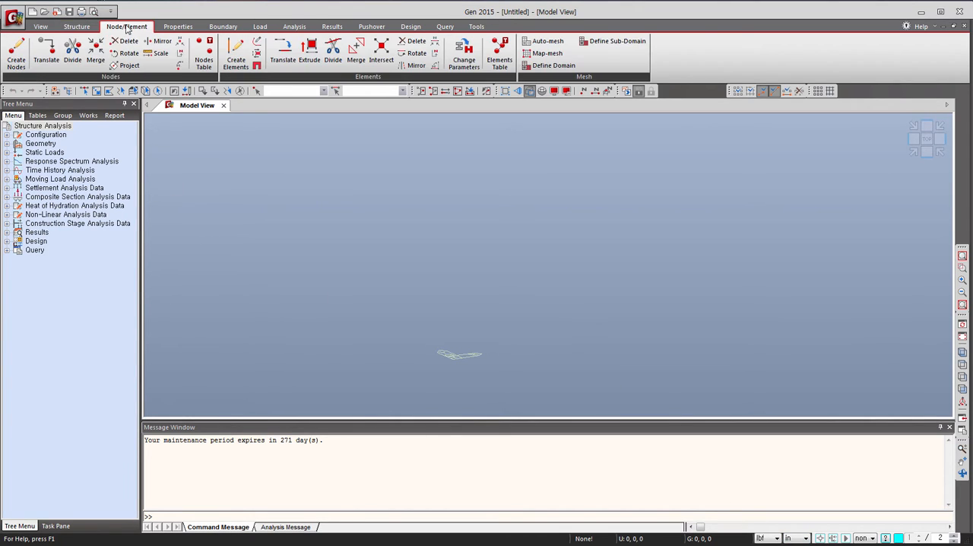
left_click(176, 26)
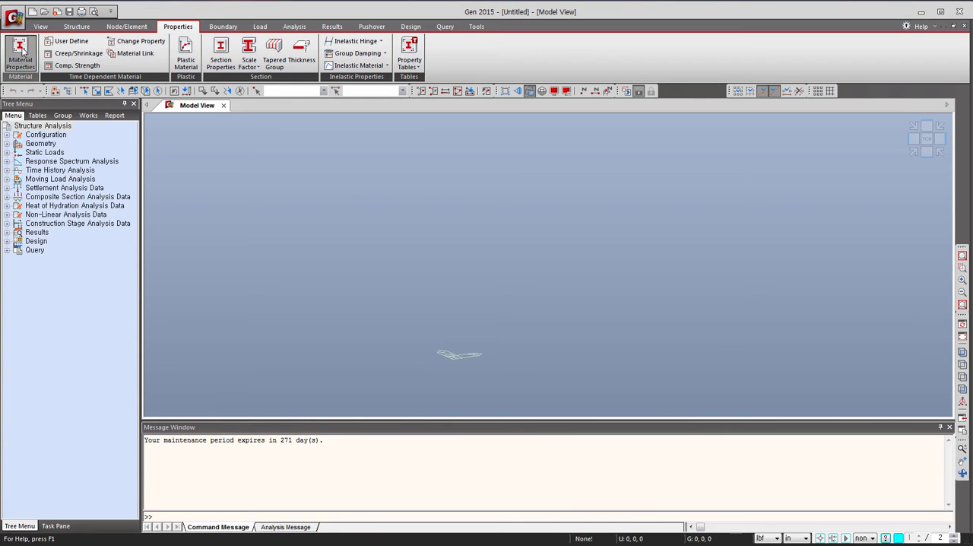
left_click(22, 49)
left_click_drag(152, 24, 366, 120)
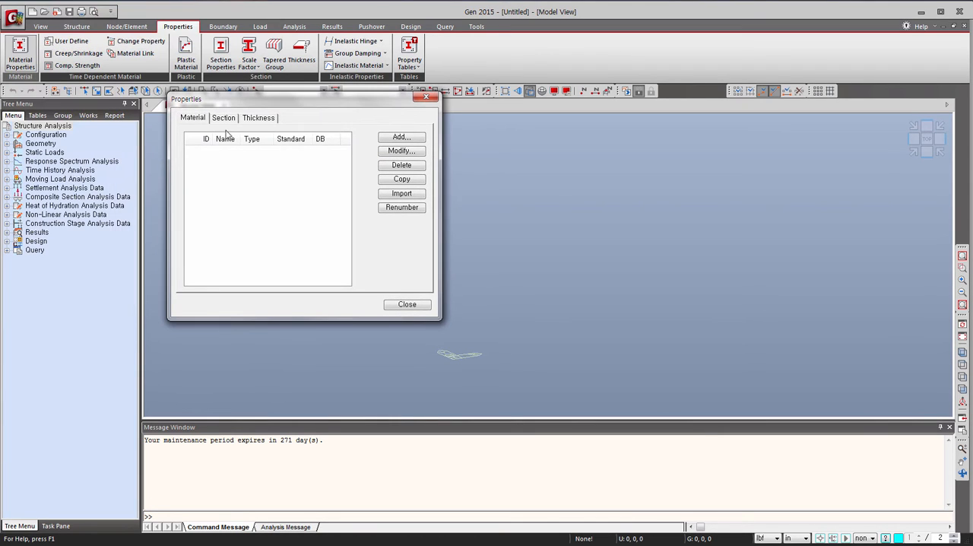
left_click(393, 138)
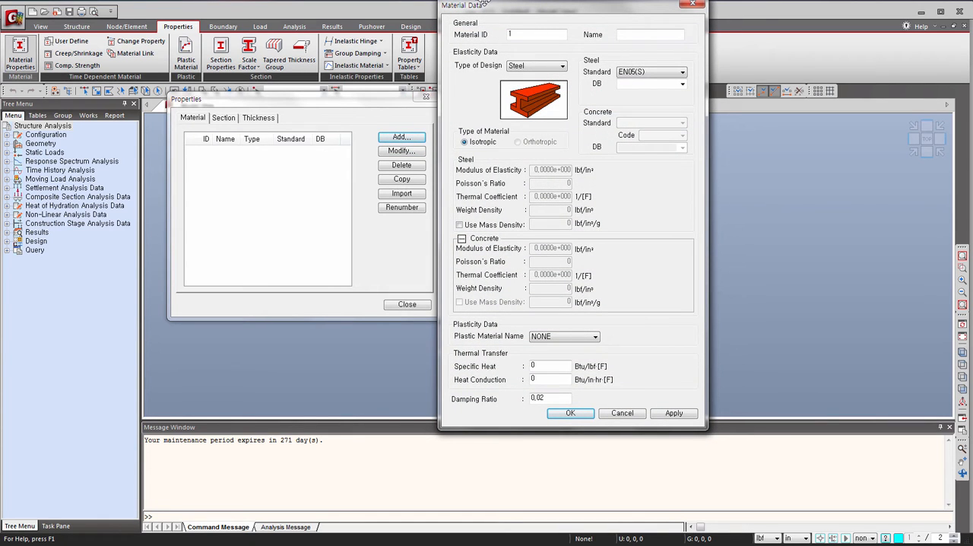
left_click(543, 68)
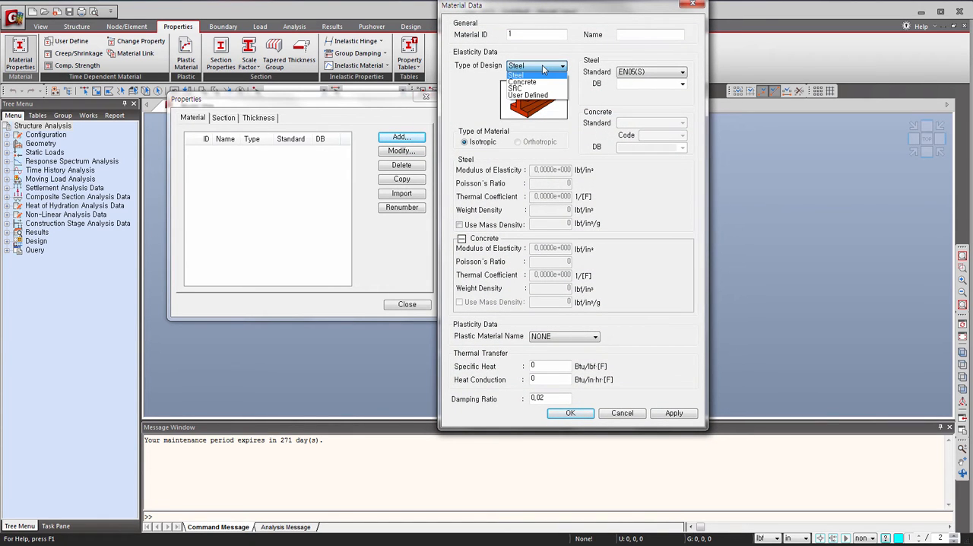
left_click(541, 82)
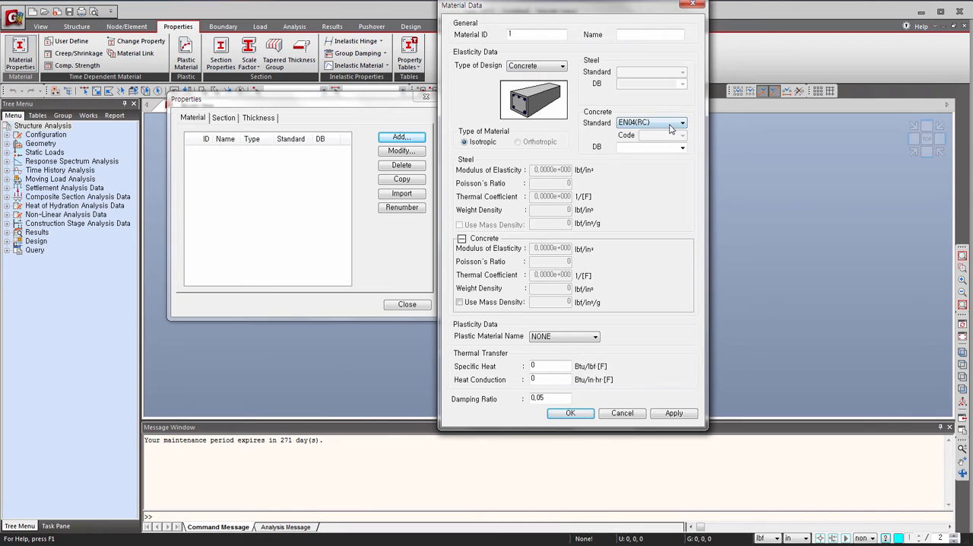
left_click(671, 125)
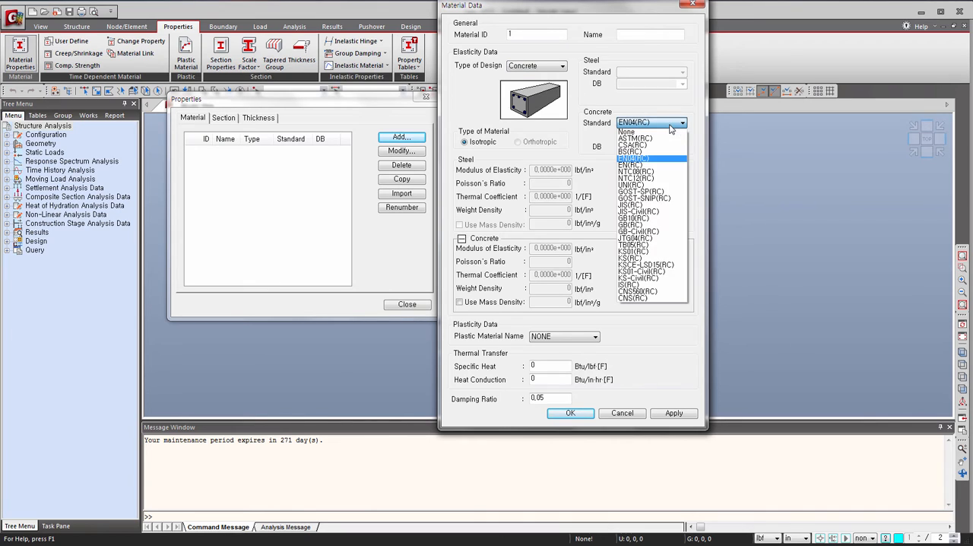
left_click(655, 139)
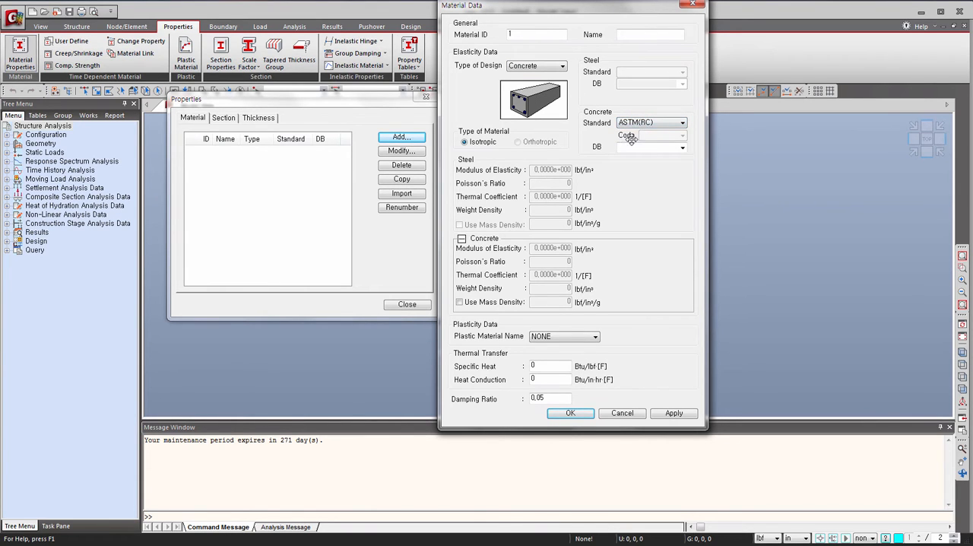
left_click(682, 147)
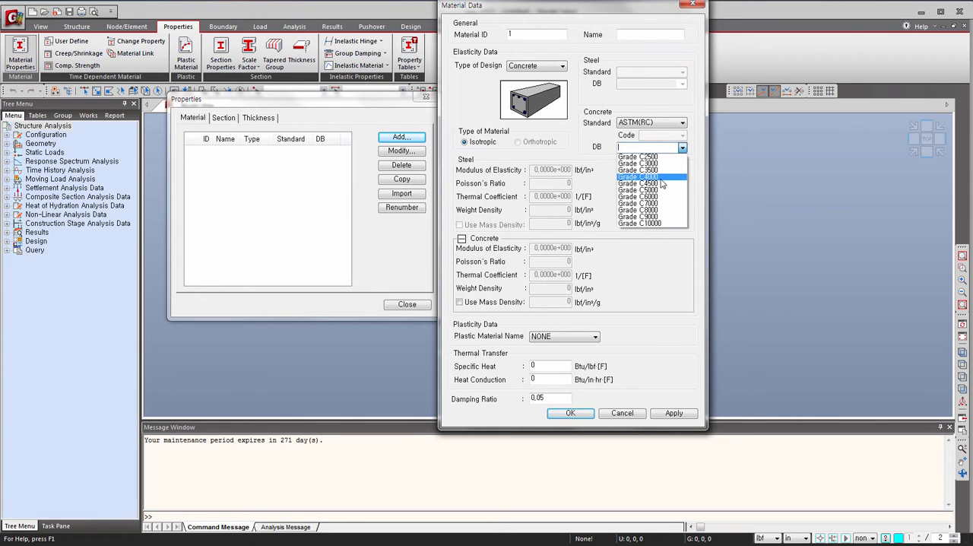
left_click(661, 179)
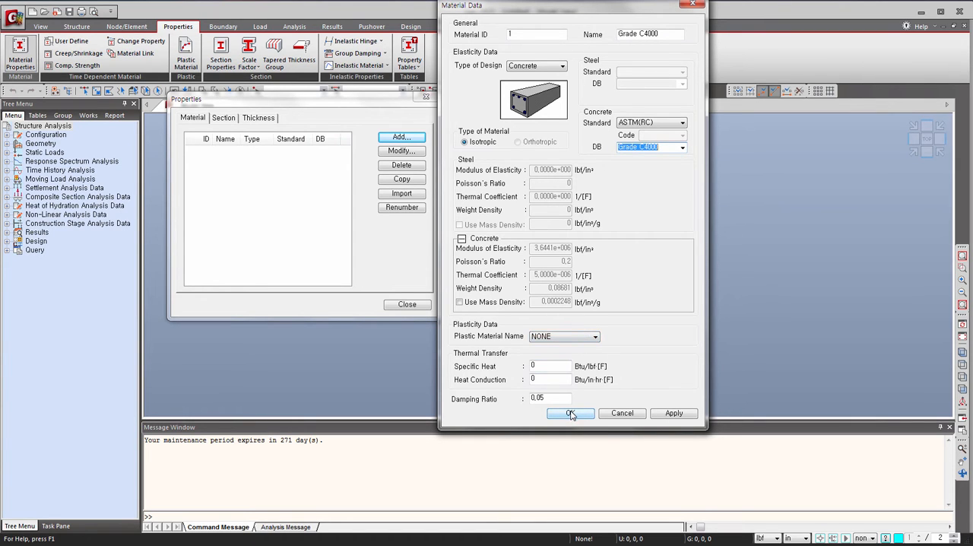
left_click(570, 413)
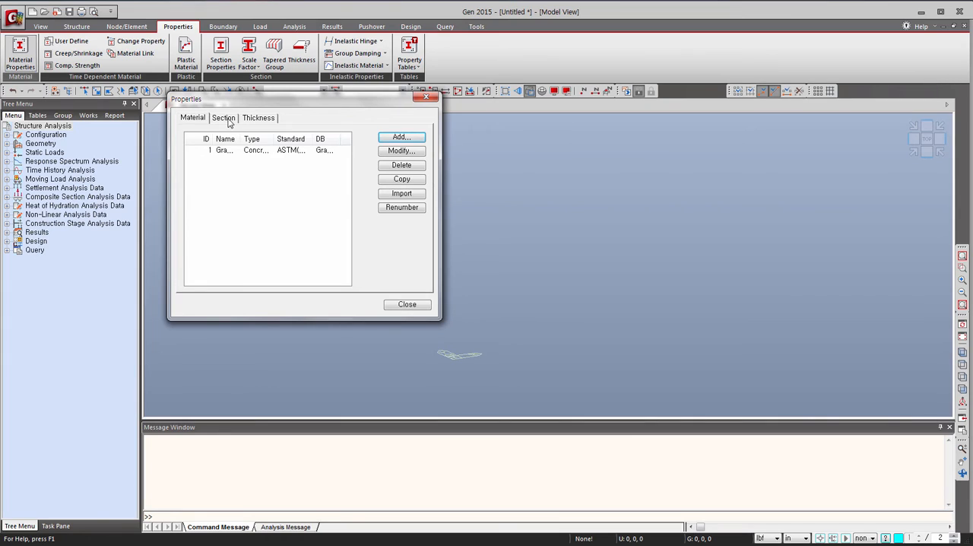
Start a new user-defined Solid Rectangle section and name it Edge Columns.
left_click(223, 118)
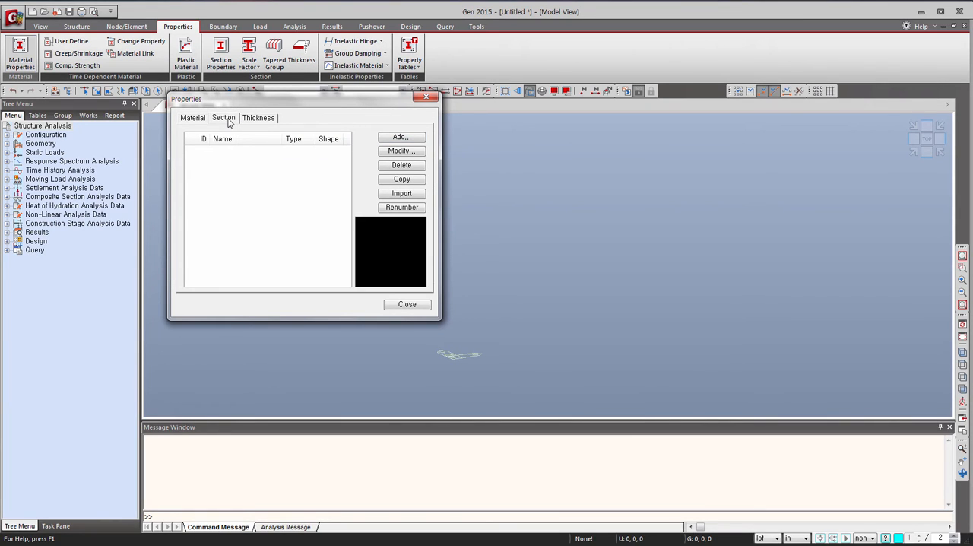
left_click(403, 138)
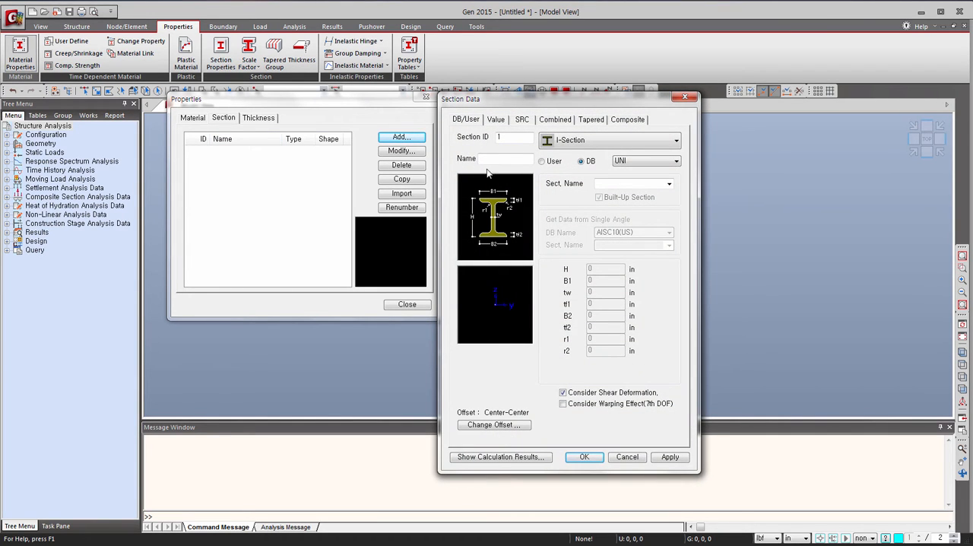
left_click(600, 143)
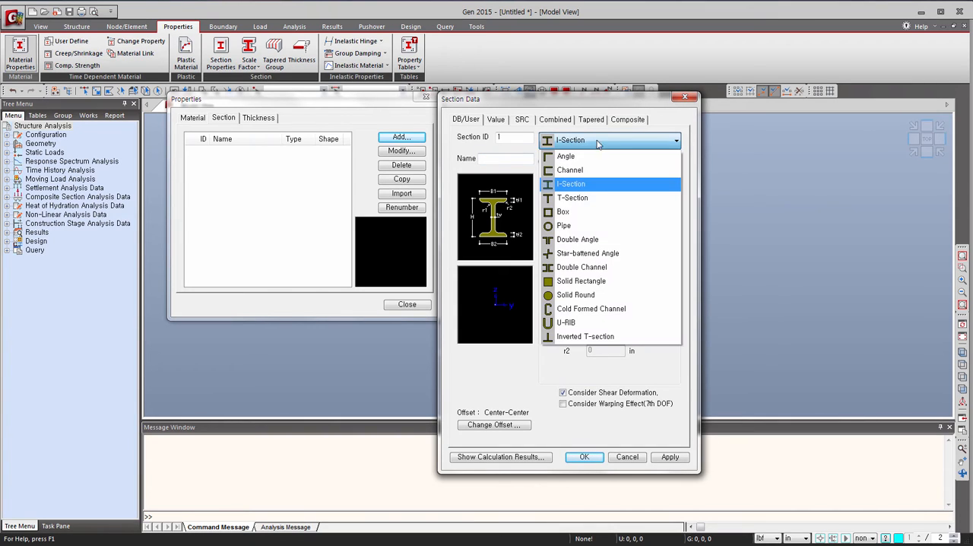
left_click(597, 281)
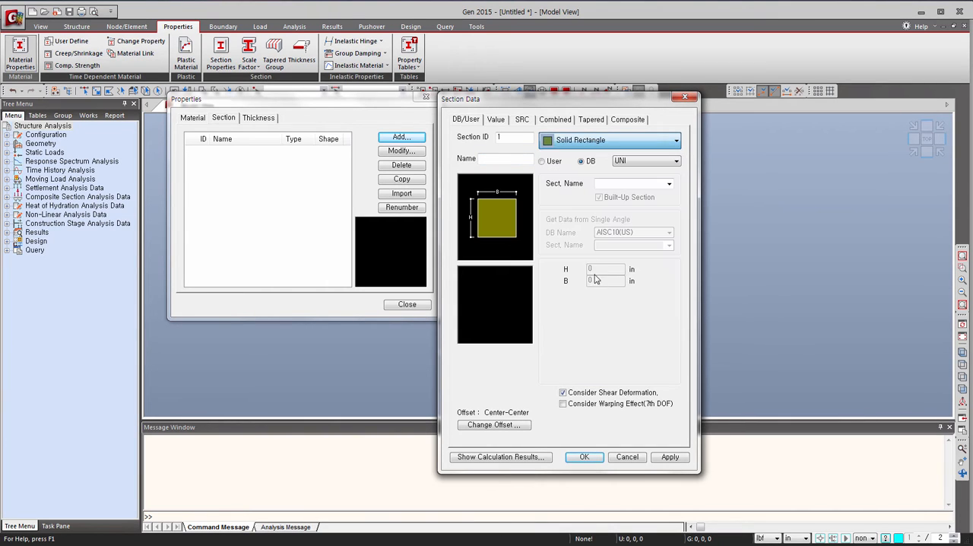
left_click(543, 161)
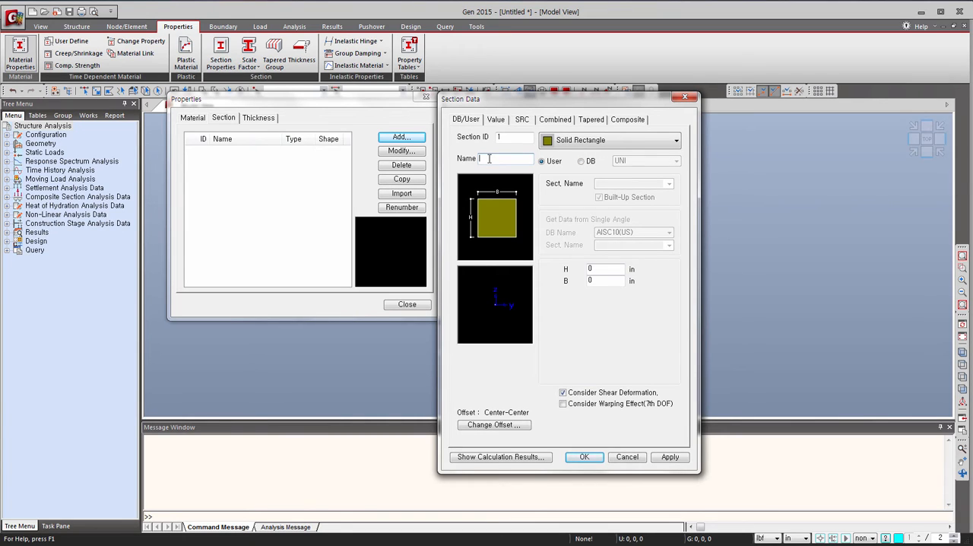
type("Edge Columns")
Set the Edge Columns section's H and B to 24 in and apply it.
double_click(598, 271)
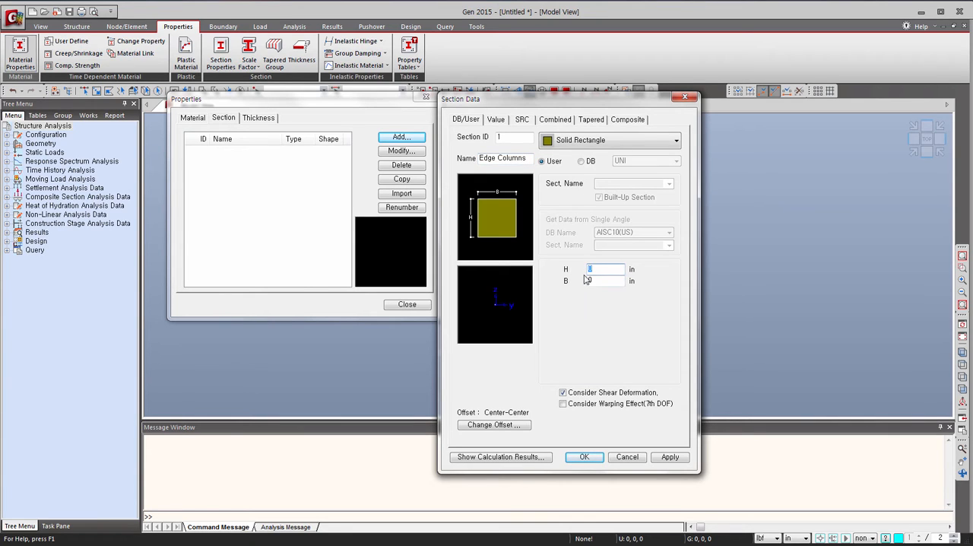
type("24")
double_click(592, 280)
type("24")
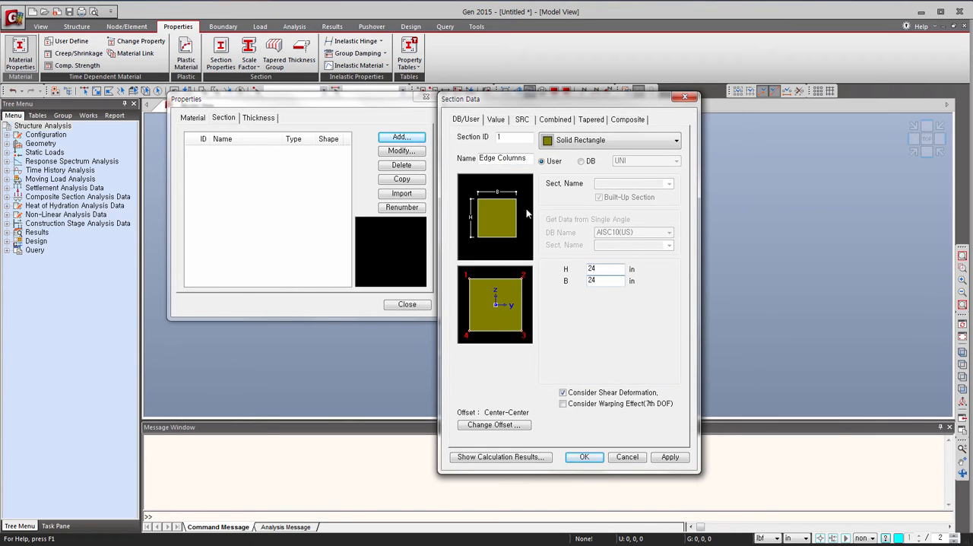
left_click(669, 457)
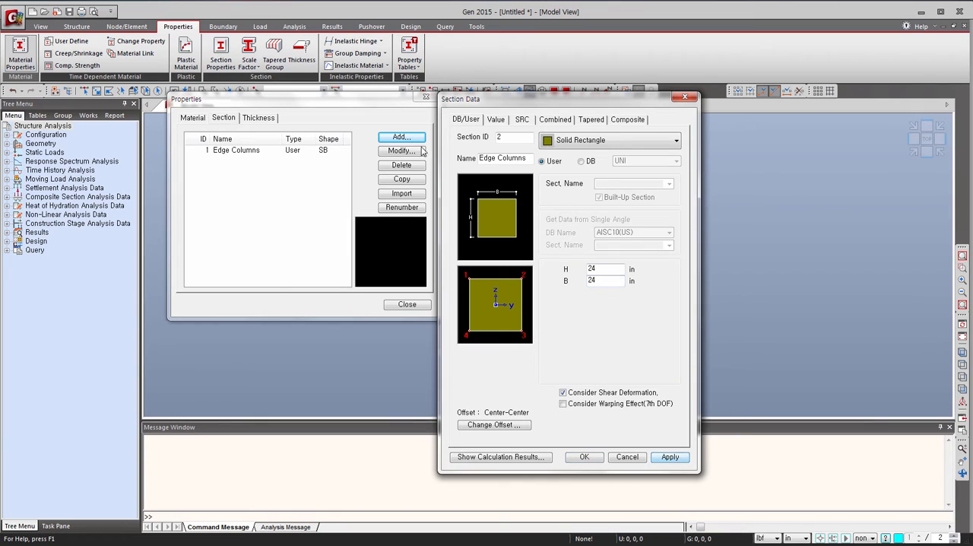
Name the second solid rectangle section Interior columns.
left_click_drag(480, 158, 542, 166)
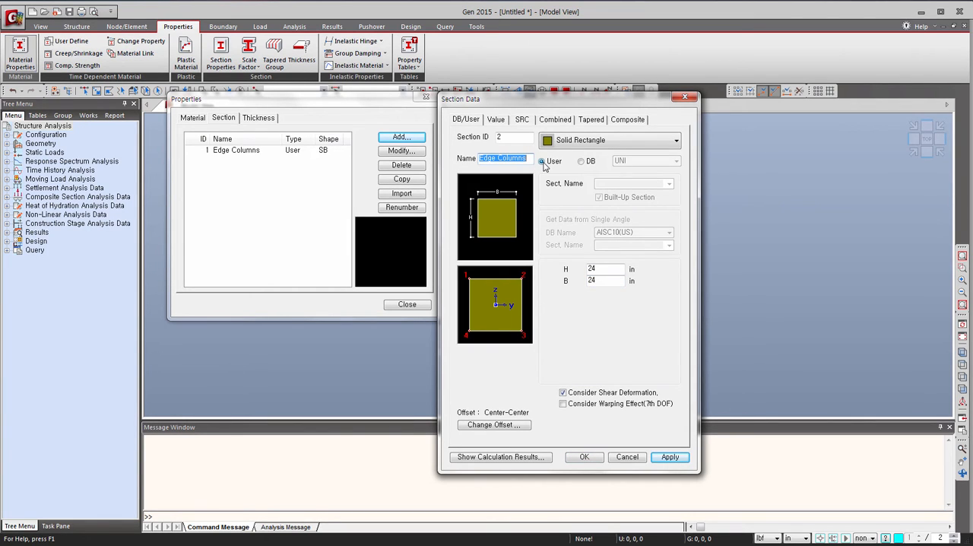
type("INterior")
key("BackSpace")
key("BackSpace")
key("BackSpace")
key("BackSpace")
key("BackSpace")
key("BackSpace")
key("BackSpace")
type("umn")
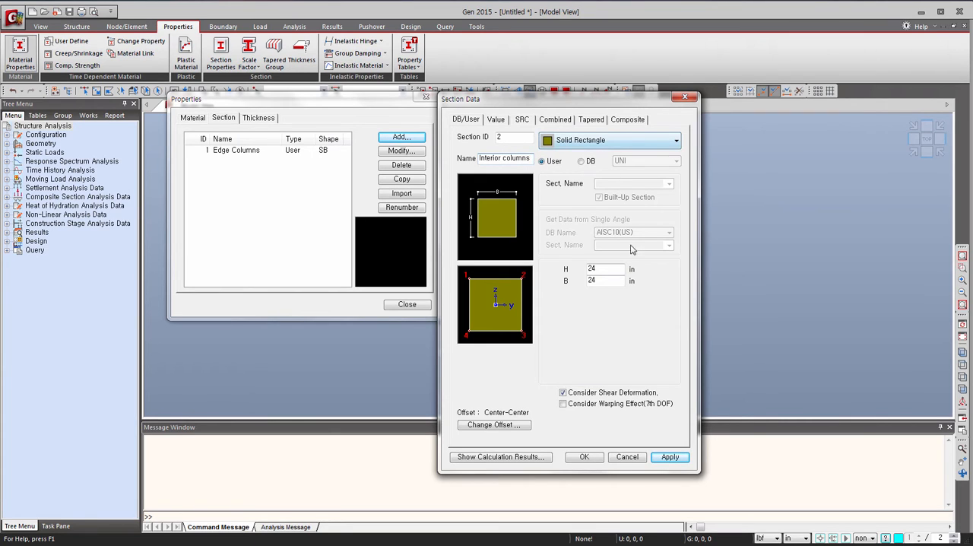
Set the Interior columns section's H and B to 30 in and apply it.
left_click_drag(617, 270, 578, 270)
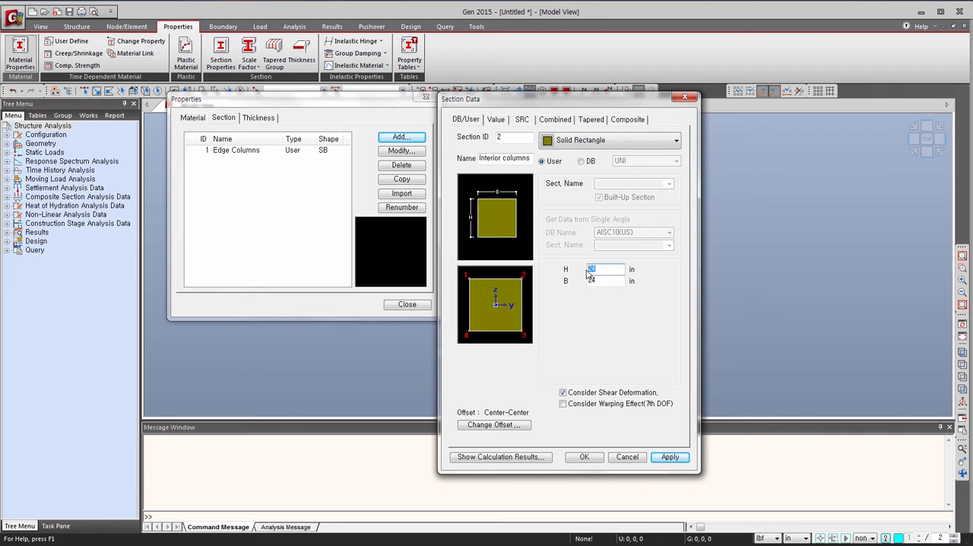
type("3")
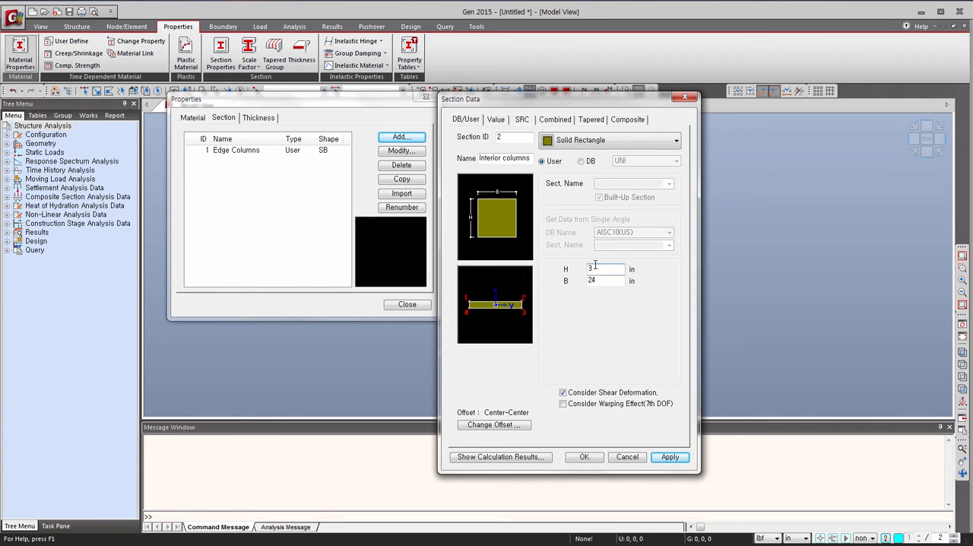
type("0")
double_click(591, 280)
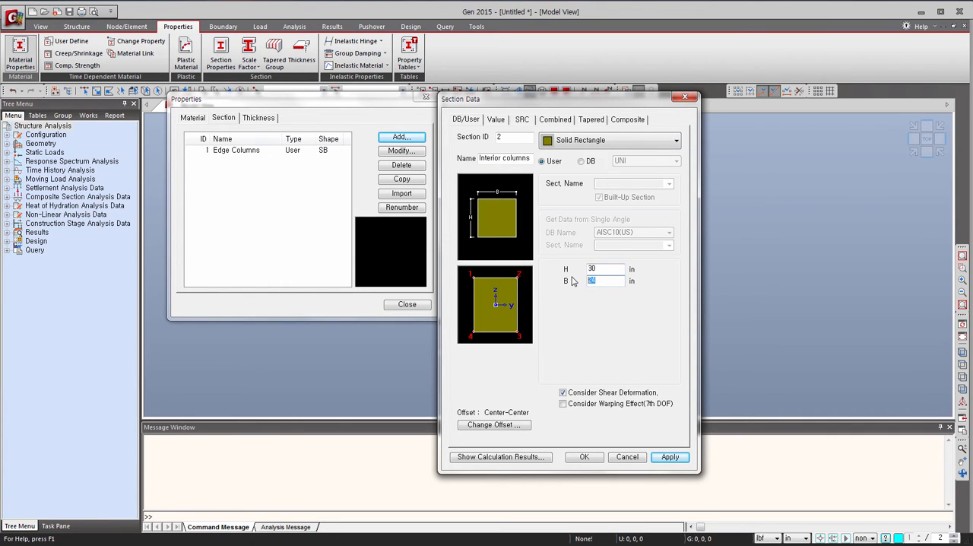
type("30")
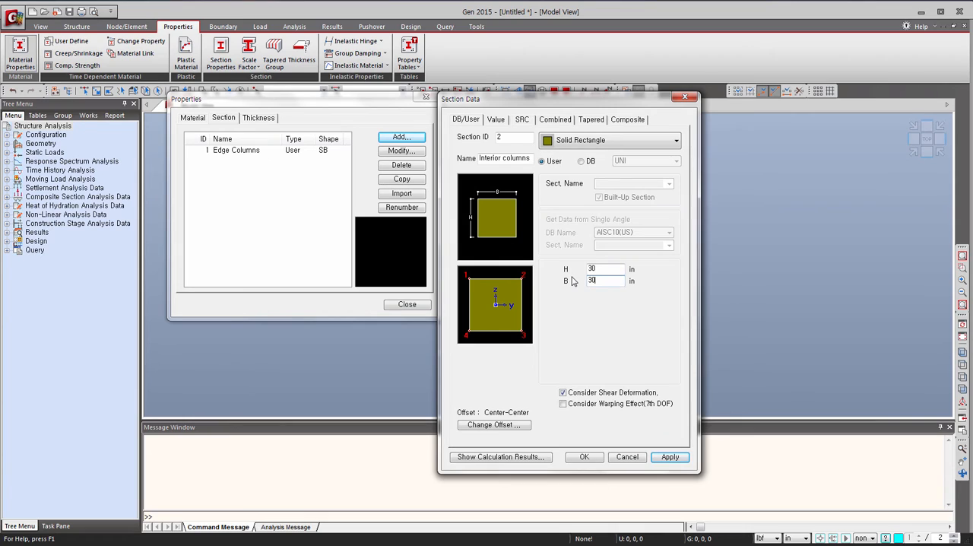
left_click(668, 457)
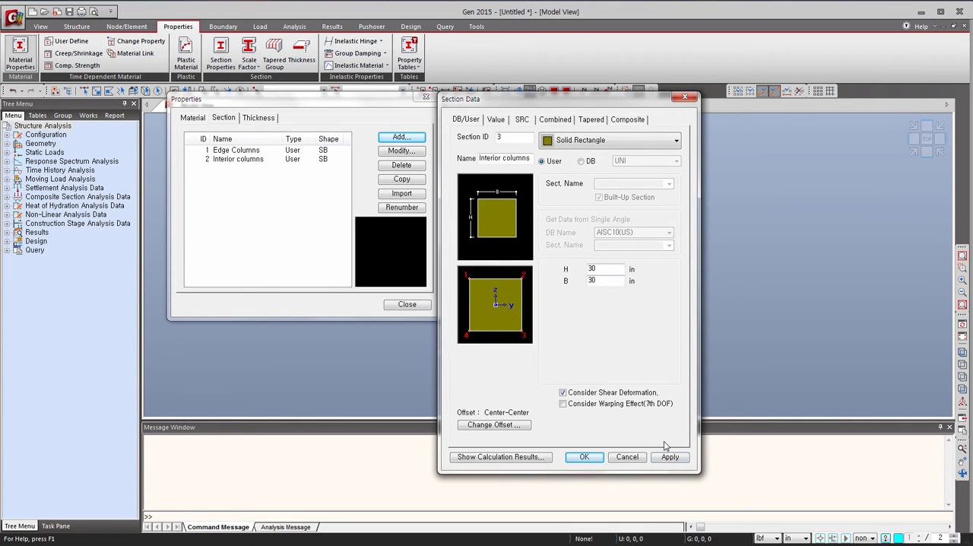
Add a third solid rectangle section named Beams with H 20 in and B 24 in.
left_click_drag(530, 159, 581, 147)
type("Beams")
double_click(608, 268)
type("20")
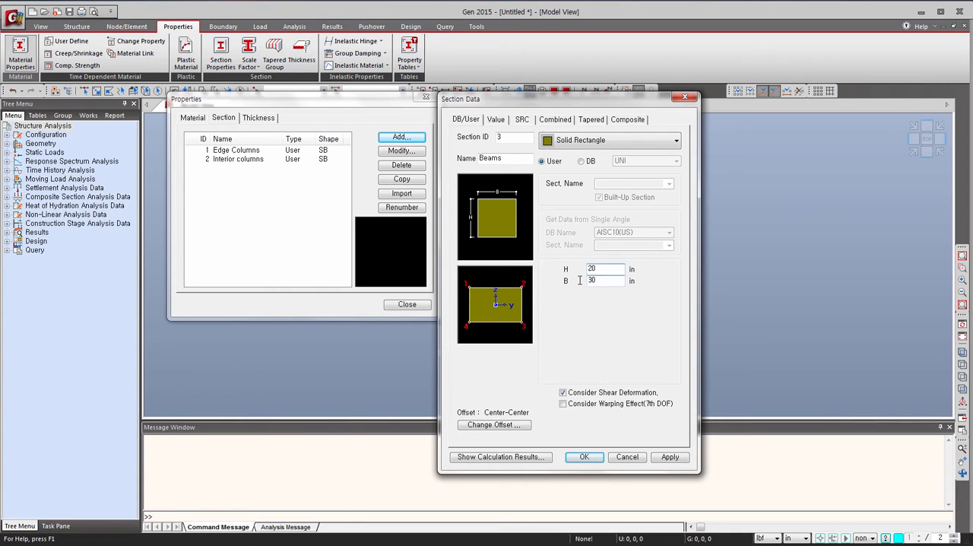
key("Tab")
type("24")
left_click(585, 457)
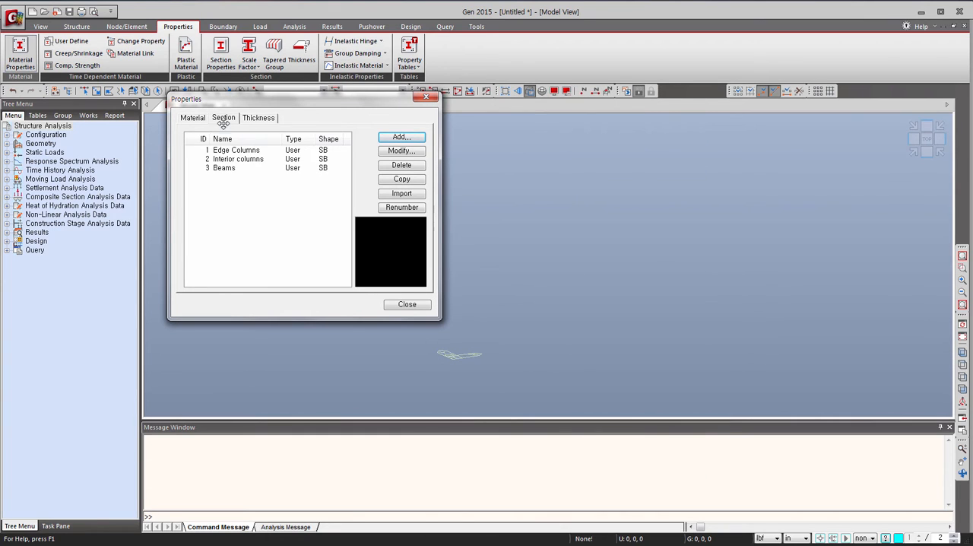
Add an 18 in in-plane and out-of-plane thickness, and review the defined materials and sections.
left_click(257, 120)
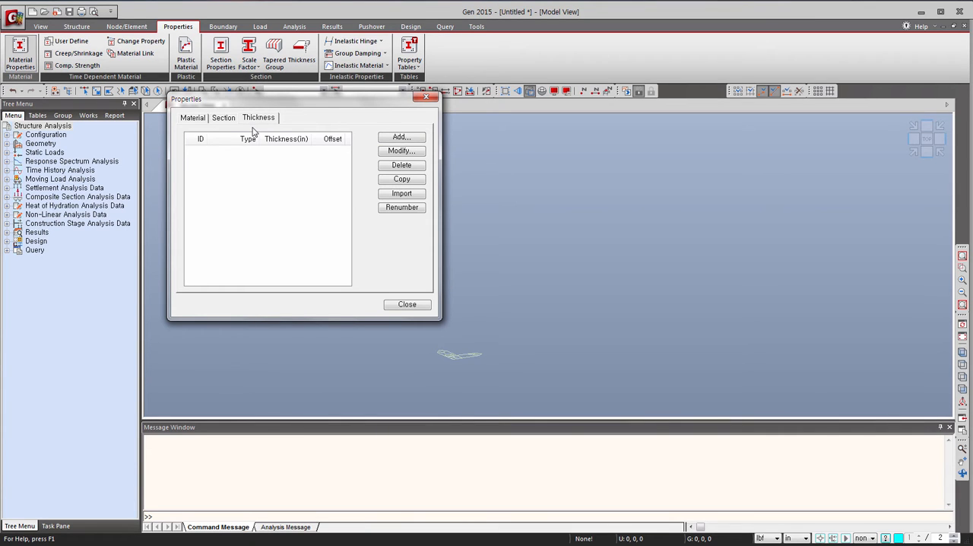
left_click(392, 140)
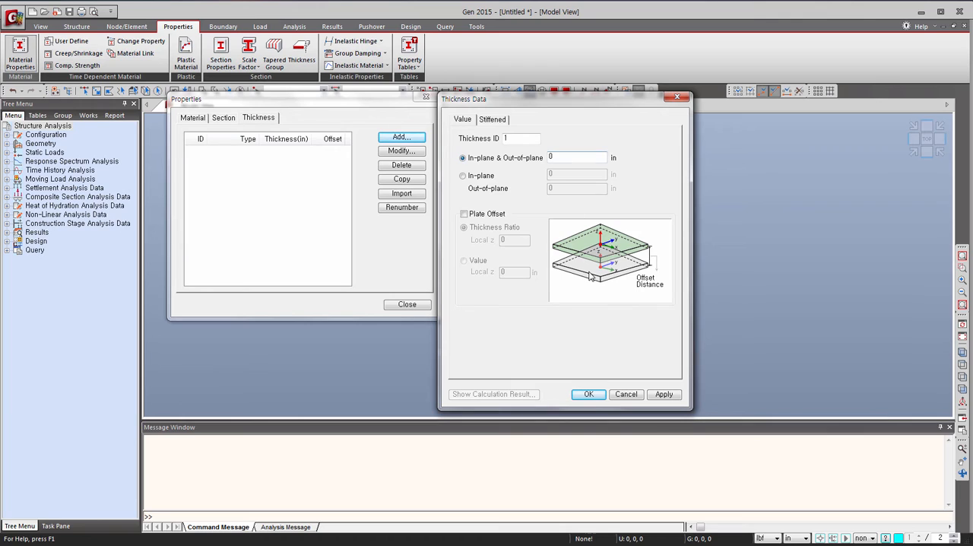
double_click(562, 157)
left_click(589, 394)
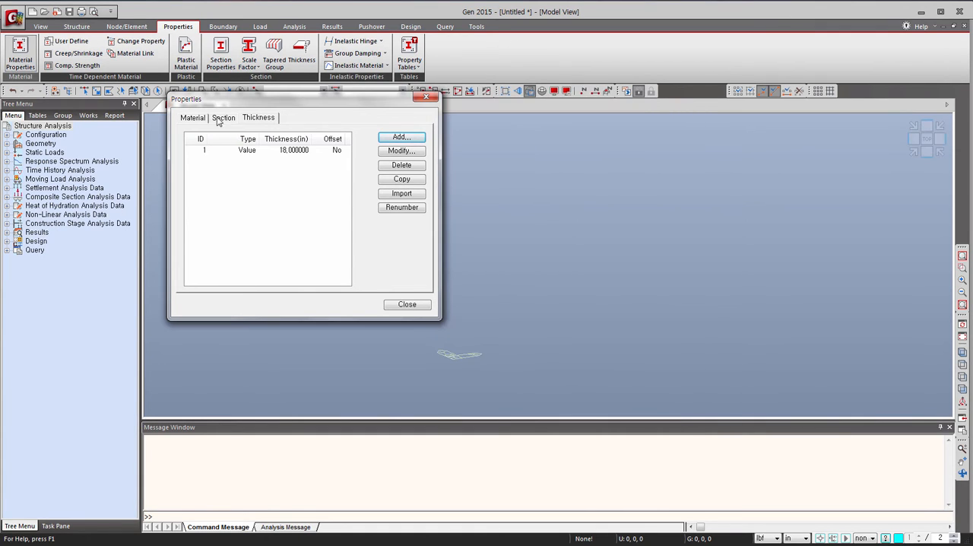
left_click(193, 119)
left_click(223, 119)
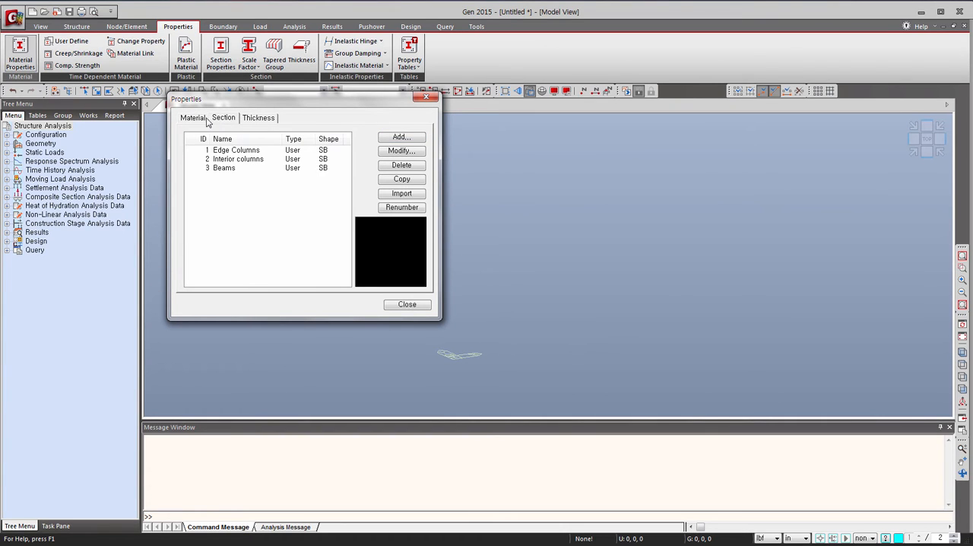
Finish reviewing the thickness definition and switch the model's length unit to ft.
left_click(259, 118)
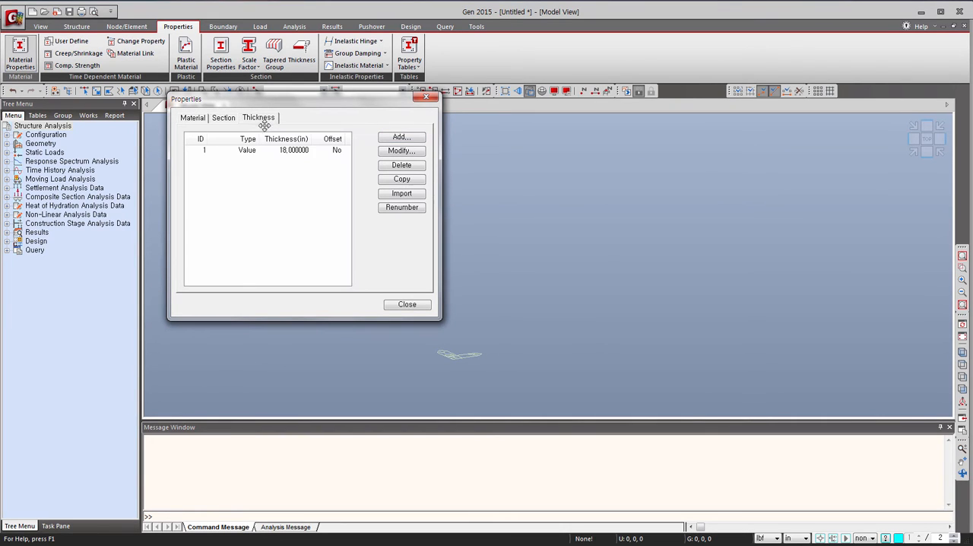
left_click(401, 305)
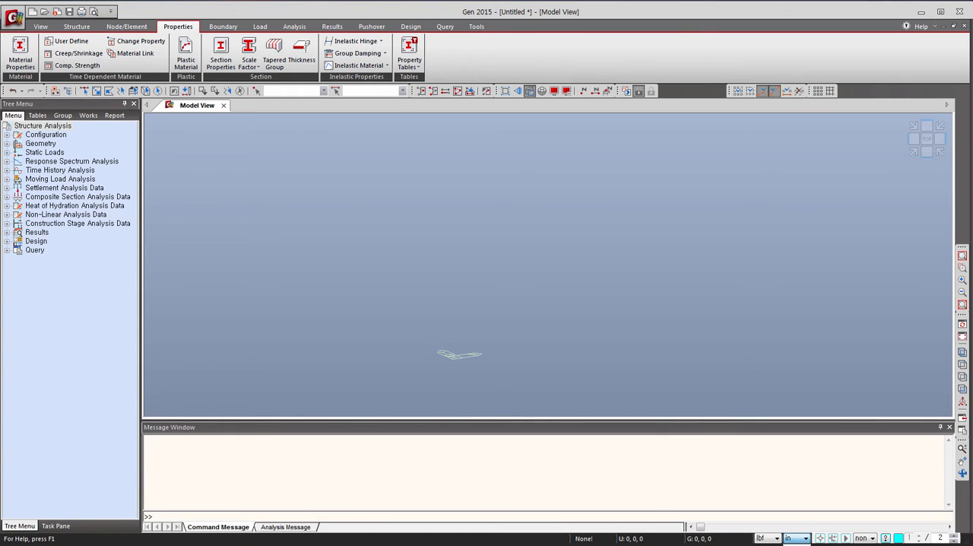
left_click(795, 545)
Define an X-Y plane user coordinate system with origin 0, 0, 16 ft and change the view direction to it.
left_click(114, 27)
left_click(76, 26)
left_click(140, 41)
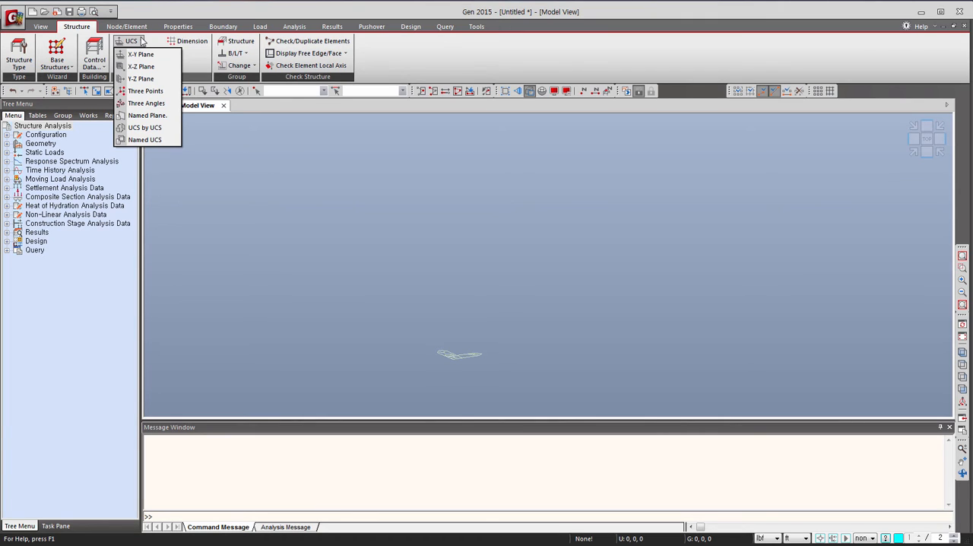
left_click(140, 54)
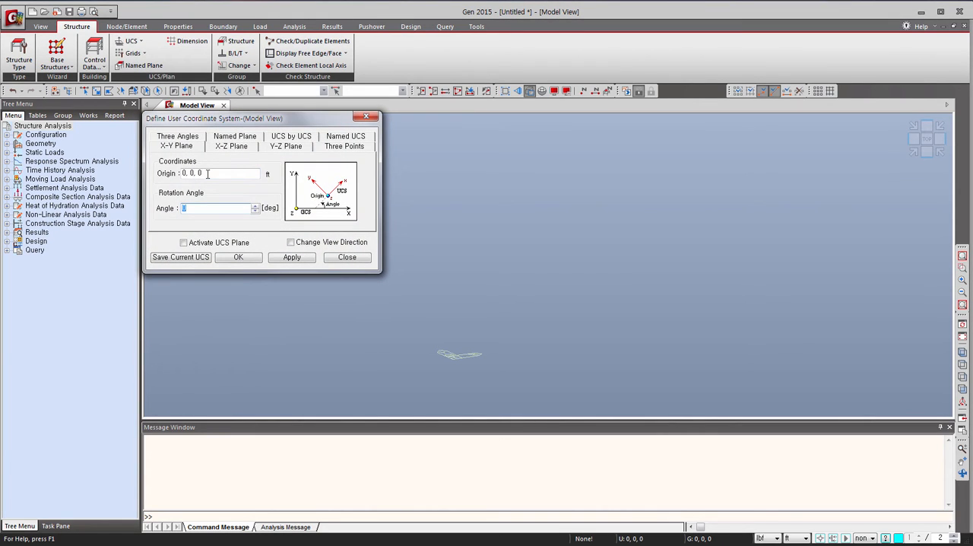
left_click(207, 173)
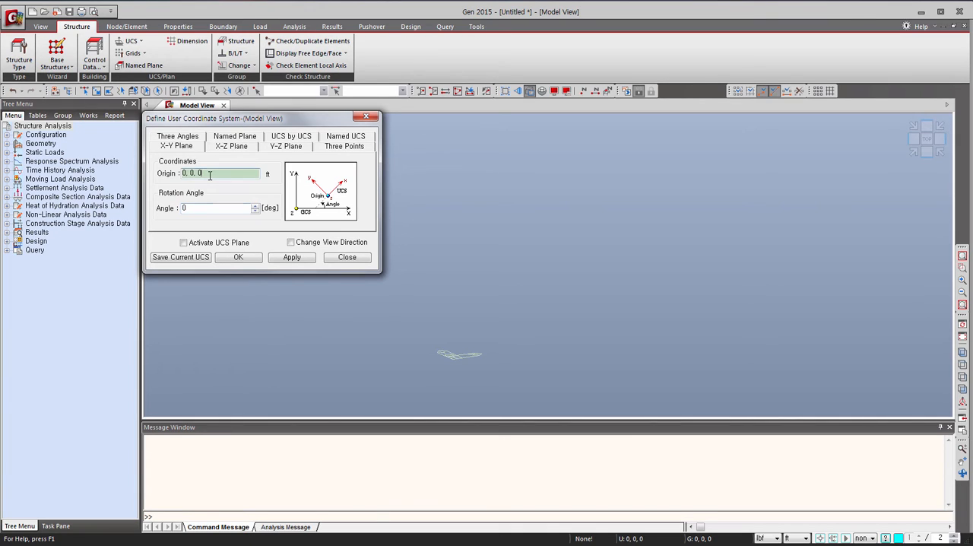
key("BackSpace")
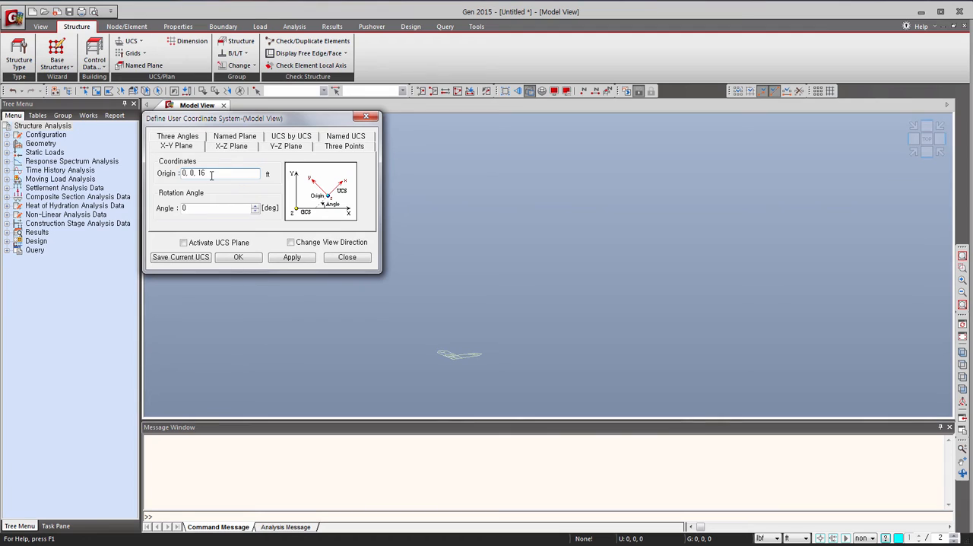
left_click(290, 242)
left_click(239, 258)
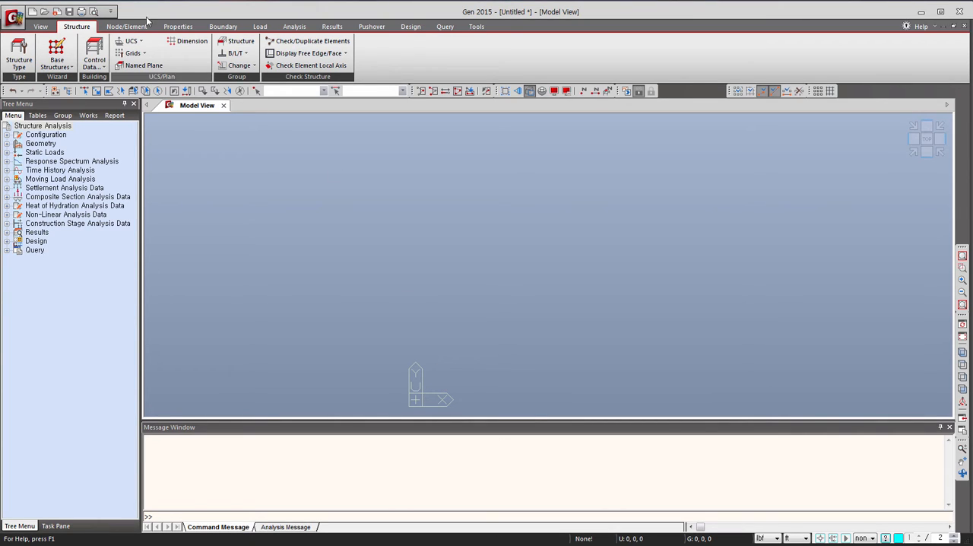
Add a line grid named 2F with relative X-grid lines of 7@26 ft.
left_click(142, 53)
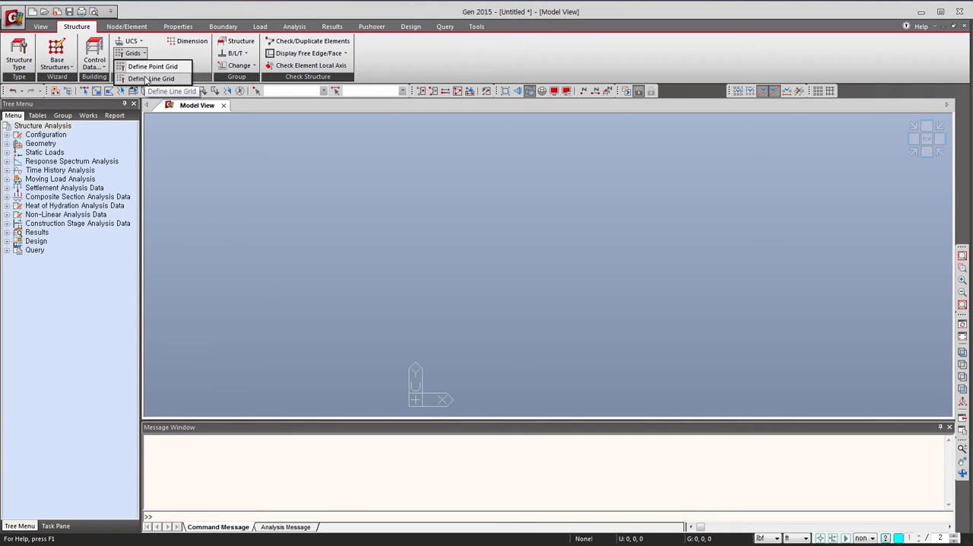
left_click(147, 79)
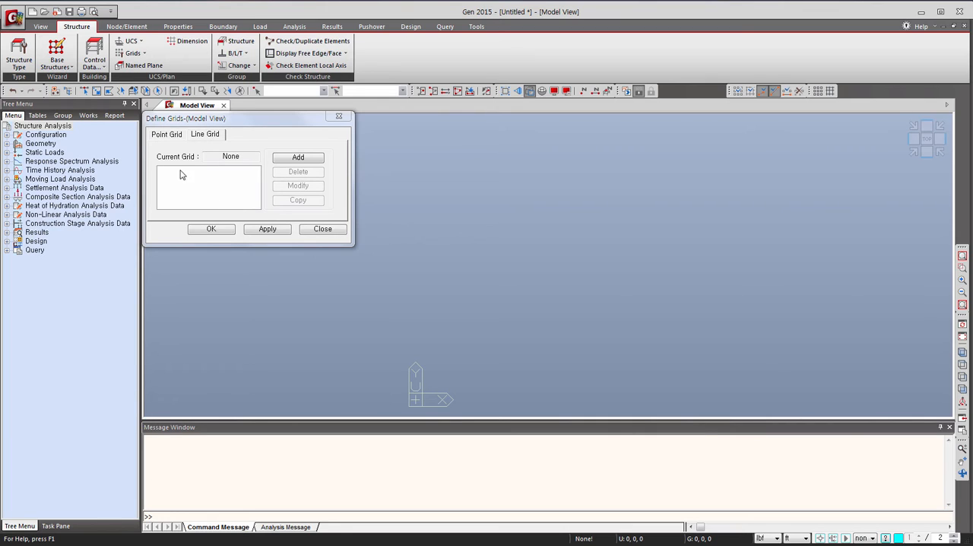
left_click(202, 137)
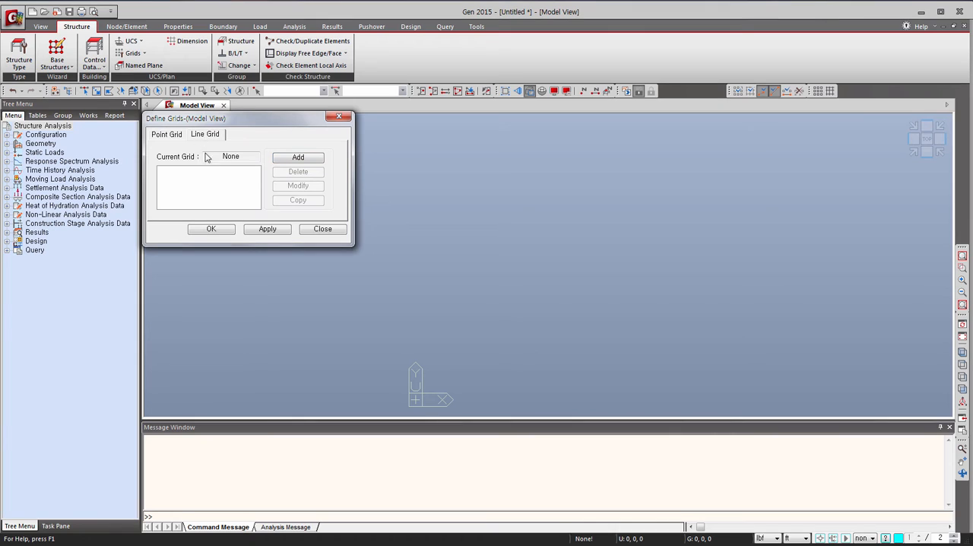
left_click(296, 156)
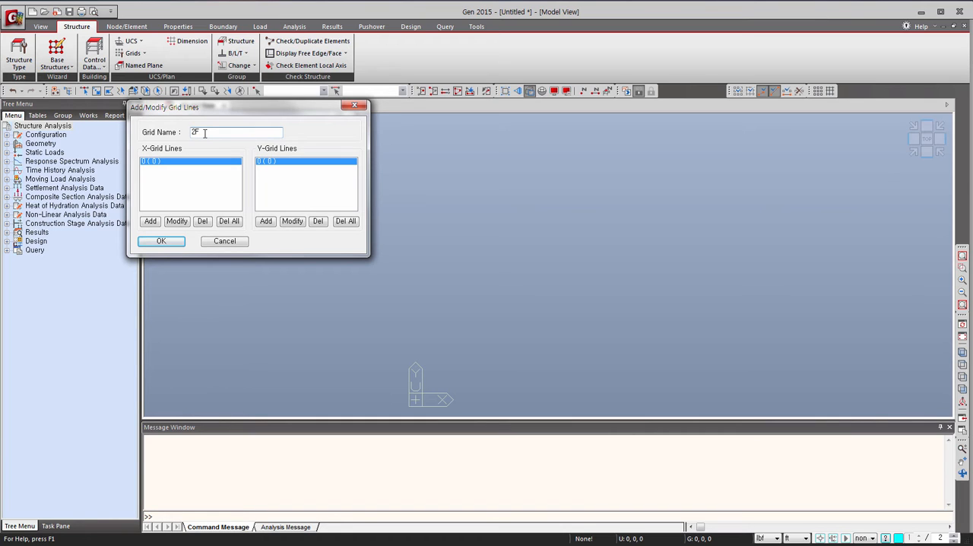
left_click(150, 221)
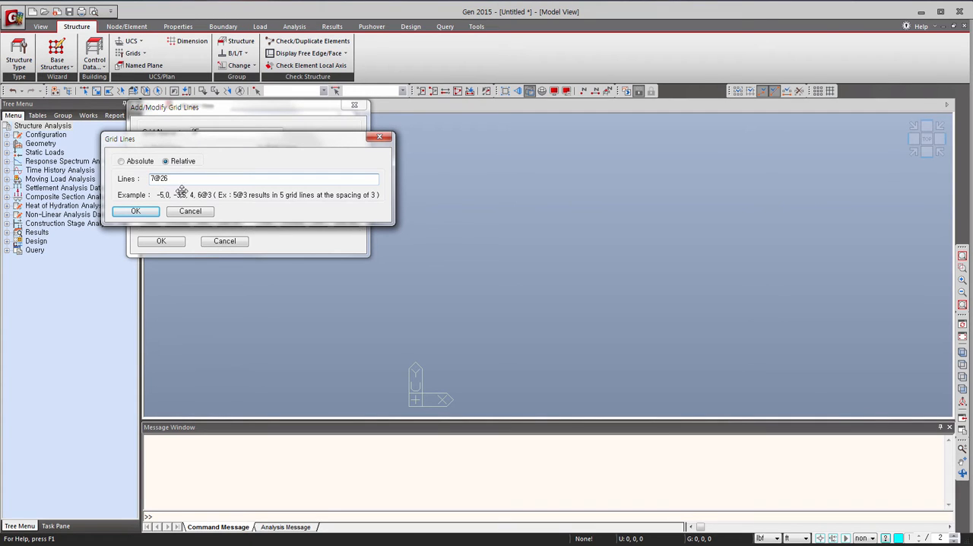
left_click(137, 210)
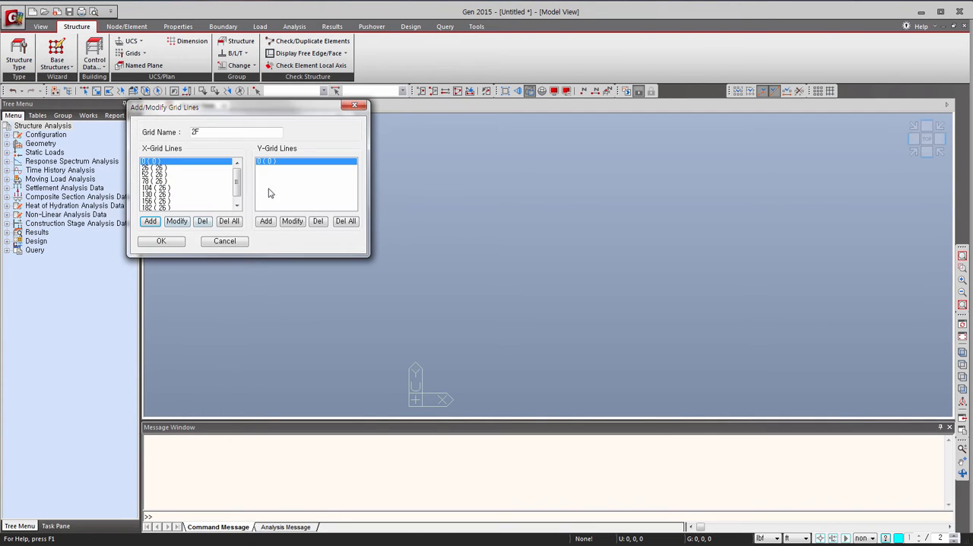
Add relative Y-grid lines of 3@22 ft to the 2F grid and put the grid into the model view.
left_click(265, 220)
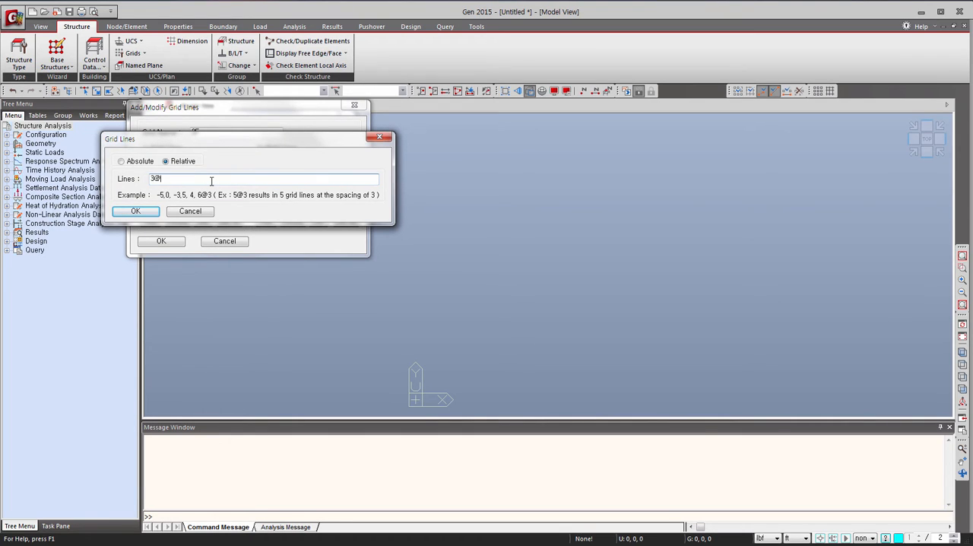
left_click(139, 213)
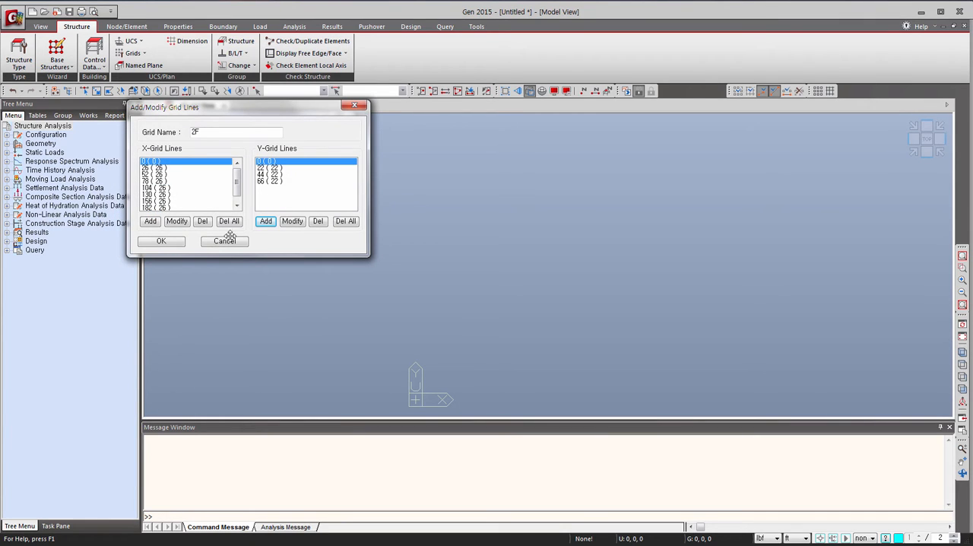
left_click(174, 243)
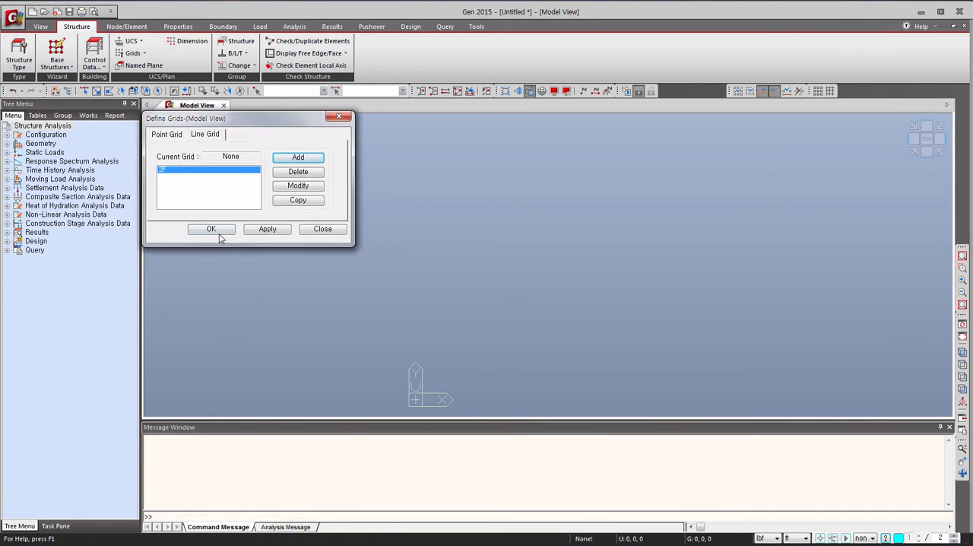
left_click(217, 230)
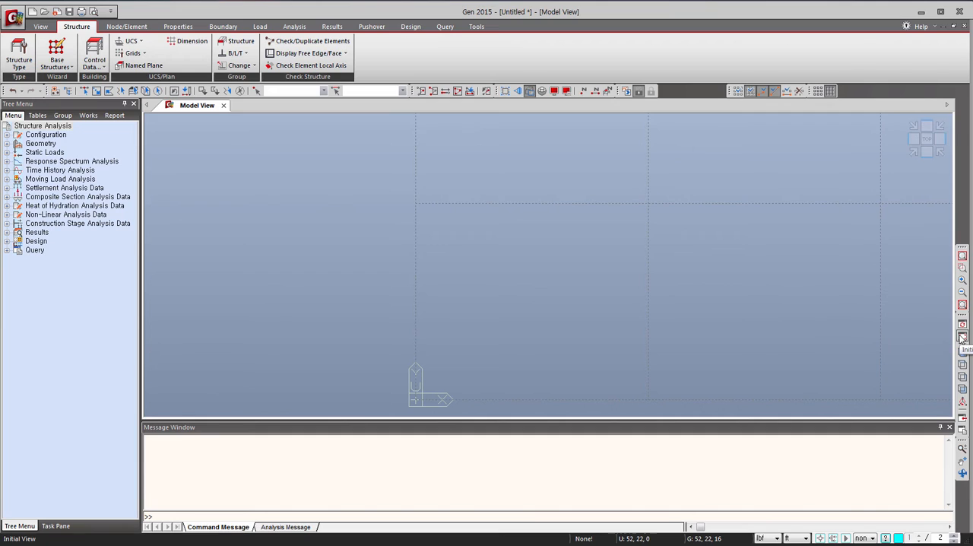
Fit the whole line grid in the model view, check Line Grid Snap, and reposition the snap toolbar.
left_click(961, 305)
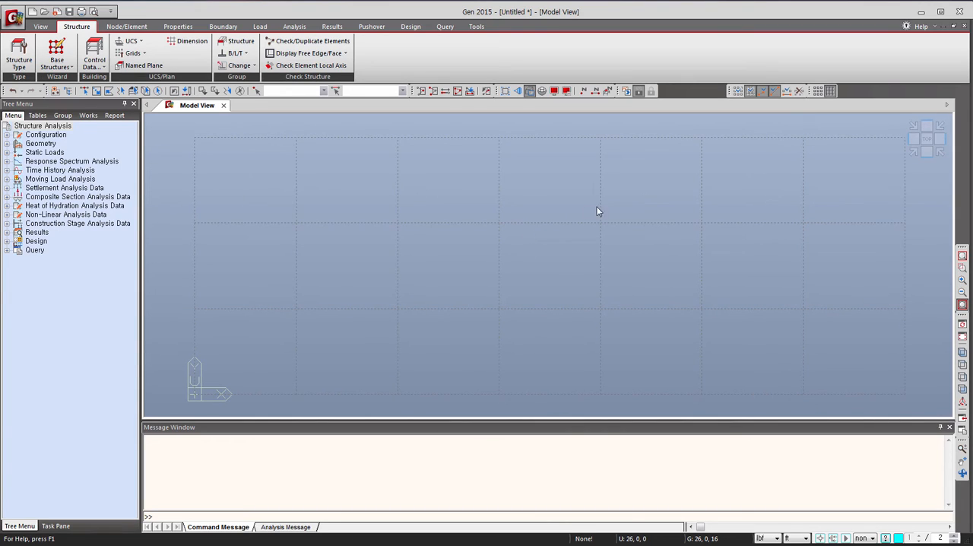
left_click(750, 92)
left_click_drag(729, 90, 785, 90)
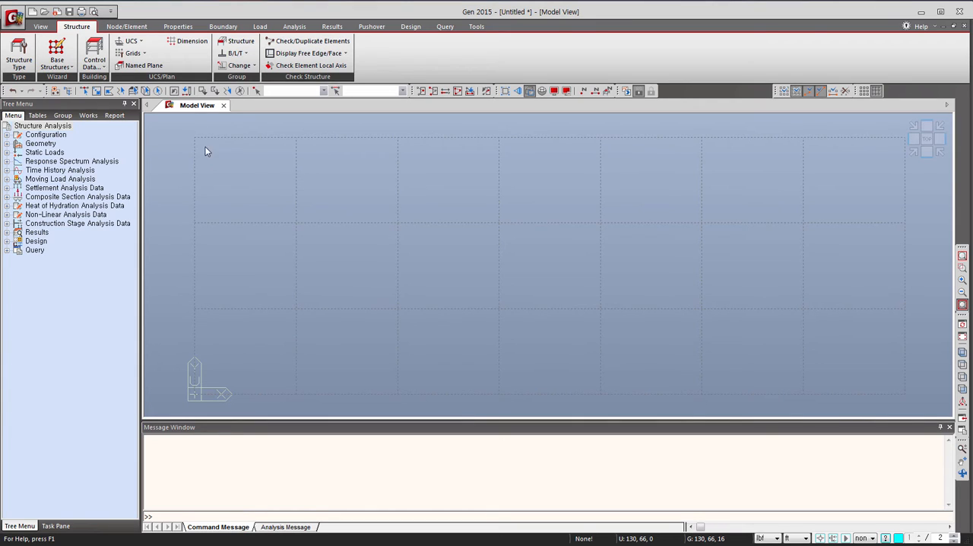
Create perimeter beam elements with the Beams section around the outer 182 by 66 ft rectangle of the 2F grid.
left_click(131, 27)
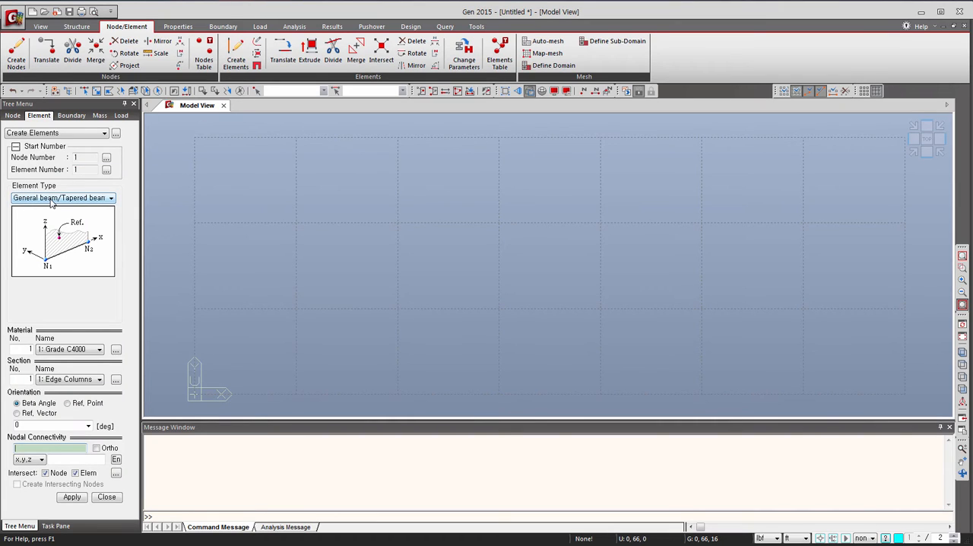
left_click(81, 379)
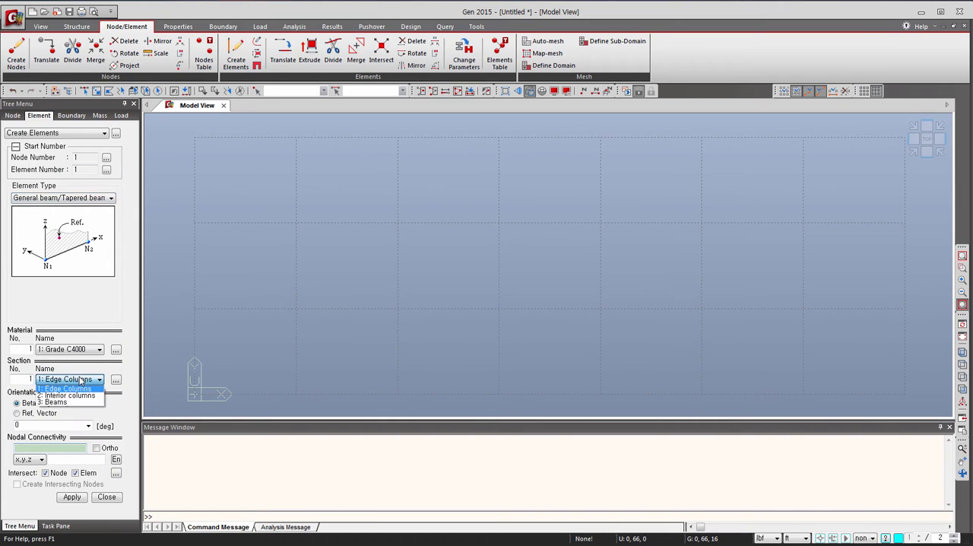
left_click(74, 403)
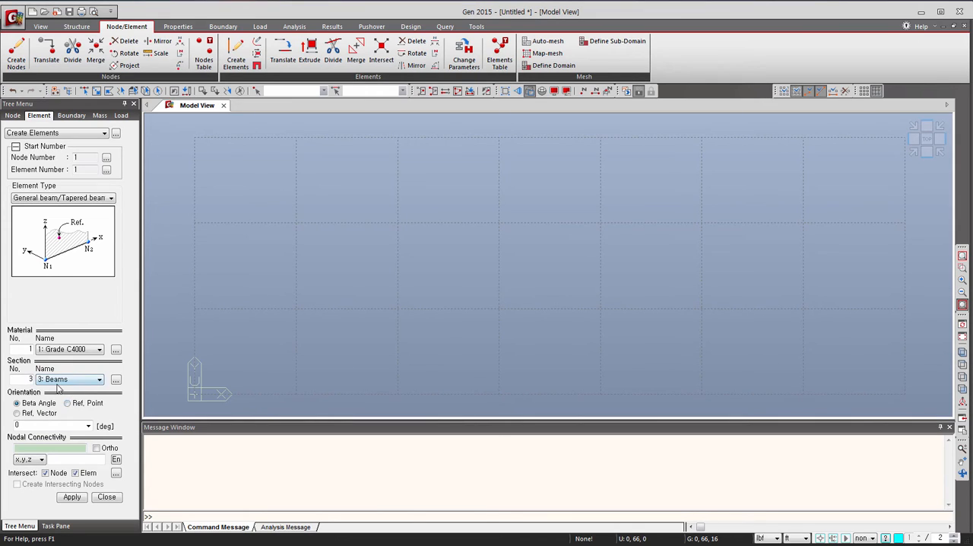
left_click(38, 447)
left_click(197, 122)
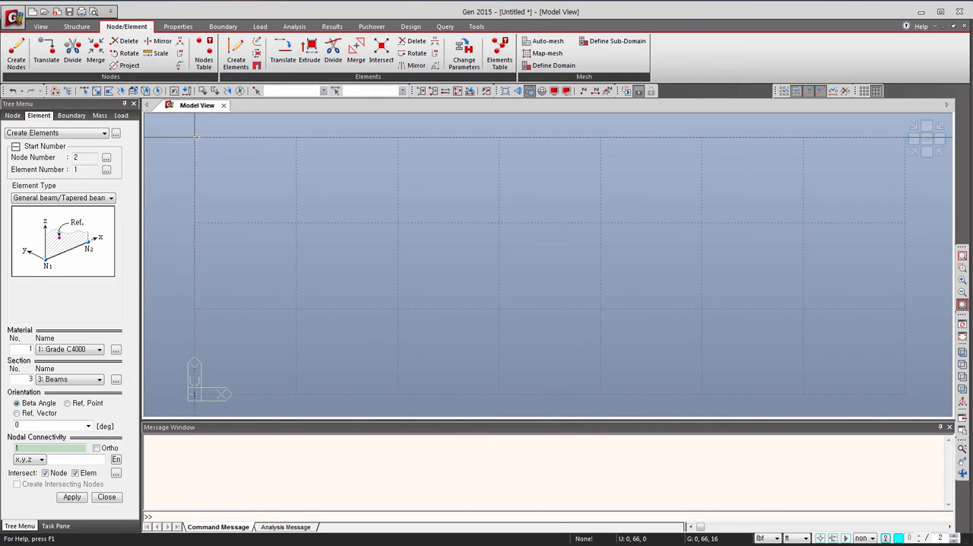
left_click(197, 139)
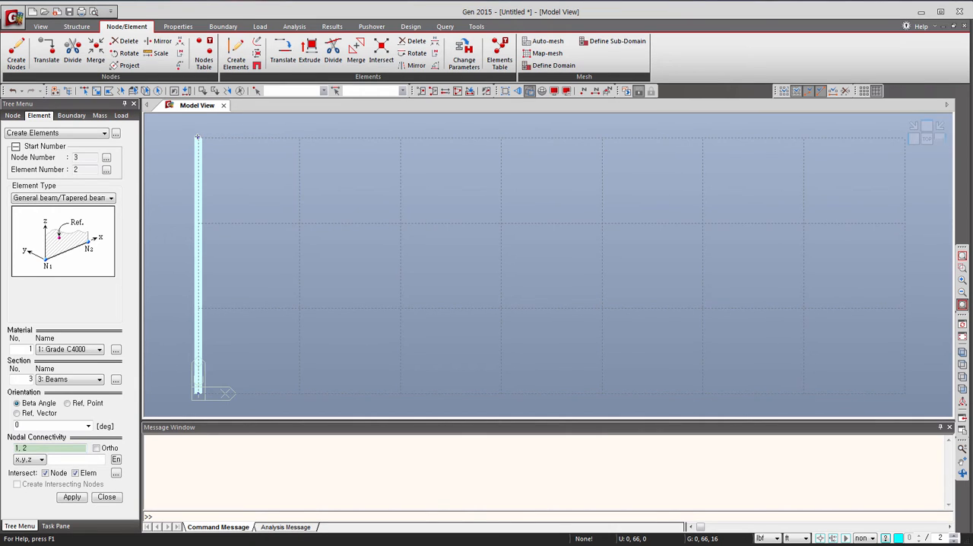
left_click(905, 139)
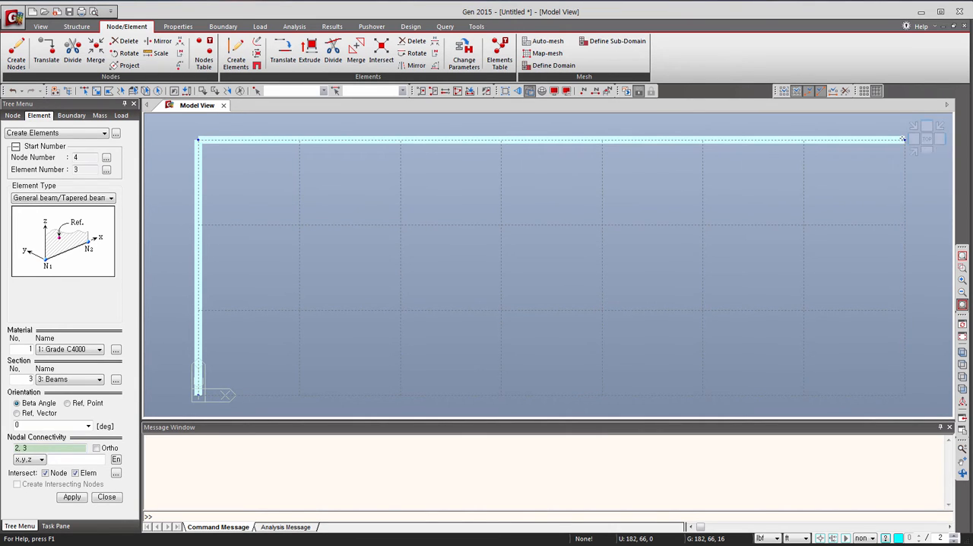
left_click(900, 391)
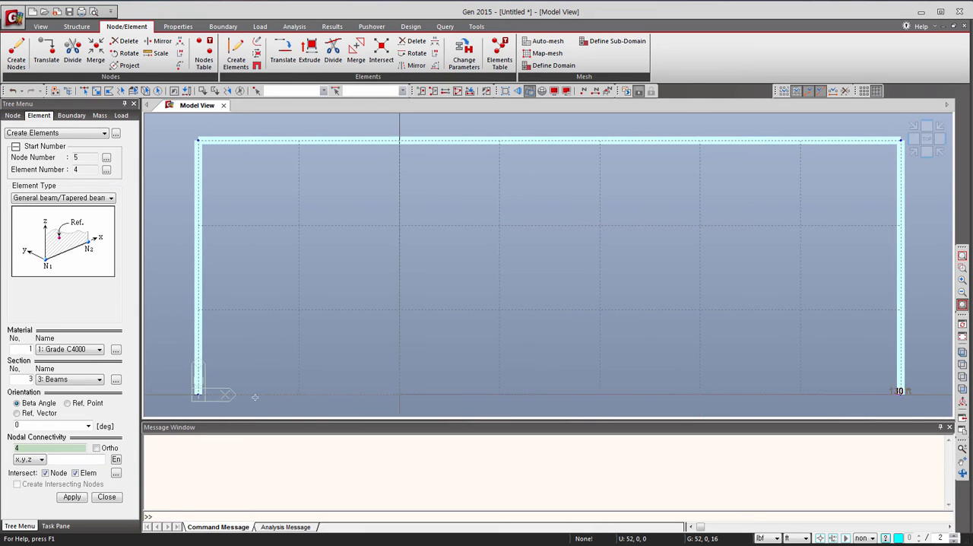
left_click(197, 393)
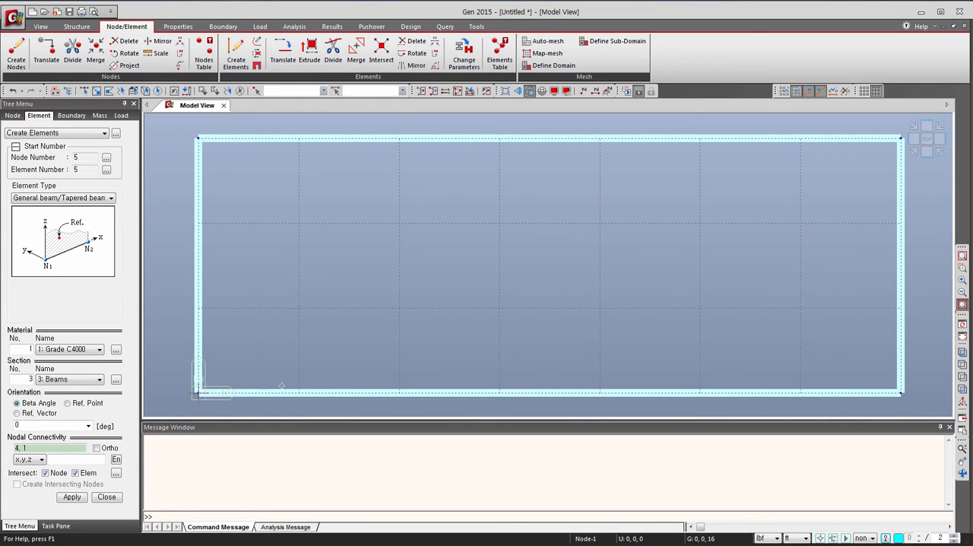
Create two full-length interior beams in the X direction along the Y = 44 ft and Y = 22 ft grid lines.
left_click(199, 221)
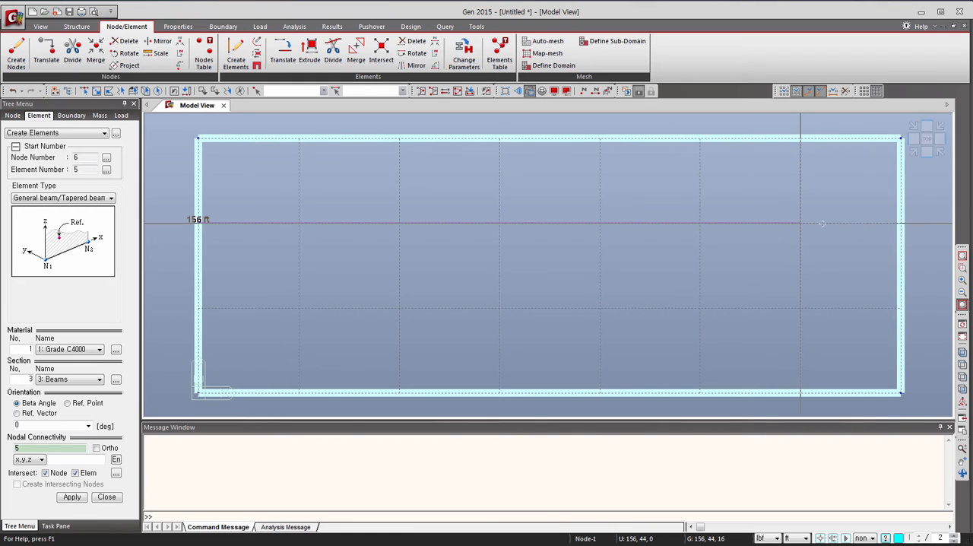
left_click(900, 223)
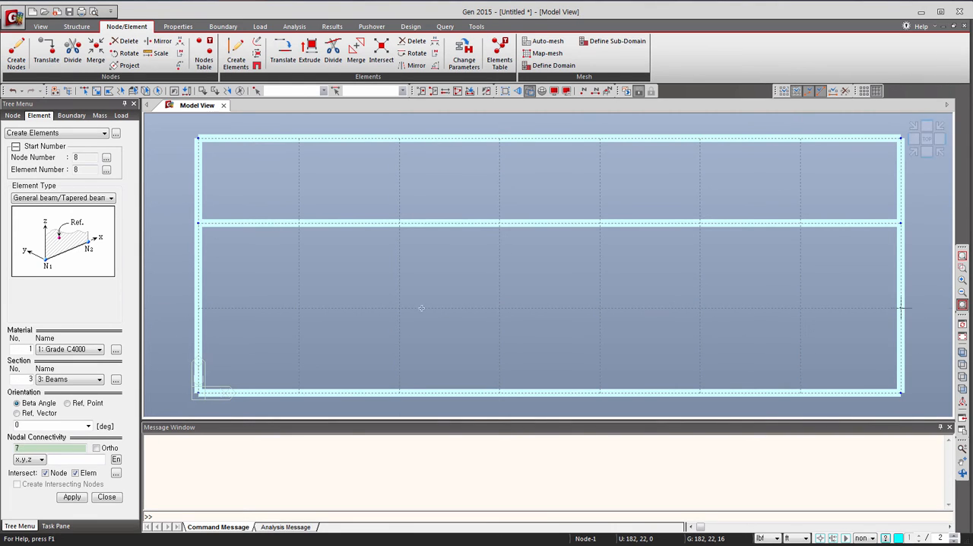
left_click(899, 307)
left_click(198, 307)
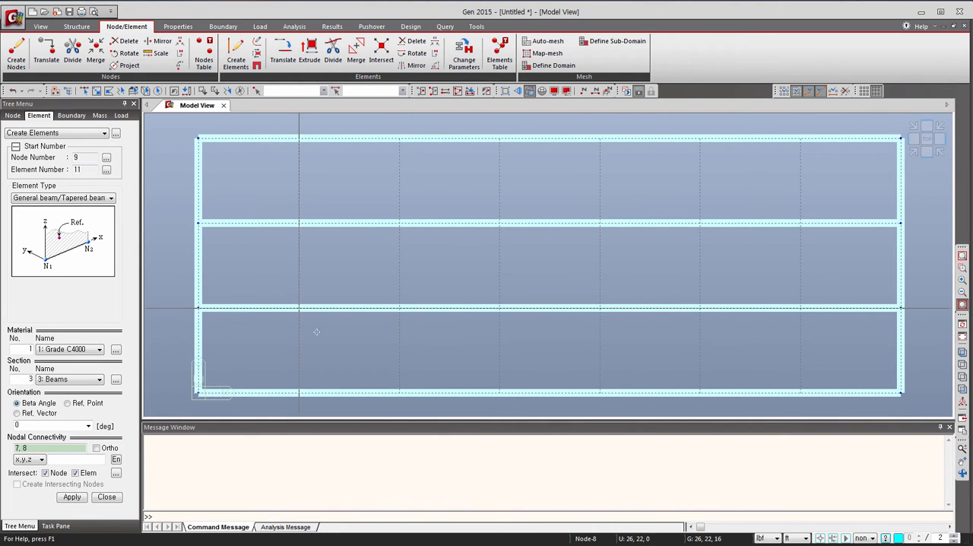
Create two transverse beams across the full 66 ft width along the X = 52 ft and X = 78 ft grid lines.
left_click(399, 392)
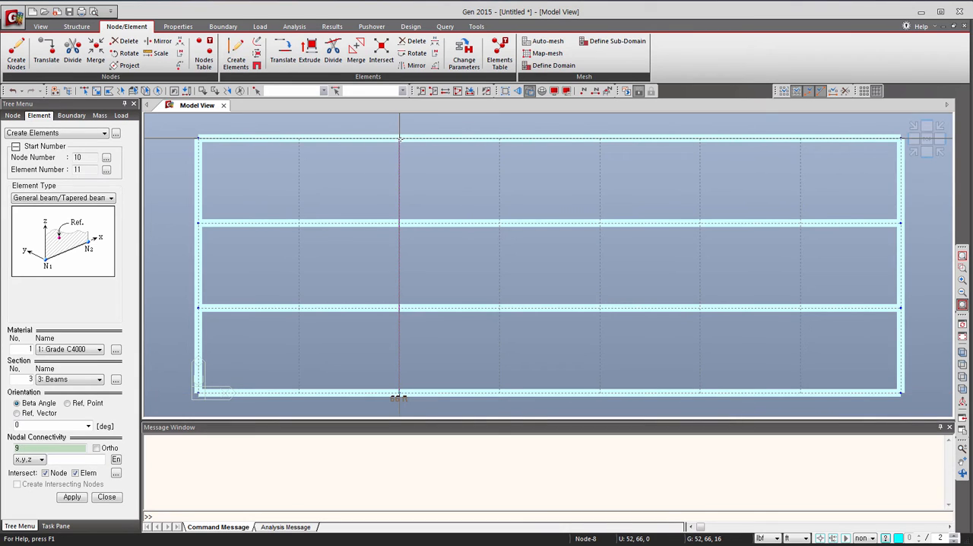
left_click(399, 139)
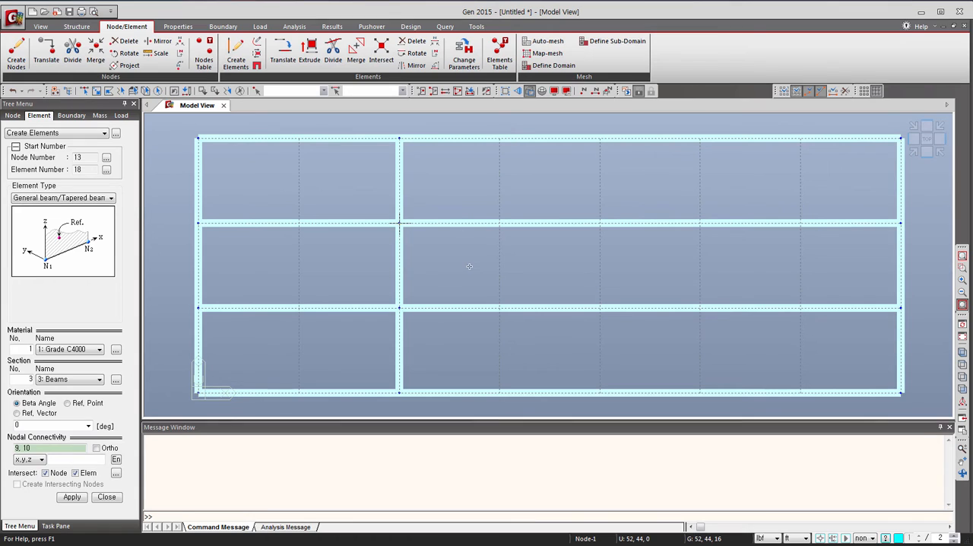
left_click(499, 393)
left_click(498, 138)
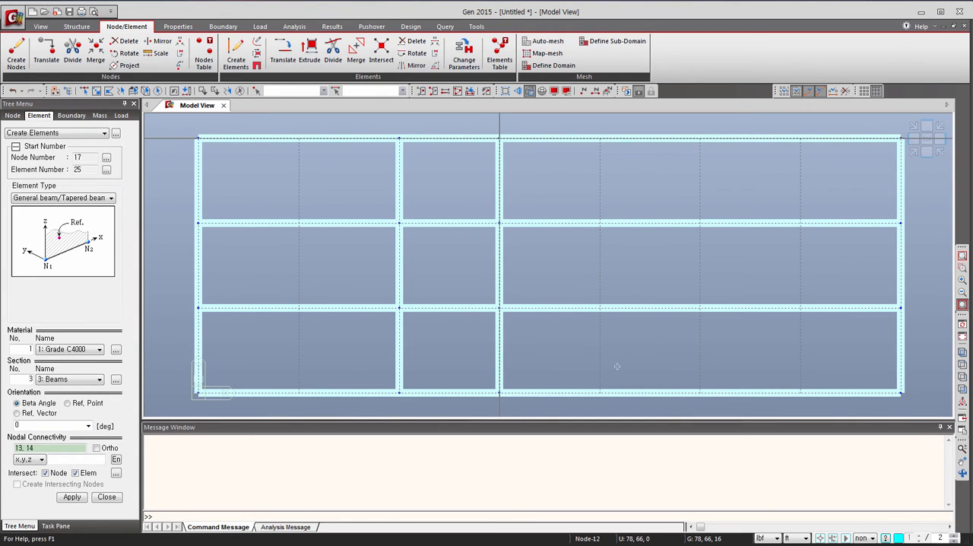
Create two transverse beams across the full 66 ft width along the X = 104 ft and X = 130 ft grid lines.
left_click(601, 393)
left_click(600, 138)
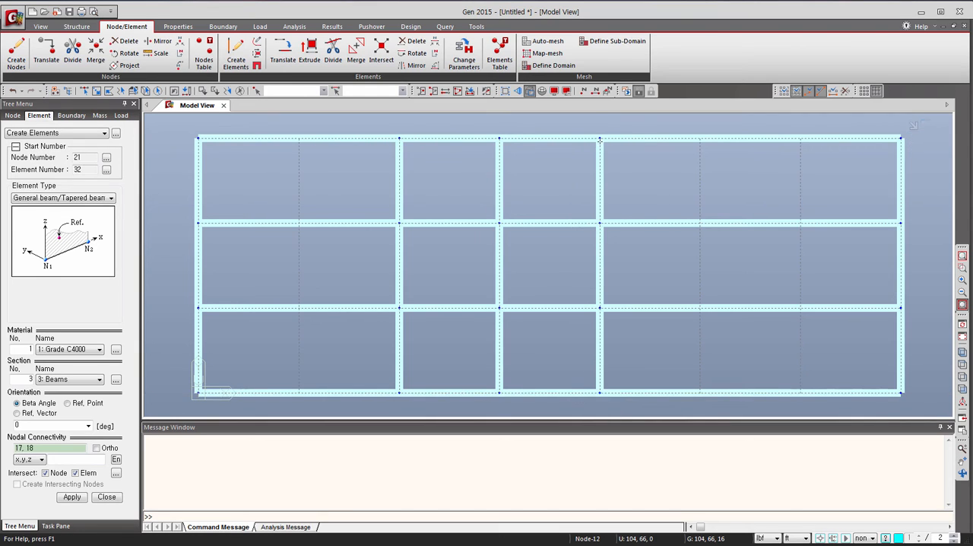
left_click(699, 392)
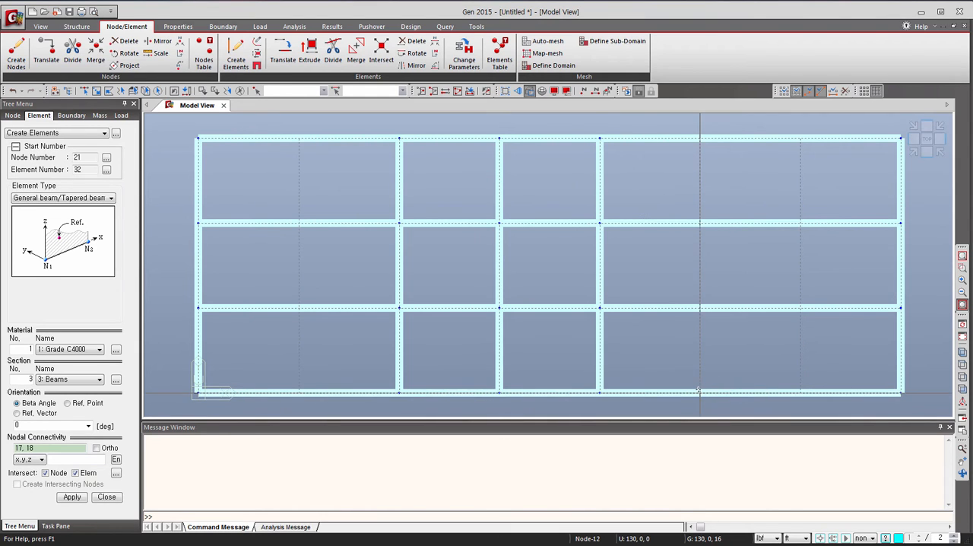
left_click(699, 138)
Create transverse beams along X = 26 ft in the two outer bays only, Y = 44 to 66 ft and Y = 0 to 22 ft.
left_click(298, 221)
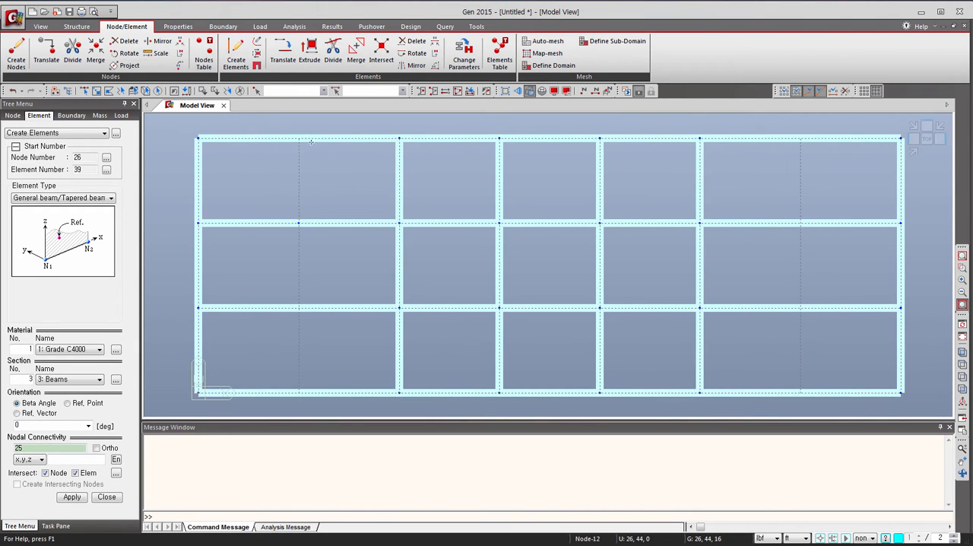
left_click(298, 138)
left_click(297, 393)
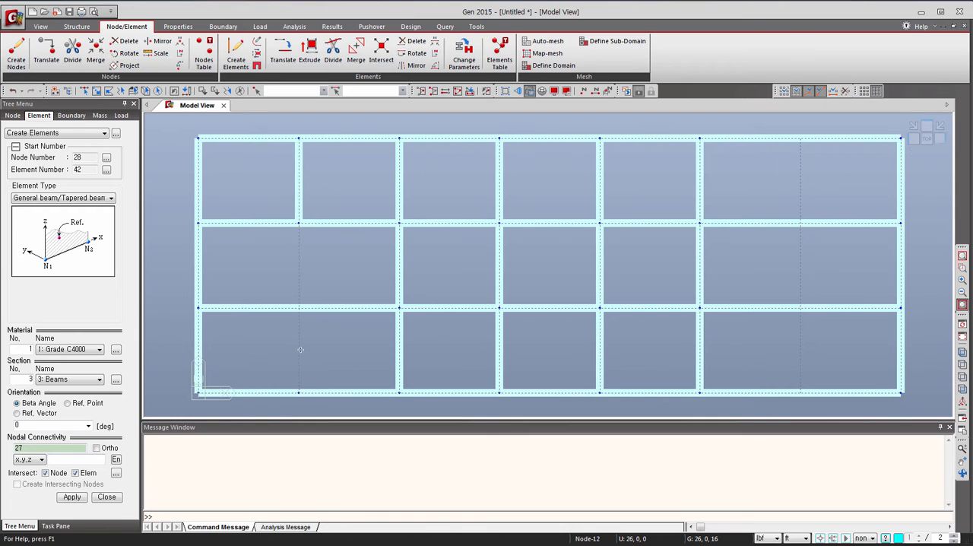
left_click(298, 308)
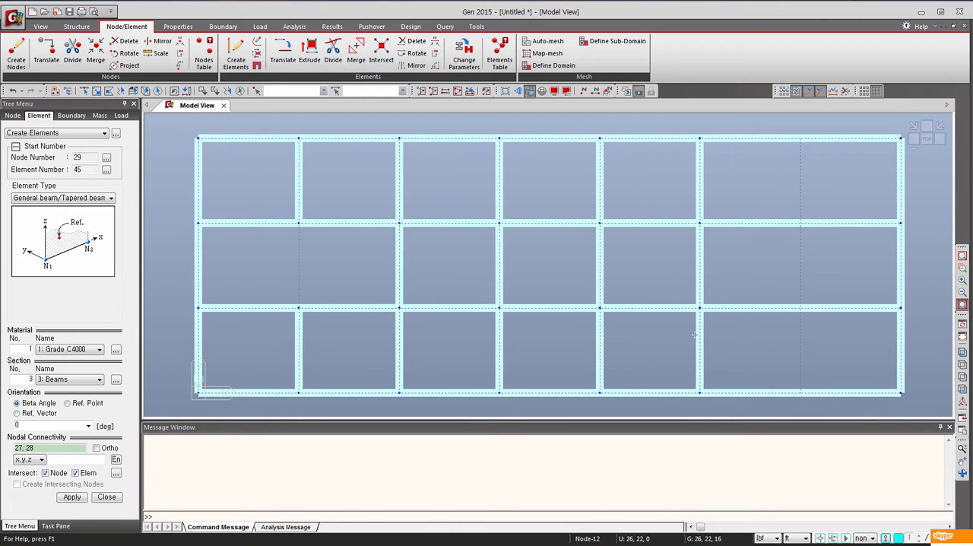
Create transverse beams along X = 156 ft in the two outer bays only, Y = 0 to 22 ft and Y = 44 to 66 ft.
left_click(801, 393)
left_click(800, 308)
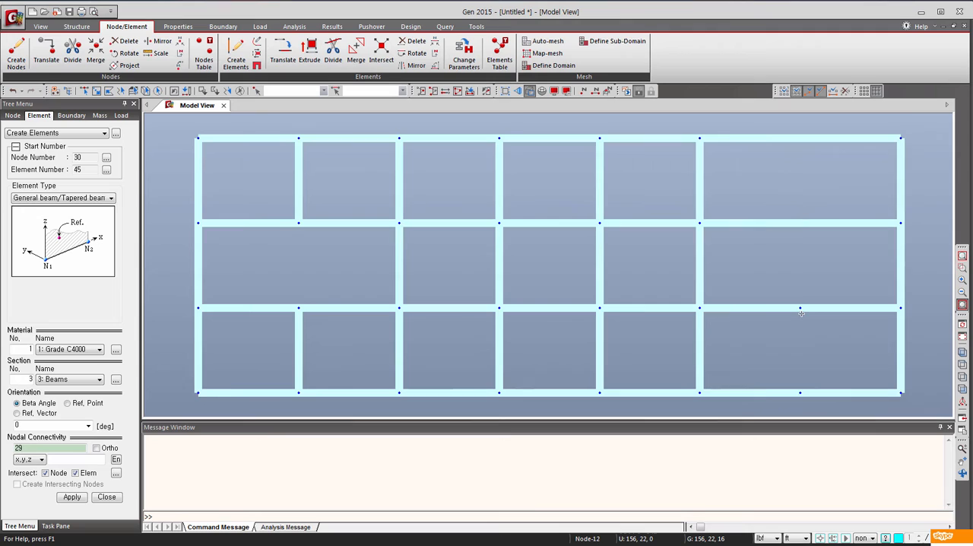
left_click(800, 223)
left_click(801, 138)
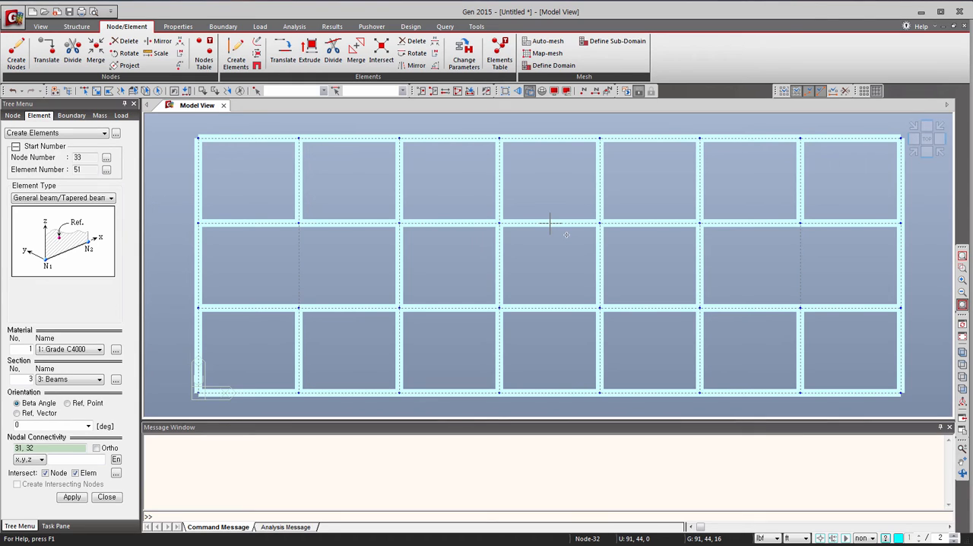
Switch the coordinate system from UCS to GCS and finish creating beam elements.
mouse_move(550, 223)
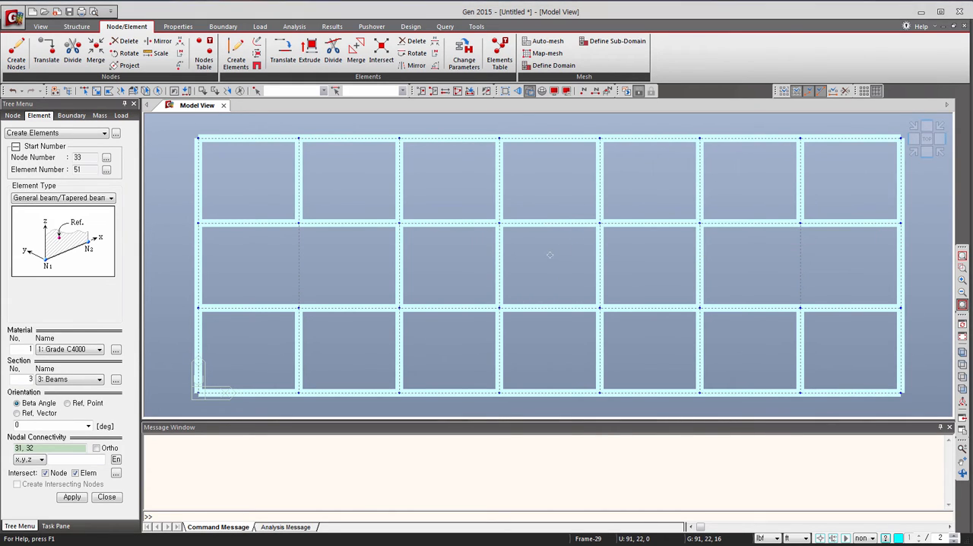
mouse_move(549, 255)
left_click(39, 27)
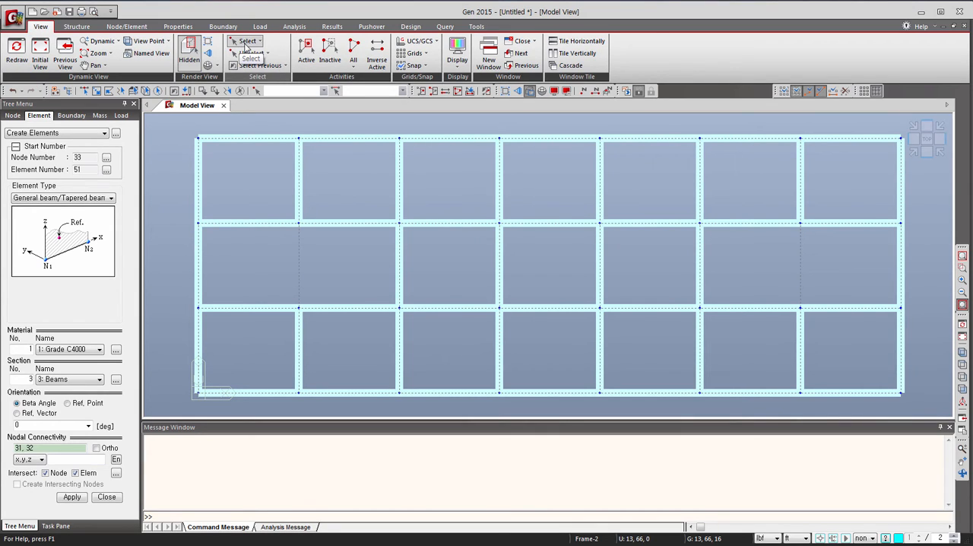
left_click(419, 41)
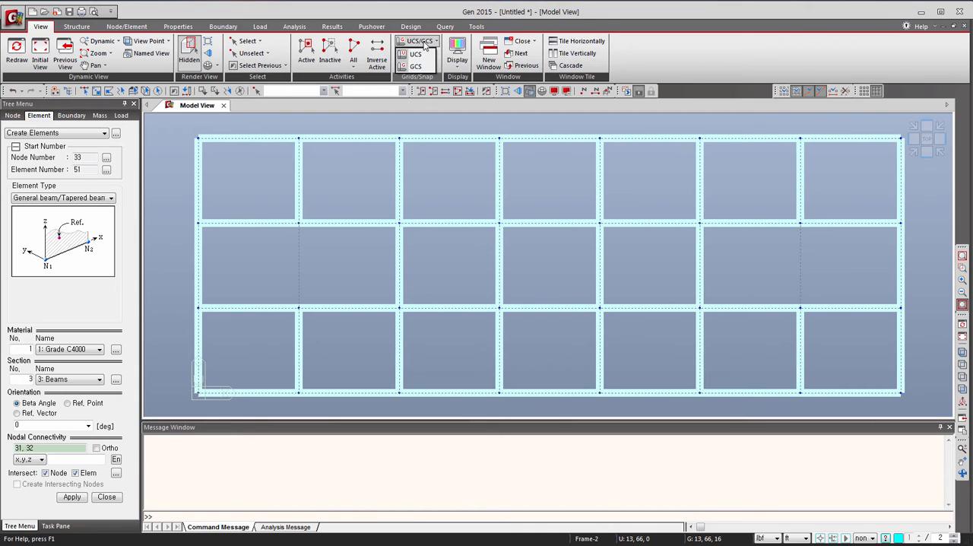
left_click(418, 68)
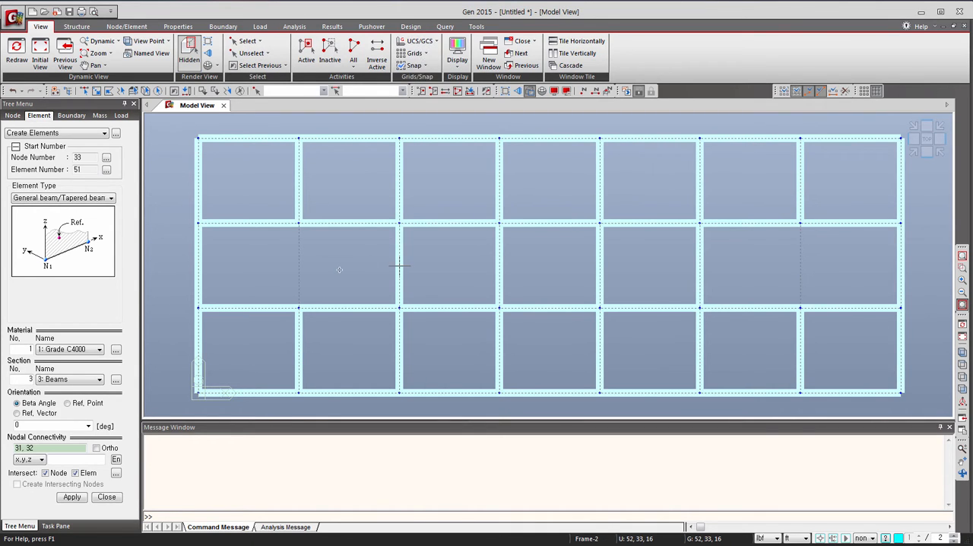
left_click(418, 41)
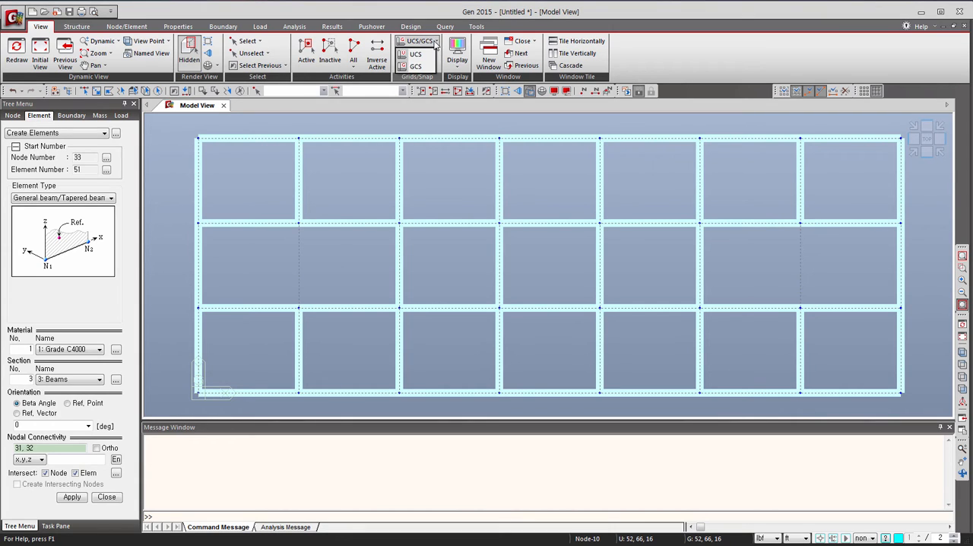
left_click(418, 41)
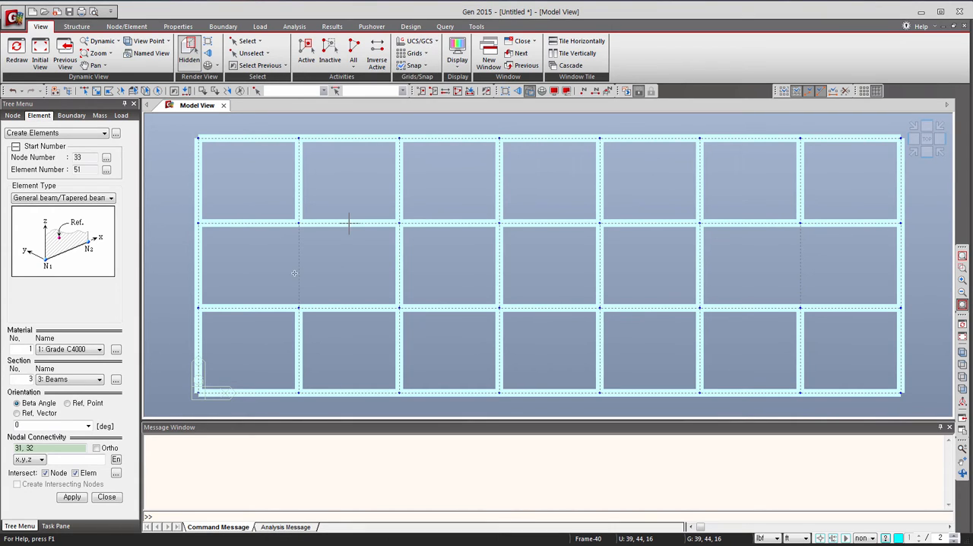
left_click(914, 152)
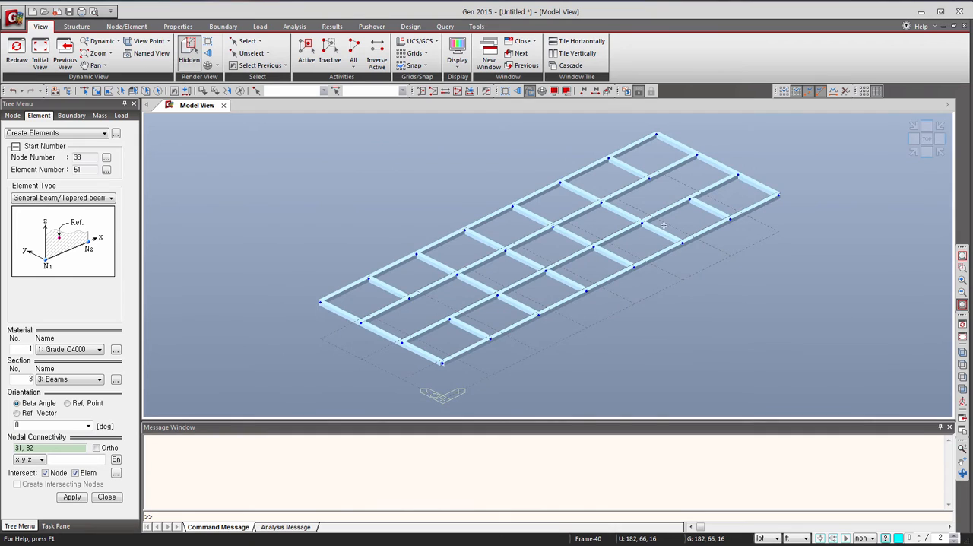
left_click(105, 496)
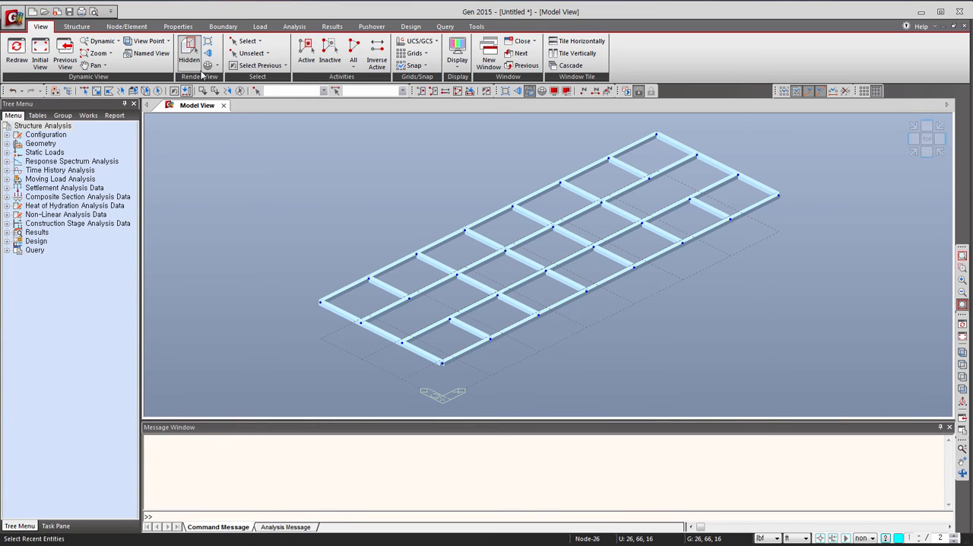
Extrude all floor nodes into Grade C4000 beam elements with the Edge Columns section, translated once by 0, 0, -16 ft.
left_click(158, 90)
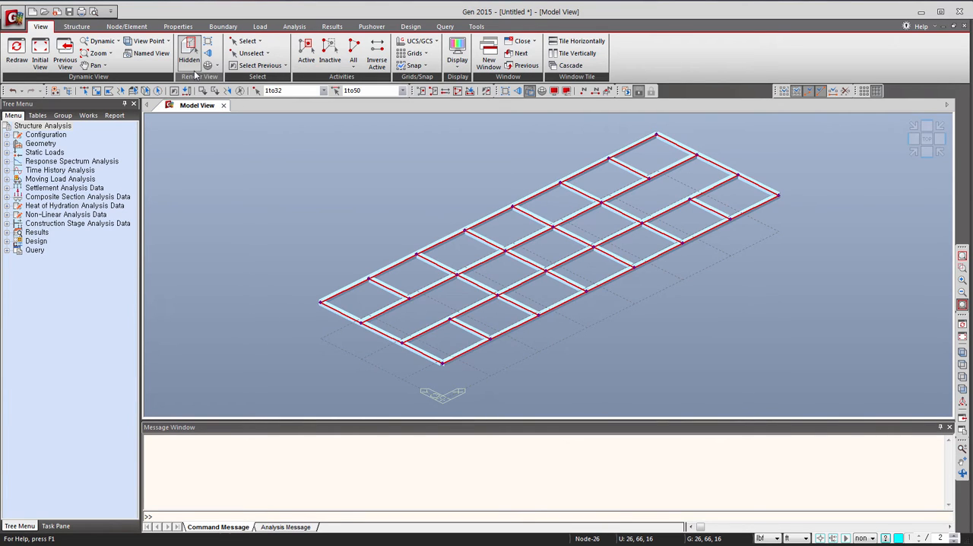
left_click(128, 27)
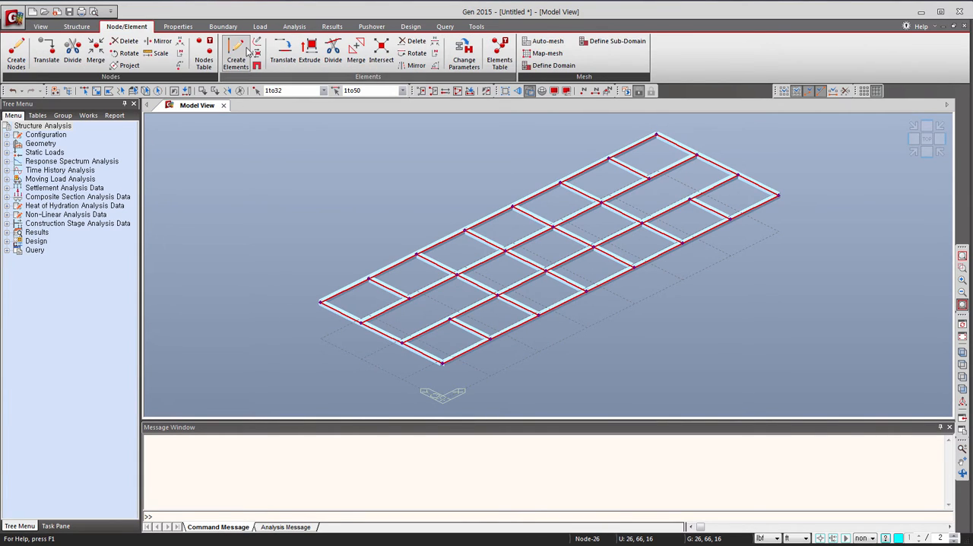
left_click(309, 57)
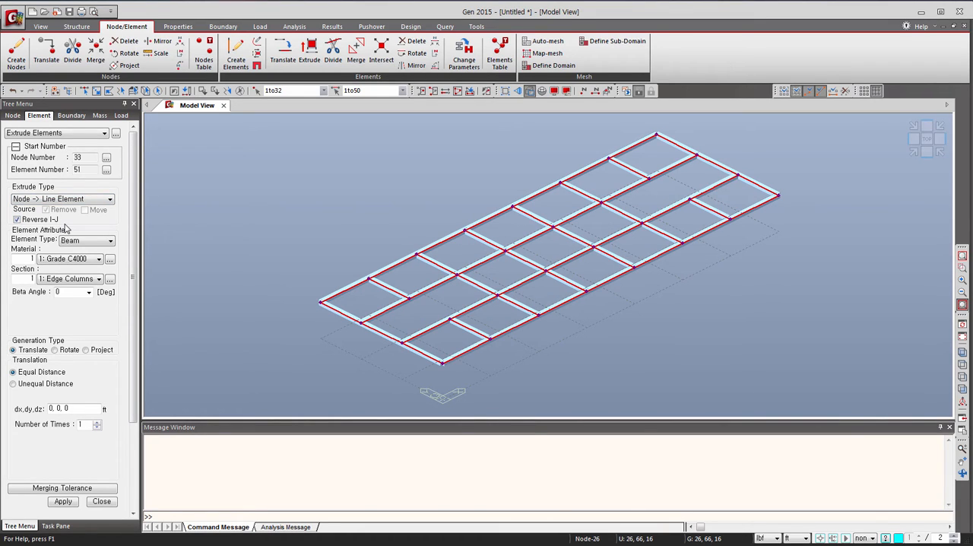
left_click(60, 279)
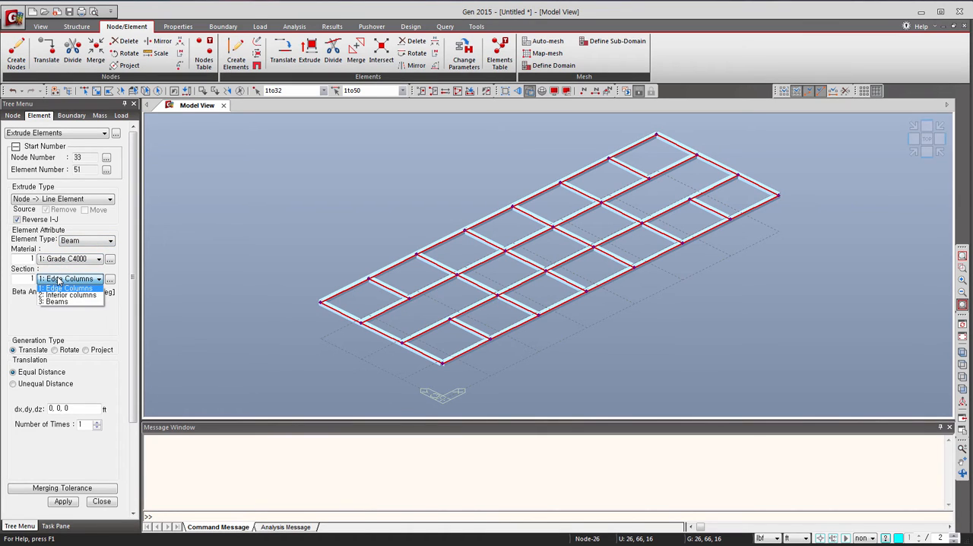
left_click(61, 287)
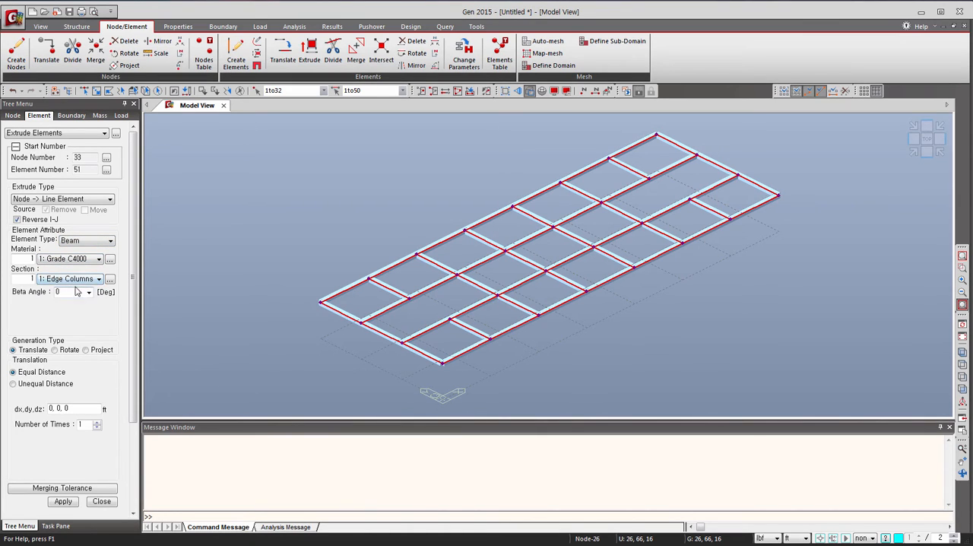
left_click(80, 408)
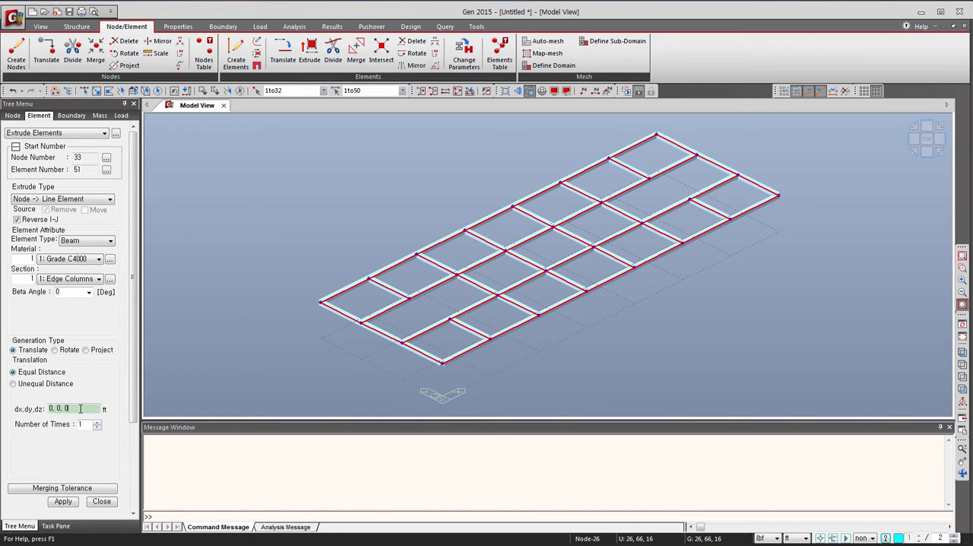
key("BackSpace")
left_click(63, 501)
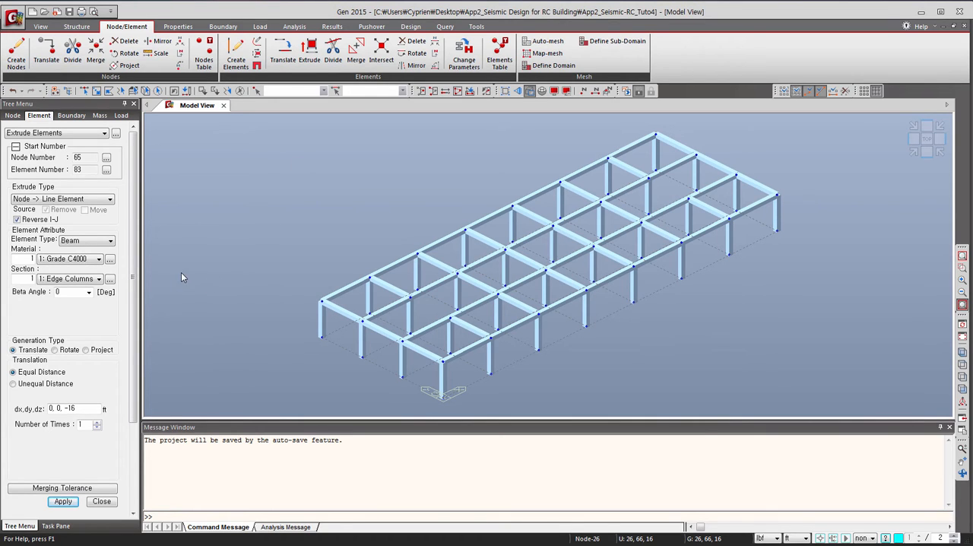
left_click(88, 280)
left_click(95, 279)
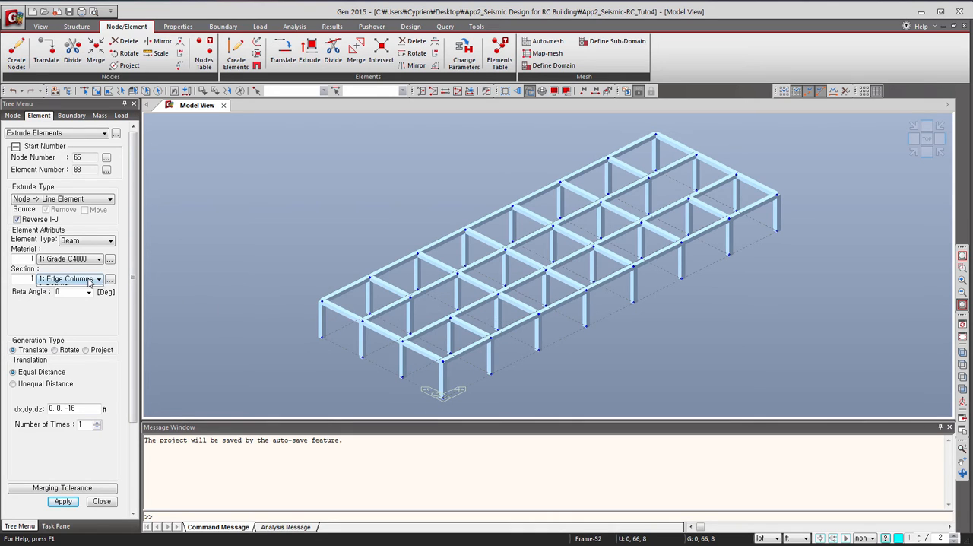
left_click(68, 292)
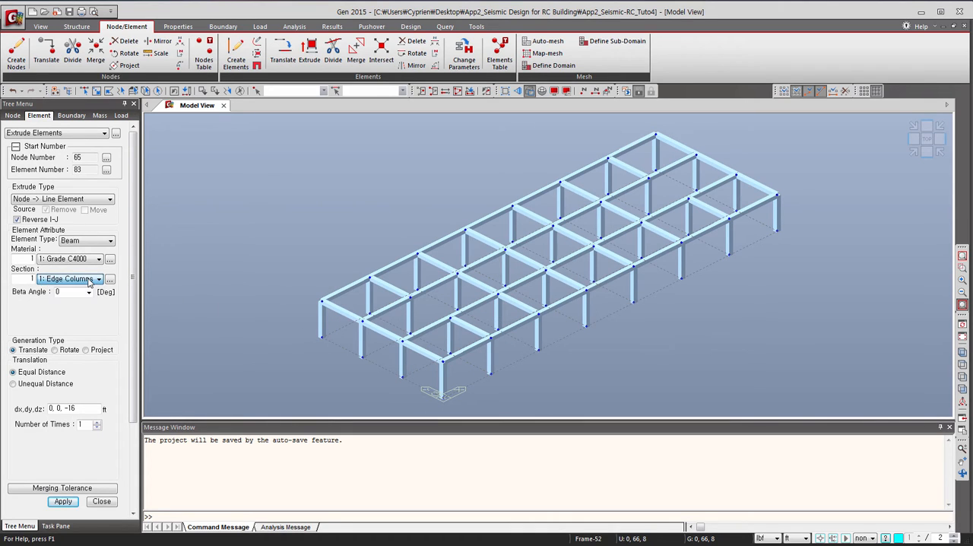
left_click(102, 502)
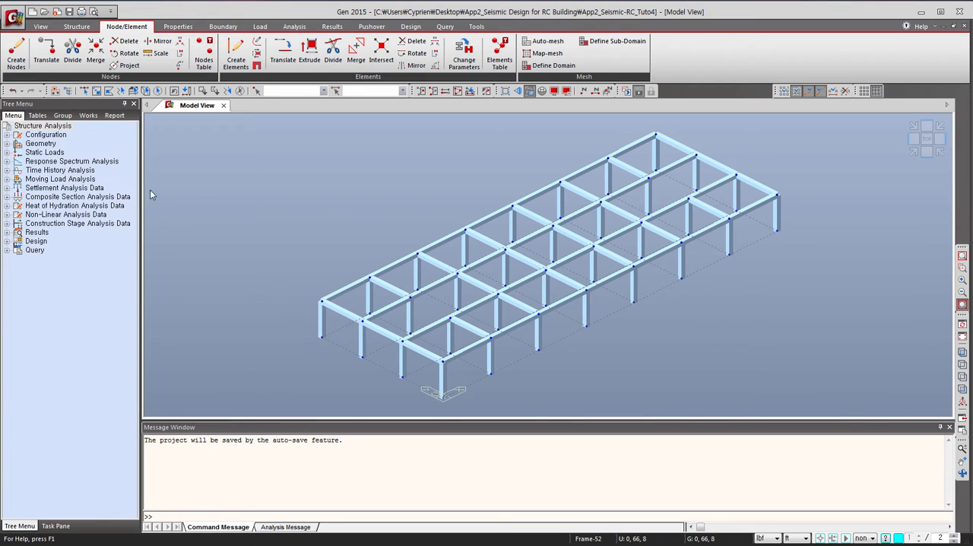
Select all elements with the Edge Columns section and activate only those columns in the model view.
left_click(89, 115)
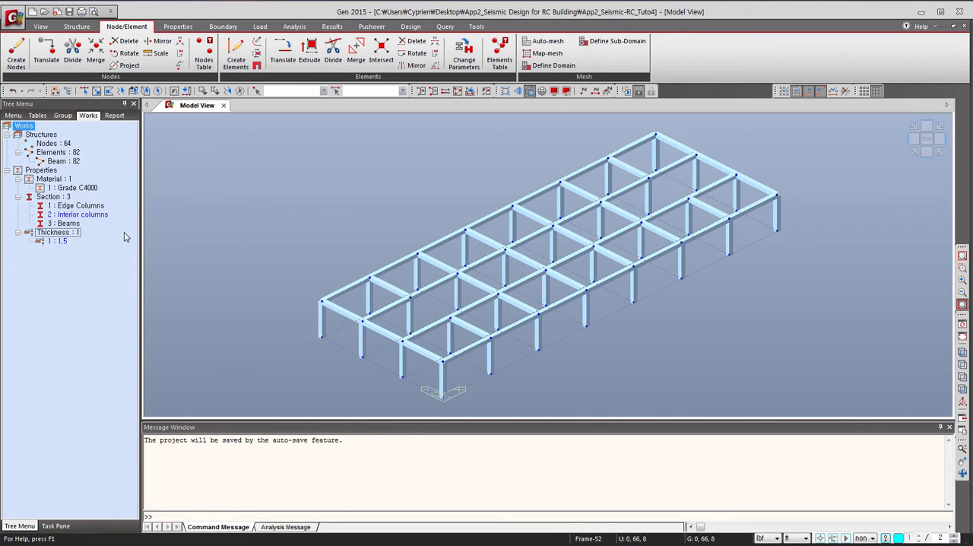
left_click(84, 207)
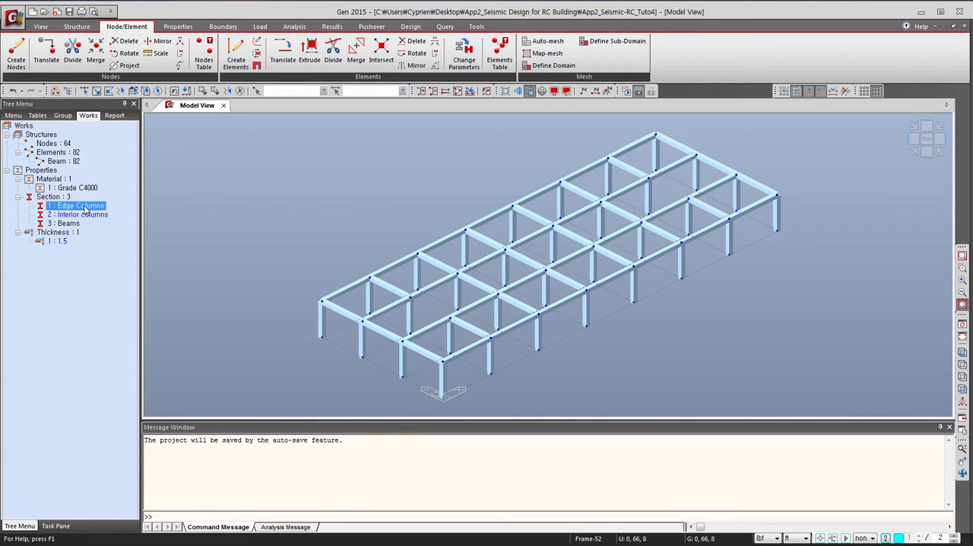
double_click(84, 206)
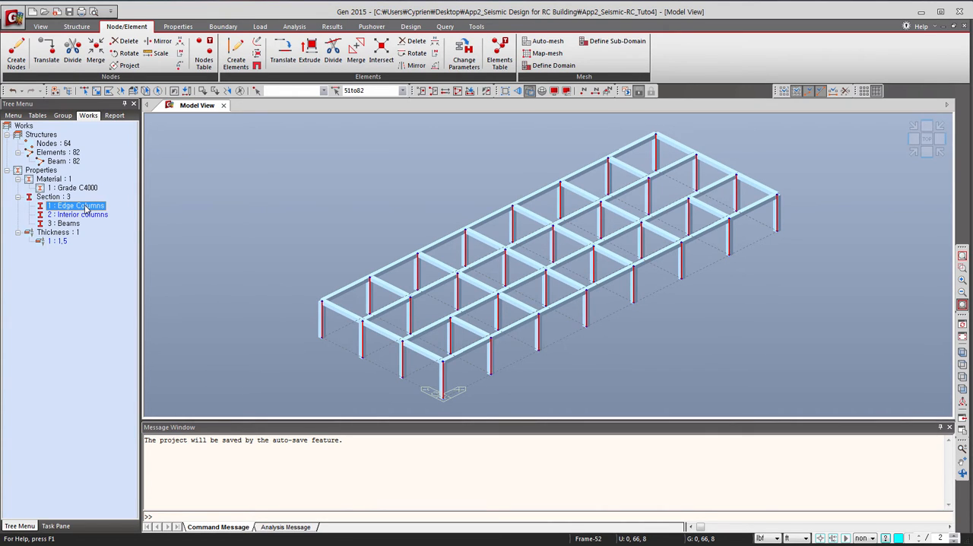
left_click(421, 91)
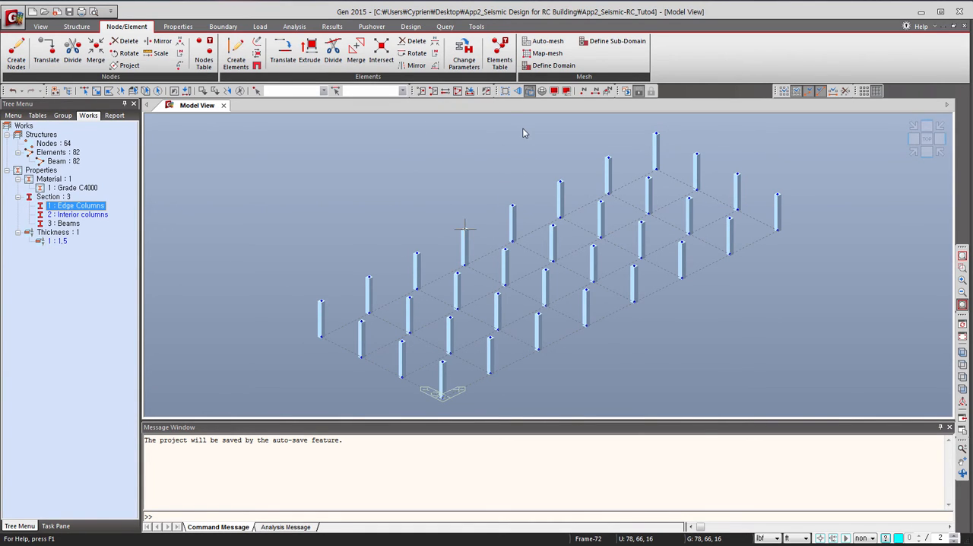
Turn on the Property Name labels for the active columns and show them in plan.
left_click(555, 92)
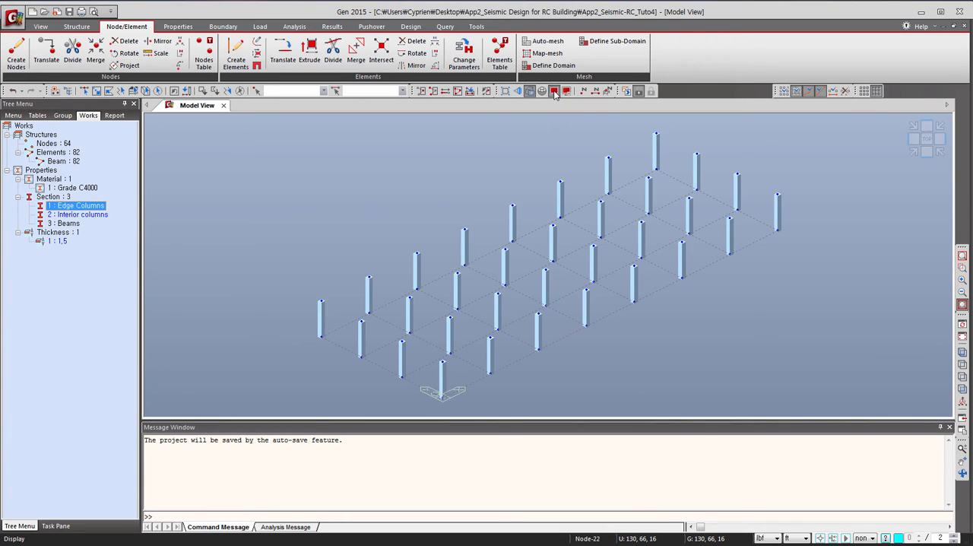
left_click(501, 164)
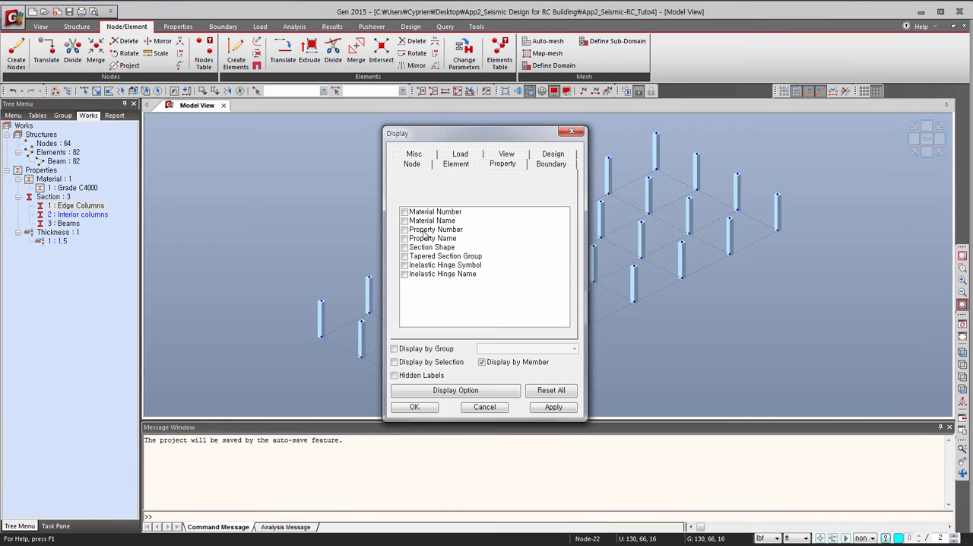
left_click(406, 240)
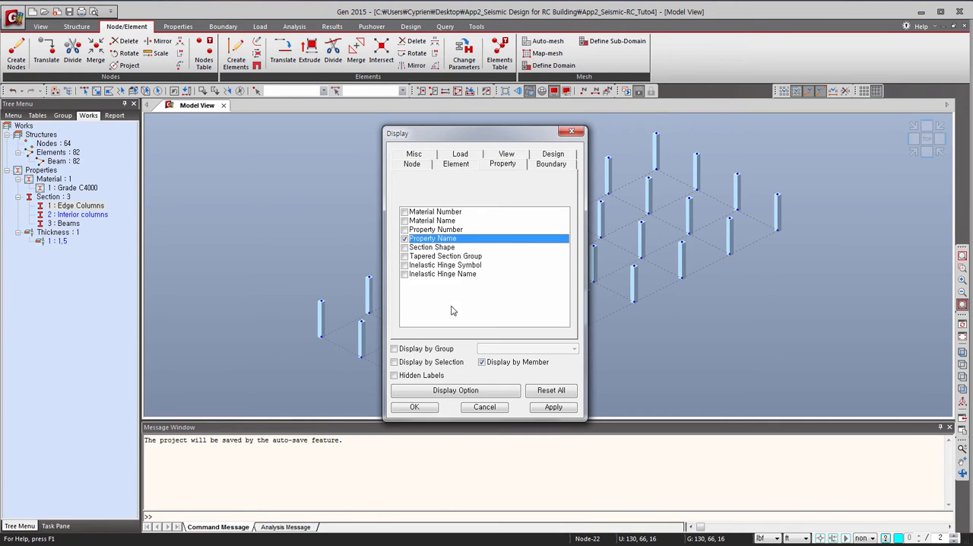
left_click(417, 407)
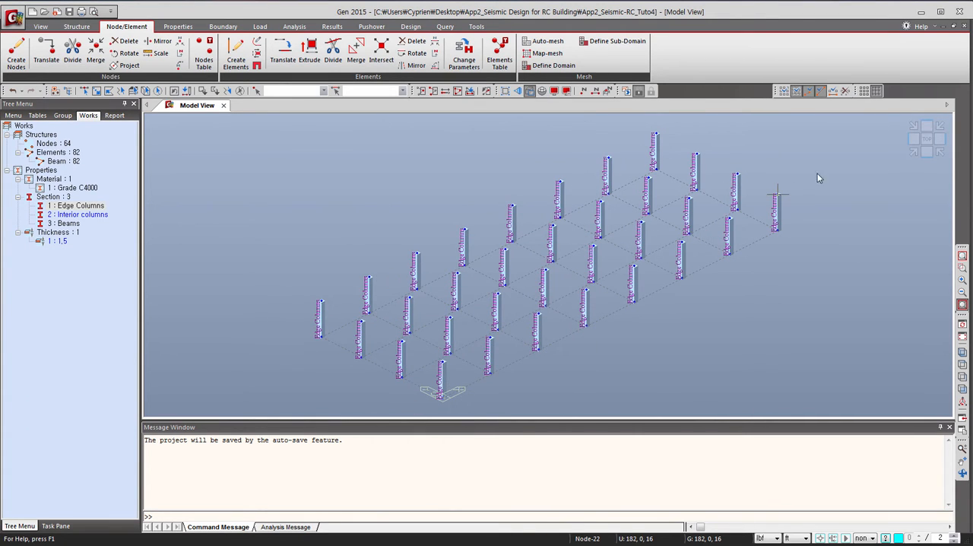
left_click(926, 142)
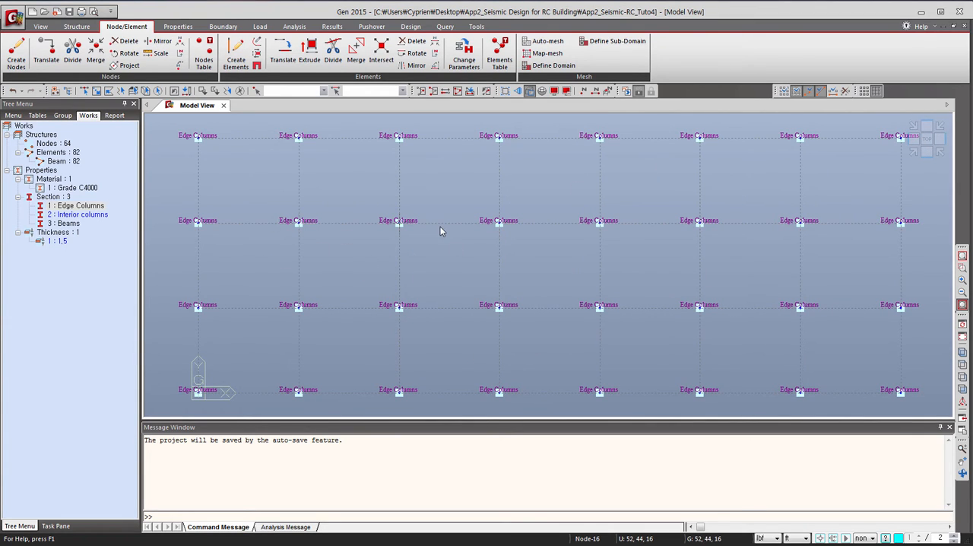
Assign the Interior columns section to the twelve inner columns in the two middle rows, excluding the end columns.
left_click(97, 91)
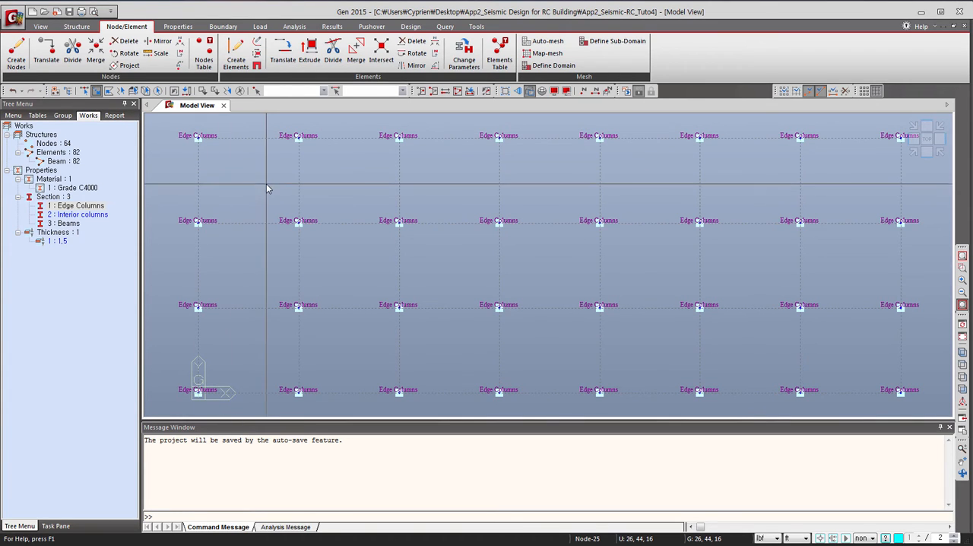
left_click_drag(266, 183, 829, 353)
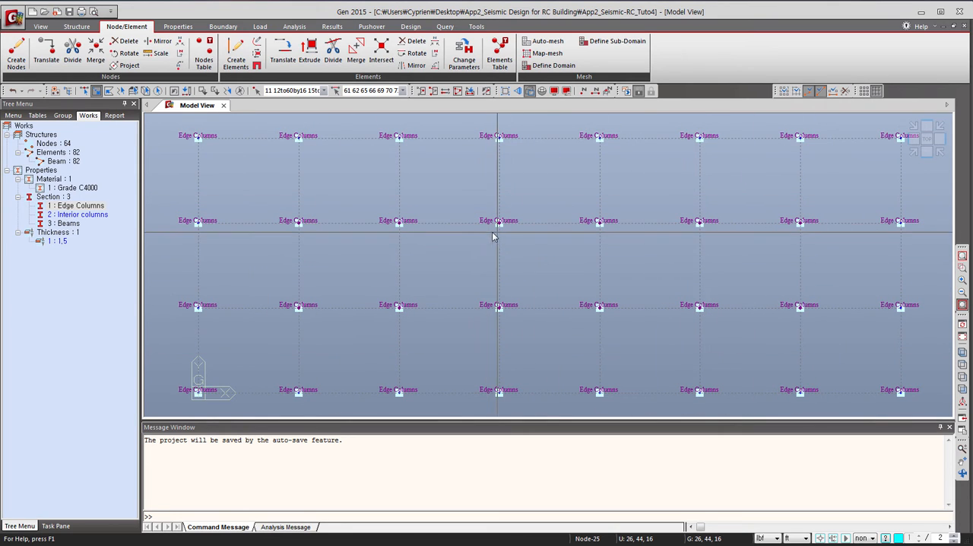
left_click(96, 218)
left_click_drag(279, 256, 278, 253)
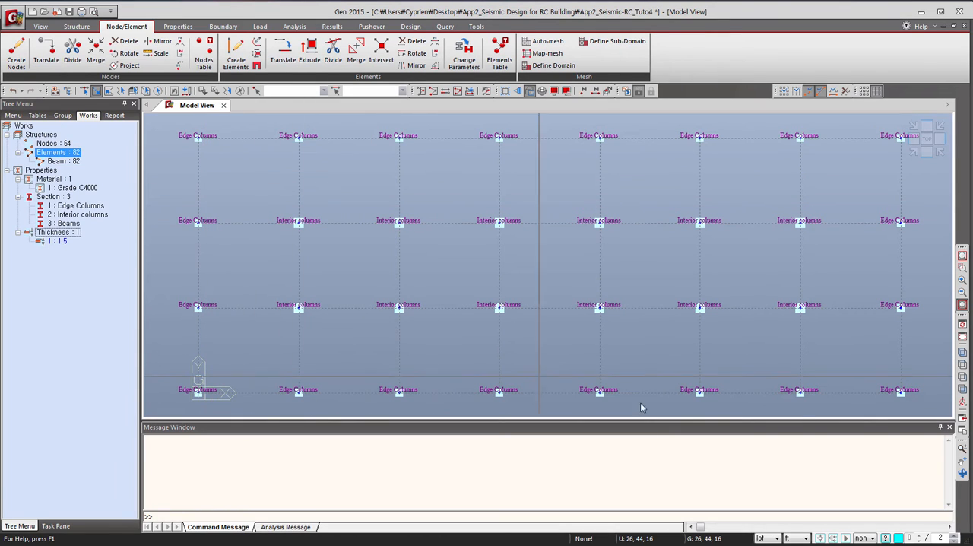
left_click(242, 249)
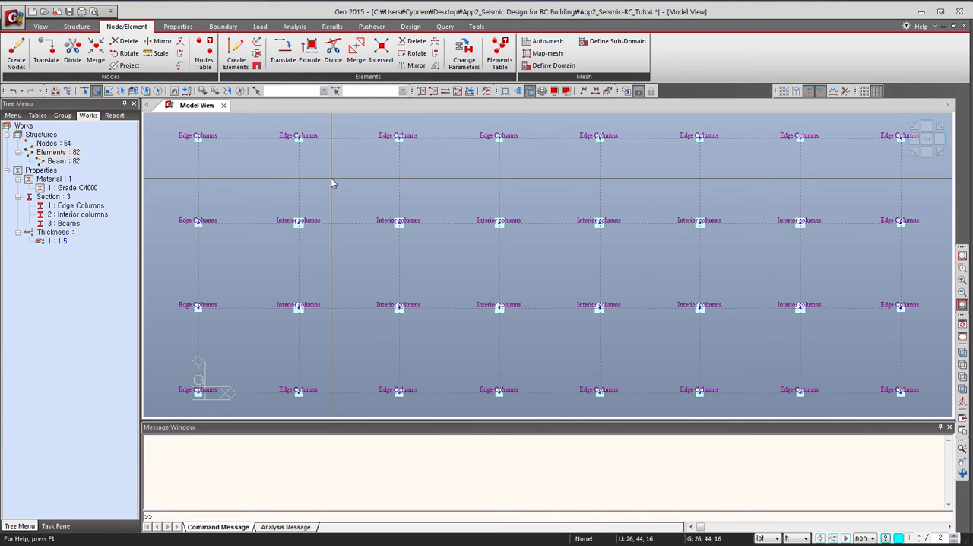
Turn off the Property Name labels and activate the whole model in isometric view.
left_click(554, 91)
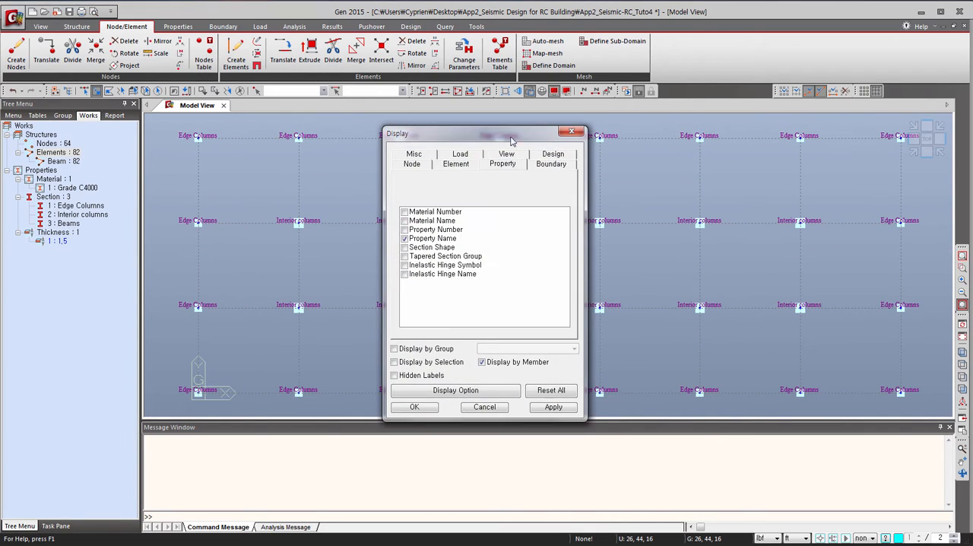
left_click(405, 239)
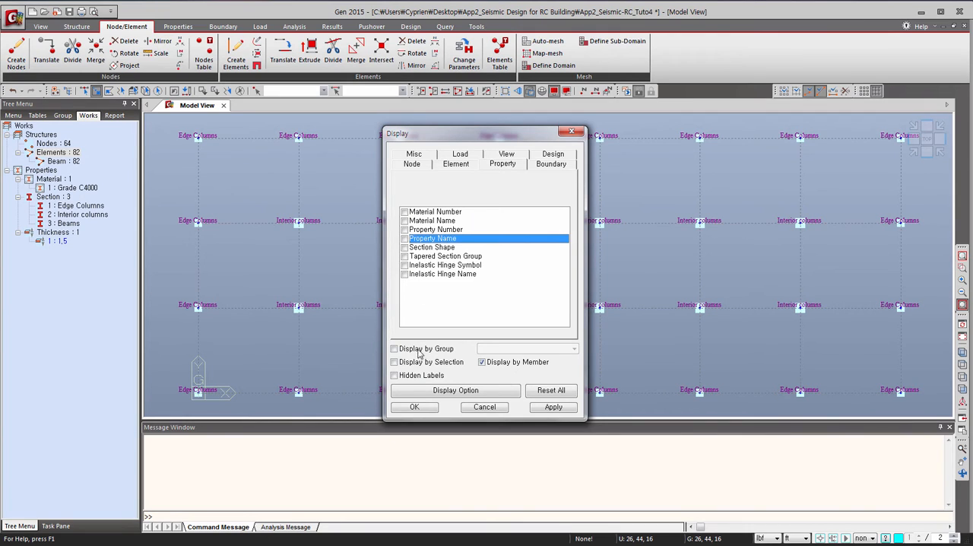
left_click(415, 407)
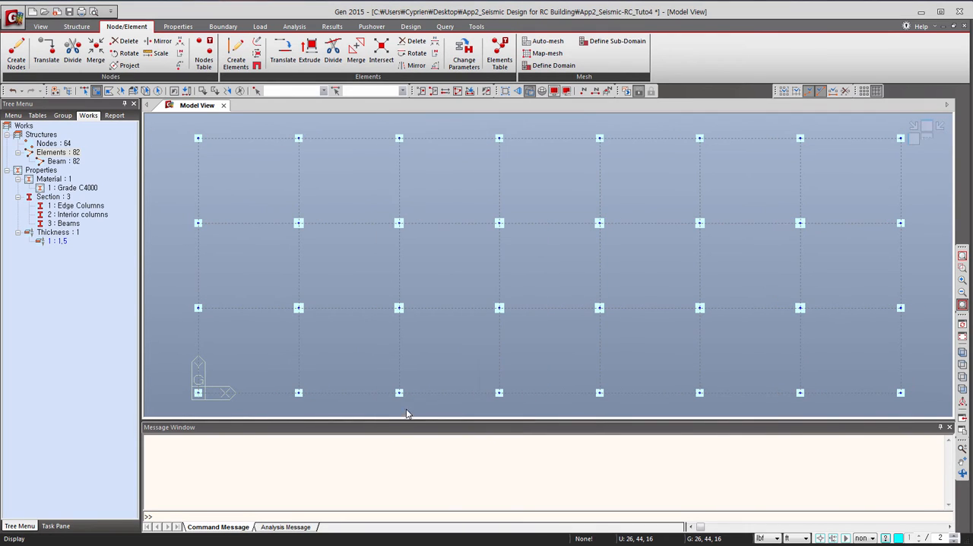
left_click(459, 90)
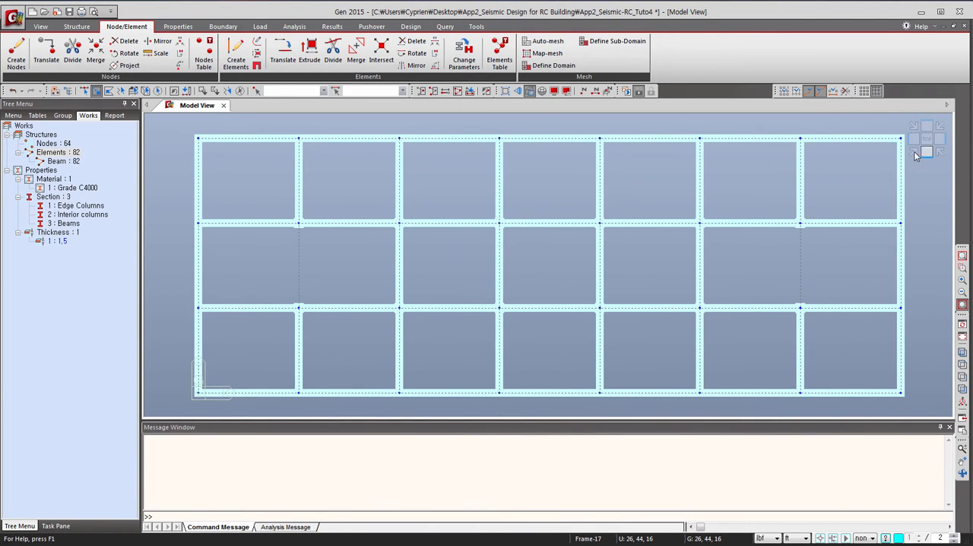
left_click(915, 153)
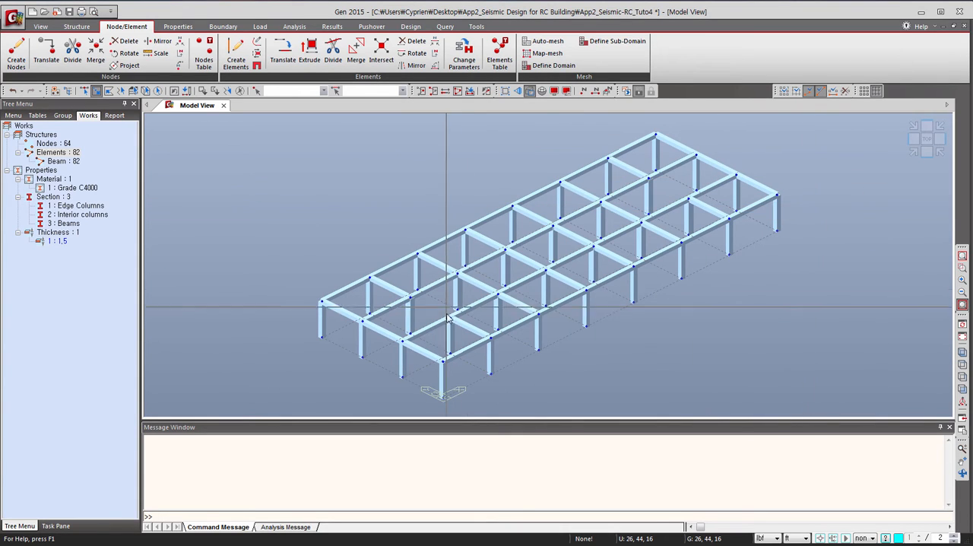
Select the second bay of the middle row in plan, activate only its beams and columns, and show them in isometric view.
left_click(925, 140)
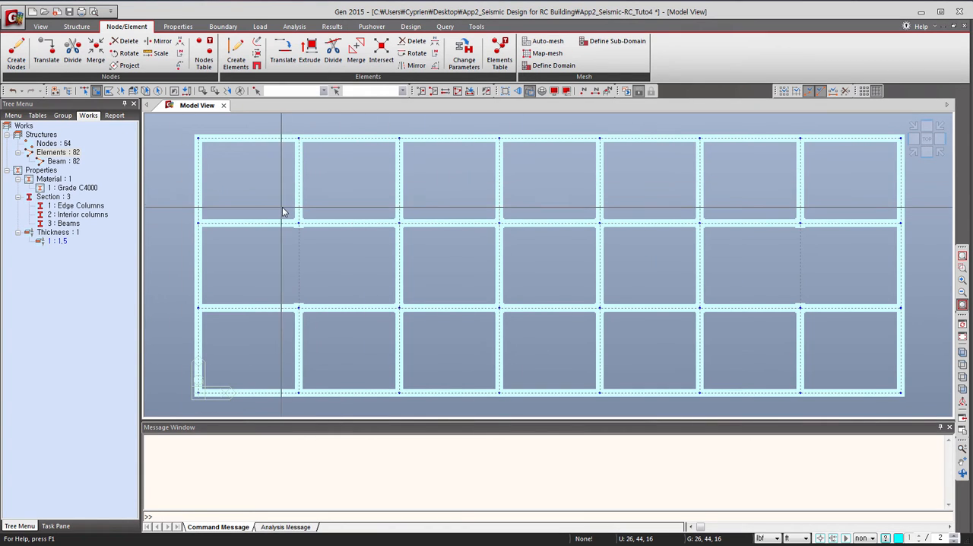
left_click_drag(282, 210, 419, 335)
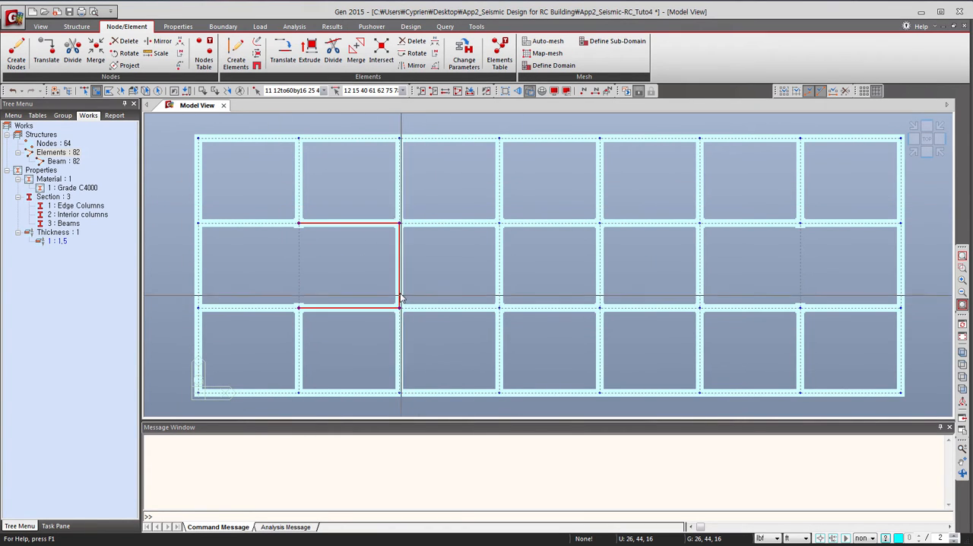
right_click(401, 296)
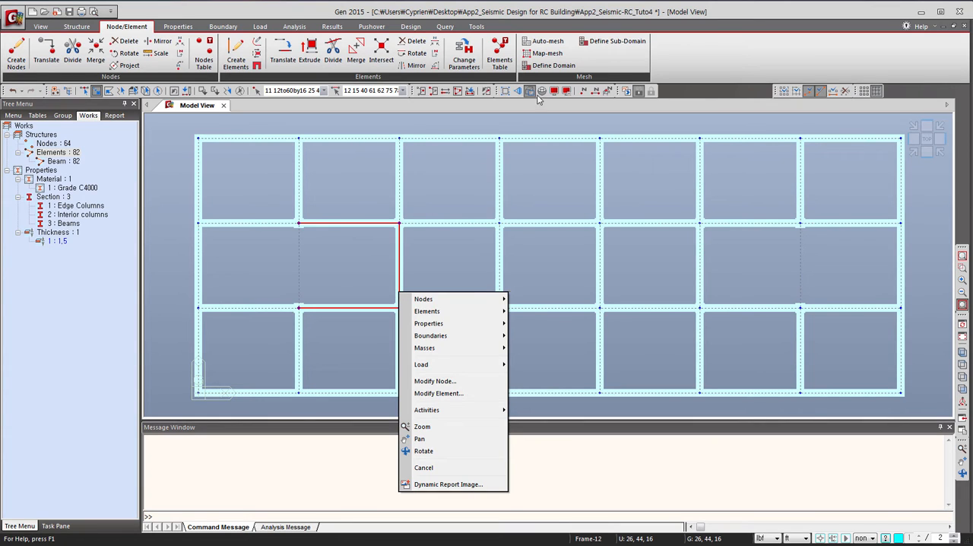
left_click(421, 92)
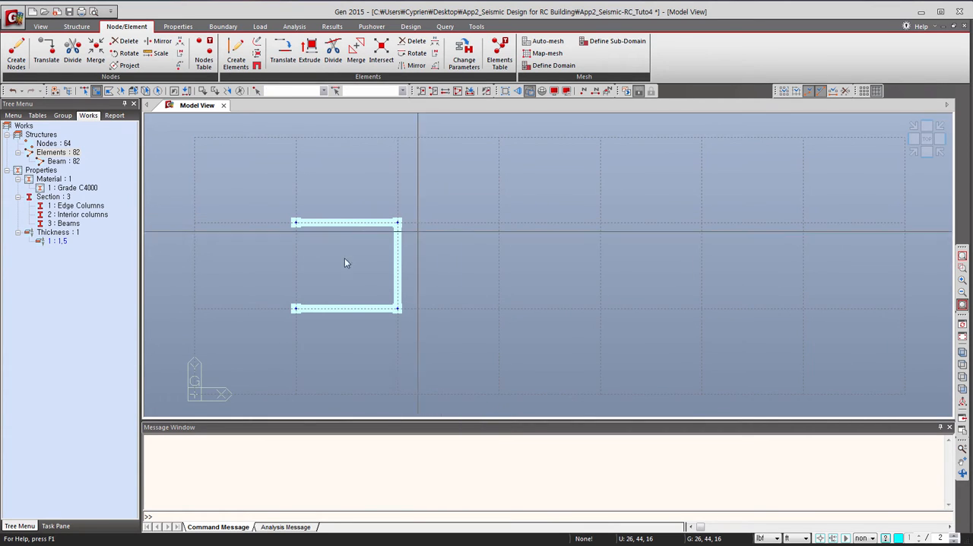
left_click(913, 152)
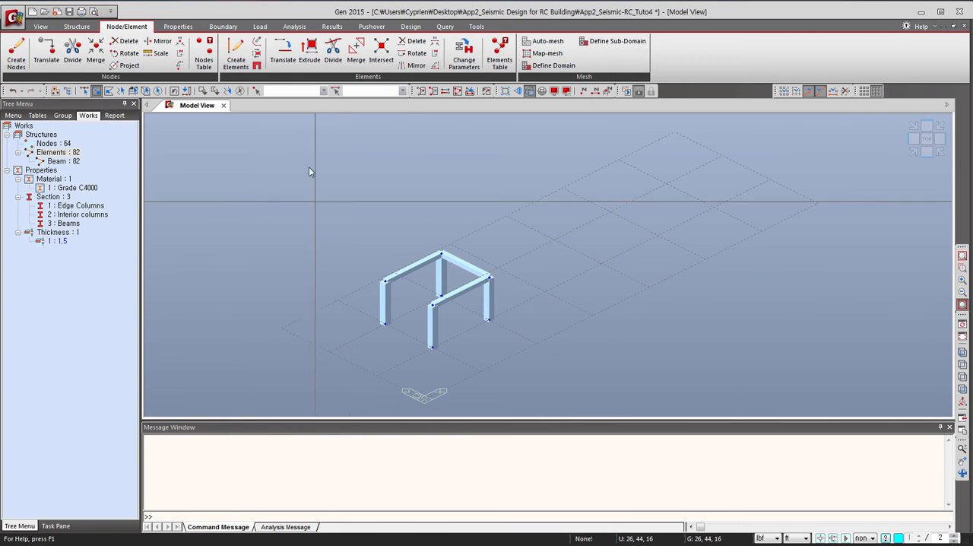
Create a Grade C4000 Wall element with thickness 1.5 between the two columns on the open side of the active bay.
left_click(234, 52)
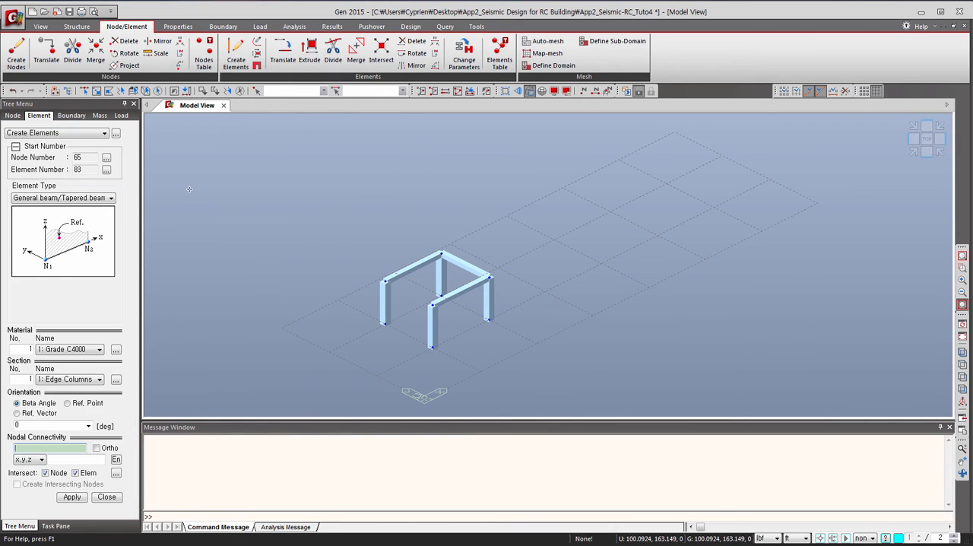
left_click(46, 199)
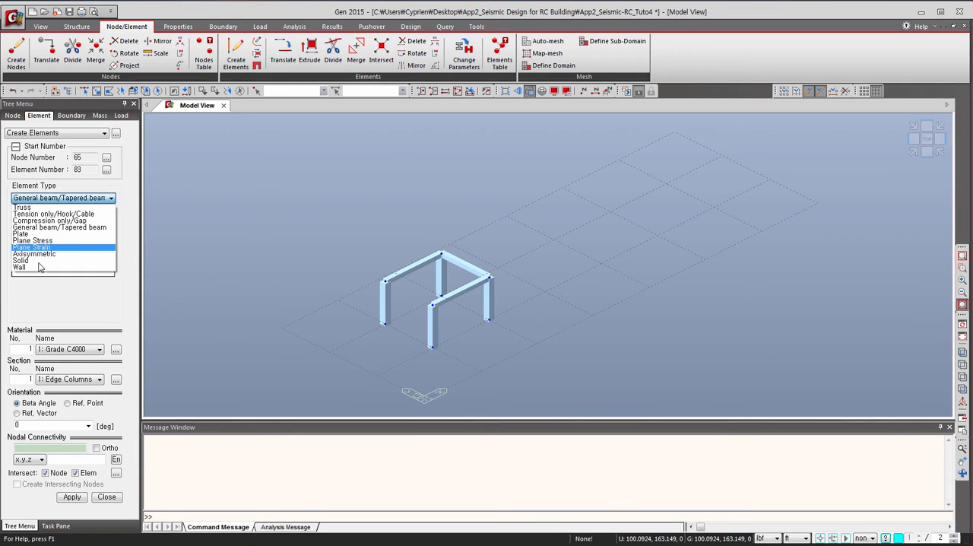
left_click(39, 268)
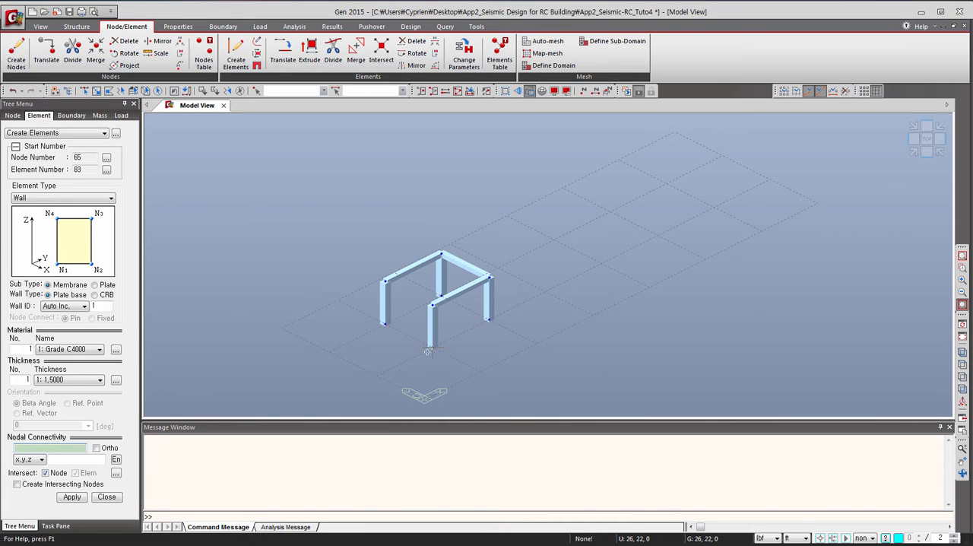
left_click(384, 324)
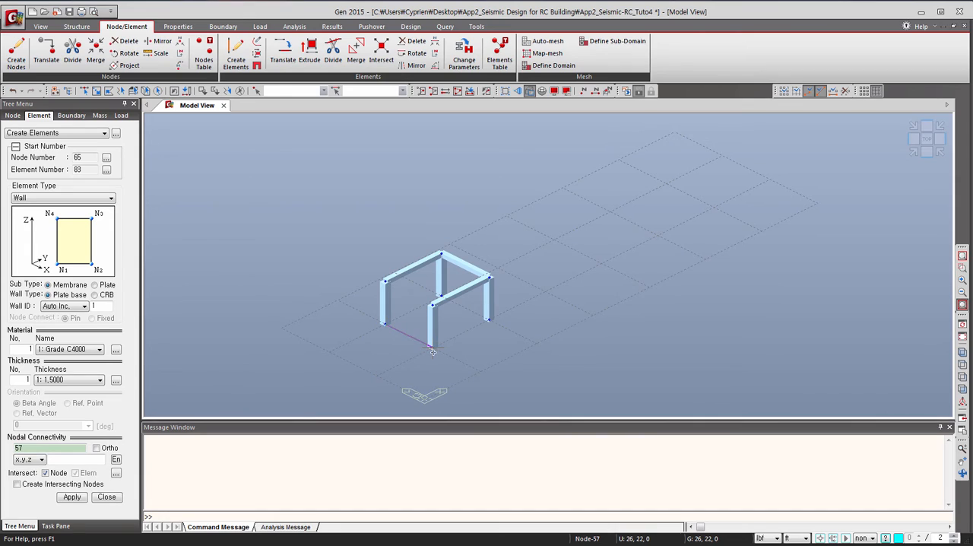
left_click(432, 348)
left_click(430, 305)
left_click(384, 280)
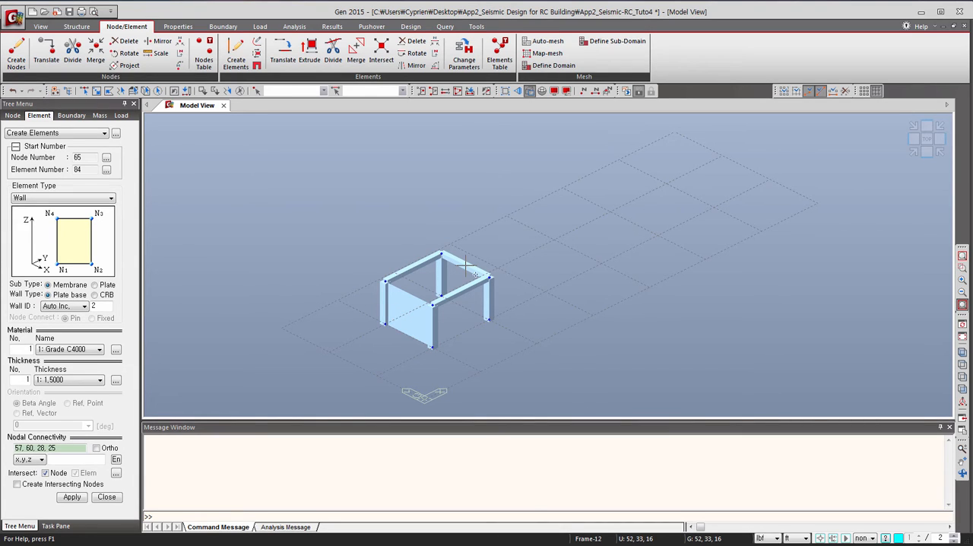
Copy the wall once by 130, 0, 0 ft with an incremented Wall ID, and reactivate the whole model.
left_click(80, 134)
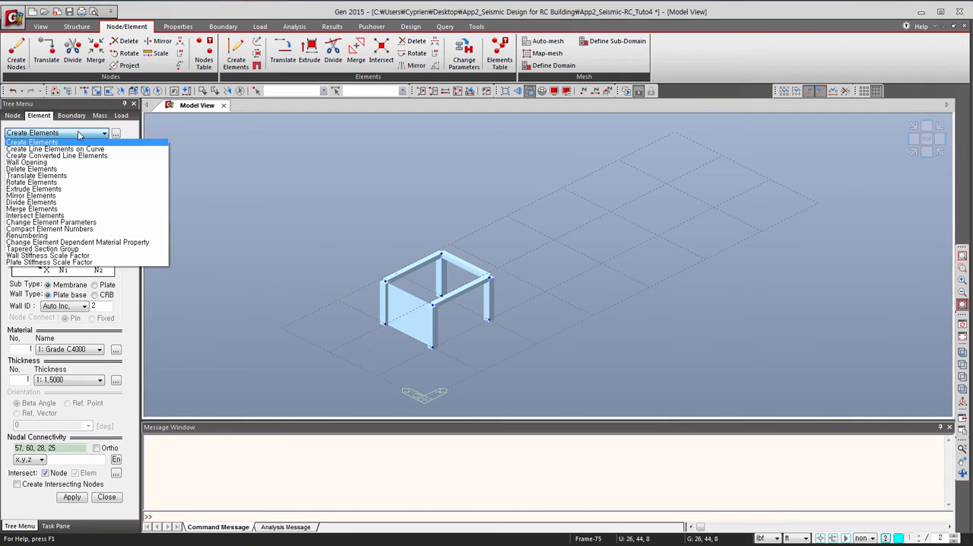
left_click(75, 176)
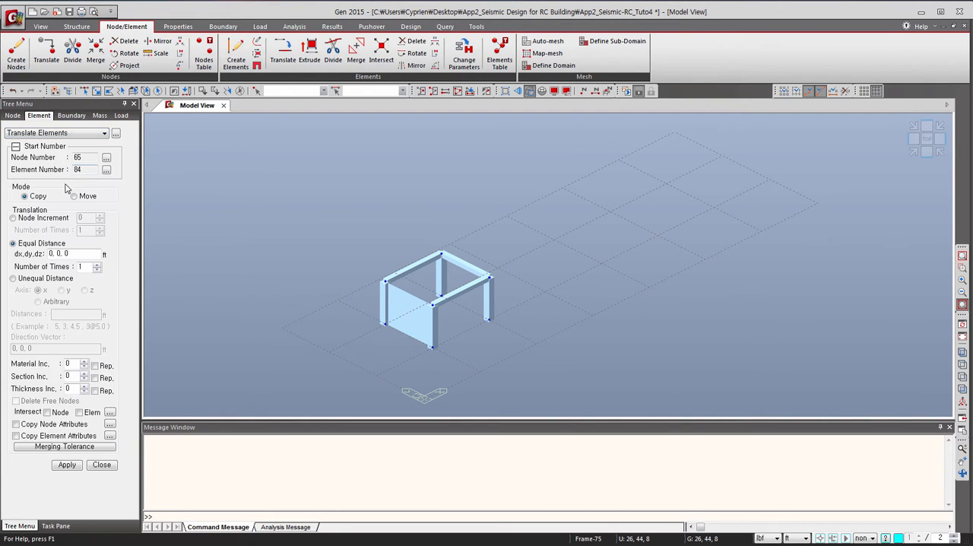
left_click(30, 197)
left_click(84, 90)
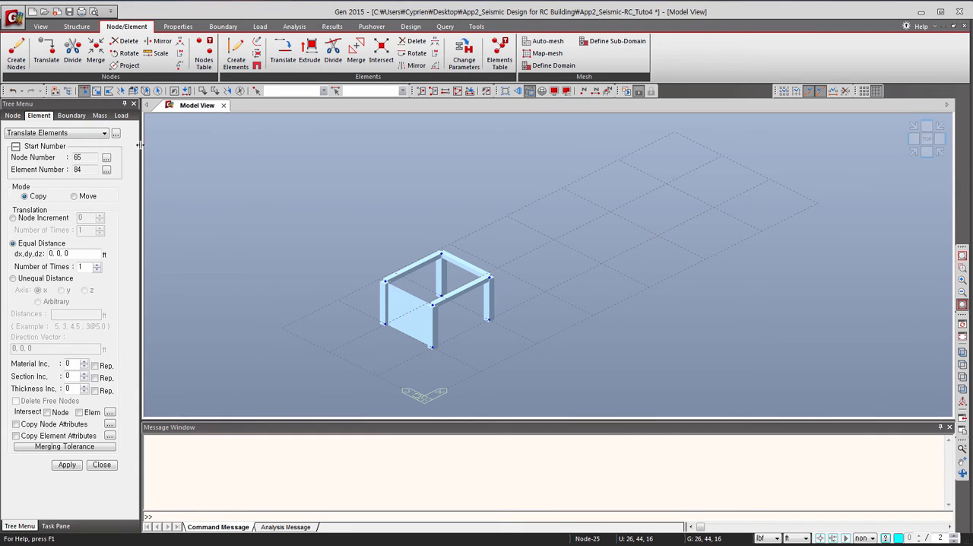
left_click(405, 313)
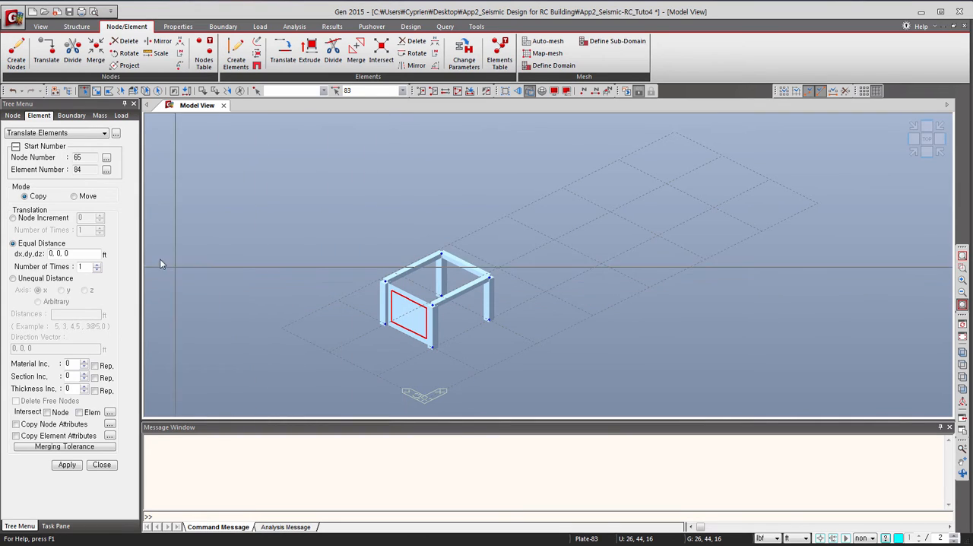
left_click(52, 253)
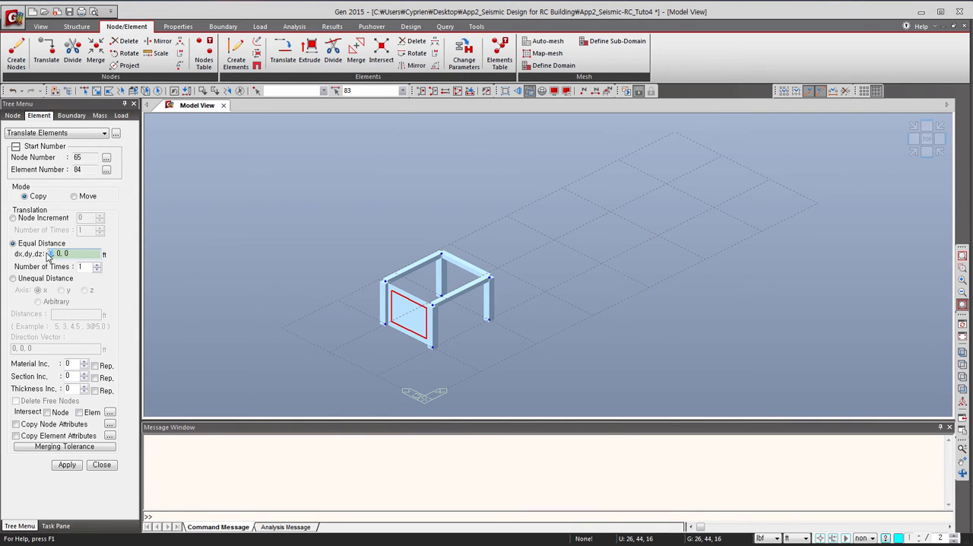
type("130, 0, 0")
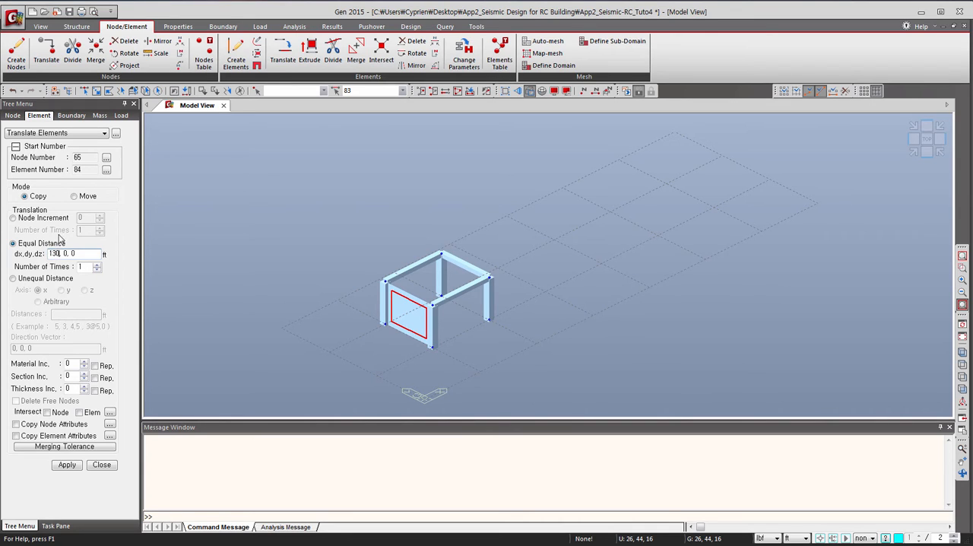
left_click(67, 253)
left_click(65, 466)
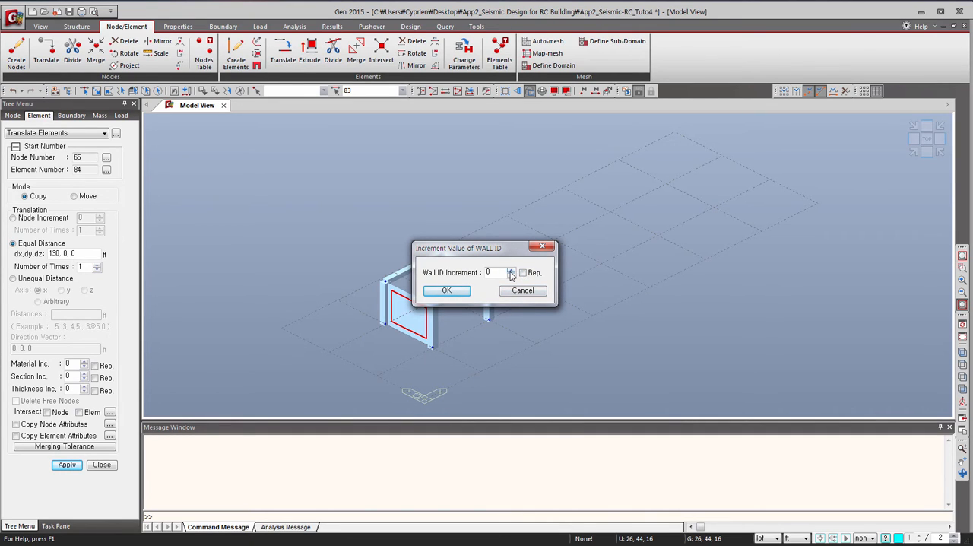
left_click(511, 269)
left_click(454, 293)
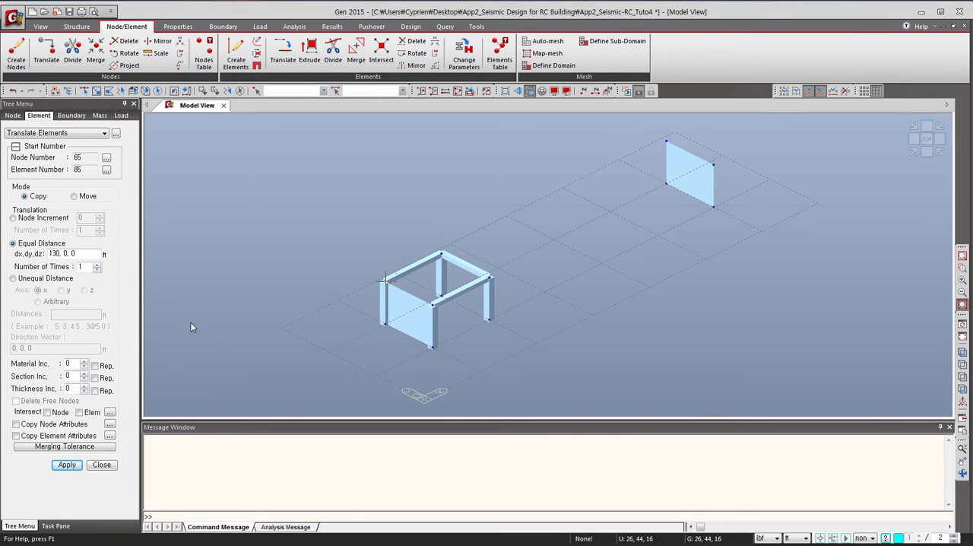
left_click(457, 90)
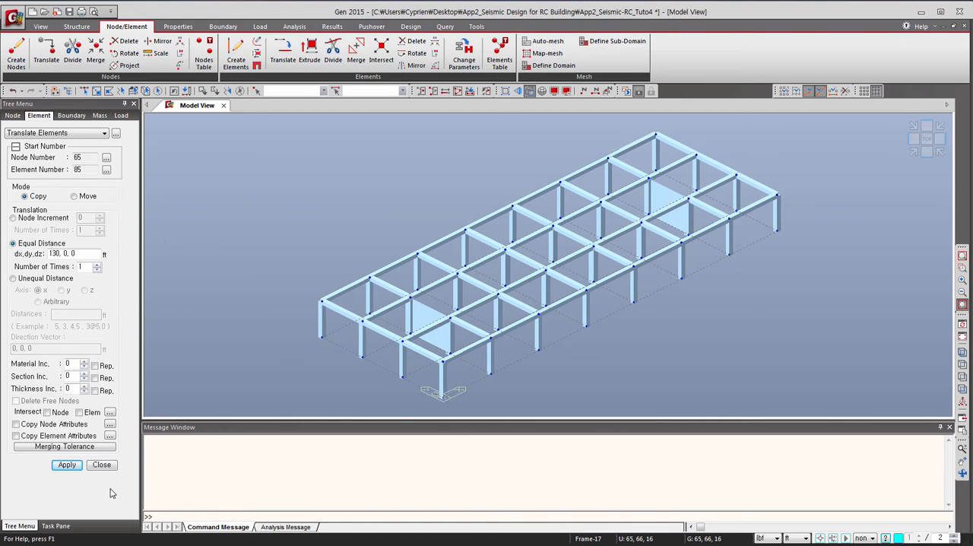
left_click(101, 465)
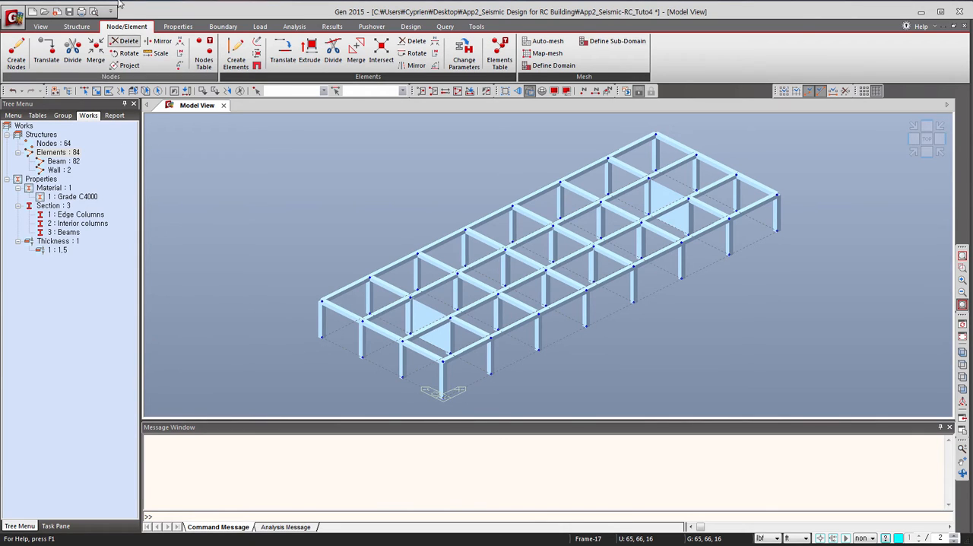
Select the whole model and add a Building Generation operation of 11 copies at a 12 ft global Z distance.
left_click(78, 26)
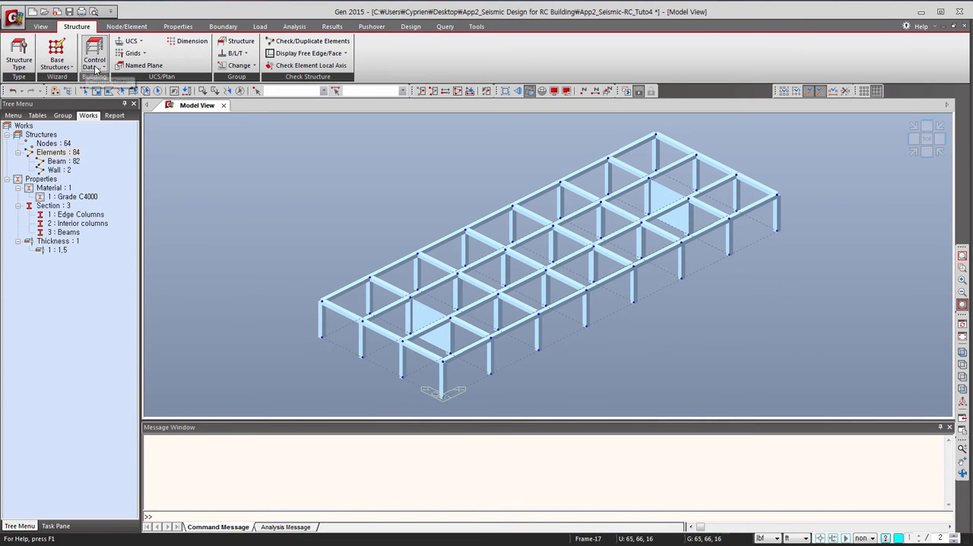
left_click(96, 67)
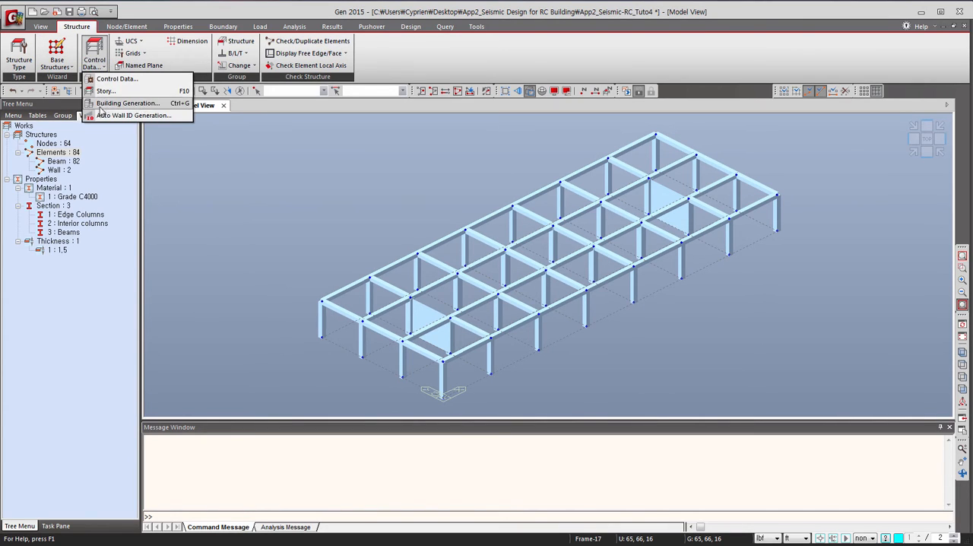
left_click(102, 102)
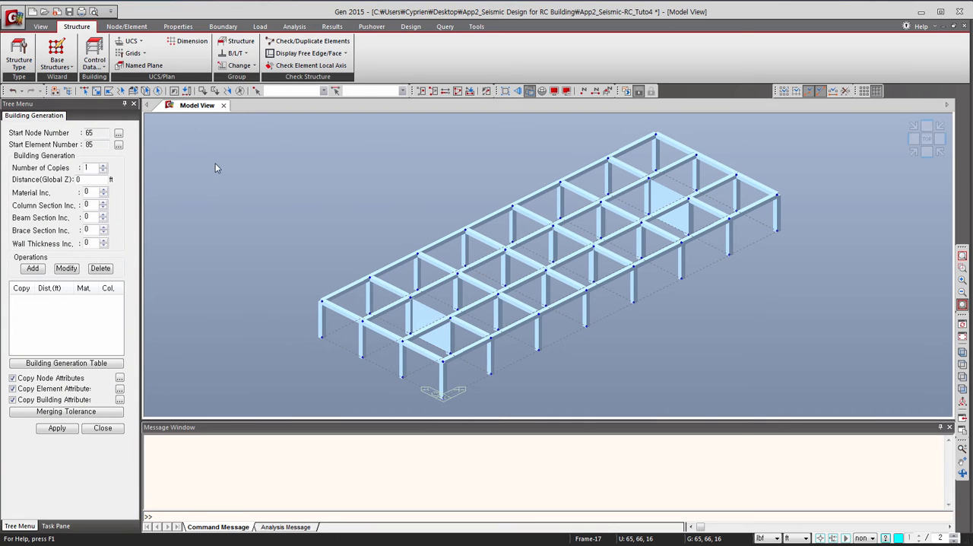
left_click(157, 90)
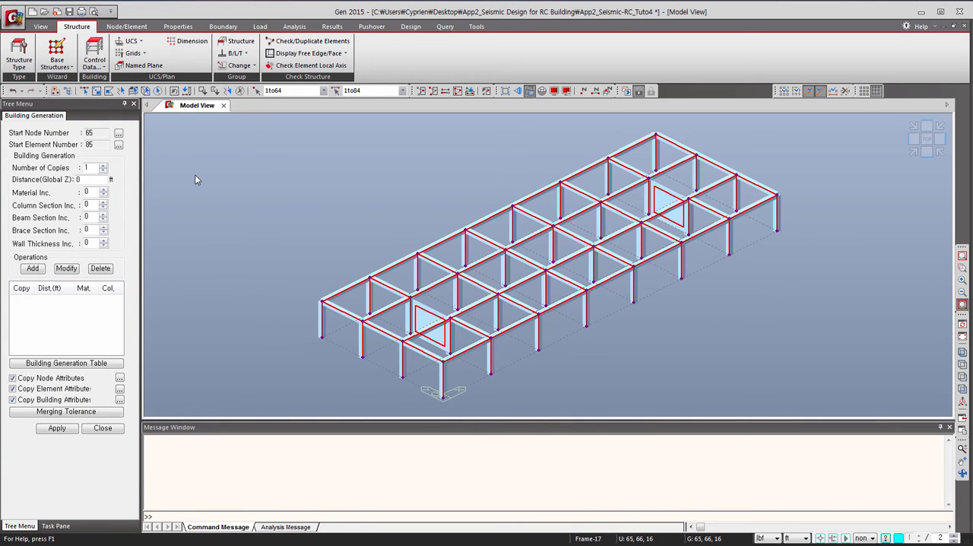
left_click(103, 167)
left_click(103, 168)
left_click_drag(83, 180, 75, 181)
type("12")
left_click(32, 269)
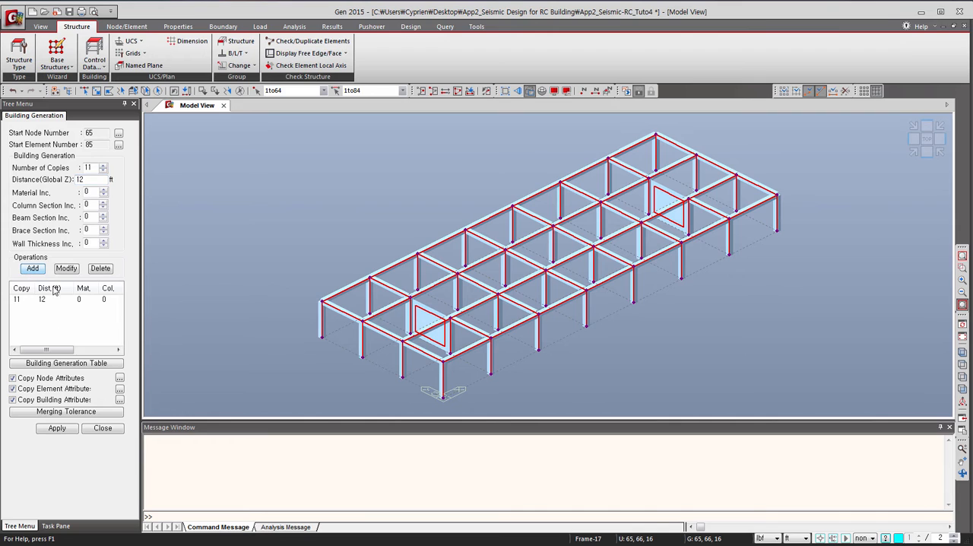
Generate the upper stories from the defined building generation operation and end the command.
left_click(59, 430)
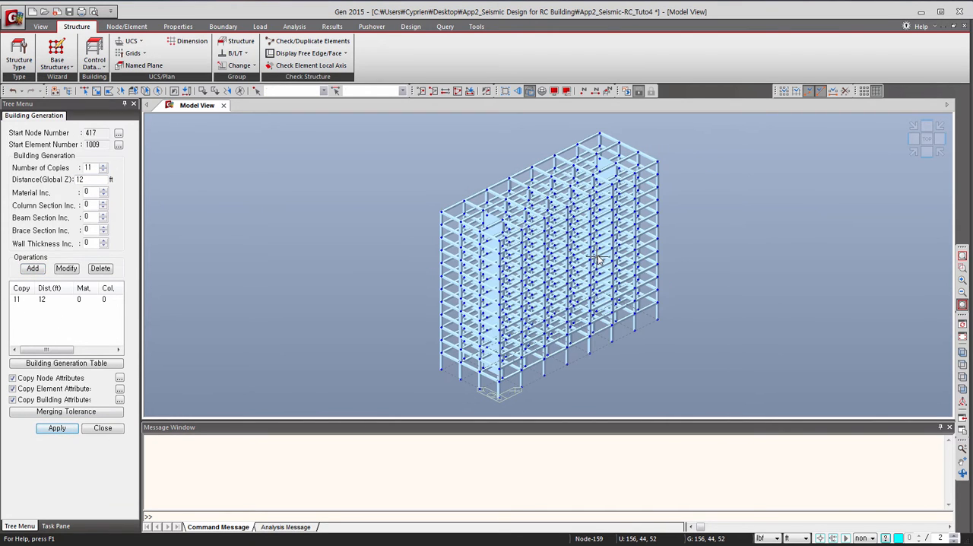
mouse_move(598, 259)
left_click(100, 428)
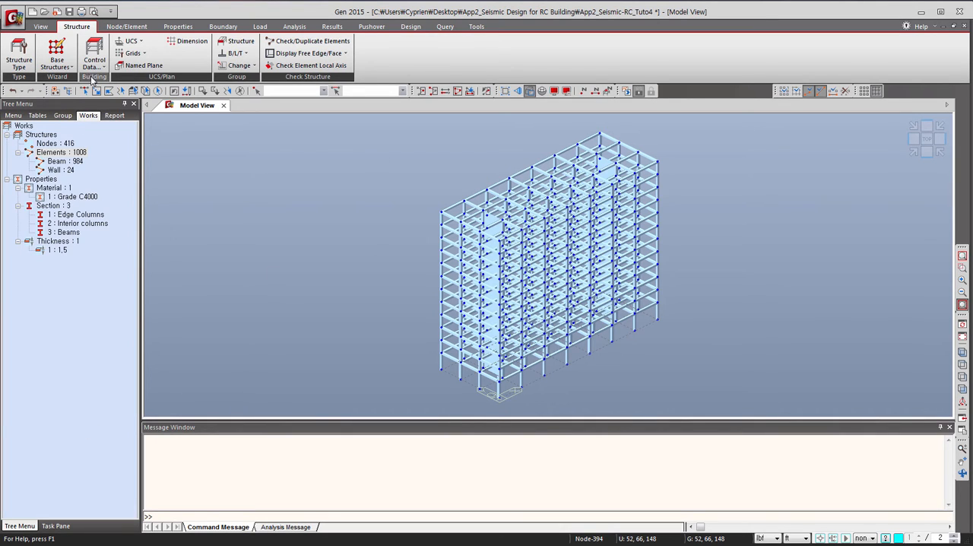
Auto-generate the story data from 1F to Roof, including 5% seismic accidental eccentricity and 15% wind eccentricity.
left_click(95, 65)
left_click(106, 91)
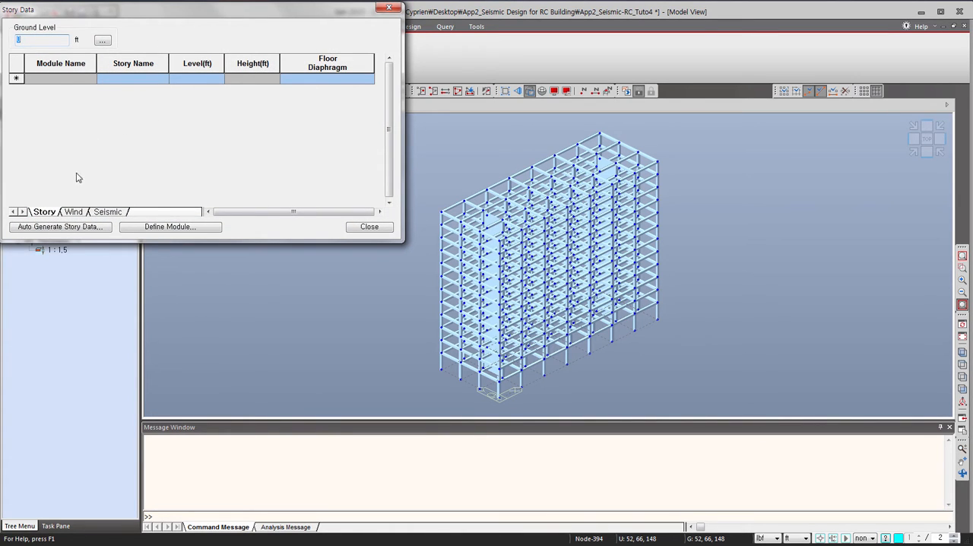
left_click(45, 228)
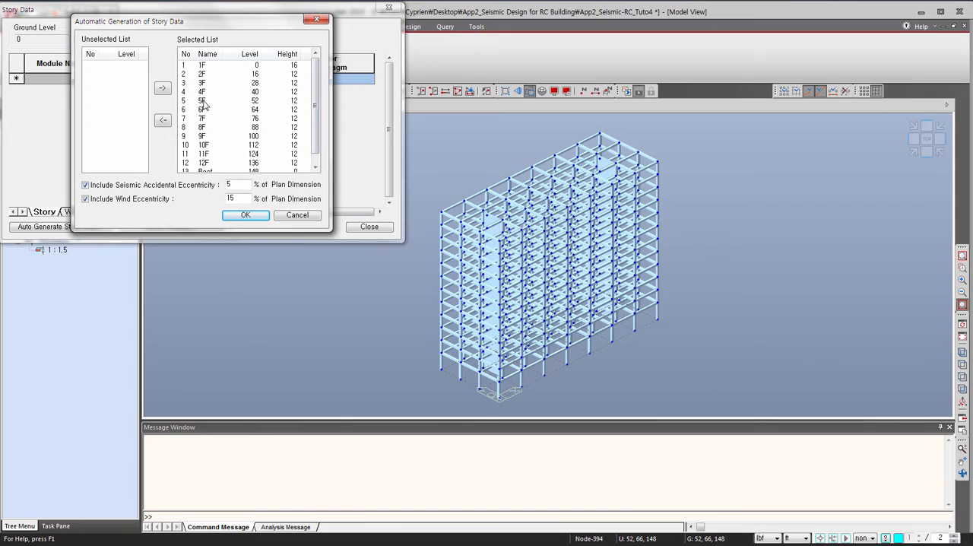
scroll(319, 98, "down", 1)
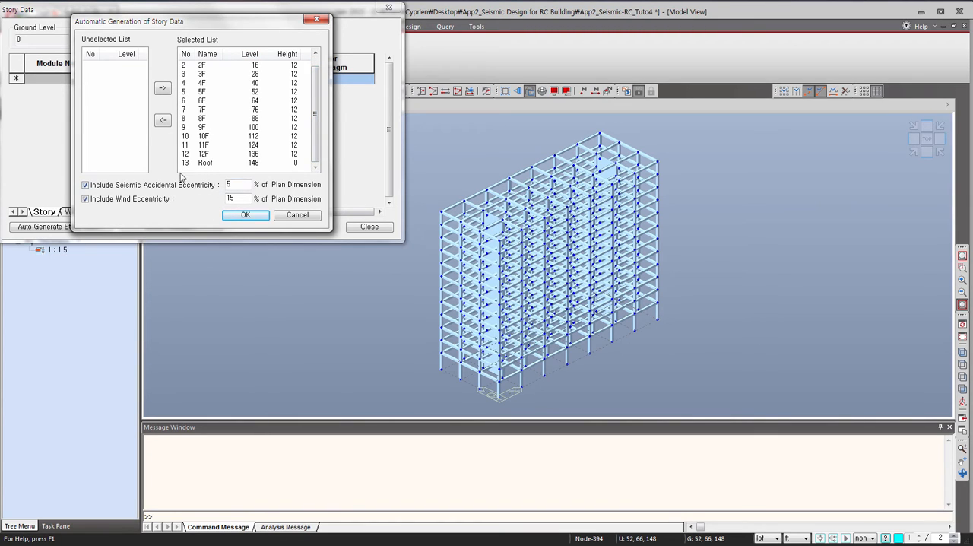
left_click(233, 218)
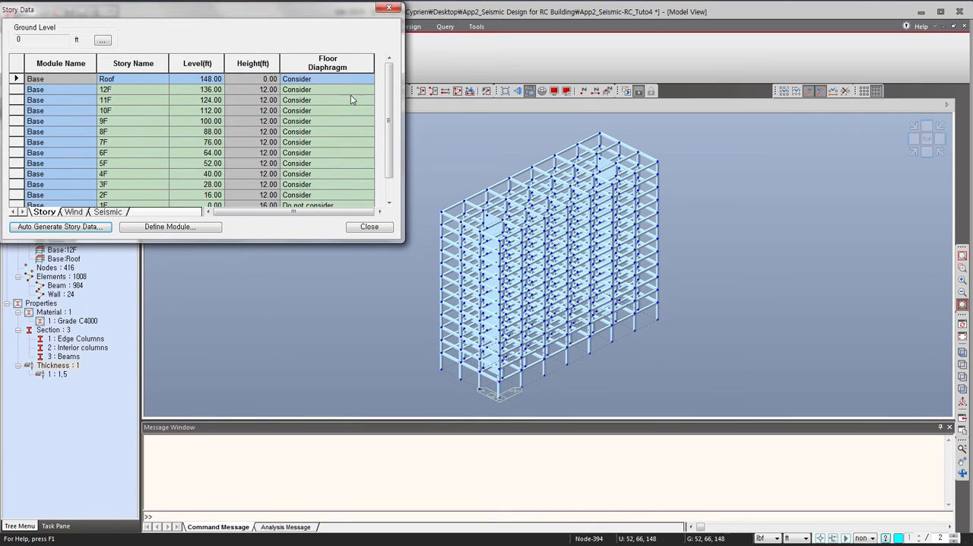
mouse_move(388, 121)
left_mouse_down()
mouse_move(383, 149)
mouse_move(392, 122)
left_mouse_up()
left_click(369, 226)
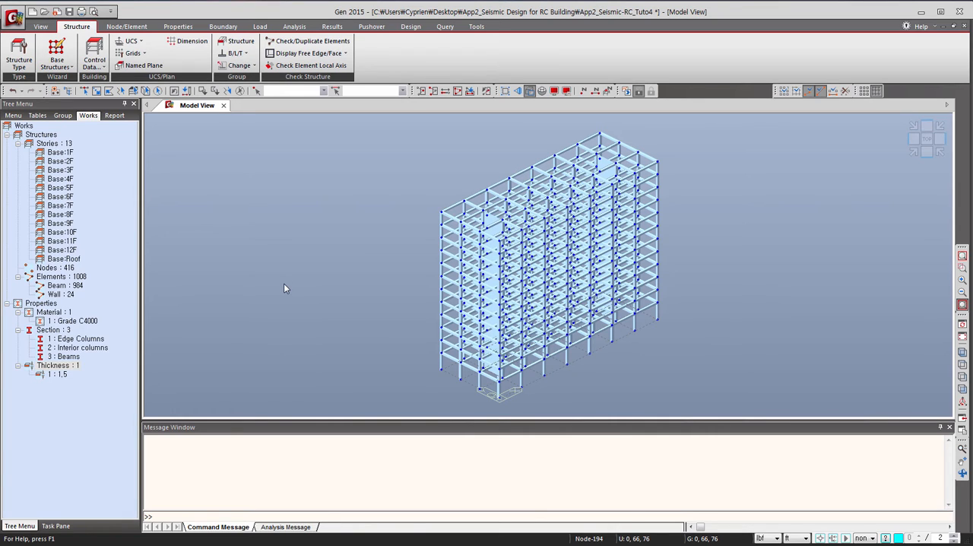
Select all base nodes in front view and add supports restraining all translations (D-ALL) and rotations (R-ALL).
left_click(927, 152)
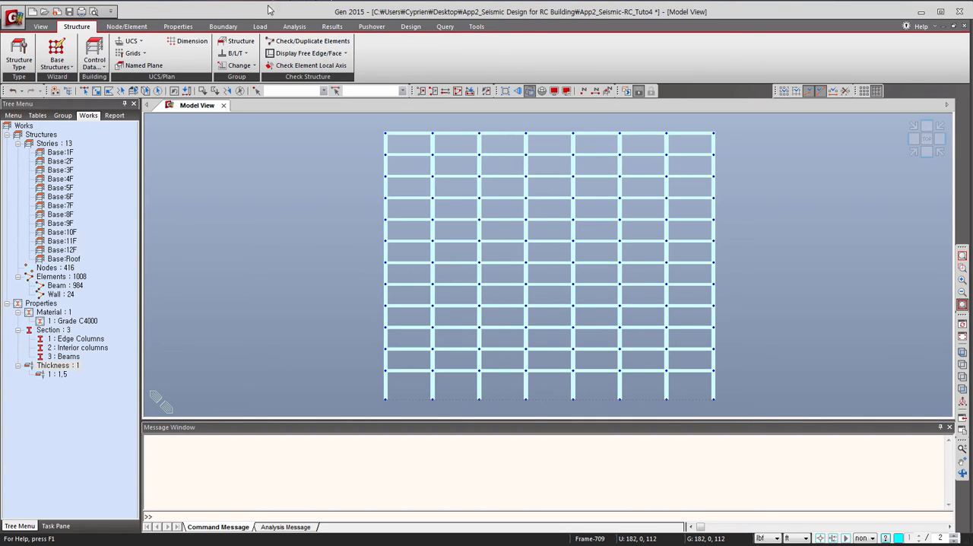
left_click(224, 26)
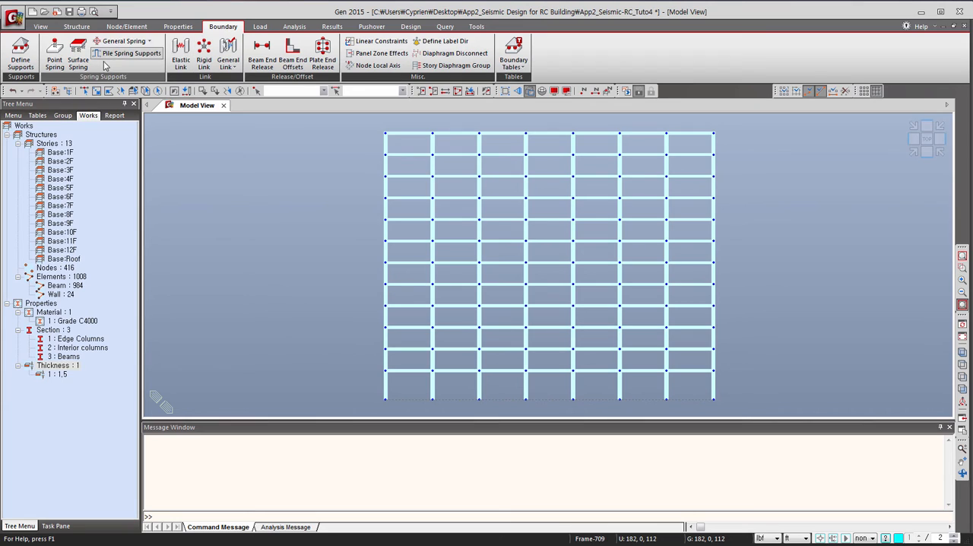
left_click(21, 57)
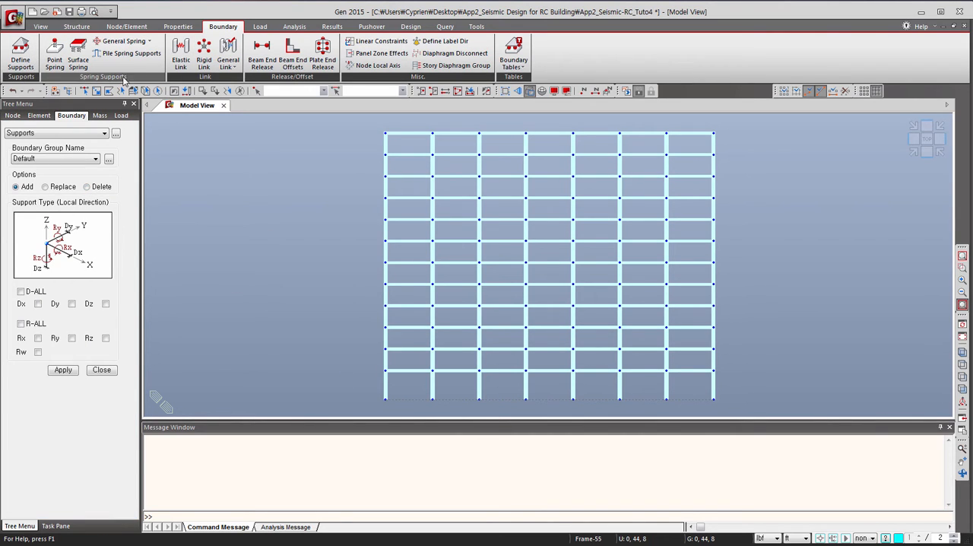
left_click(97, 92)
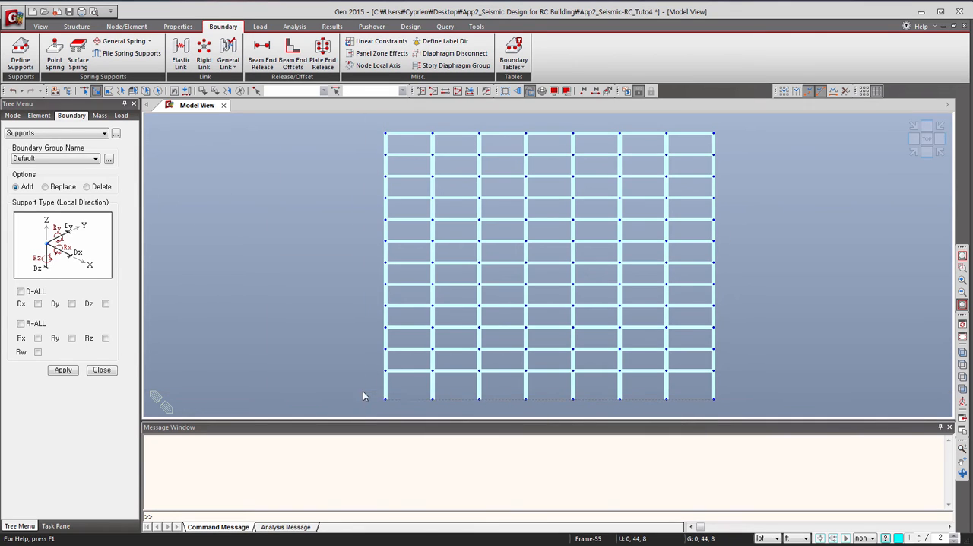
left_click_drag(661, 421, 731, 408)
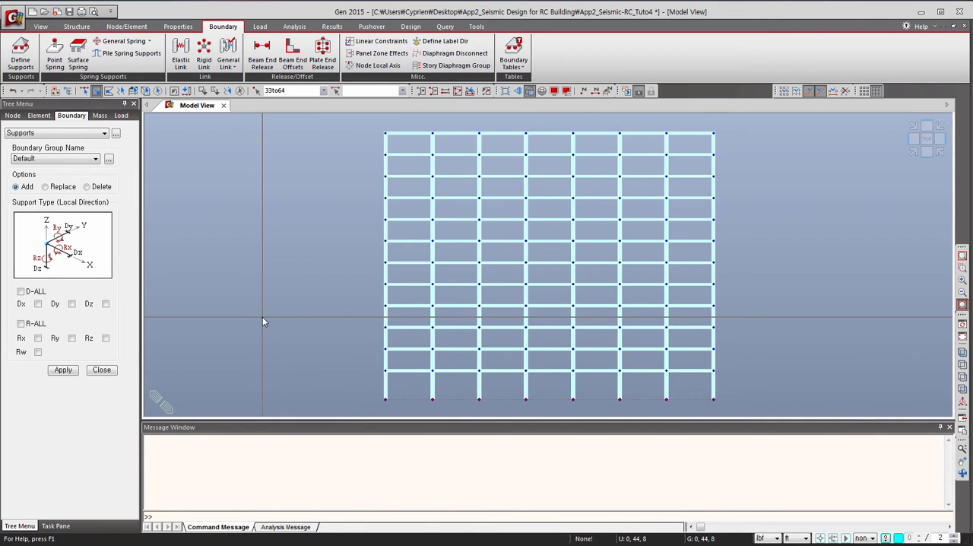
left_click(21, 291)
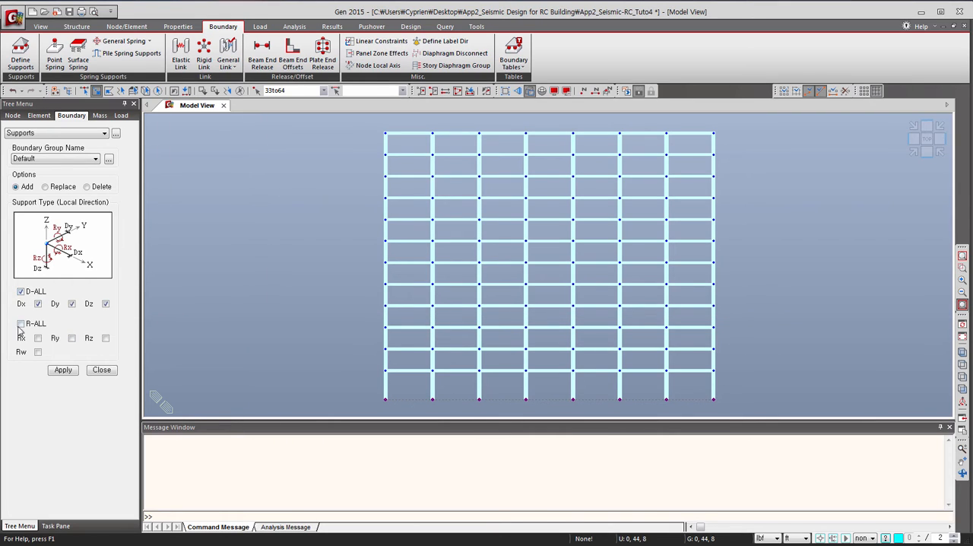
left_click(21, 323)
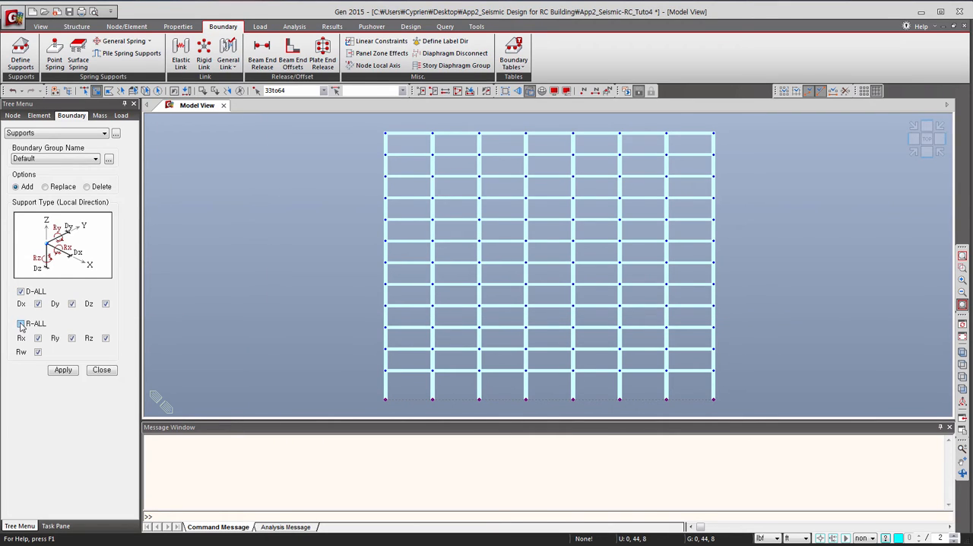
left_click(59, 370)
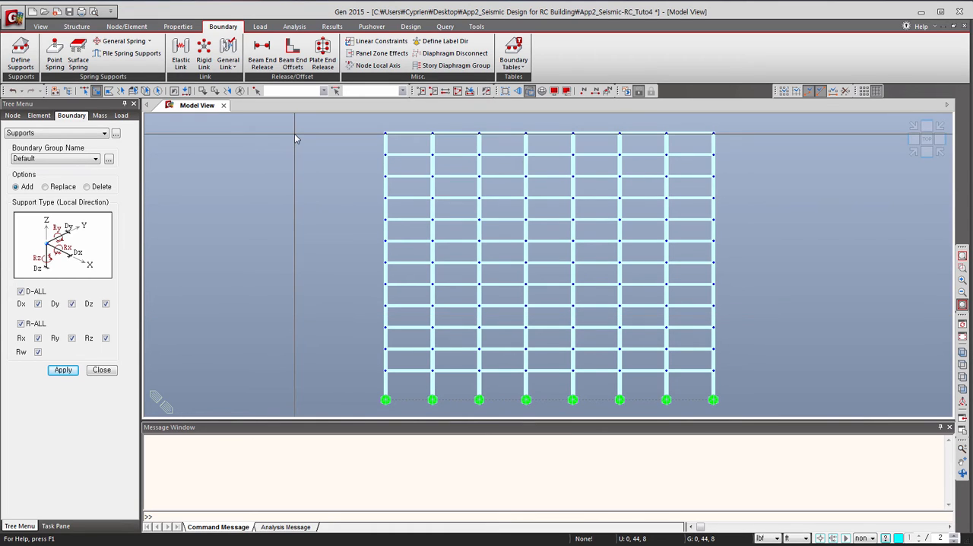
left_click(101, 369)
Add a static load case DL of type Dead Load (D) with the description Dead Load.
left_click(259, 26)
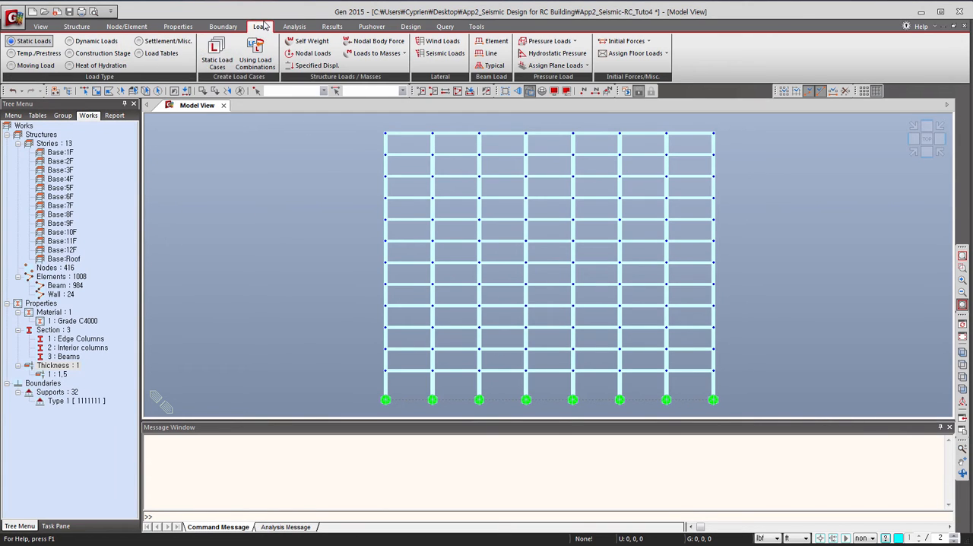
left_click(217, 61)
left_click_drag(215, 11, 303, 130)
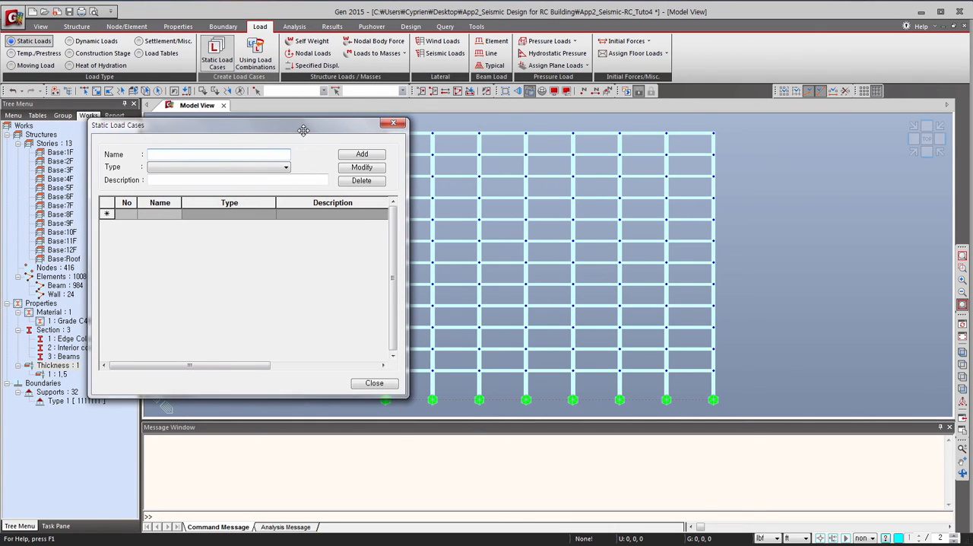
left_click(210, 150)
left_click(237, 167)
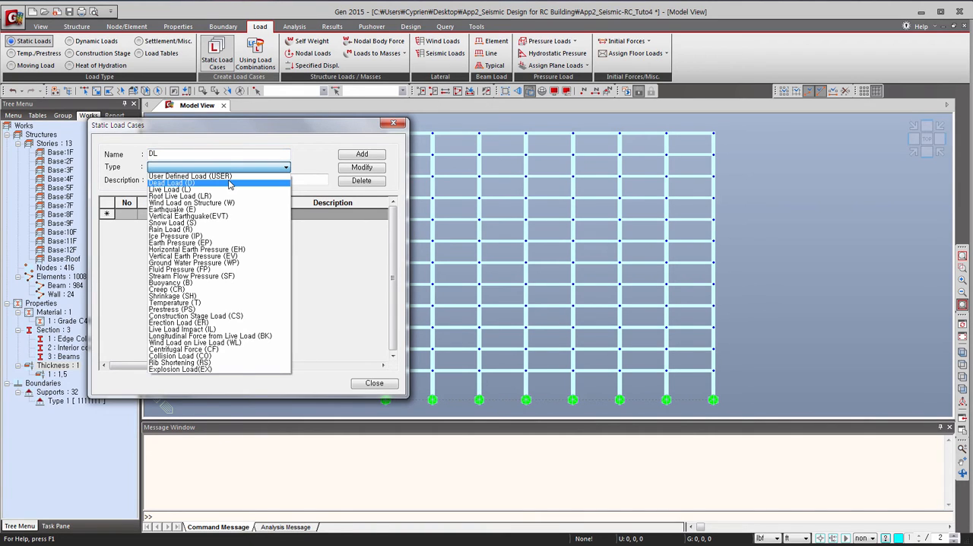
left_click(229, 184)
key("Tab")
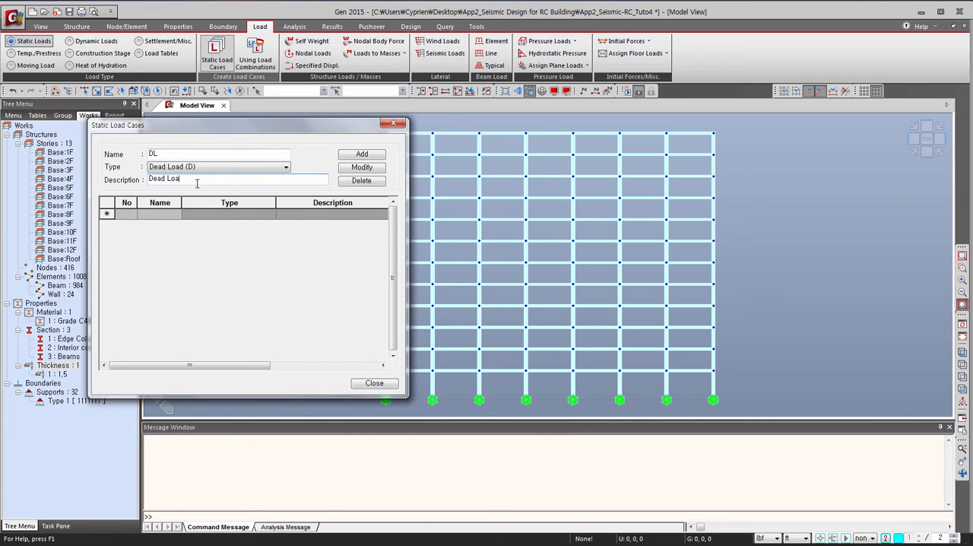
left_click(355, 156)
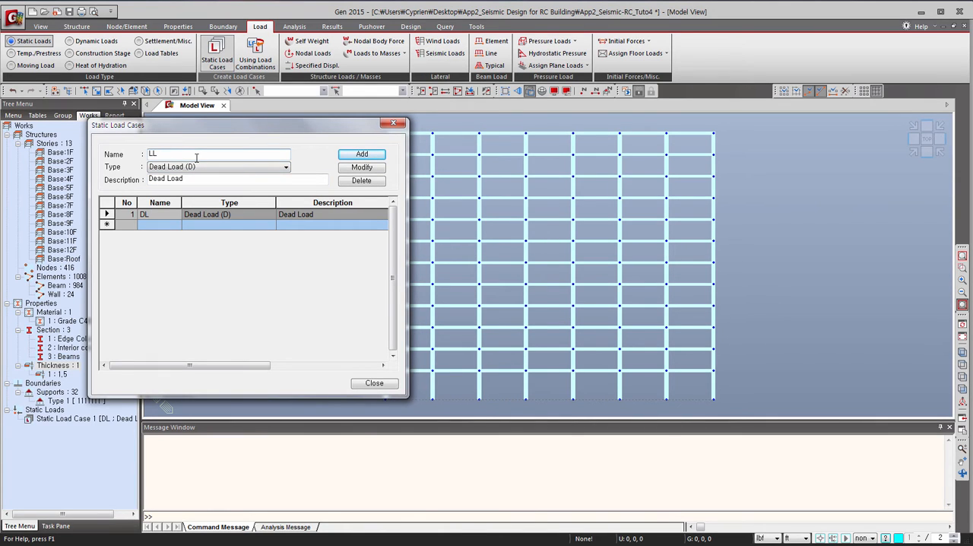
Add a static load case LL of type Live Load (L) with the description Live Load.
left_click(199, 167)
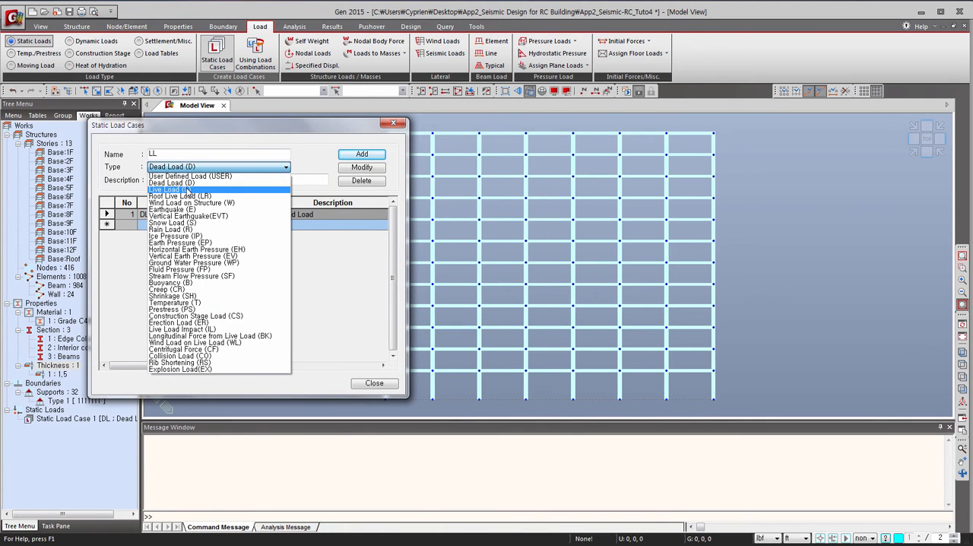
left_click(204, 178)
left_click_drag(204, 178, 127, 171)
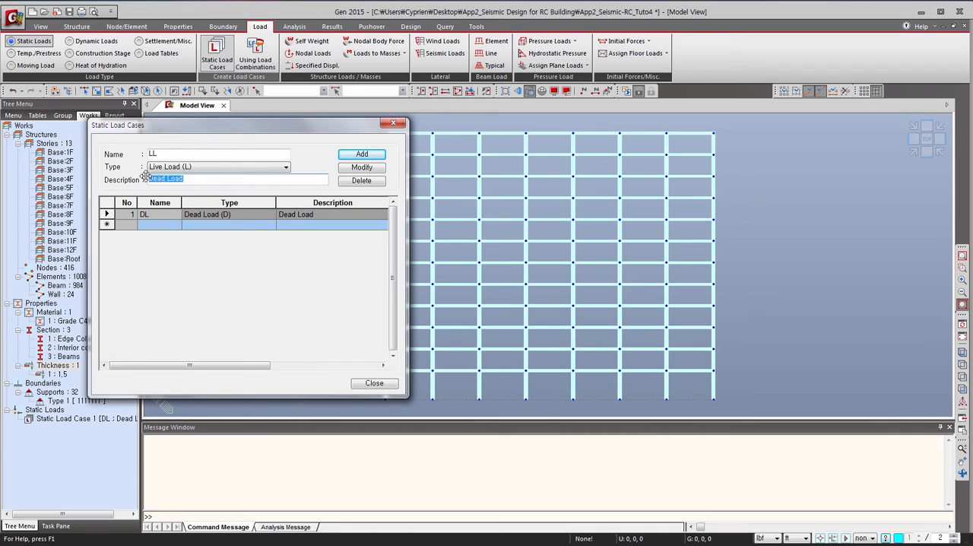
type("Liv")
left_click(356, 156)
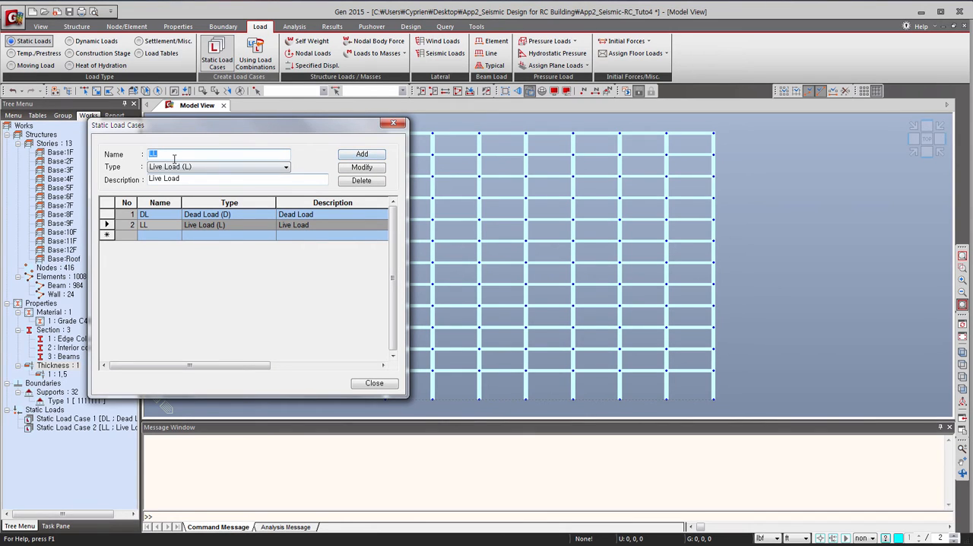
Add a static load case WX of type Wind Load on Structure (W), described as Wind Load in X direction.
type("WX")
left_click(177, 166)
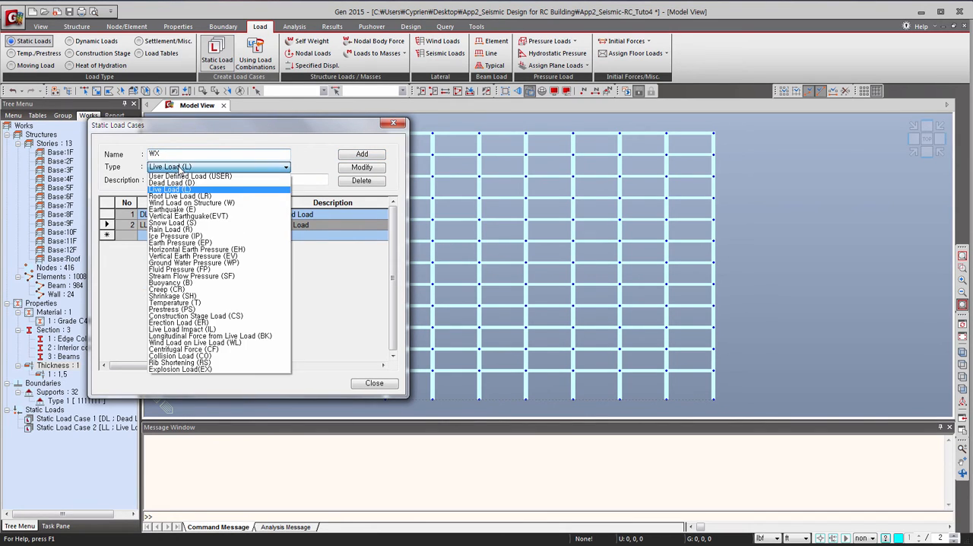
left_click(196, 188)
key("Tab")
type("W")
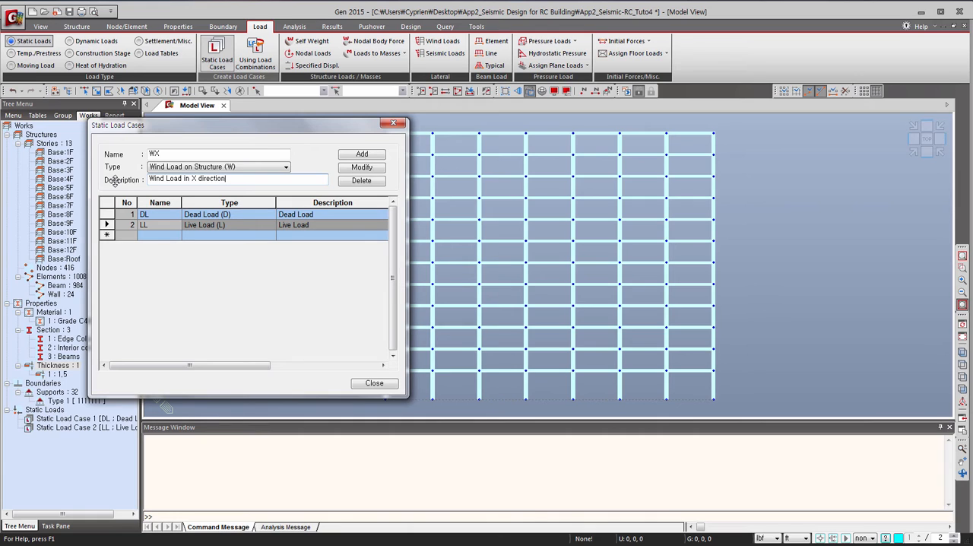
left_click(362, 154)
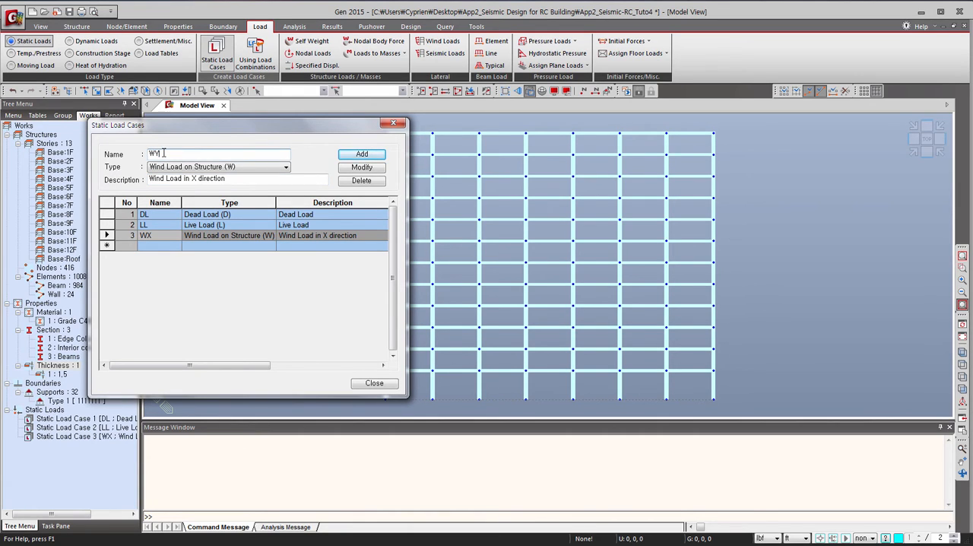
Add a static load case WY of type Wind Load on Structure (W), described as Wind Load in Y direction.
left_click(194, 178)
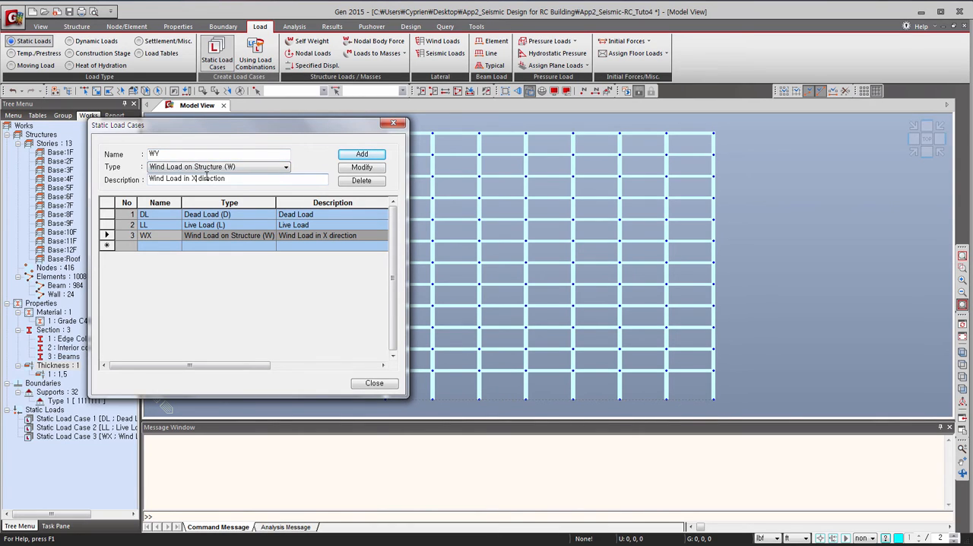
key("BackSpace")
type("Y")
left_click(361, 154)
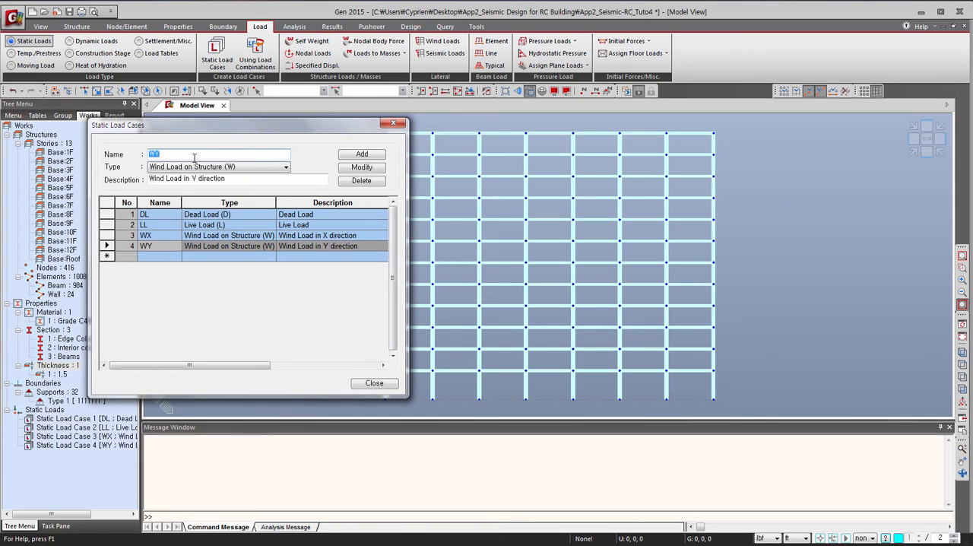
Add a static load case EYN of type Earthquake (E), described as Earthquake load in Y direction Ecc-.
type("EYN")
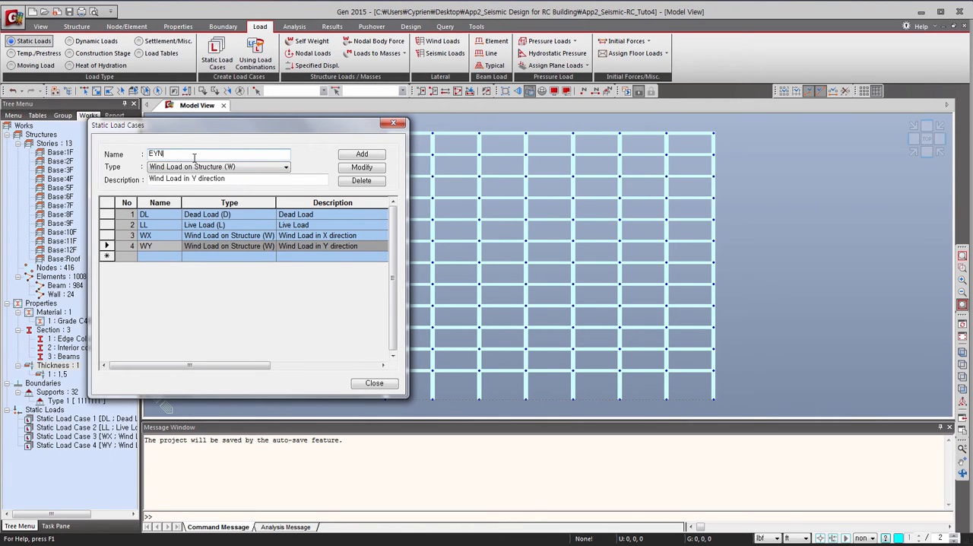
left_click(206, 167)
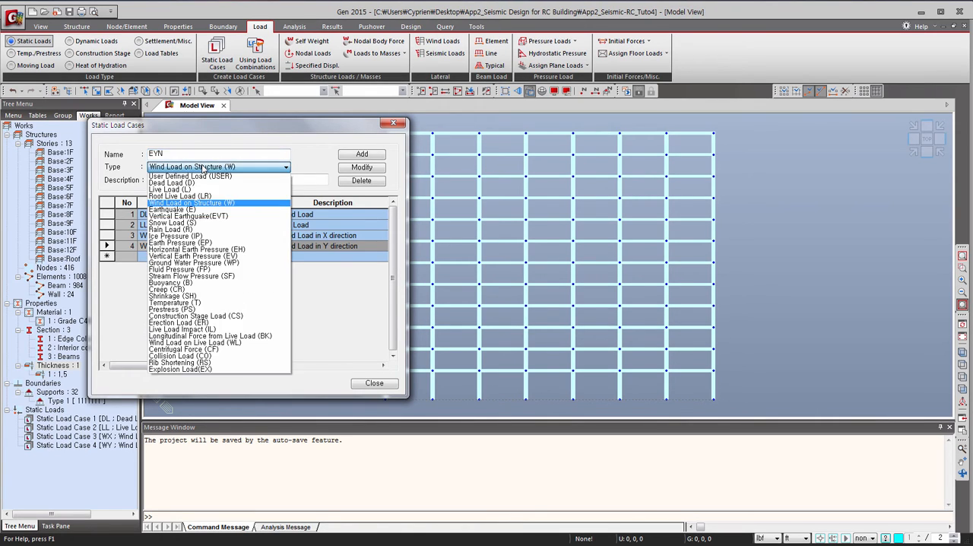
left_click(190, 209)
key("Tab")
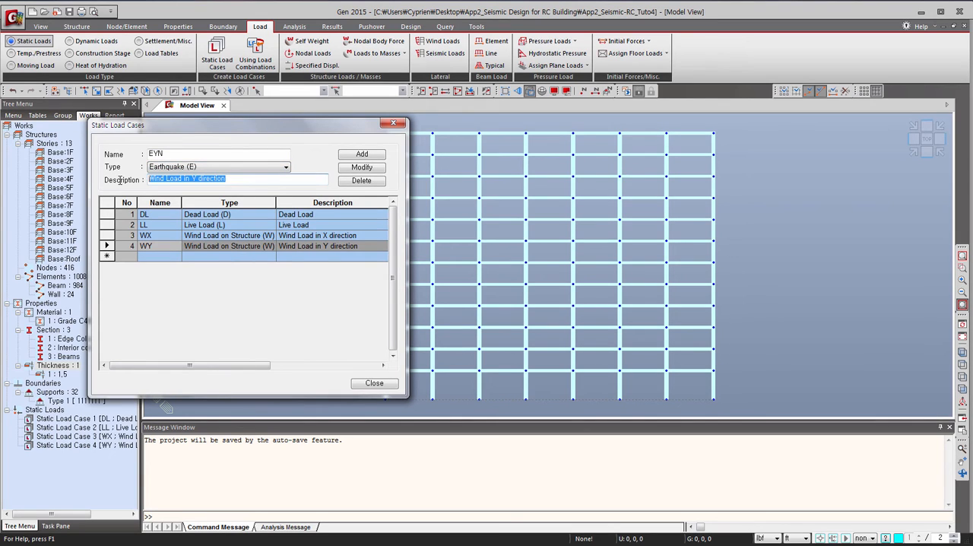
key("BackSpace")
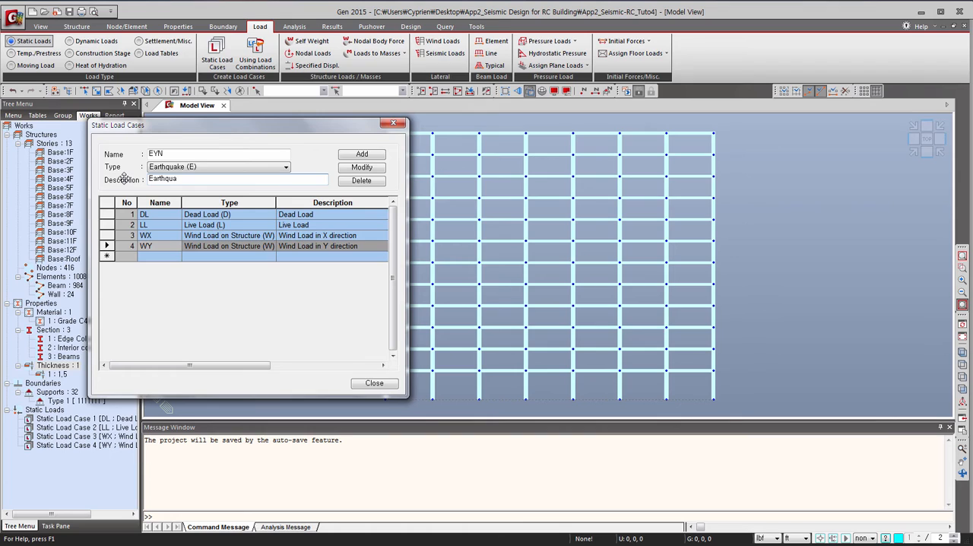
type("ke load in Y directio")
type("n Ecc-")
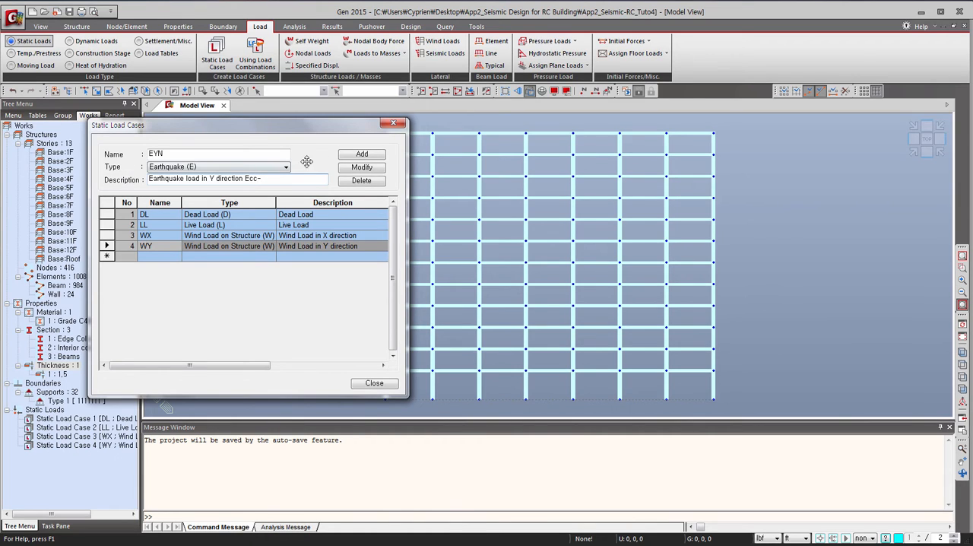
left_click(359, 155)
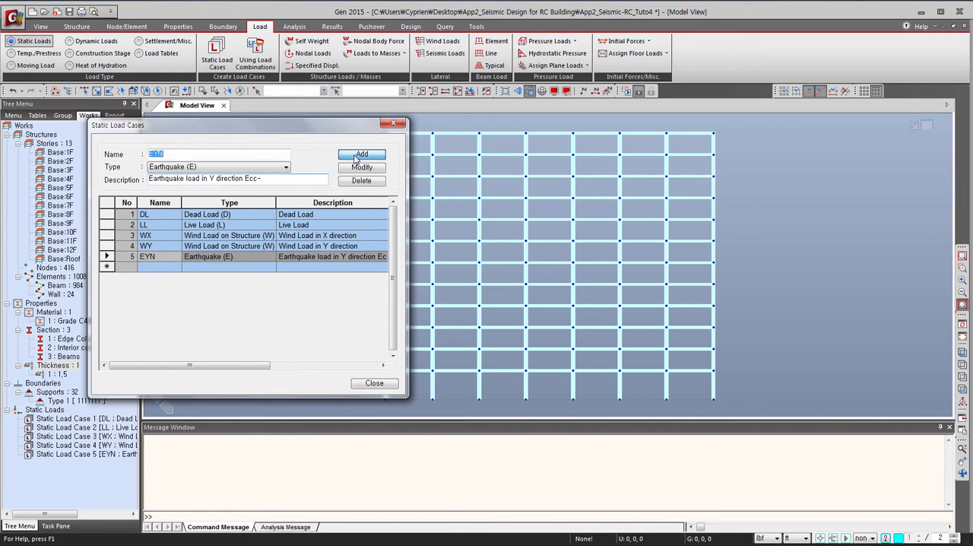
Add a static load case EYP of type Earthquake (E), described as Earthquake load in Y direction Ecc+.
left_click(169, 155)
key("BackSpace")
type("P")
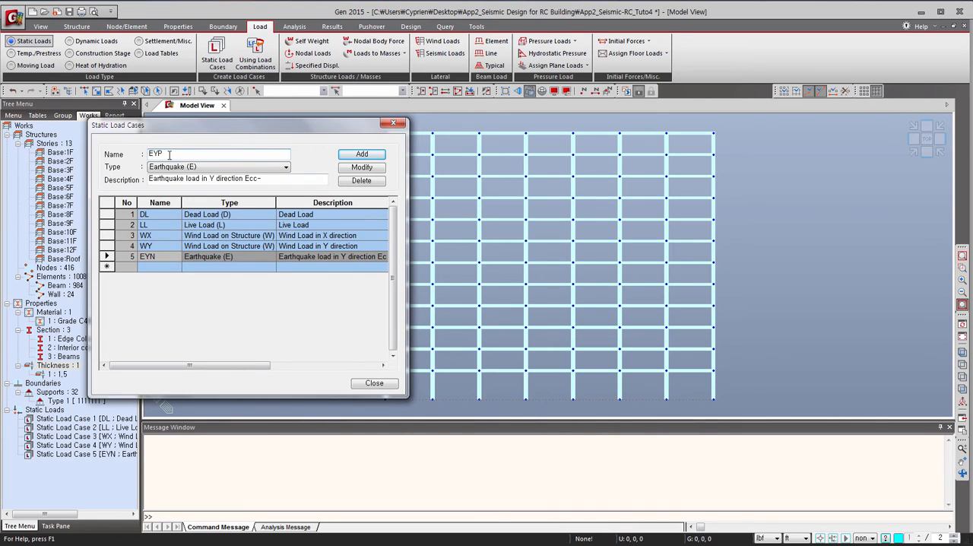
left_click(260, 178)
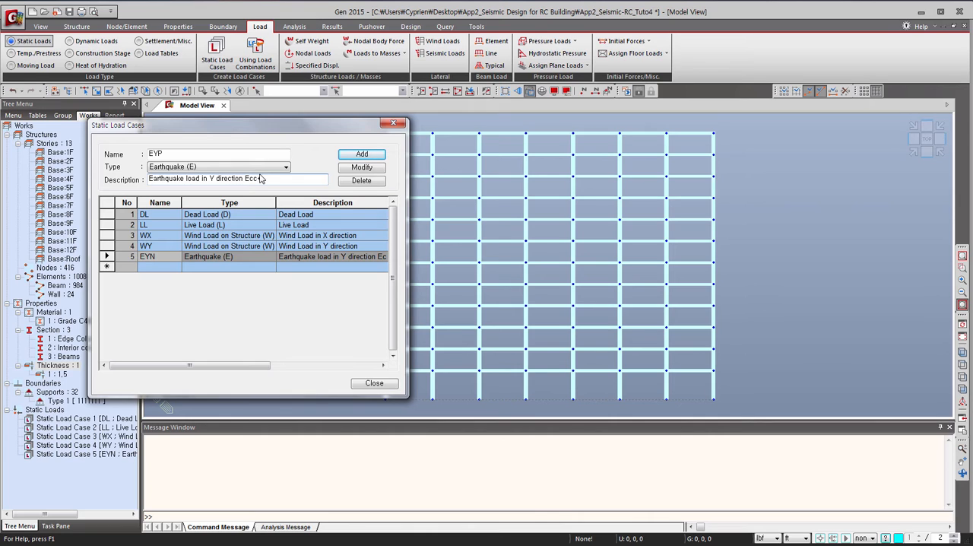
type("+")
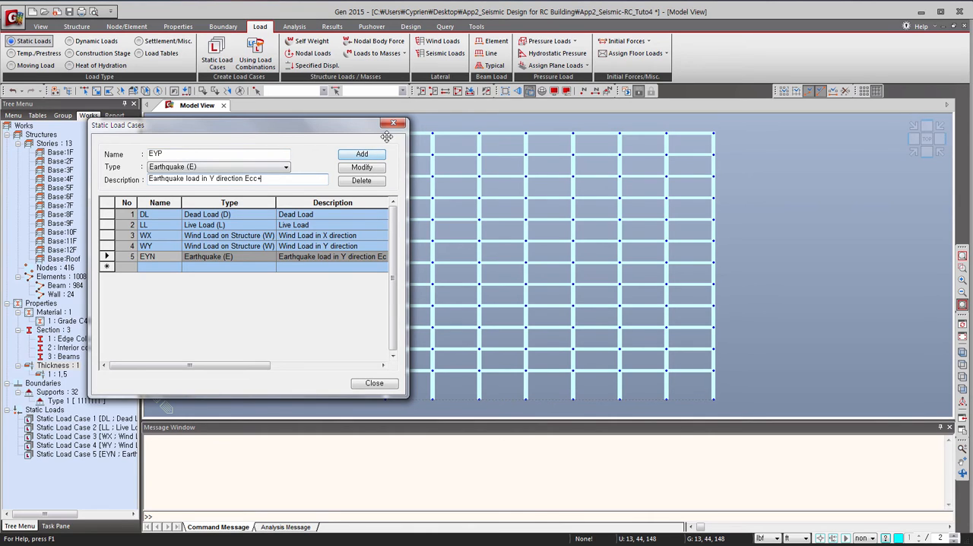
left_click(361, 154)
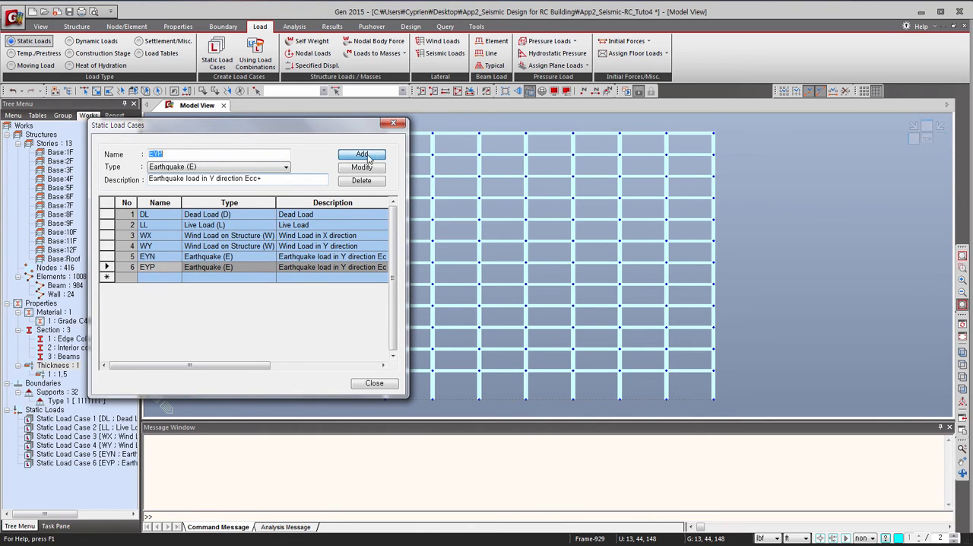
Add a static load case EXN of type Earthquake (E), described as Earthquake load in X direction Ecc-.
left_click(184, 154)
key("BackSpace")
key("BackSpace")
type("x")
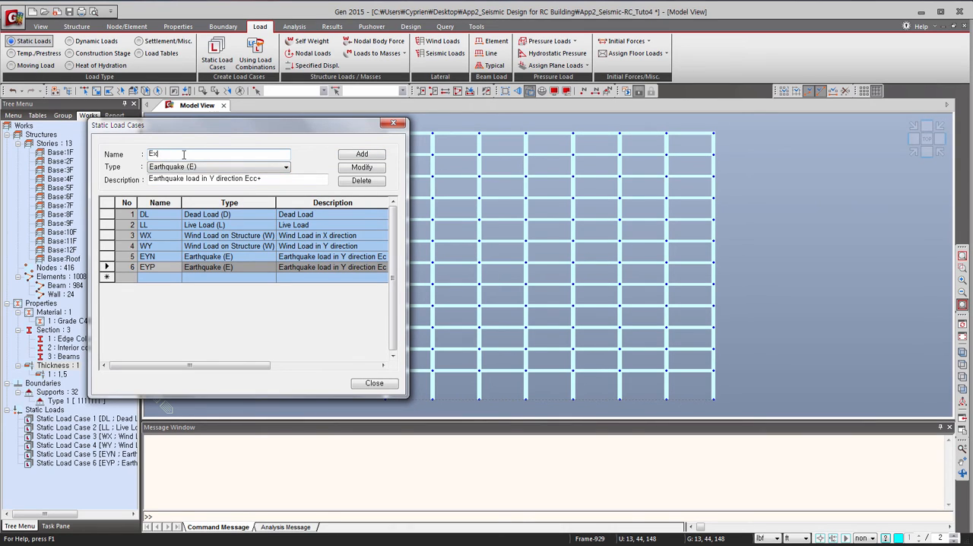
key("BackSpace")
type("XN")
key("Tab")
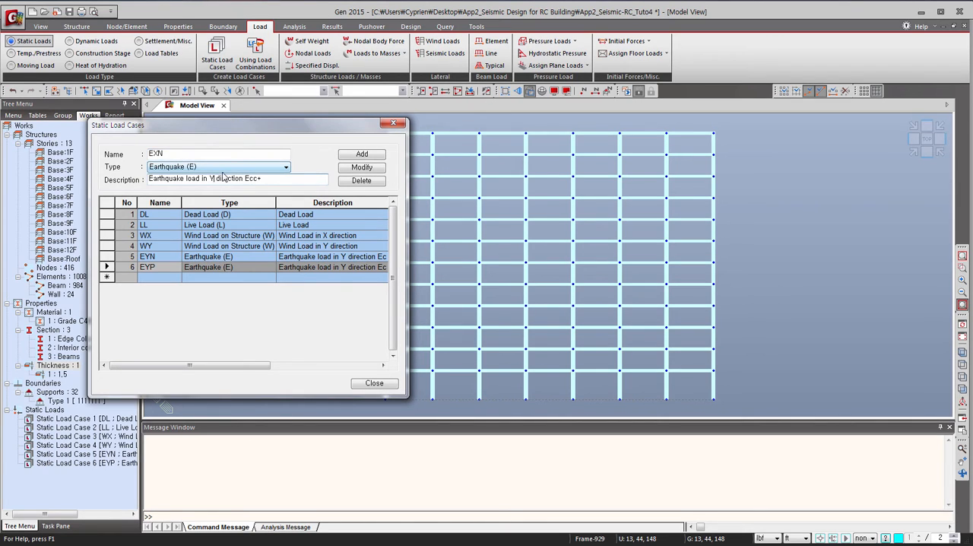
key("BackSpace")
type("X")
left_click(378, 157)
Add a static load case EXP of type Earthquake (E), described as Earthquake load in X direction Ecc+, and finish the load case definitions.
left_click(187, 153)
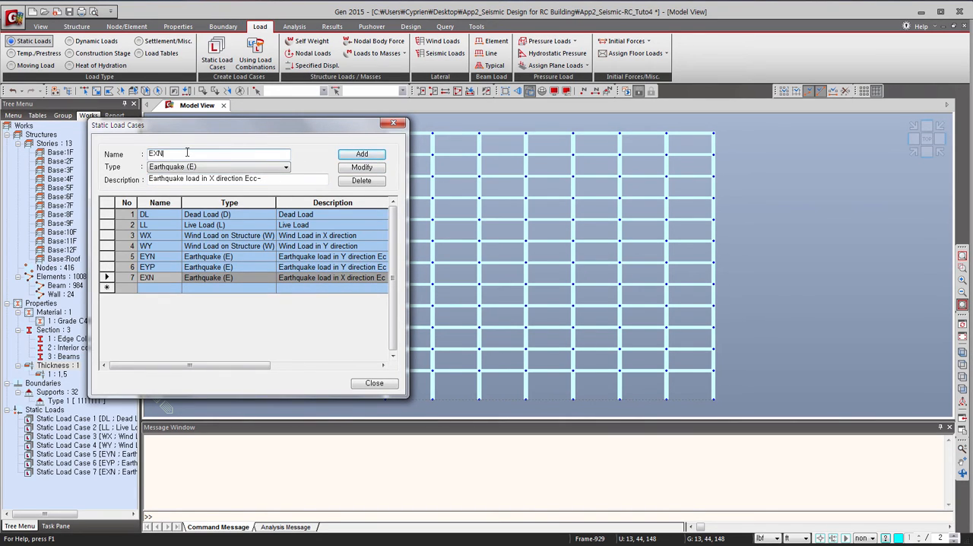
key("BackSpace")
type("P")
left_click(265, 179)
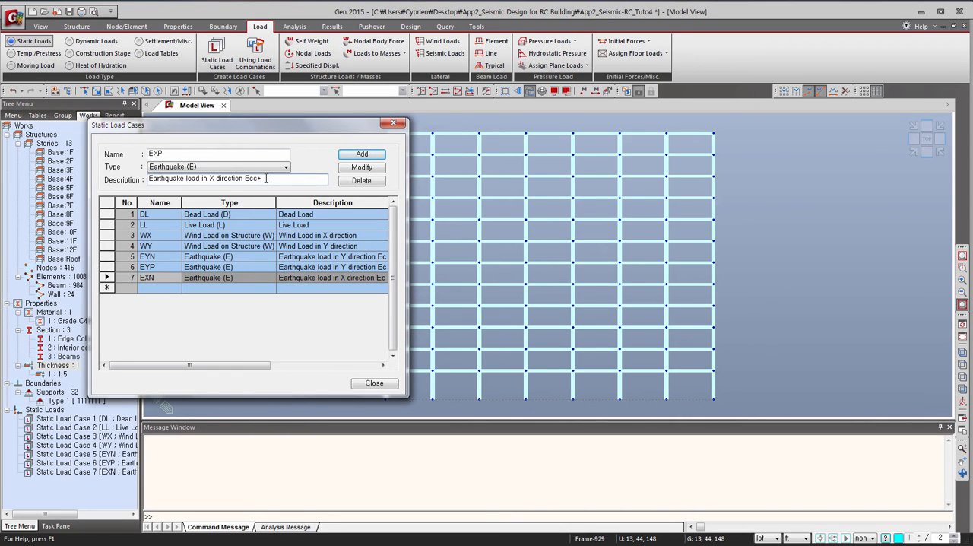
left_click(361, 155)
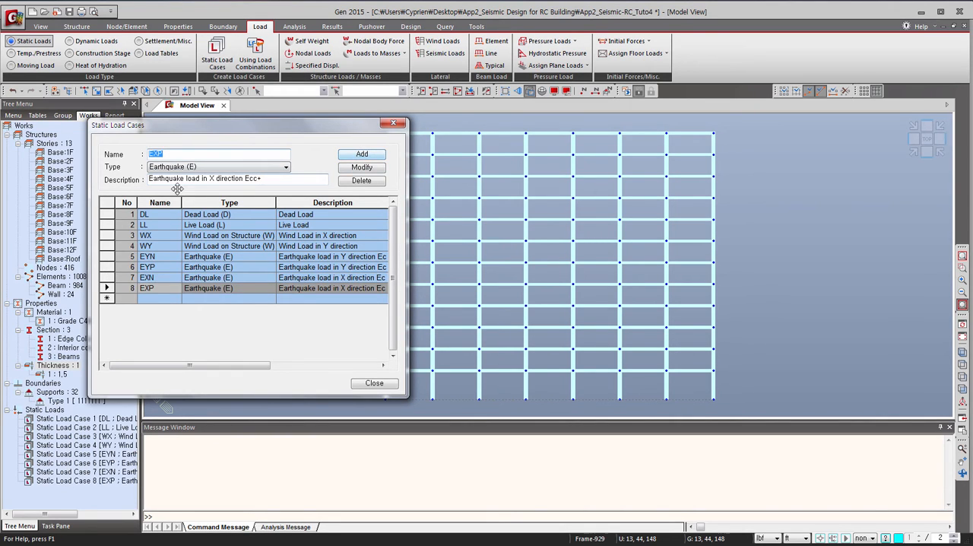
left_click(373, 384)
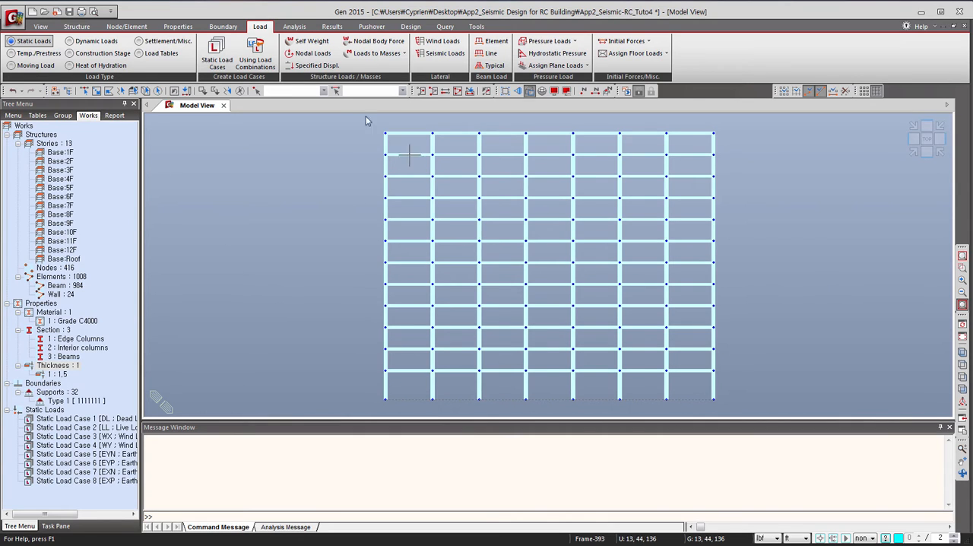
Add self weight to load case DL with a Z factor of -1.
left_click(308, 41)
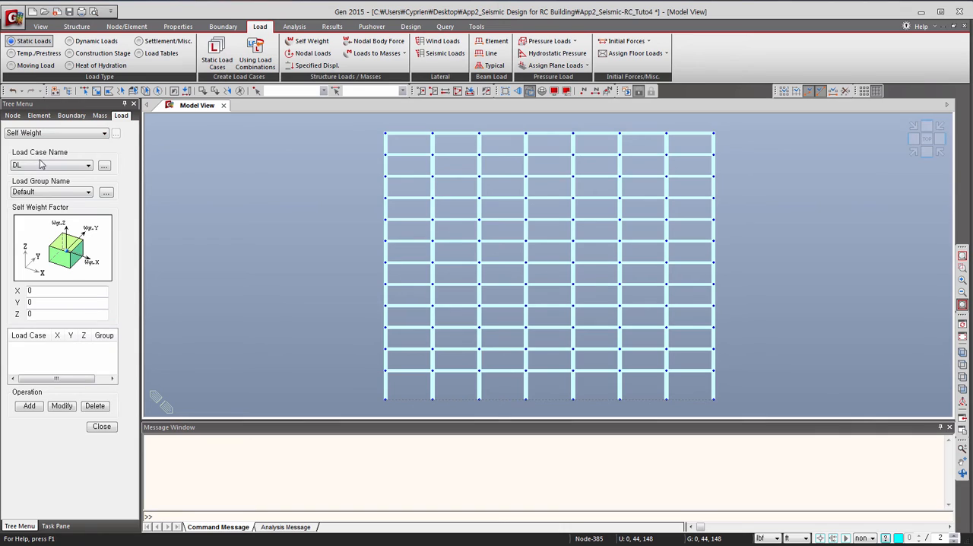
left_click_drag(43, 314, 12, 315)
type("-1")
left_click(28, 405)
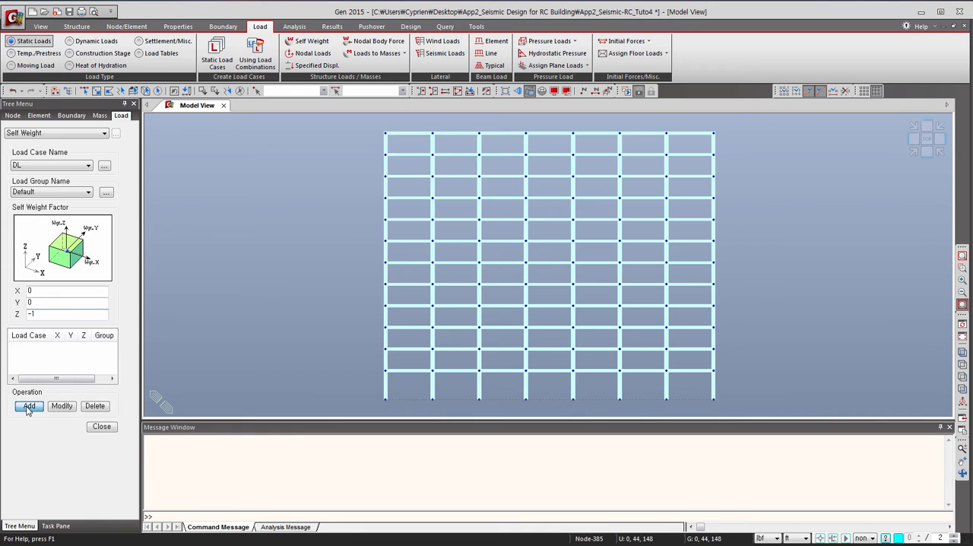
left_click(103, 426)
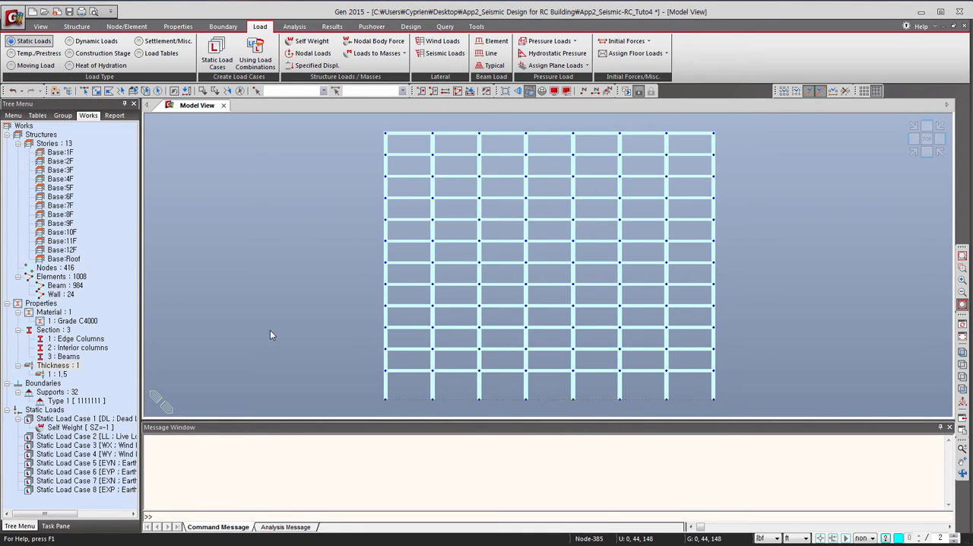
Isolate the lowest story's columns, beams and walls and show them in isometric view.
left_click(97, 91)
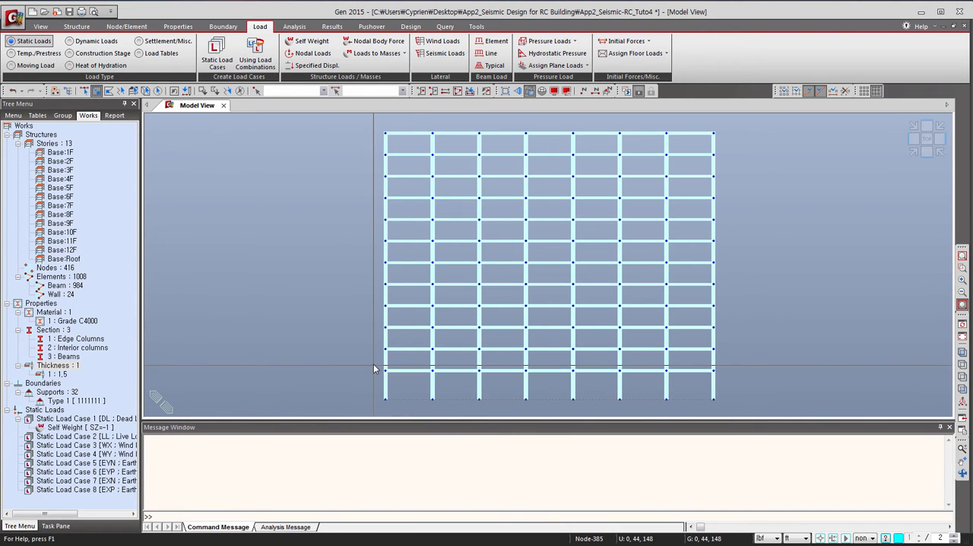
left_click_drag(372, 368, 734, 401)
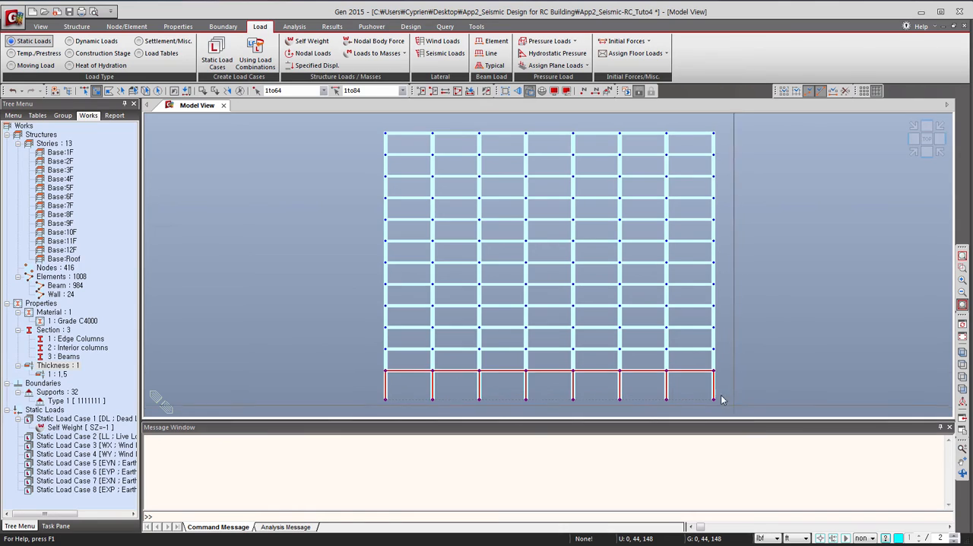
left_click(422, 90)
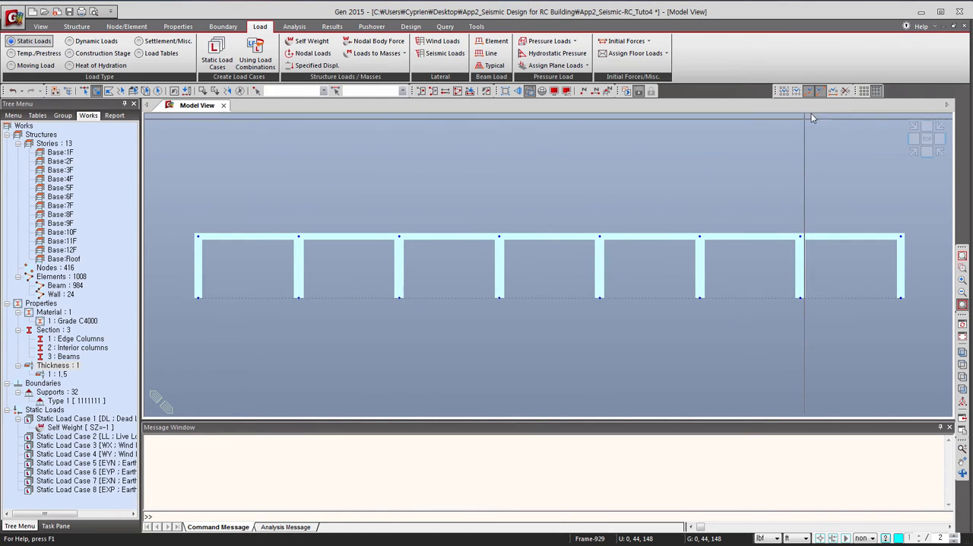
left_click(909, 151)
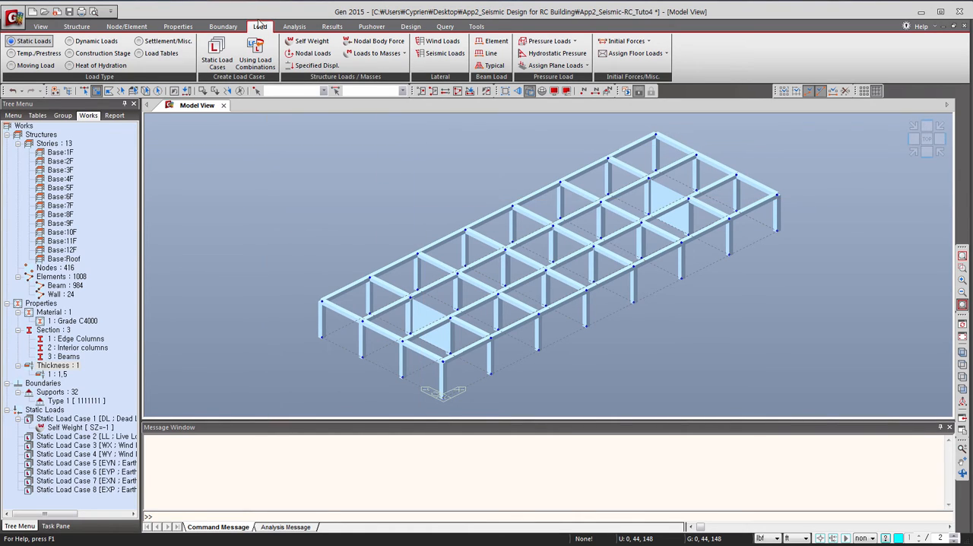
Start a new floor load type for the floor load assignment and name it Typical Floor.
left_click(634, 53)
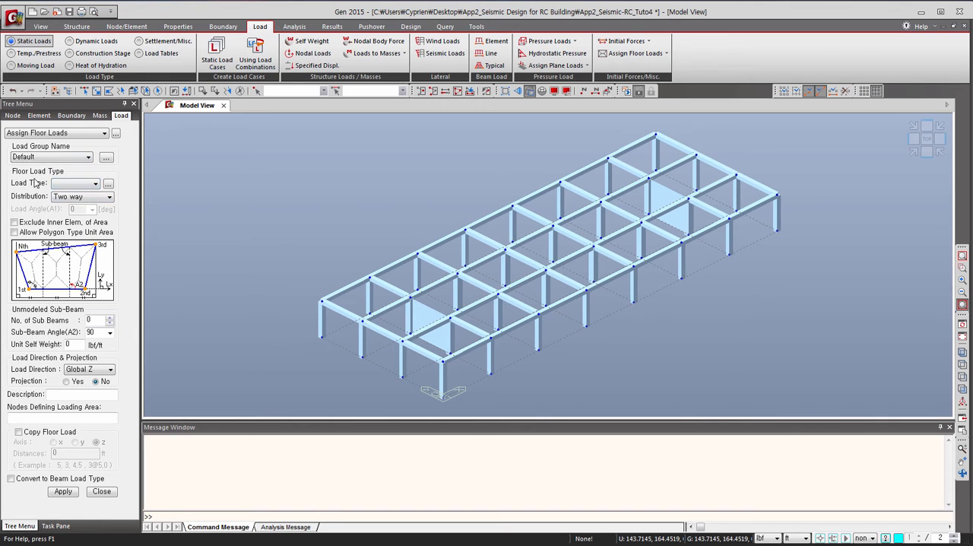
left_click(108, 184)
left_click_drag(152, 36, 324, 108)
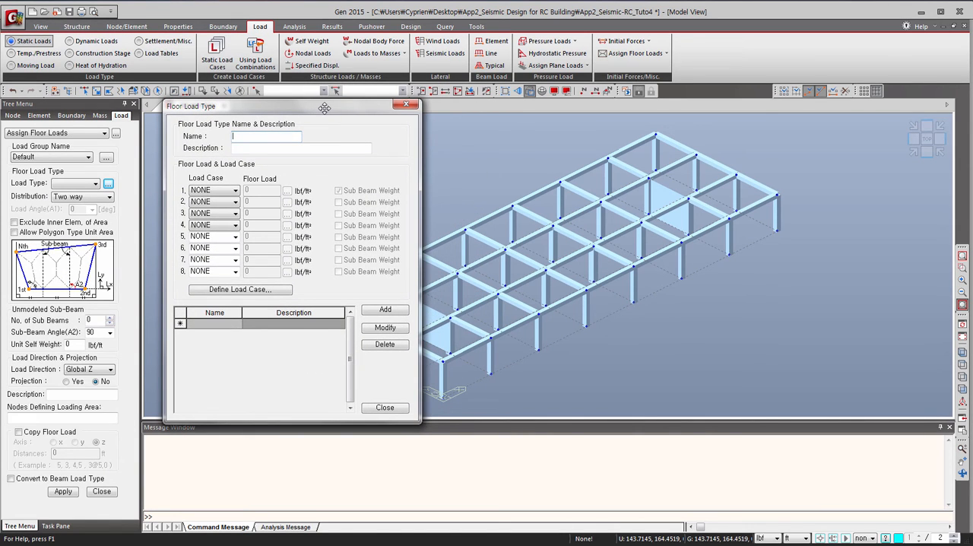
type("Typical Floor")
Give the Typical Floor load type a DL load of -30 and an LL load of -75 lbf/ft², and add it.
left_click(224, 190)
left_click(207, 205)
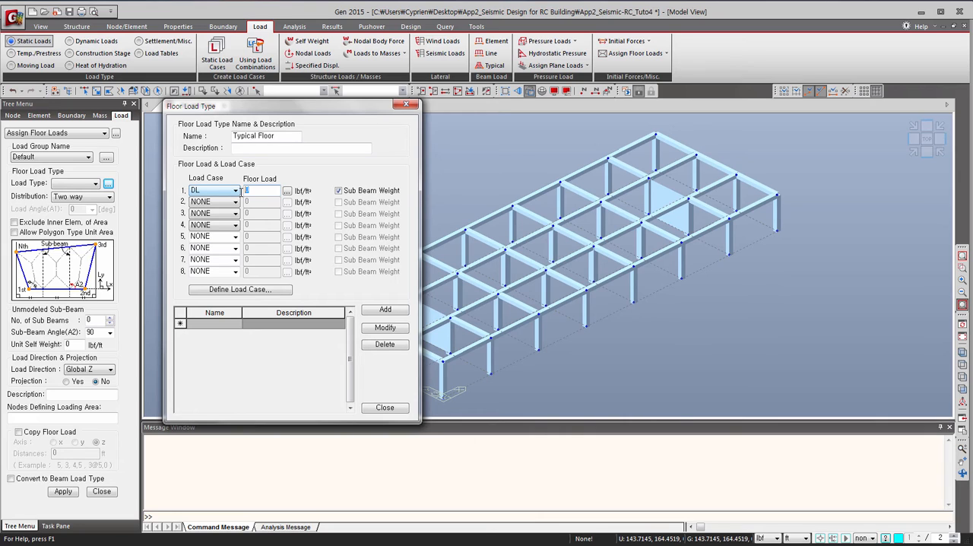
type("-10")
left_click(228, 203)
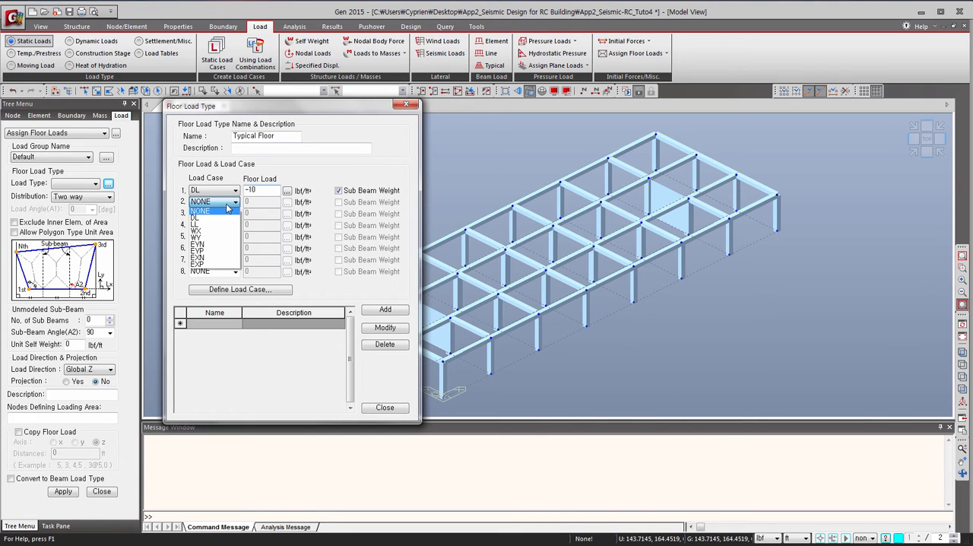
left_click(229, 224)
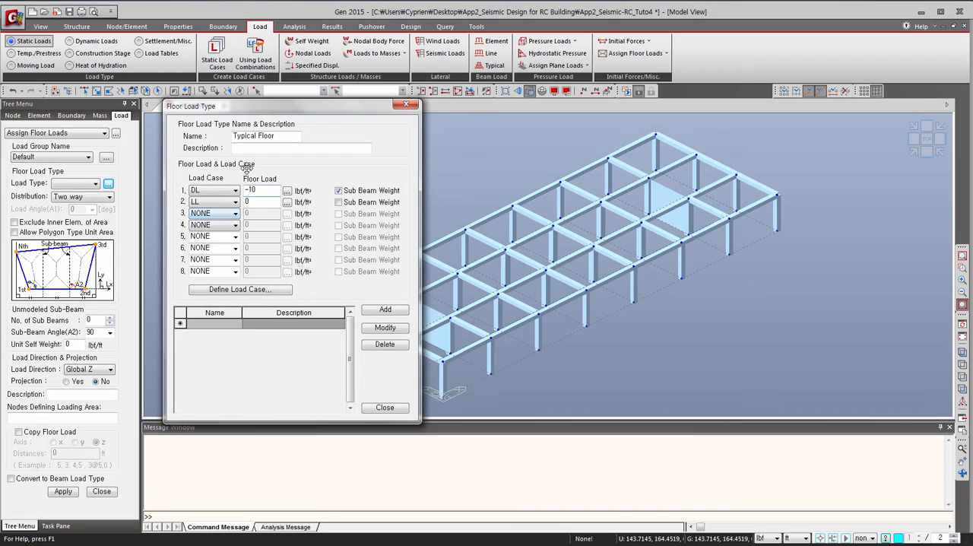
double_click(263, 188)
type("-30")
key("Tab")
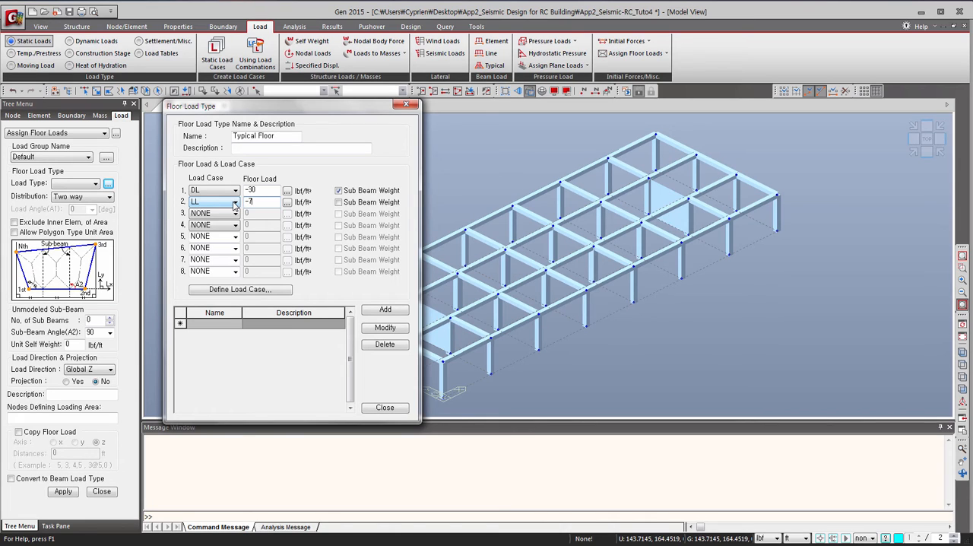
type("-75")
left_click(385, 311)
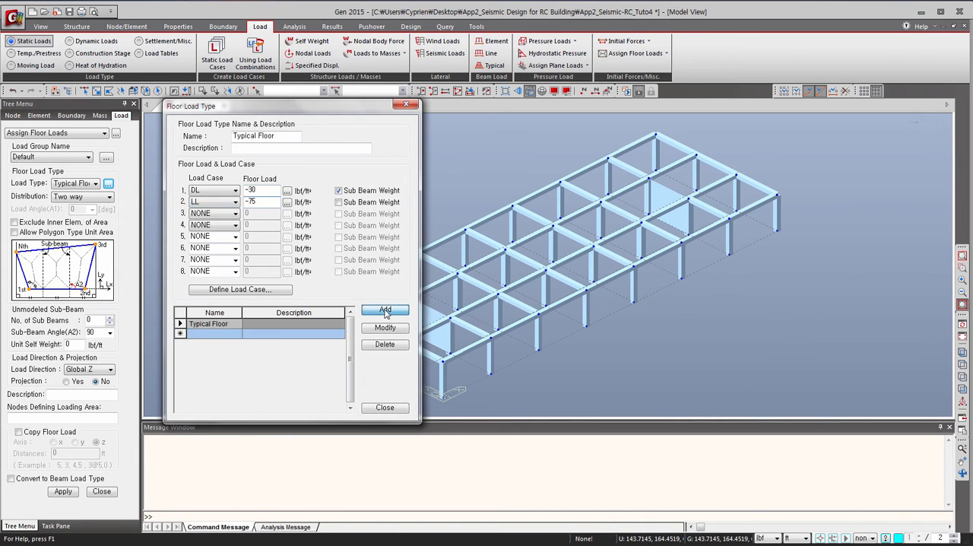
Add a floor load type Roof Level with a DL load of -10 and an LL load of -20 lbf/ft².
left_click_drag(281, 136, 222, 131)
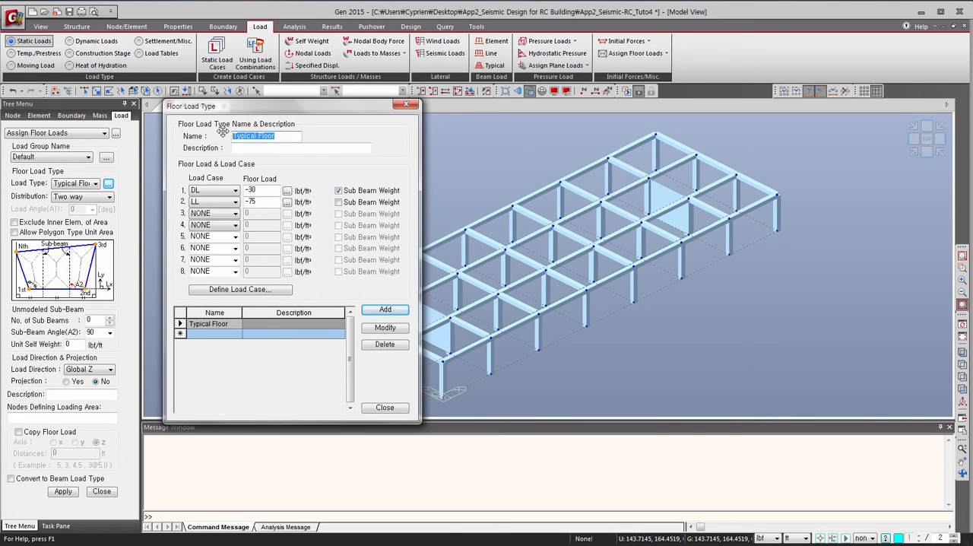
type("Roof Level")
left_click(262, 190)
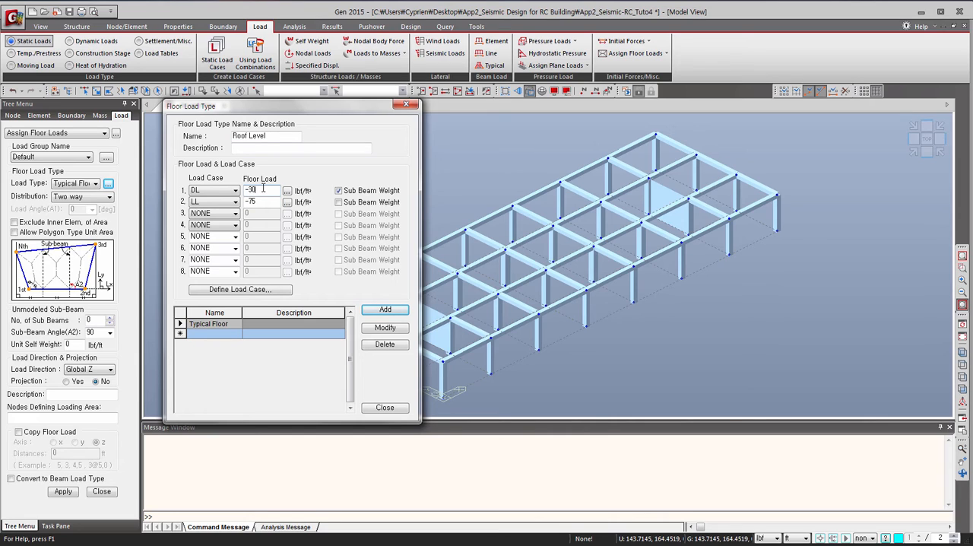
key("BackSpace")
key("BackSpace")
type("10")
left_click(261, 201)
key("BackSpace")
type("20")
left_click(376, 313)
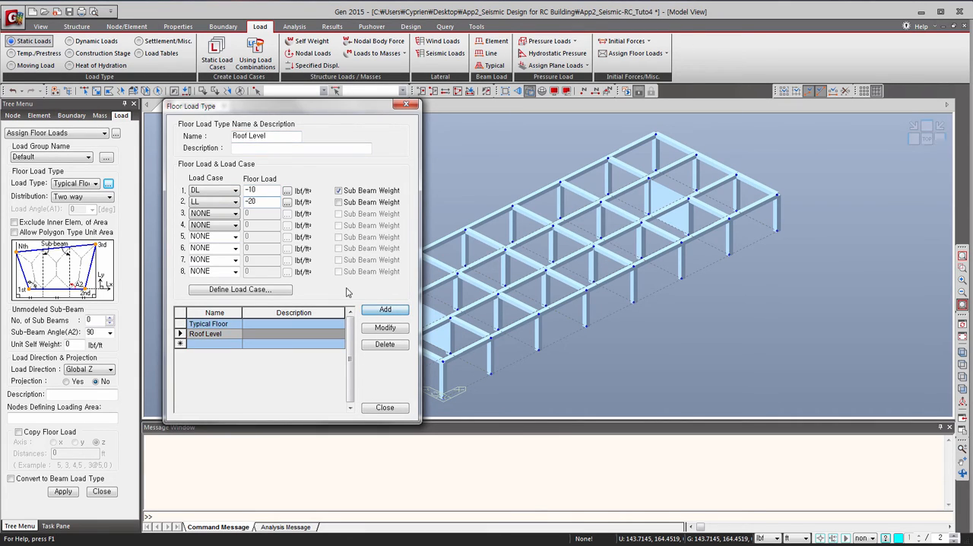
left_click(385, 408)
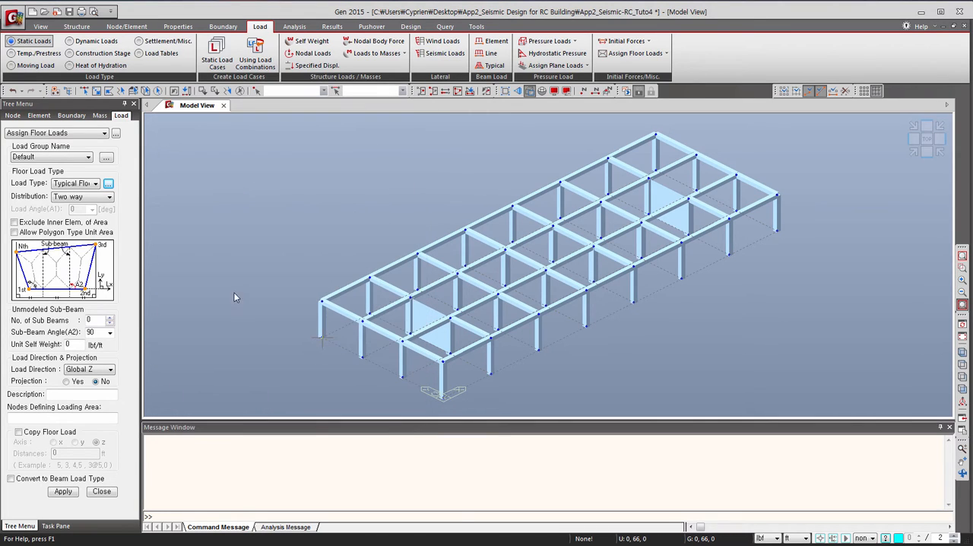
Set the floor load to Two way distribution and copy it along the z axis at distances of 10@12 ft.
left_click(86, 199)
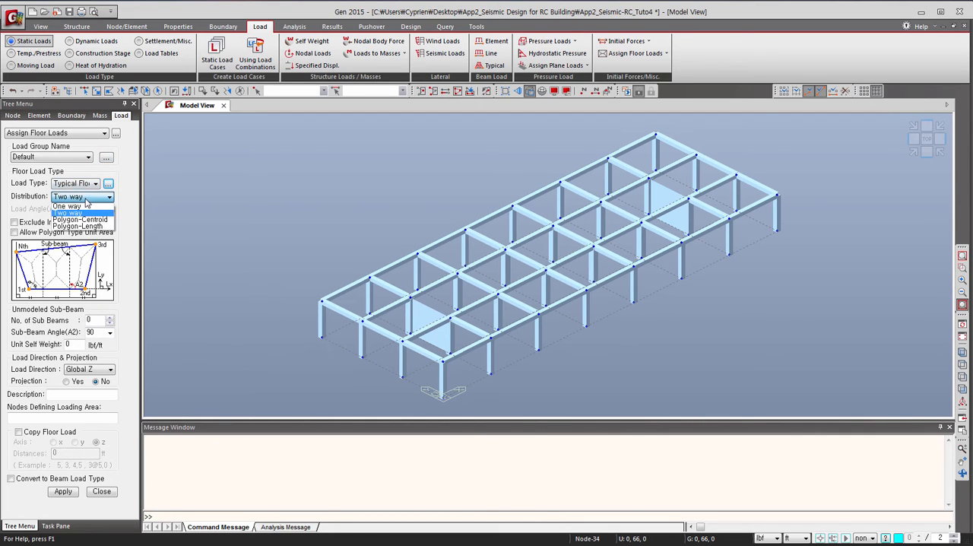
left_click(76, 212)
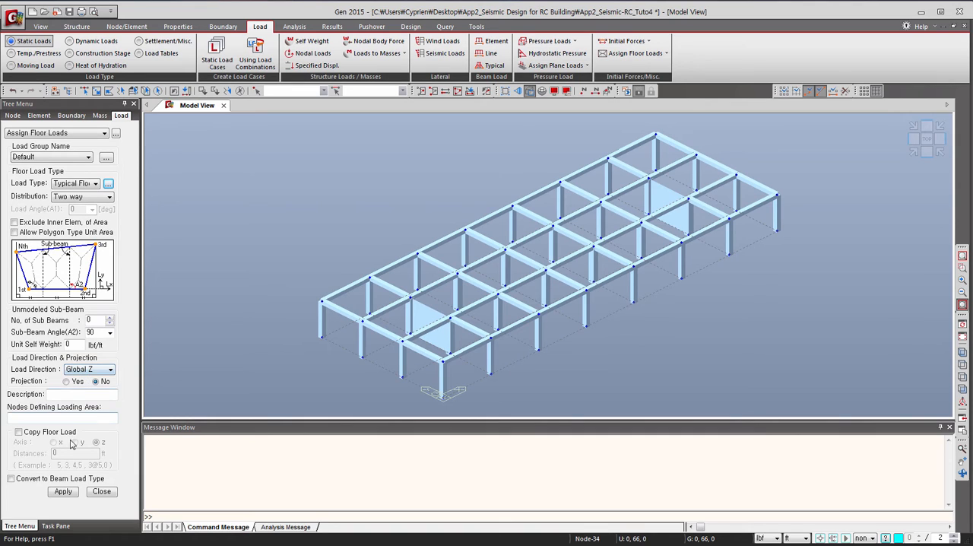
left_click(19, 433)
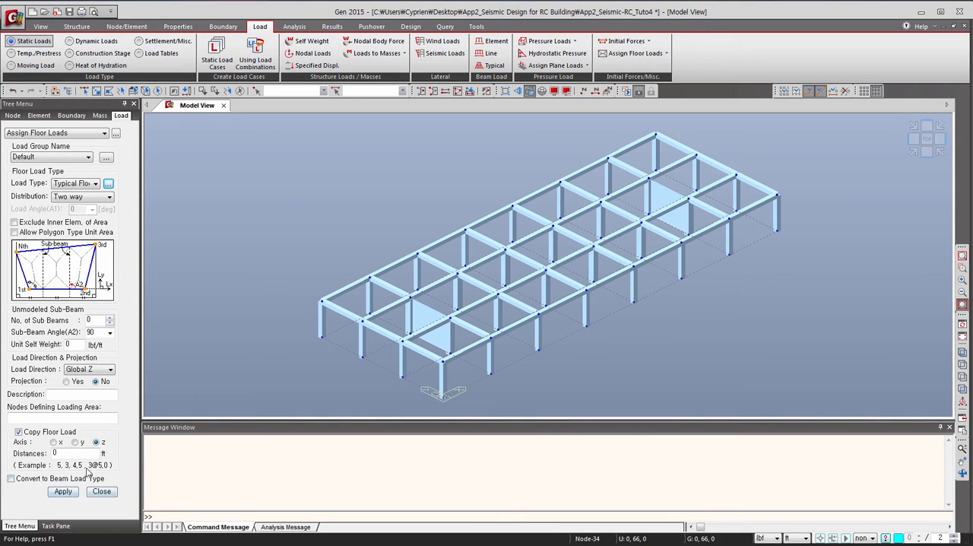
double_click(54, 453)
type("10@12")
Assign the Typical Floor load over the area enclosed by the four corner nodes at the top of the isolated story.
left_click(97, 417)
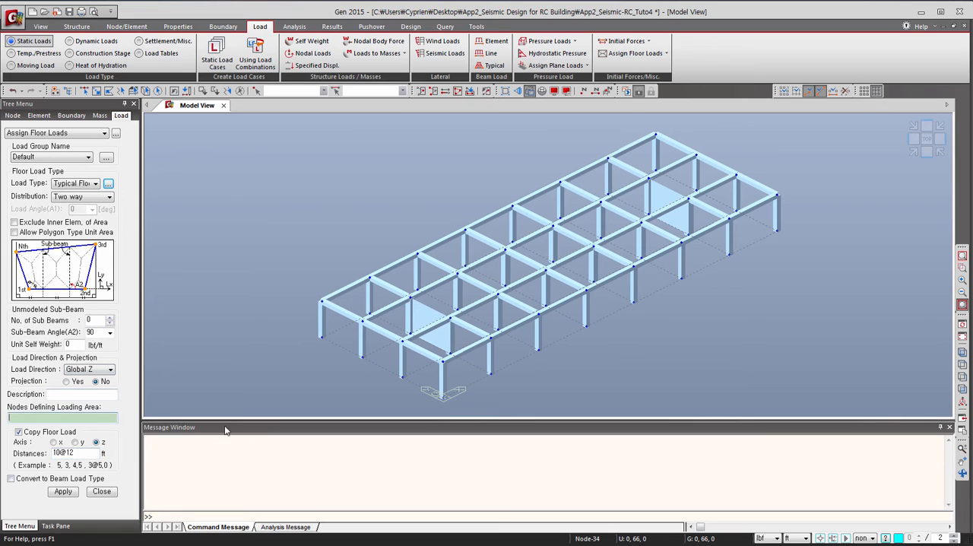
left_click(448, 353)
left_click(777, 196)
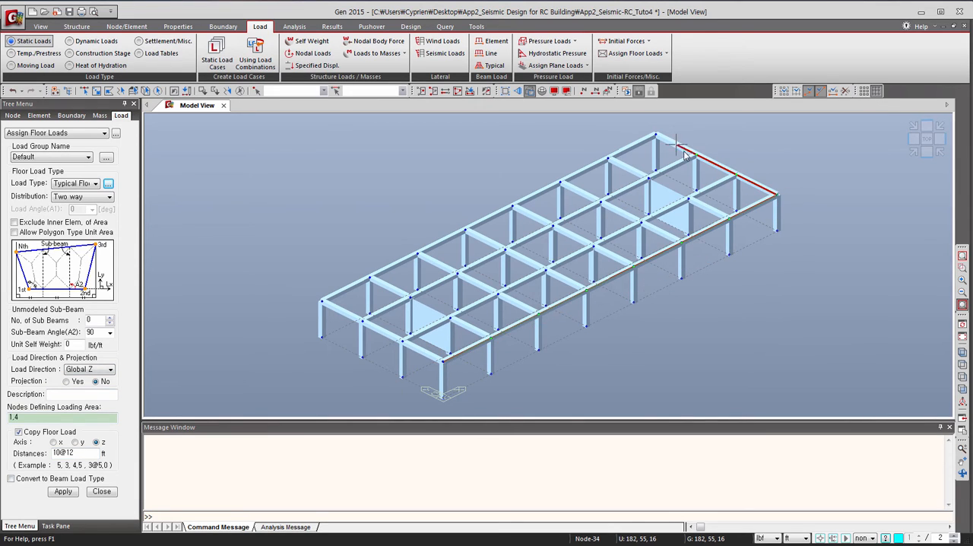
left_click(655, 134)
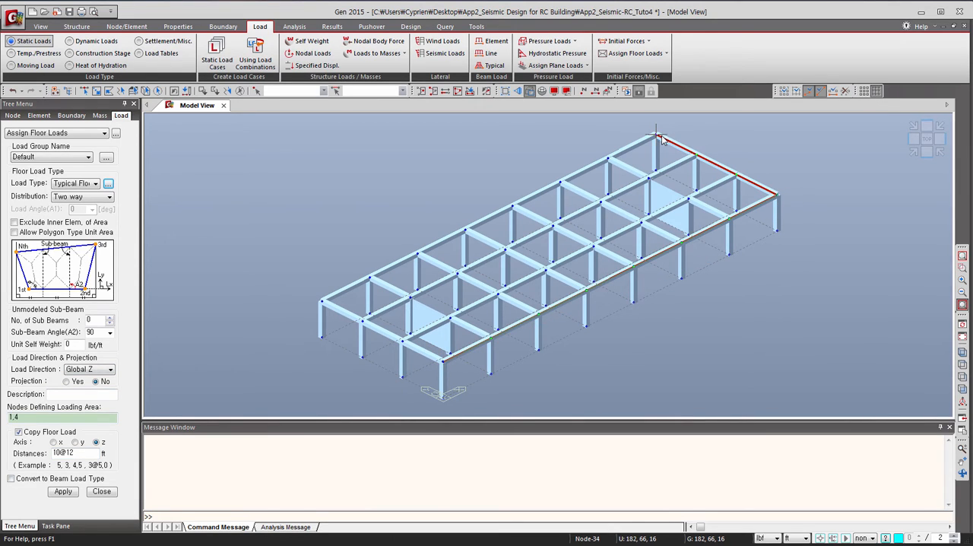
left_click(322, 301)
left_click(440, 360)
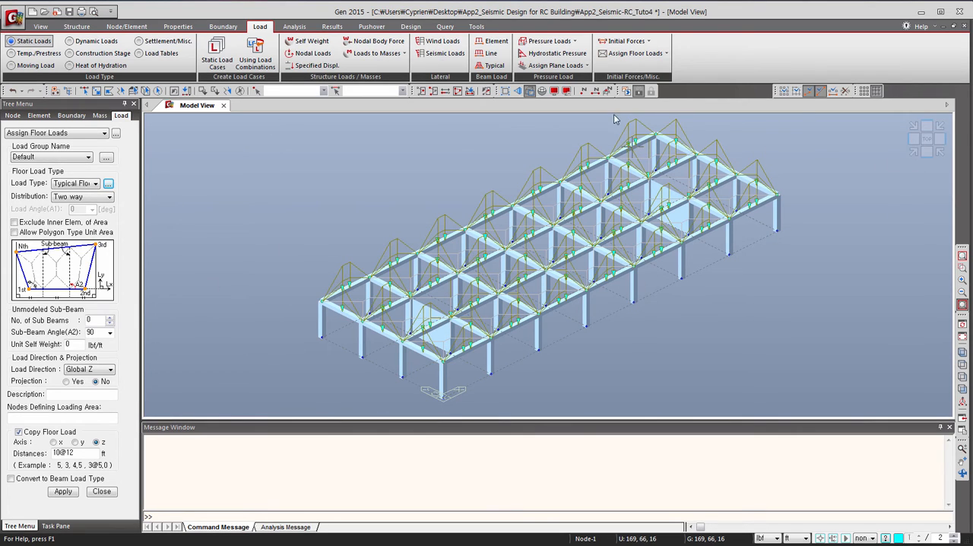
Reactivate the whole building model and turn on the Floor Load display for all load cases.
left_click(459, 92)
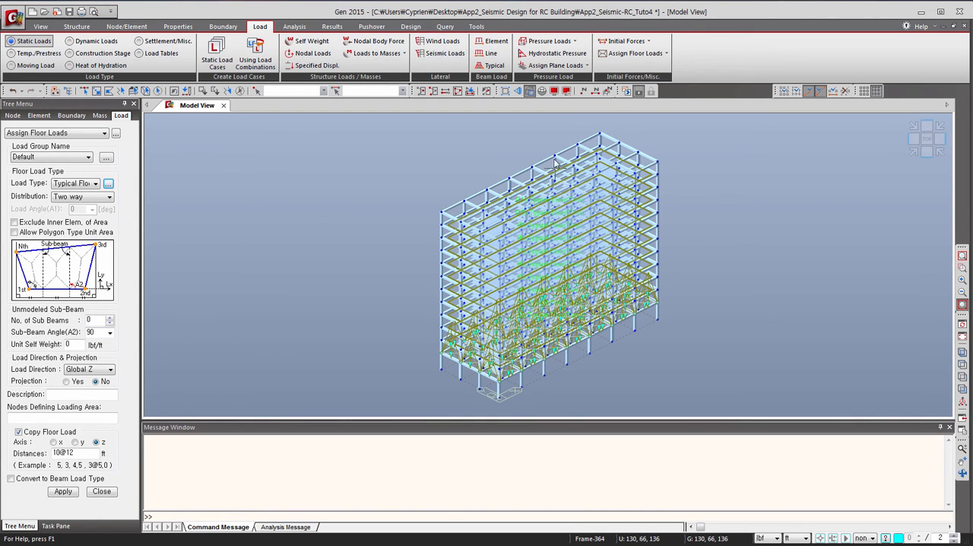
left_click(553, 91)
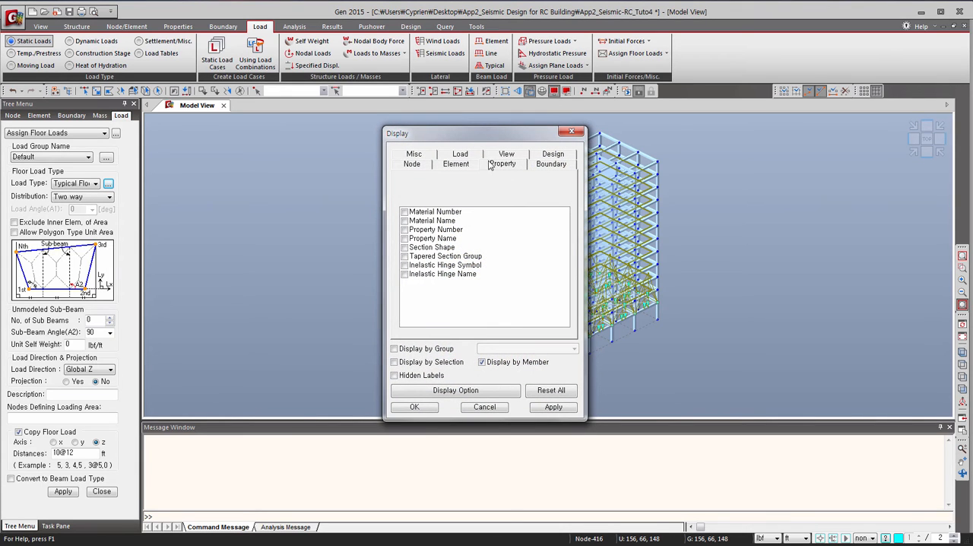
left_click(477, 158)
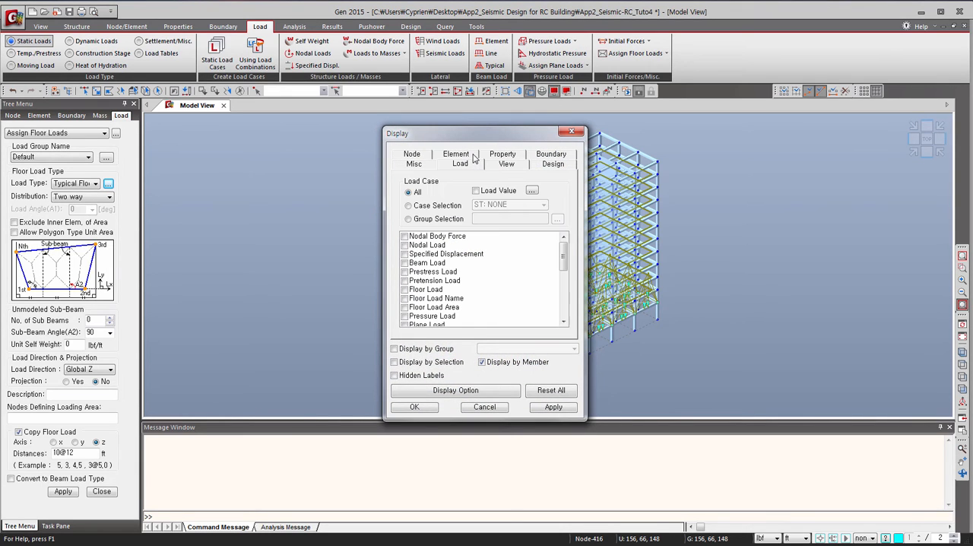
left_click(404, 290)
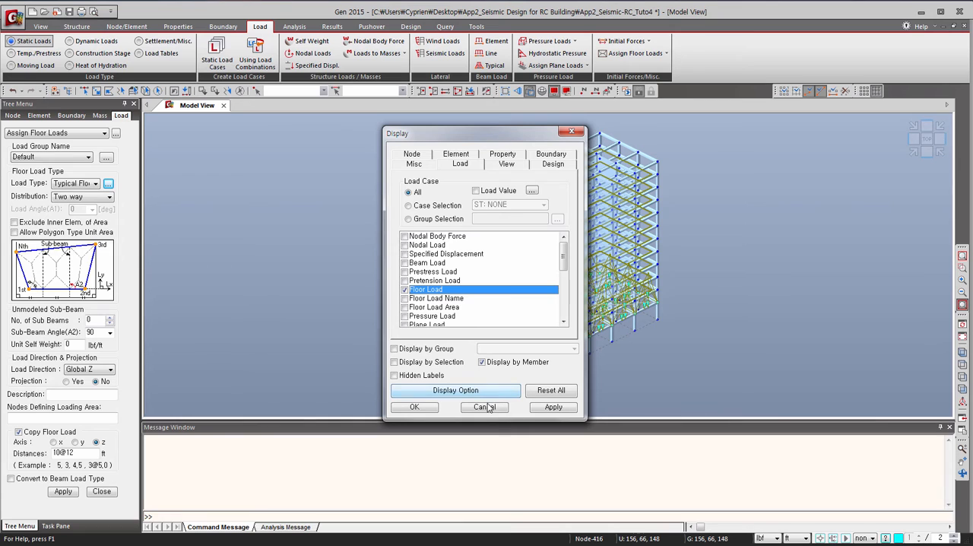
left_click(430, 405)
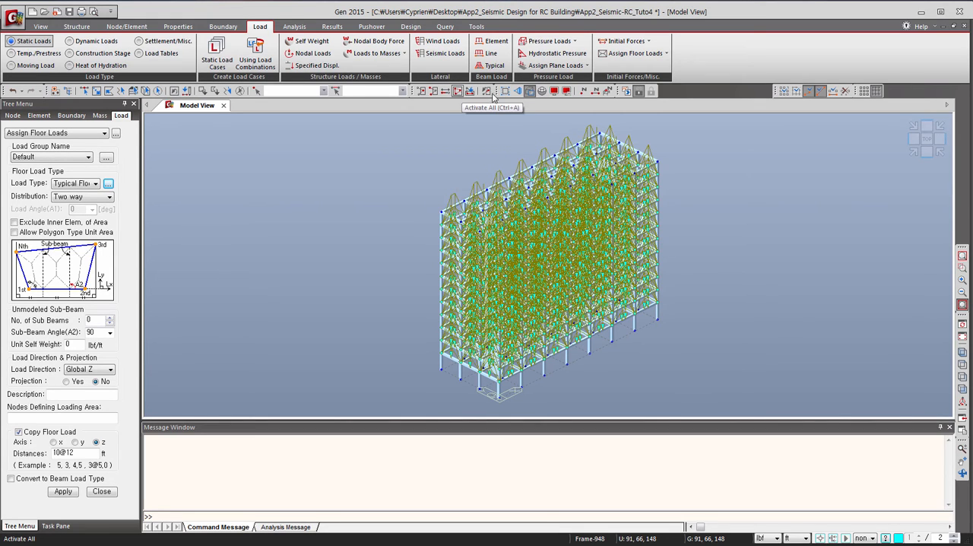
Turn off the Floor Load display.
left_click(554, 90)
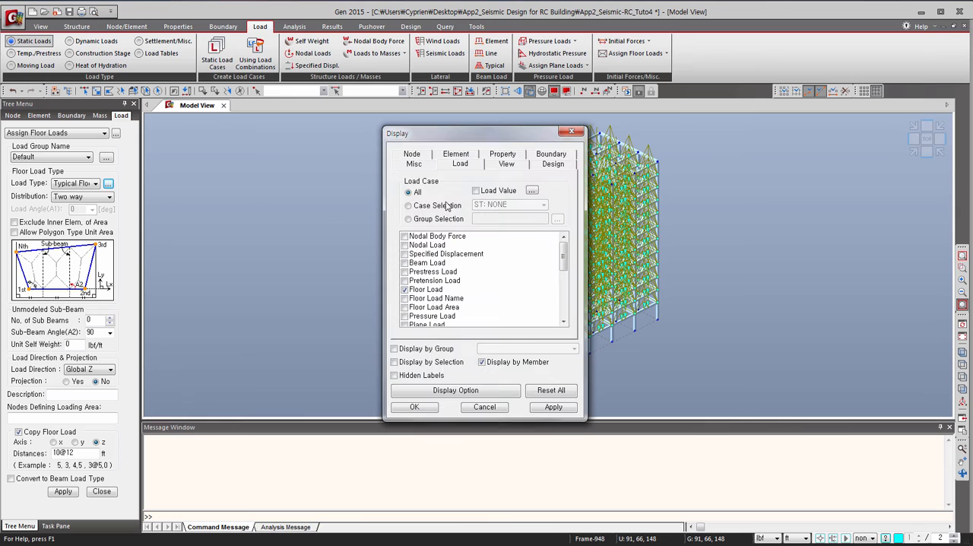
left_click(404, 290)
left_click(414, 408)
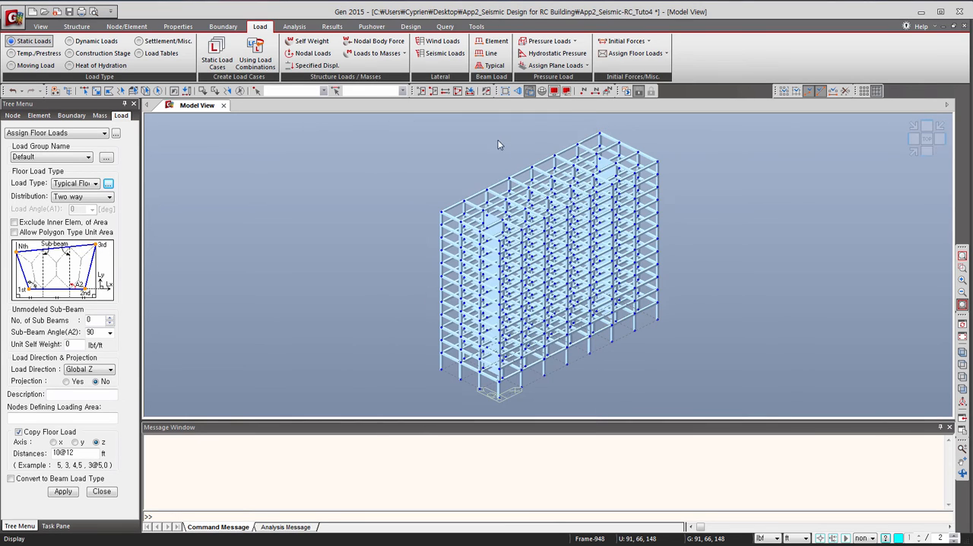
Isolate the roof level by selecting the topmost row of beams and columns in front view, and return to the isometric view.
left_click(928, 153)
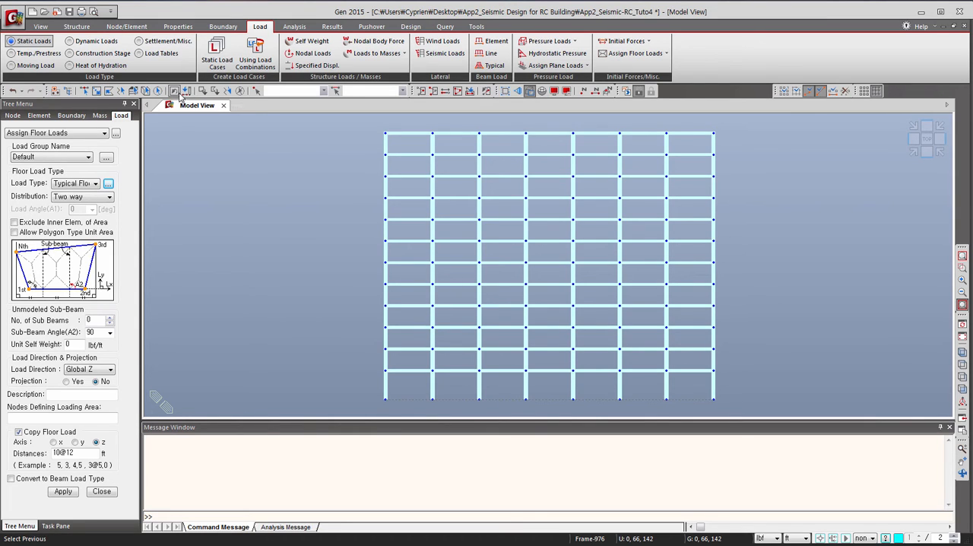
left_click(97, 90)
left_click_drag(749, 123, 351, 144)
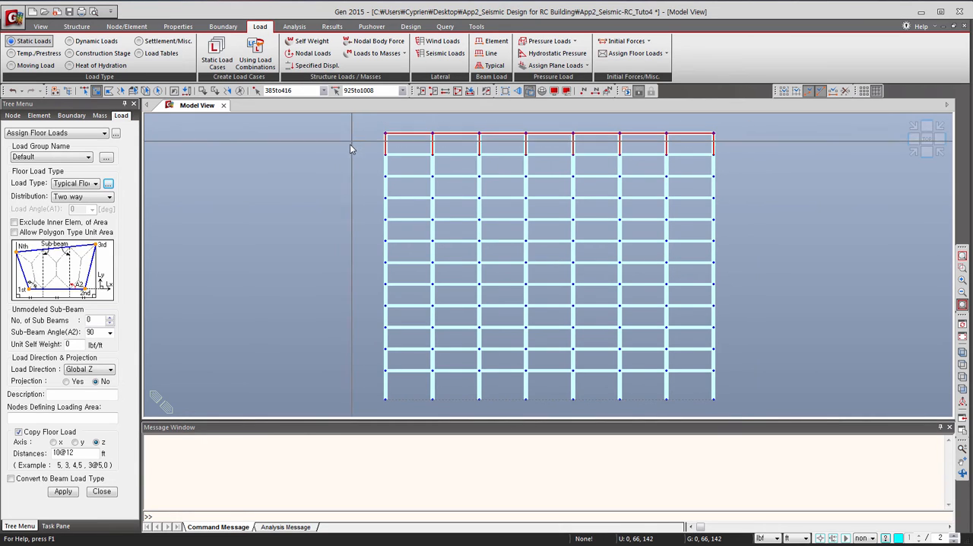
left_click(420, 90)
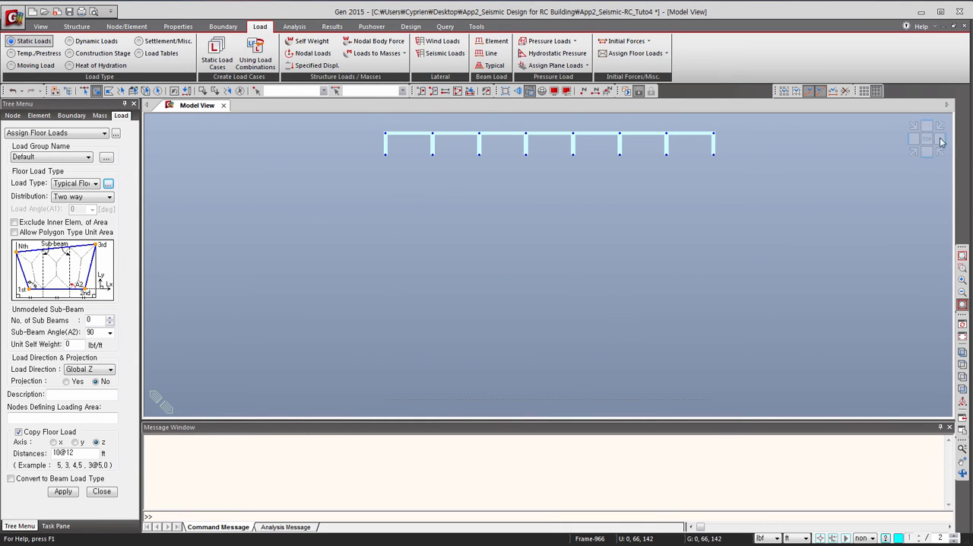
left_click(913, 152)
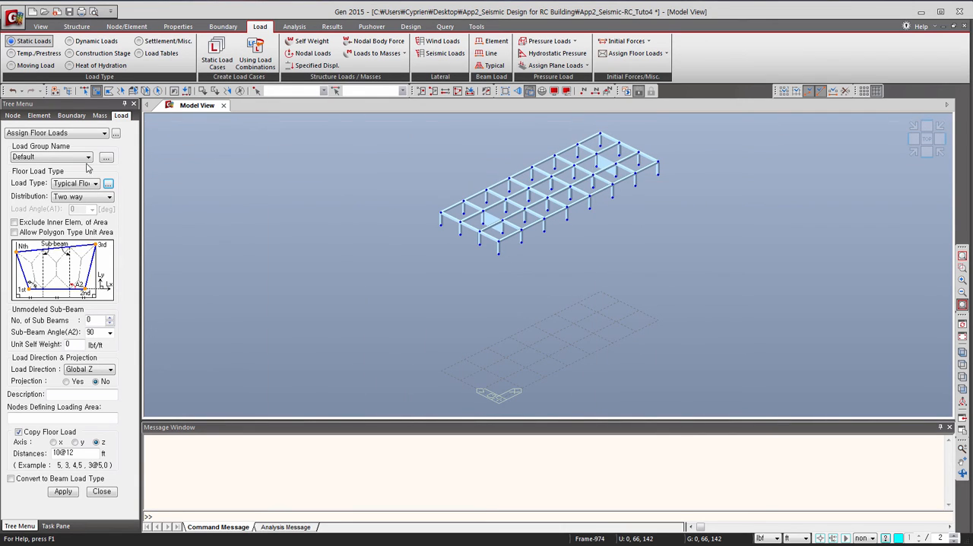
Choose Roof Level as the floor load type and disable copying of the floor load.
left_click(86, 184)
left_click(67, 199)
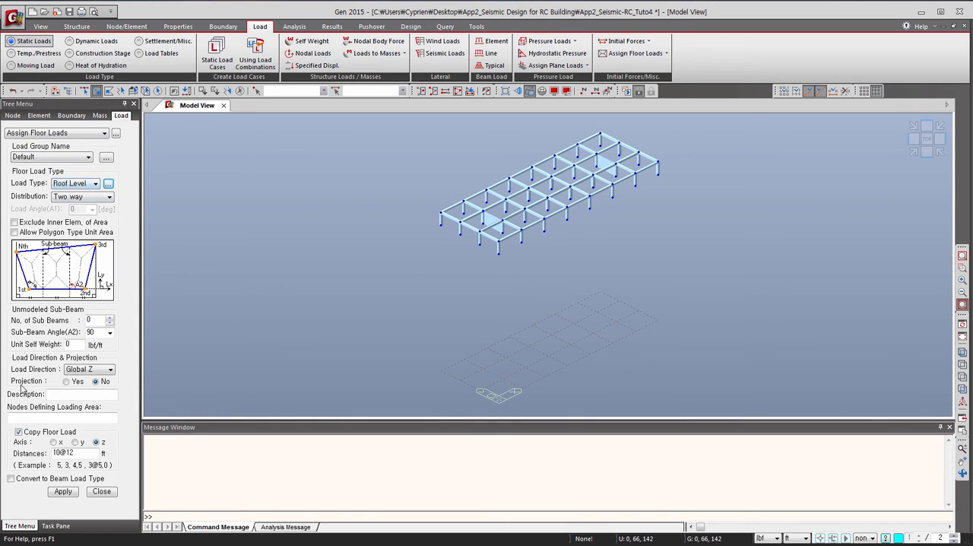
left_click(18, 432)
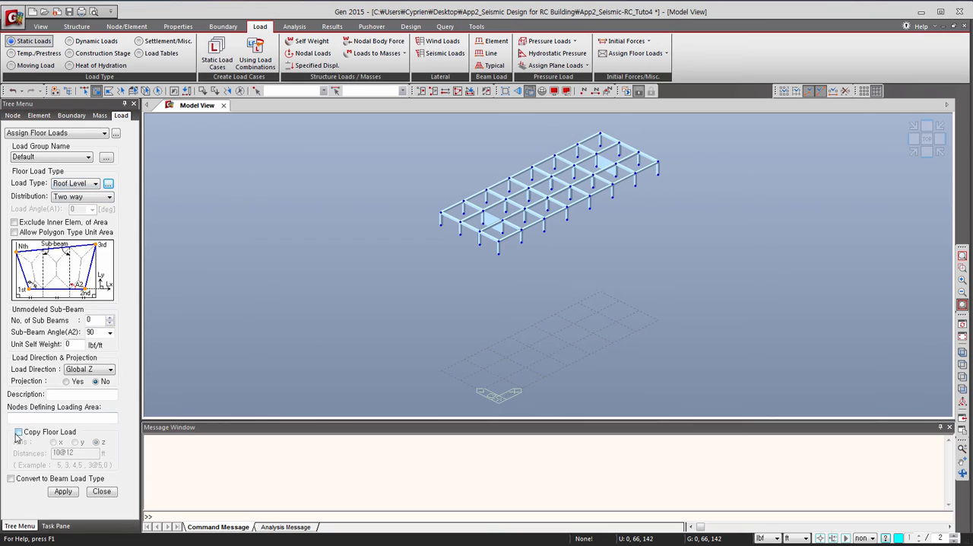
Assign the Roof Level load over the area enclosed by the four roof corner nodes, and reactivate the whole model.
left_click(51, 417)
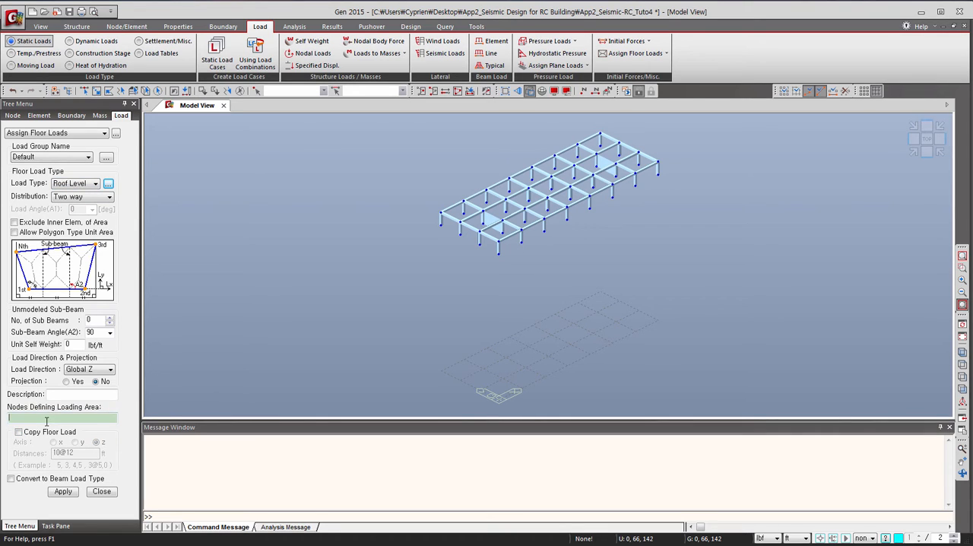
left_click(498, 242)
left_click(658, 162)
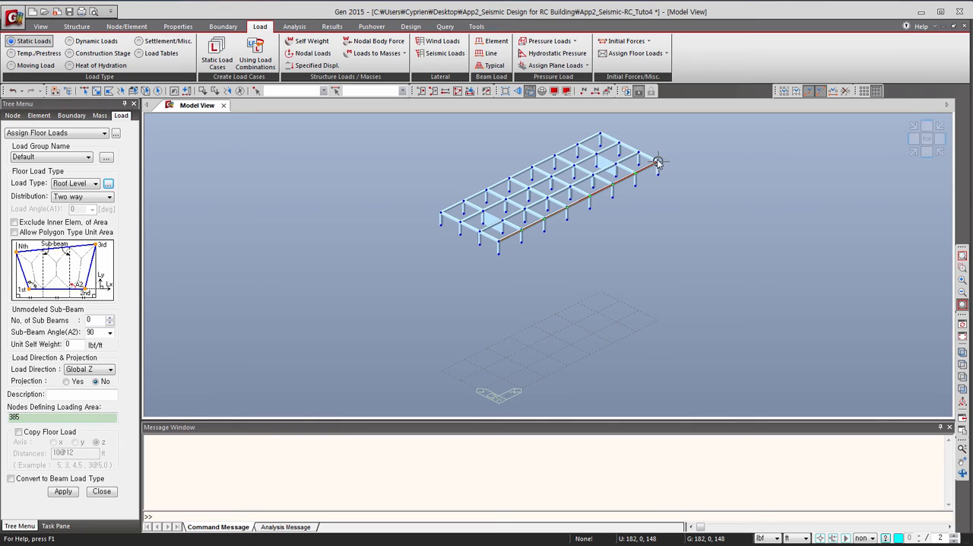
left_click(601, 134)
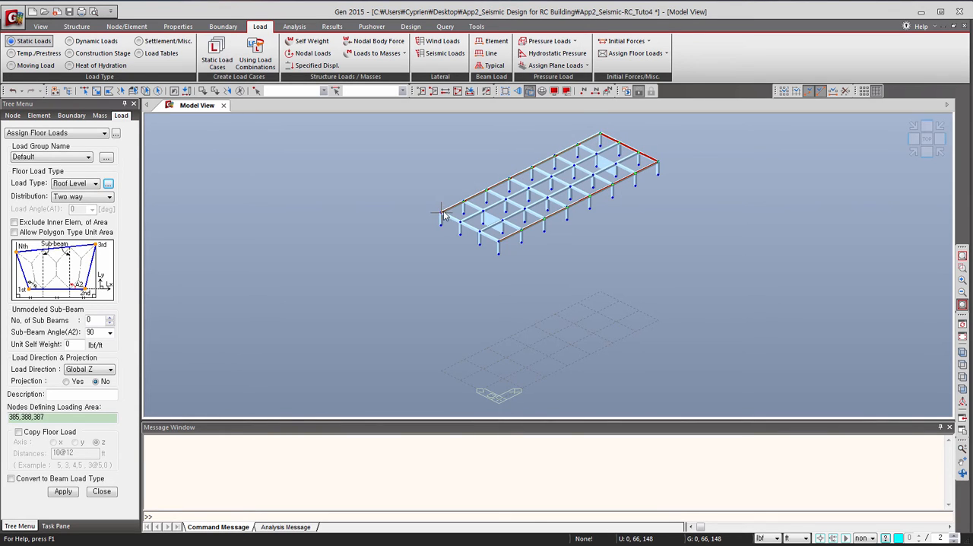
left_click(440, 214)
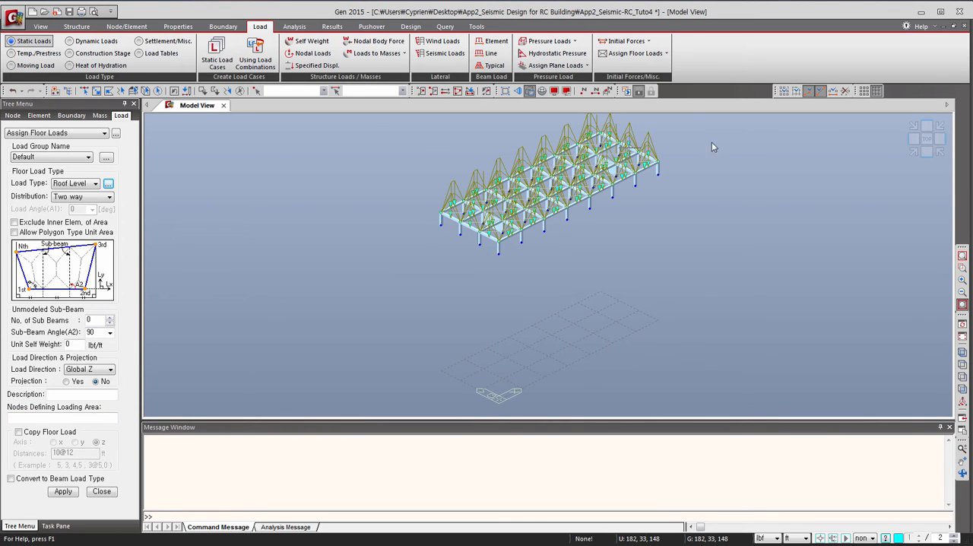
left_click(101, 492)
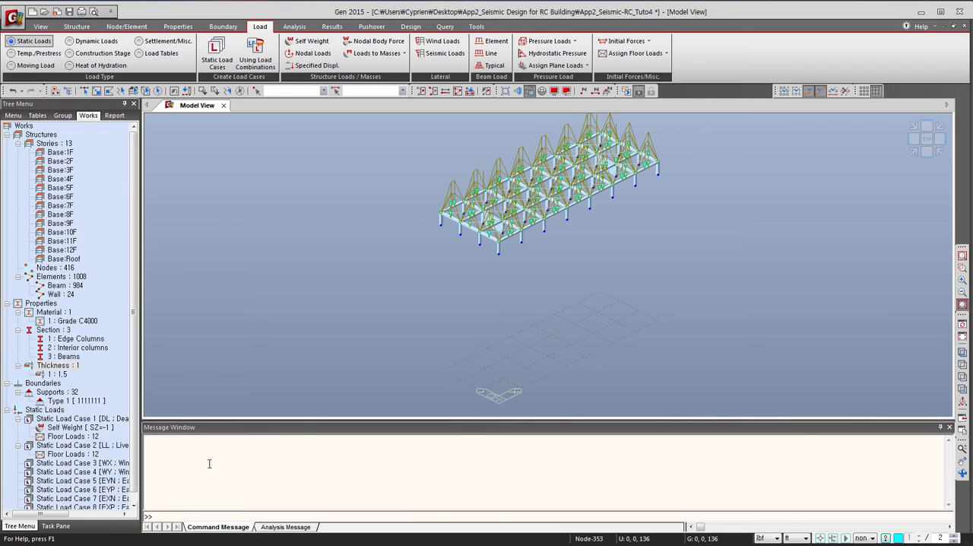
left_click(457, 90)
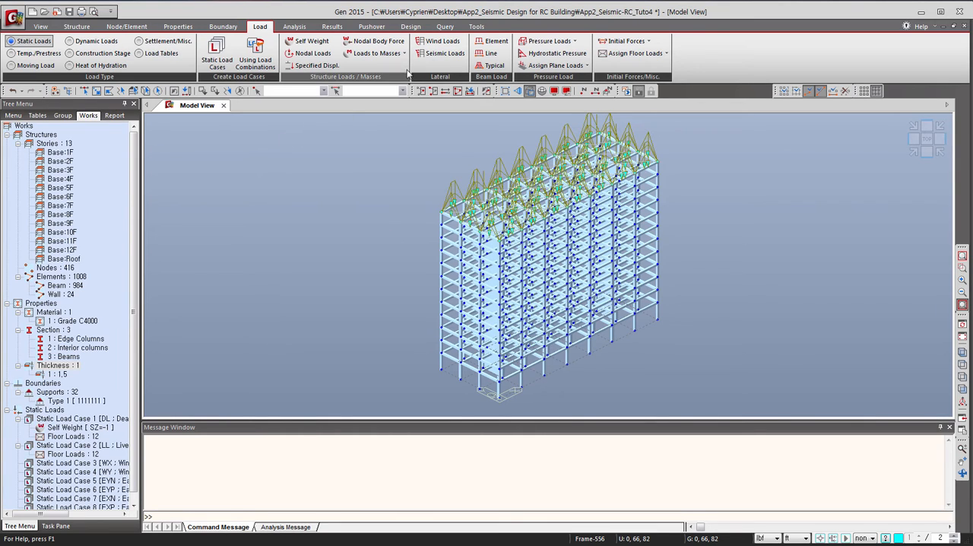
Start a wind load for case WX using code IBC2012(ASCE7-10), the Alternate Method and exposure category B.
left_click(431, 41)
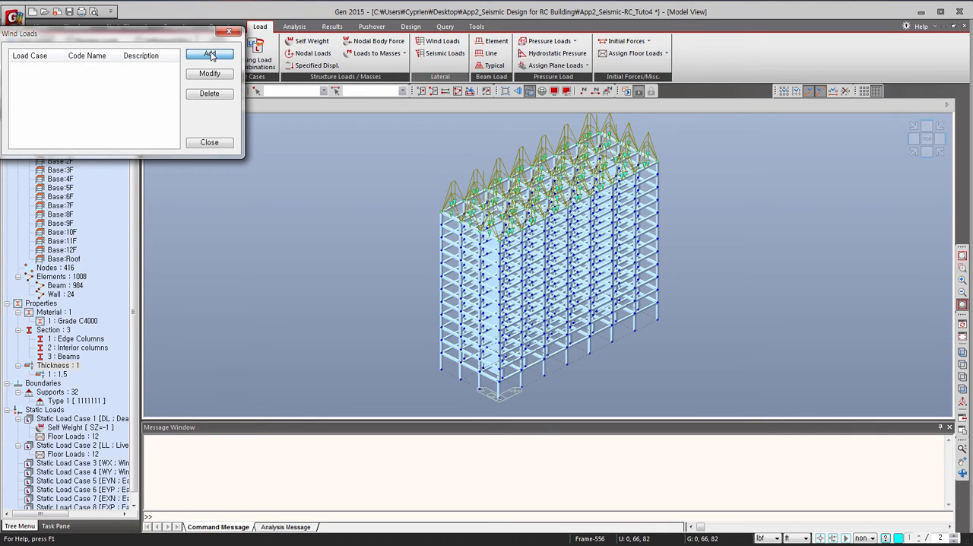
key("Return")
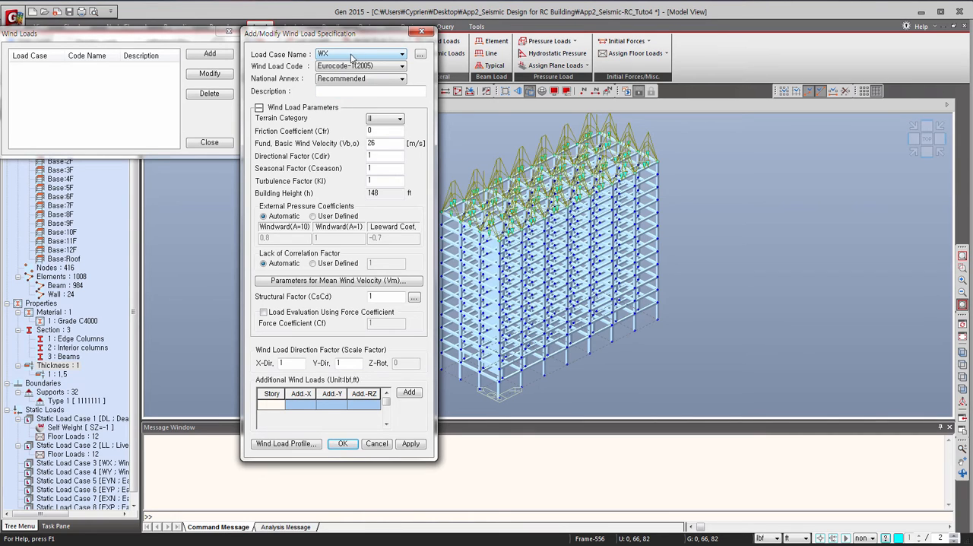
left_click(361, 66)
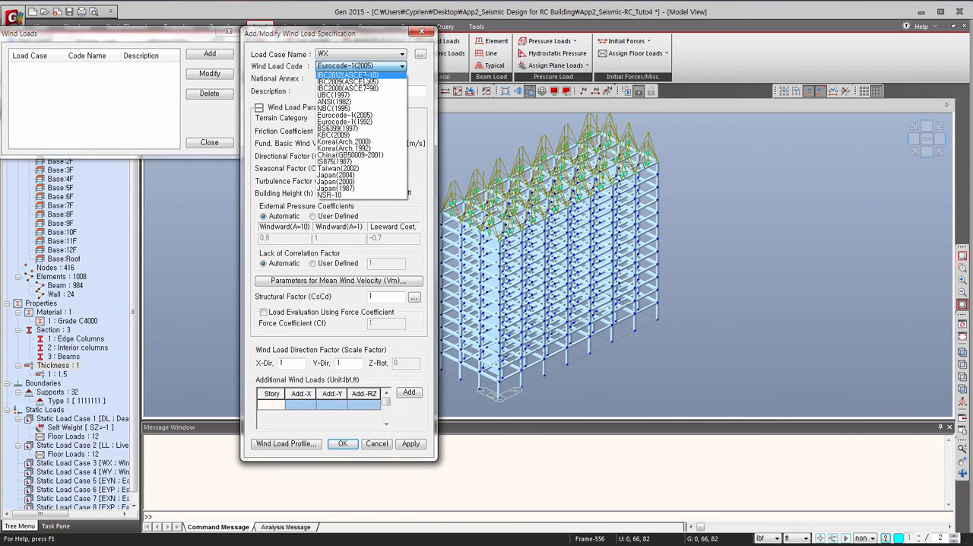
left_click(366, 75)
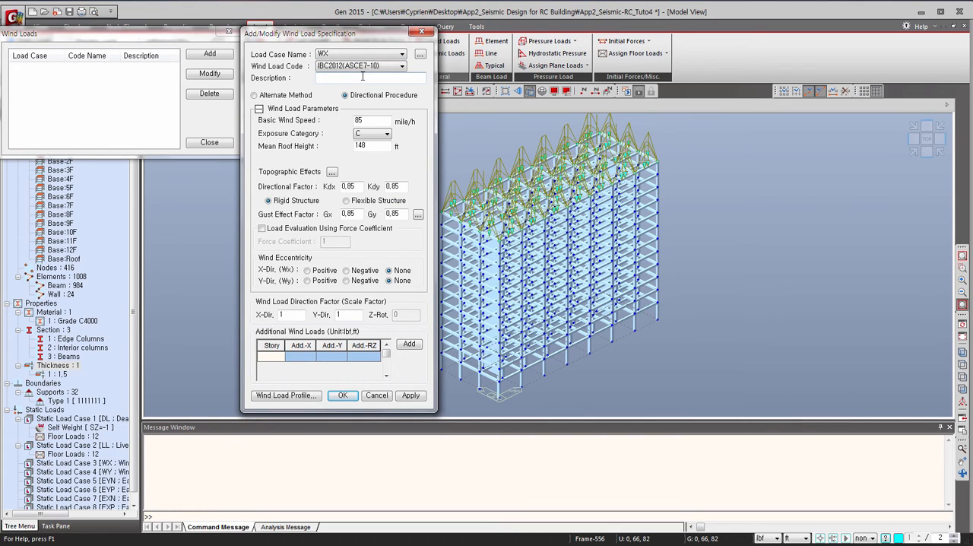
left_click(275, 96)
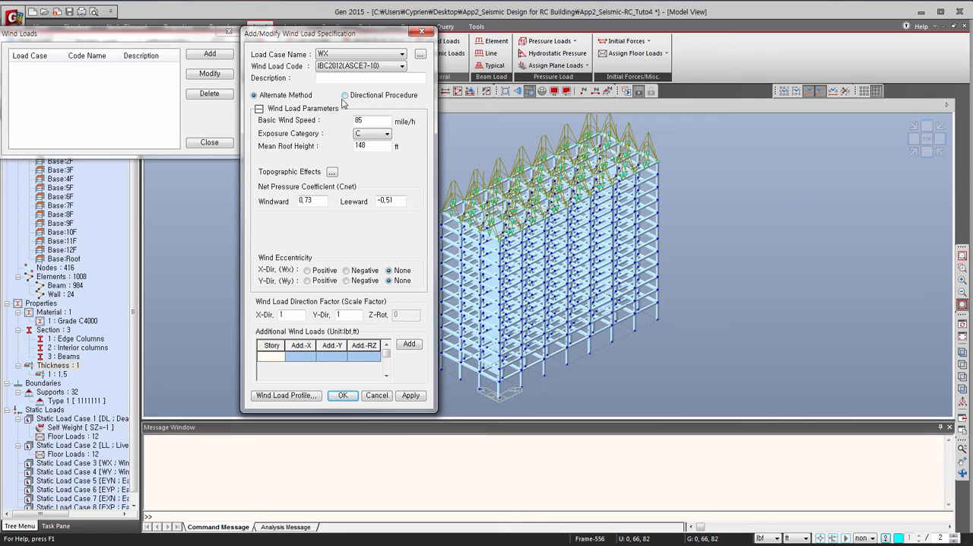
left_click(372, 134)
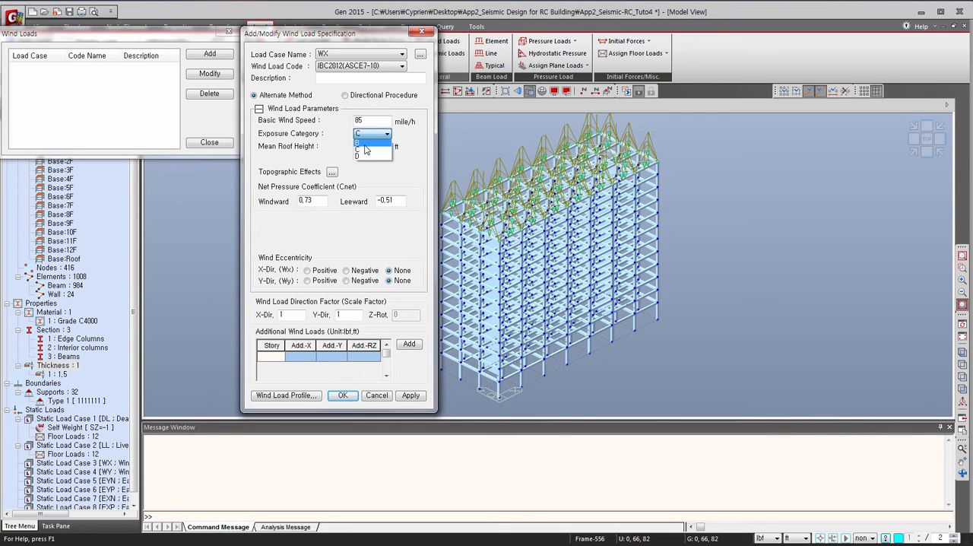
left_click(370, 142)
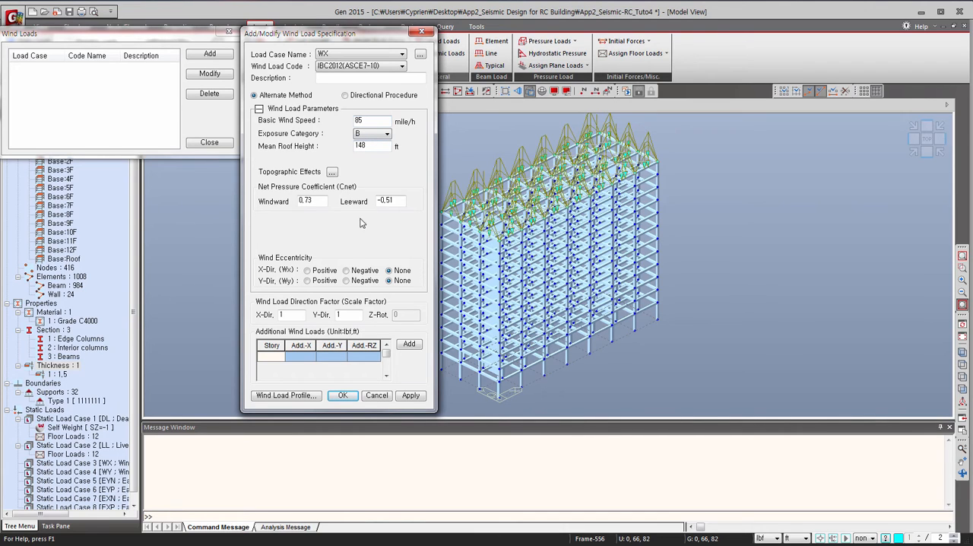
Set the WX wind direction factors to 1 in X and 0 in Y, and apply the load.
double_click(295, 316)
key("Tab")
left_click(409, 395)
Add a wind load for case WY with the same code settings and a Y direction factor of 1, and close the wind load list.
left_click(343, 55)
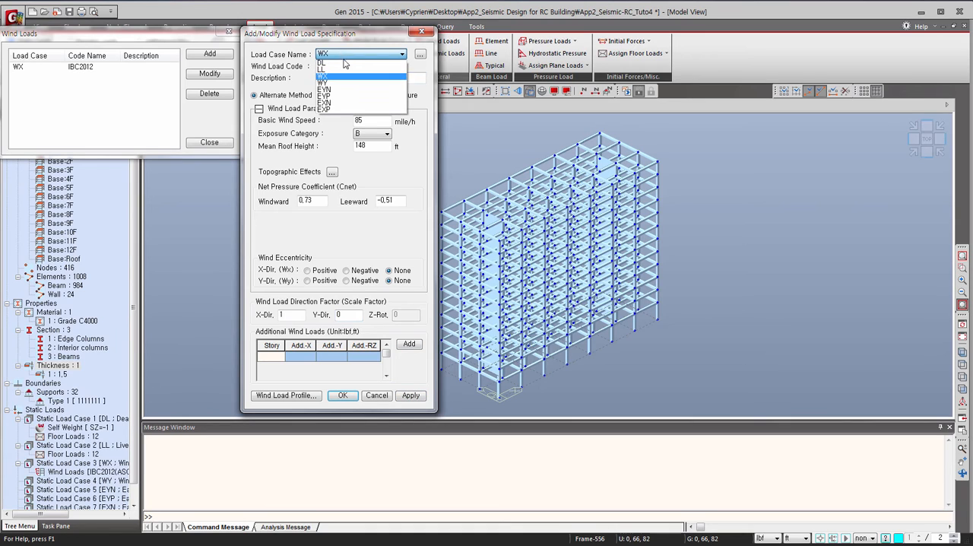
left_click(343, 82)
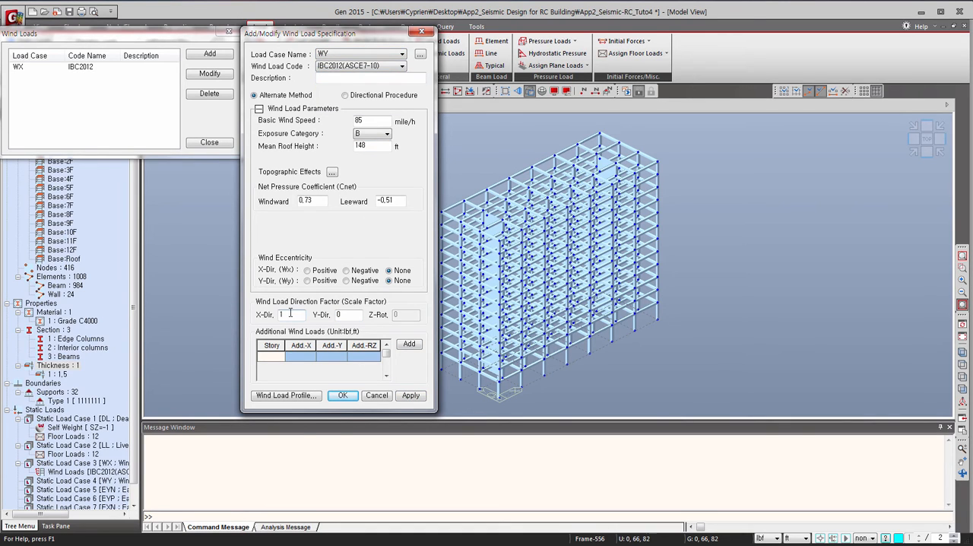
left_click_drag(290, 312, 279, 314)
left_click_drag(346, 314, 336, 314)
type("1")
left_click(343, 394)
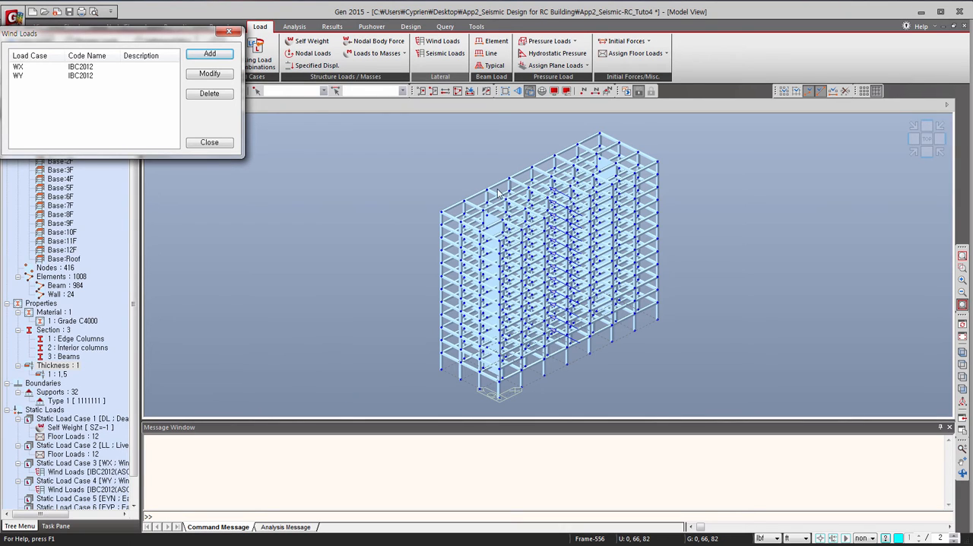
left_click(217, 142)
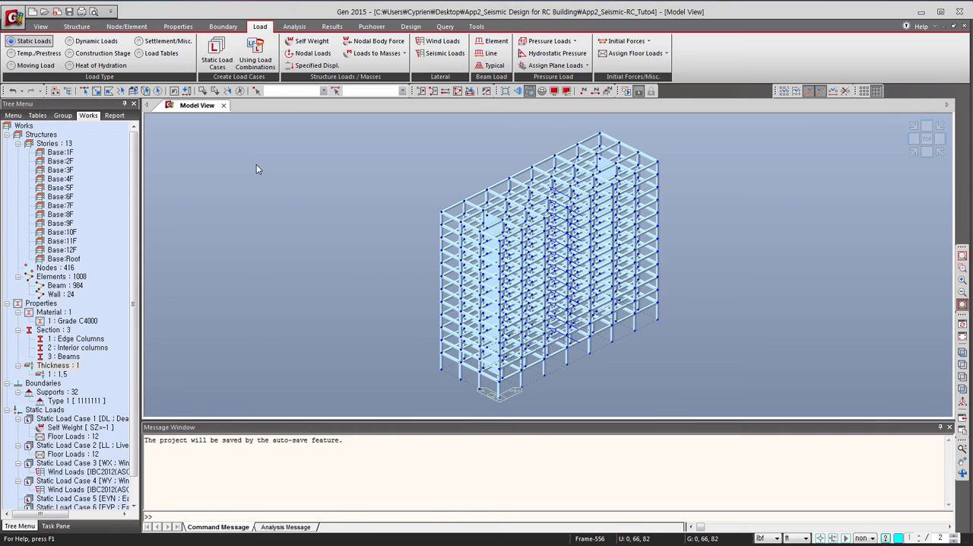
Enable conversion of self-weight into masses in the structure type settings.
left_click(70, 28)
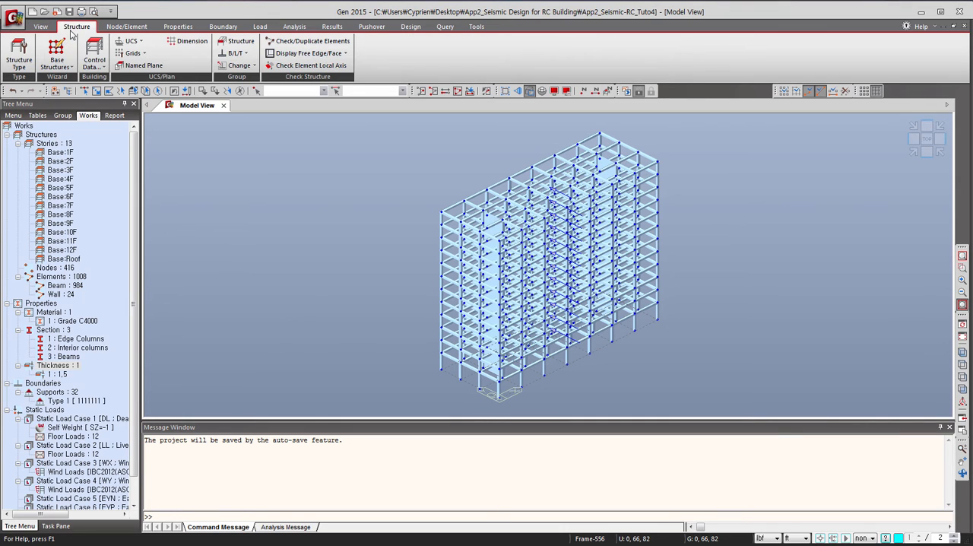
left_click(21, 66)
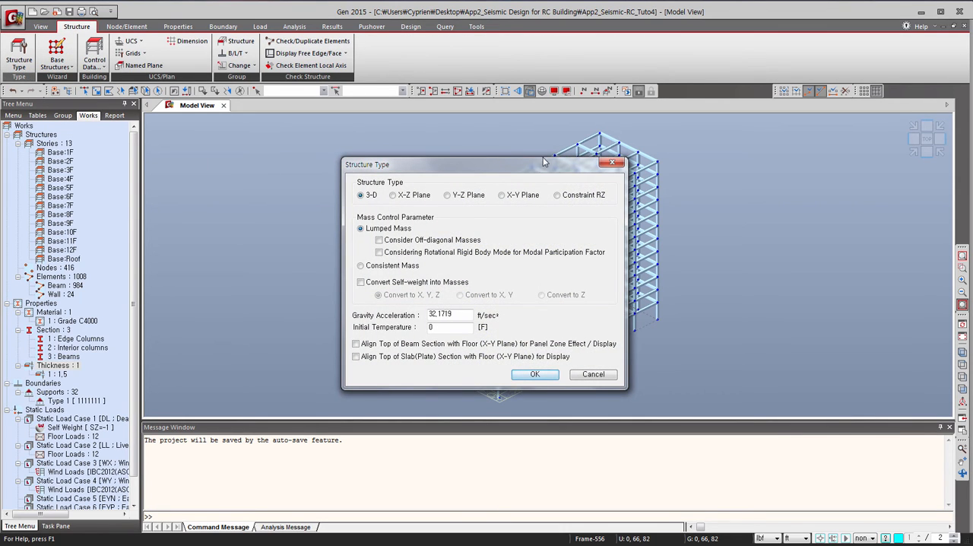
left_click(362, 282)
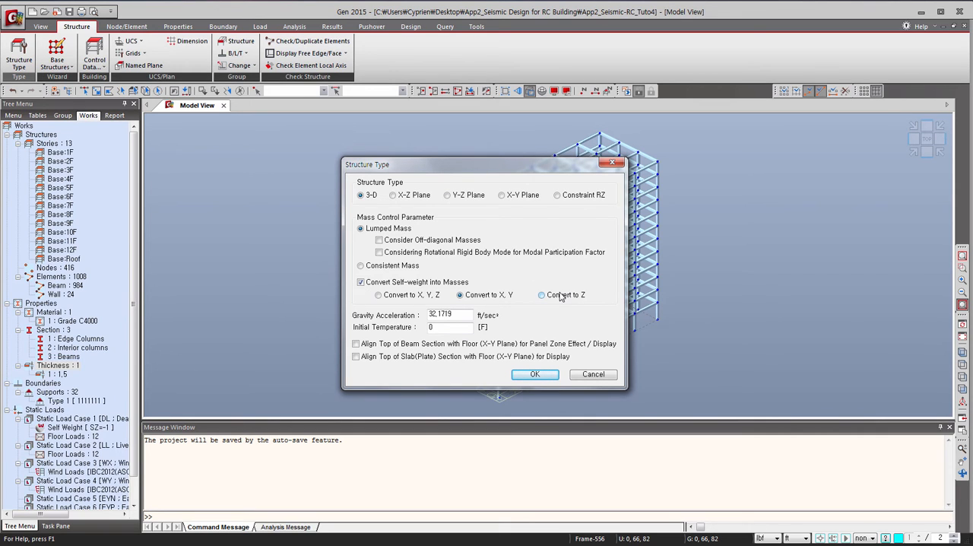
Confirm the structure type settings, and add load case DL with scale factor 1 to the loads-to-masses conversion.
left_click(536, 374)
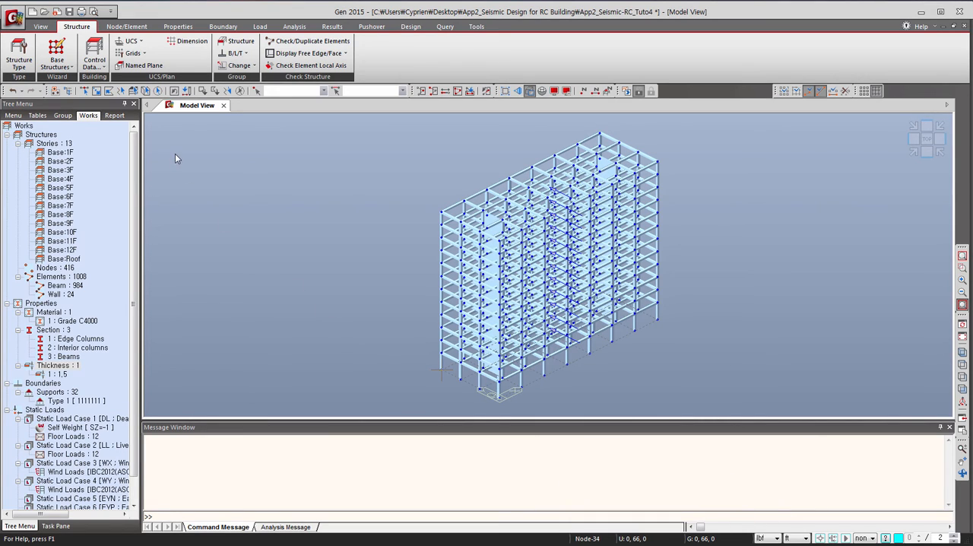
left_click(260, 26)
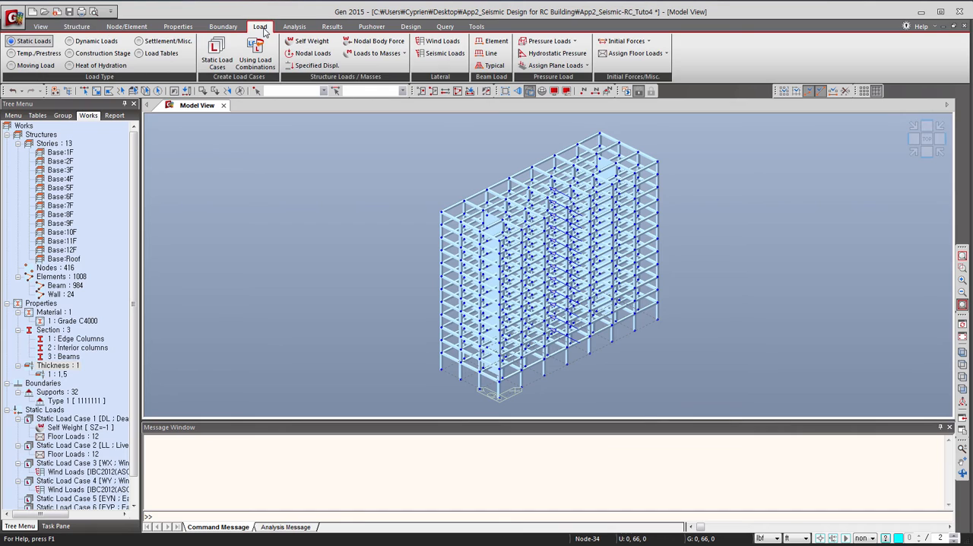
left_click(375, 53)
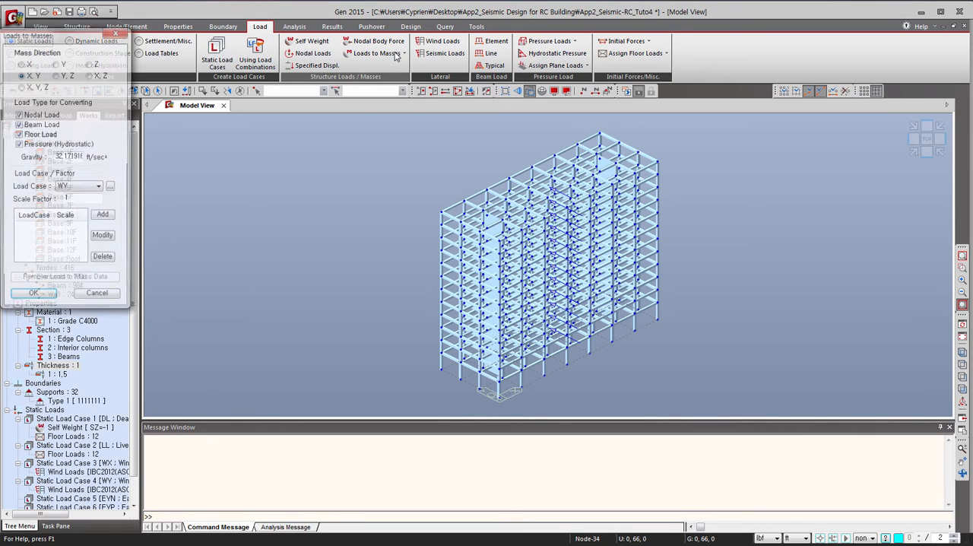
left_click_drag(66, 35, 250, 137)
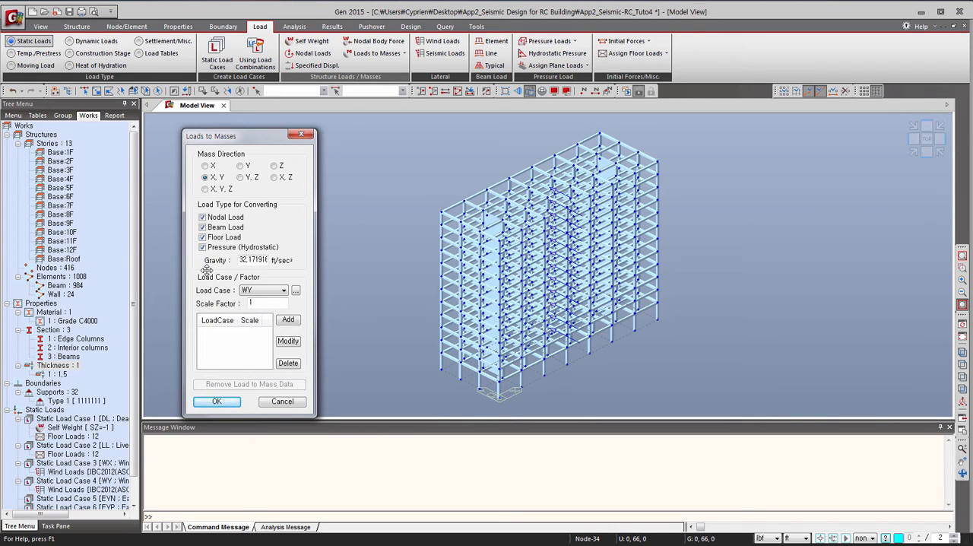
left_click(251, 292)
left_click(256, 301)
left_click(288, 320)
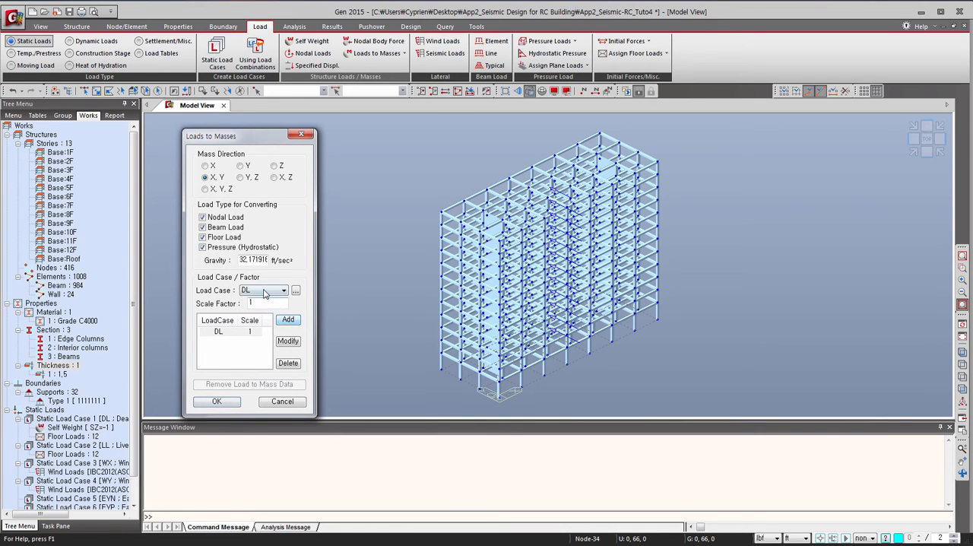
Add load case LL with scale factor 0.25 to the loads-to-masses conversion and confirm it.
left_click(265, 293)
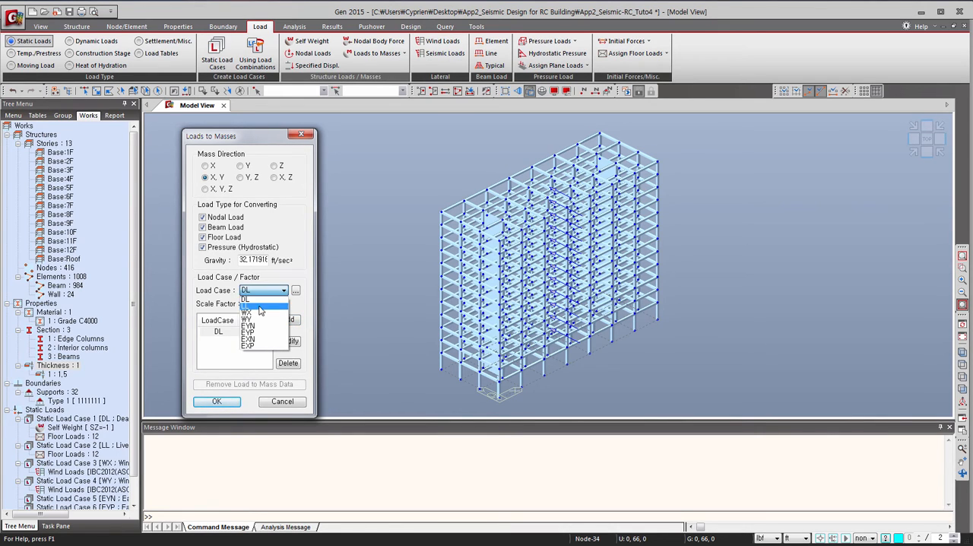
left_click(261, 306)
double_click(250, 303)
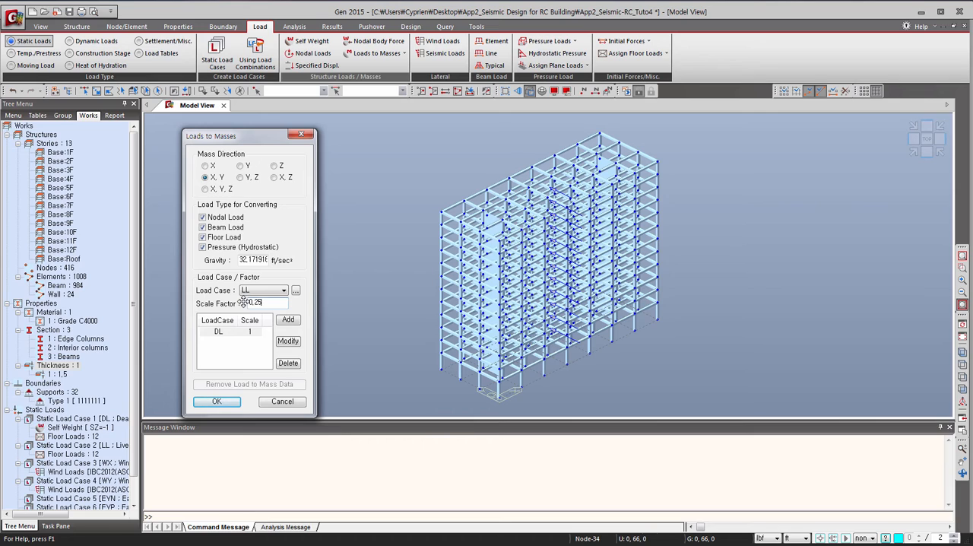
left_click(291, 320)
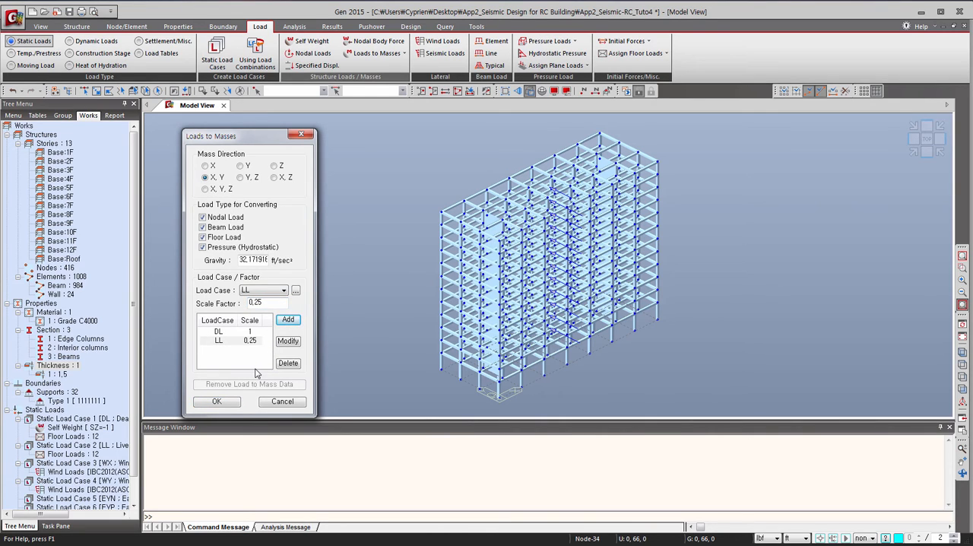
left_click(217, 401)
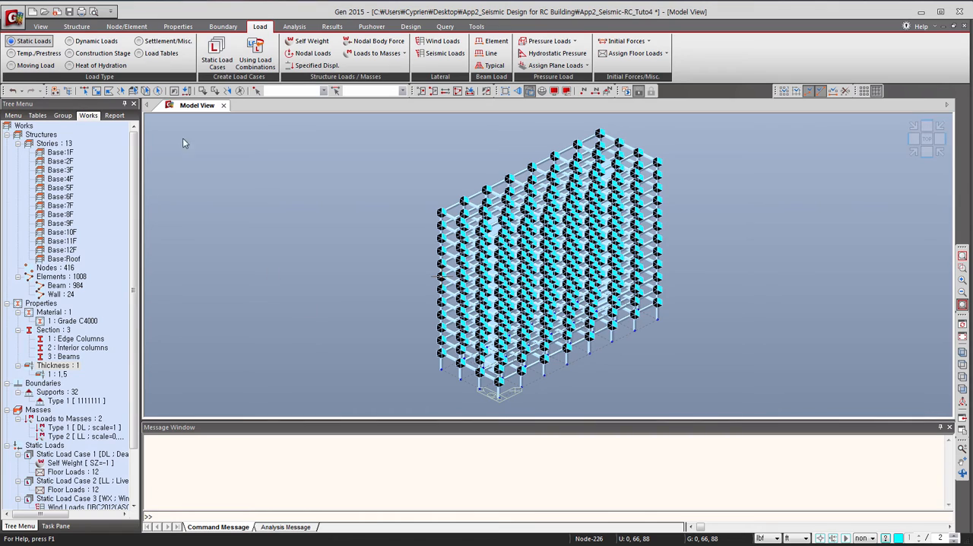
Start a static seismic load for case EXP using seismic load code IBC2012(ASCE7-10).
left_click(441, 53)
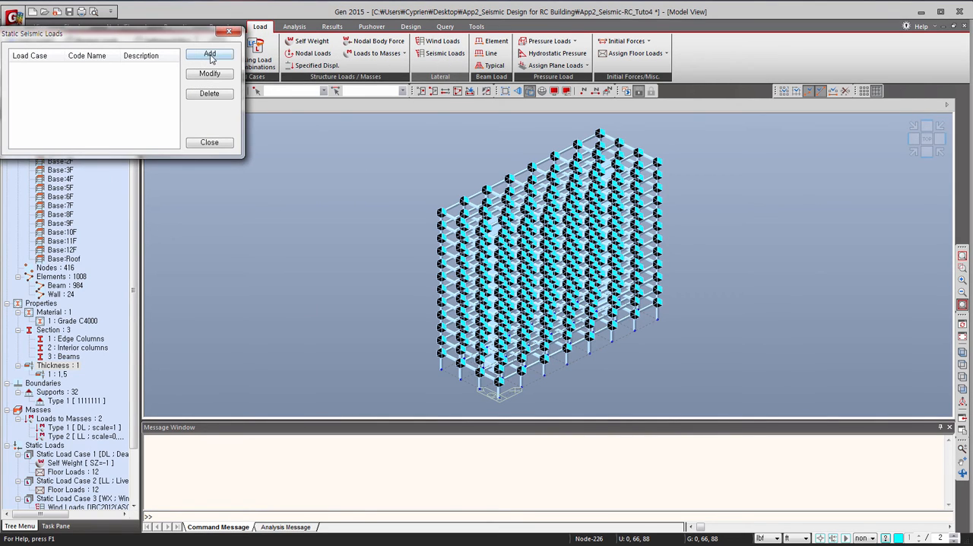
left_click(209, 53)
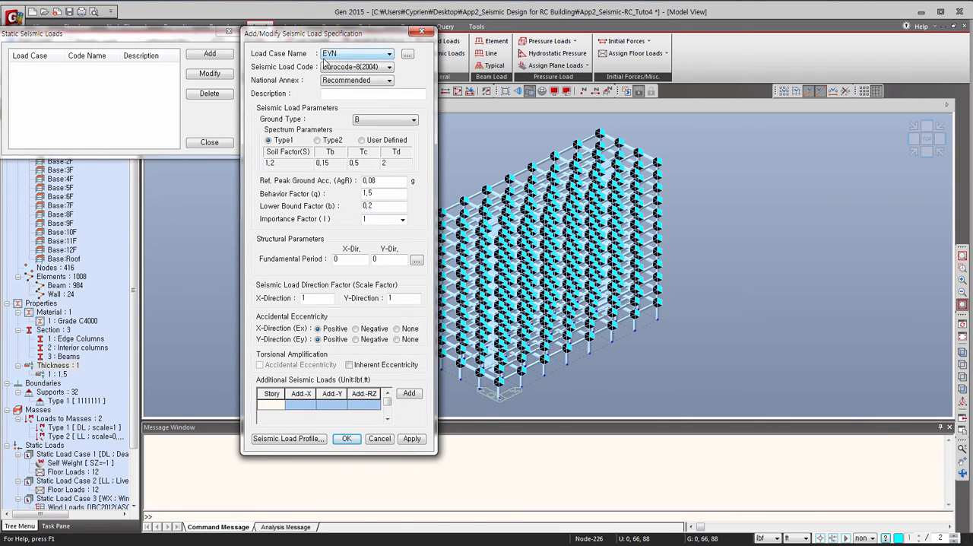
left_click(338, 54)
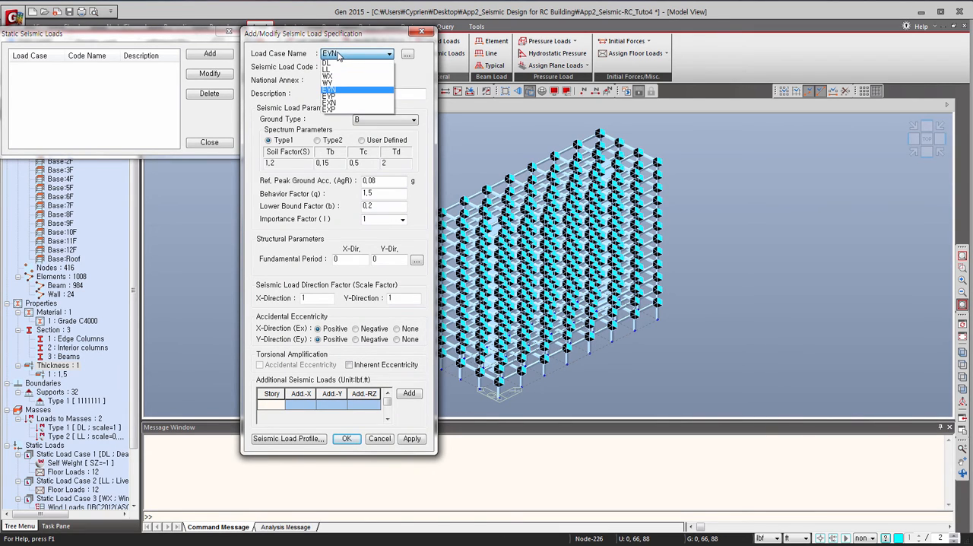
left_click(338, 108)
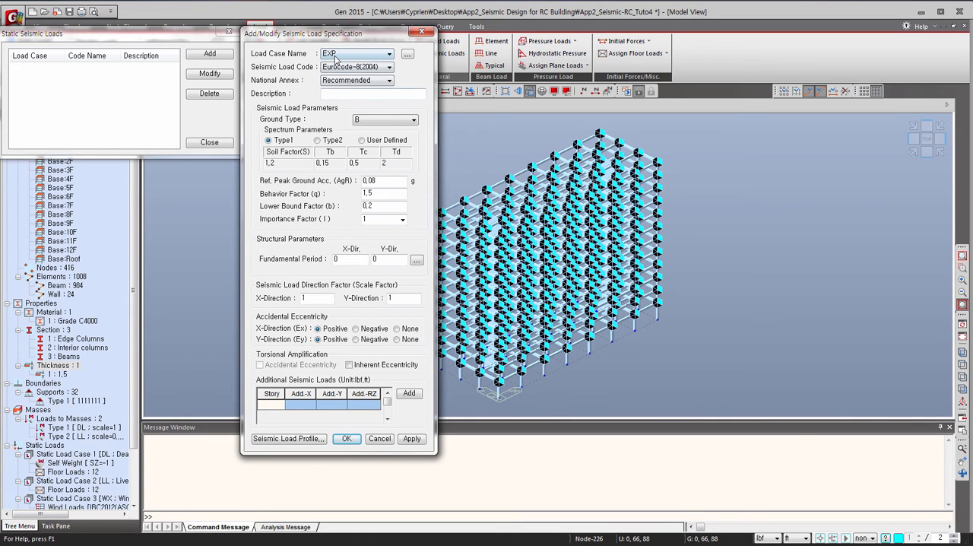
left_click(382, 68)
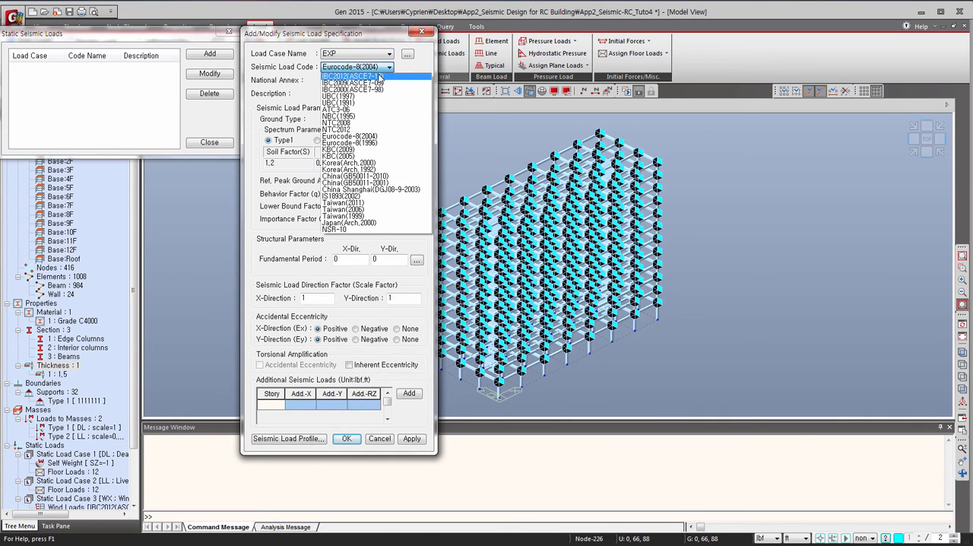
left_click(380, 77)
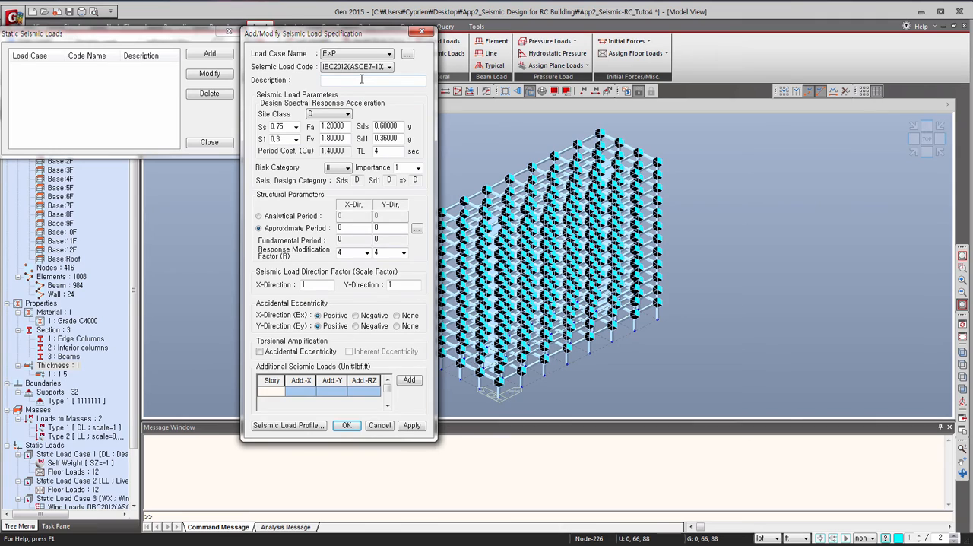
Set the EXP seismic load's site class to C and its spectral acceleration Ss to 1.0.
left_click(322, 115)
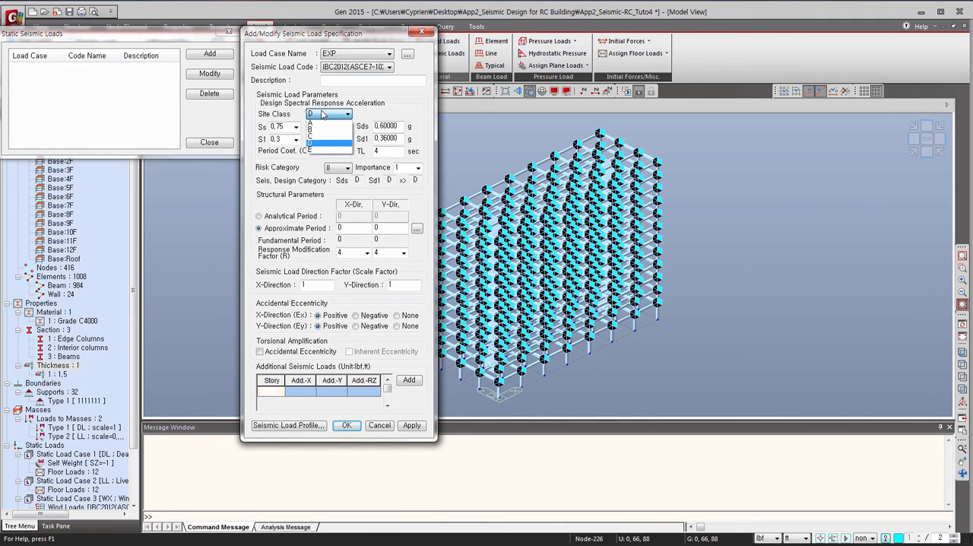
left_click(315, 148)
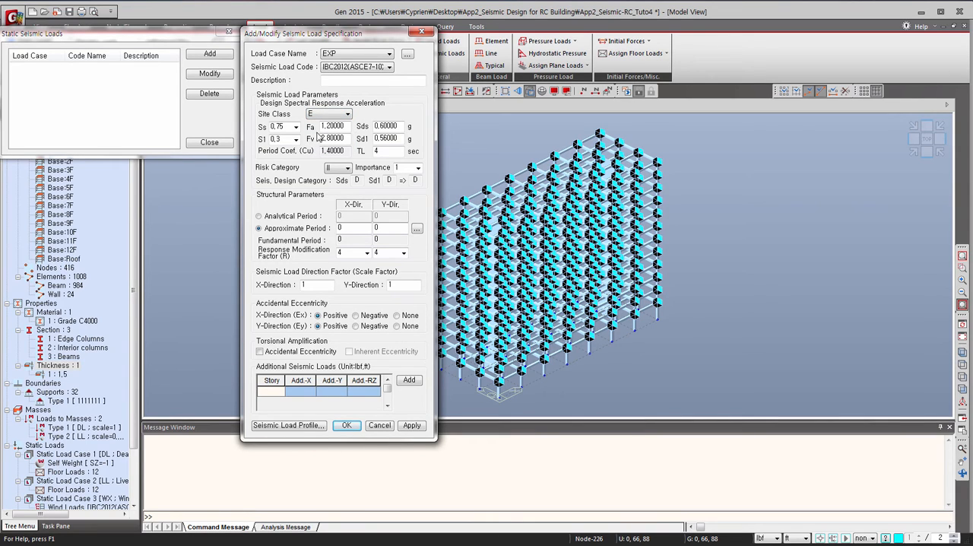
left_click(322, 115)
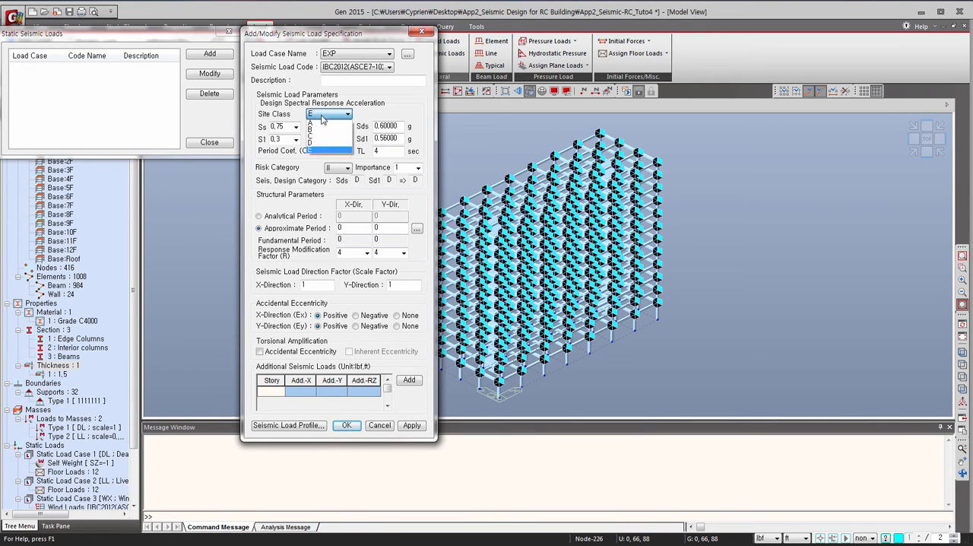
left_click(323, 133)
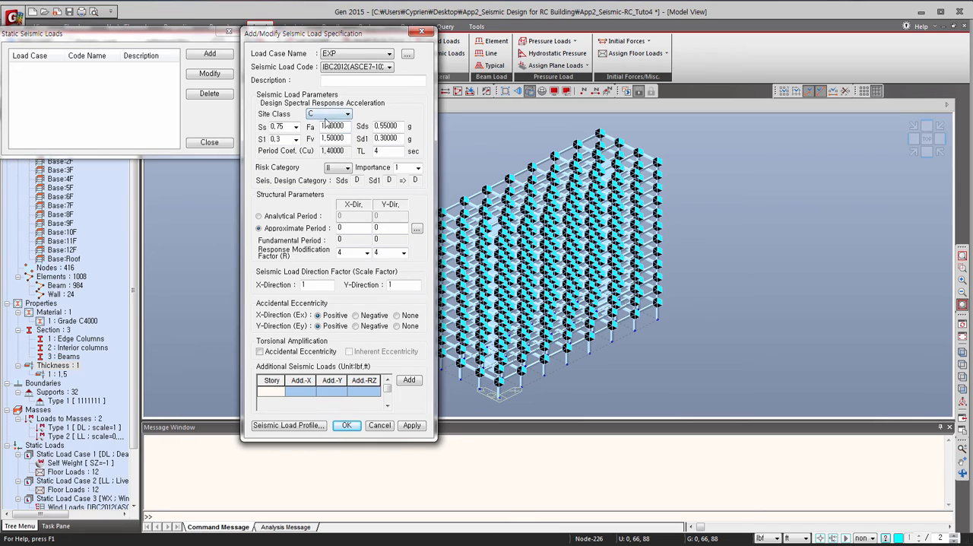
left_click(296, 127)
left_click(291, 158)
Set the EXP approximate period in X to 1.2 and the response modification factors in both directions to 8.
left_click(339, 228)
left_click(366, 253)
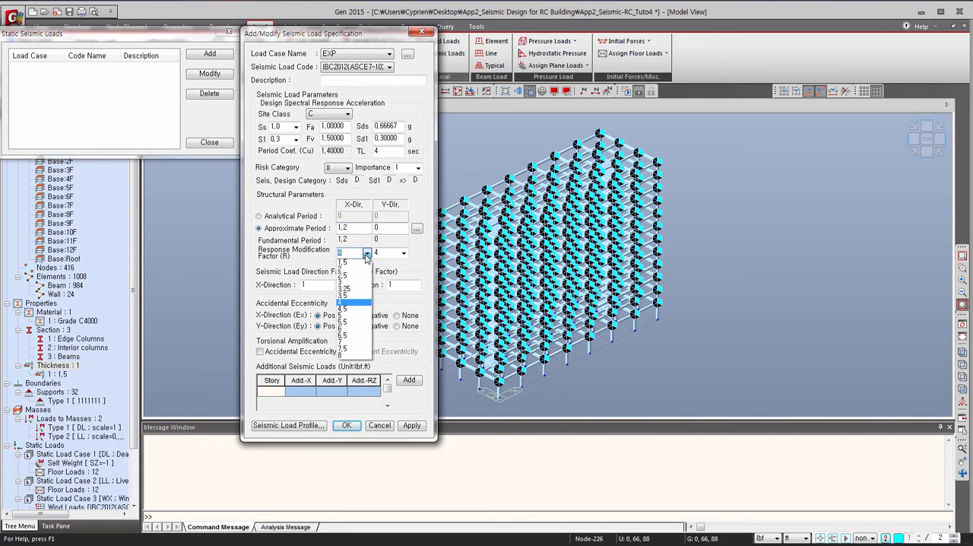
left_click(353, 356)
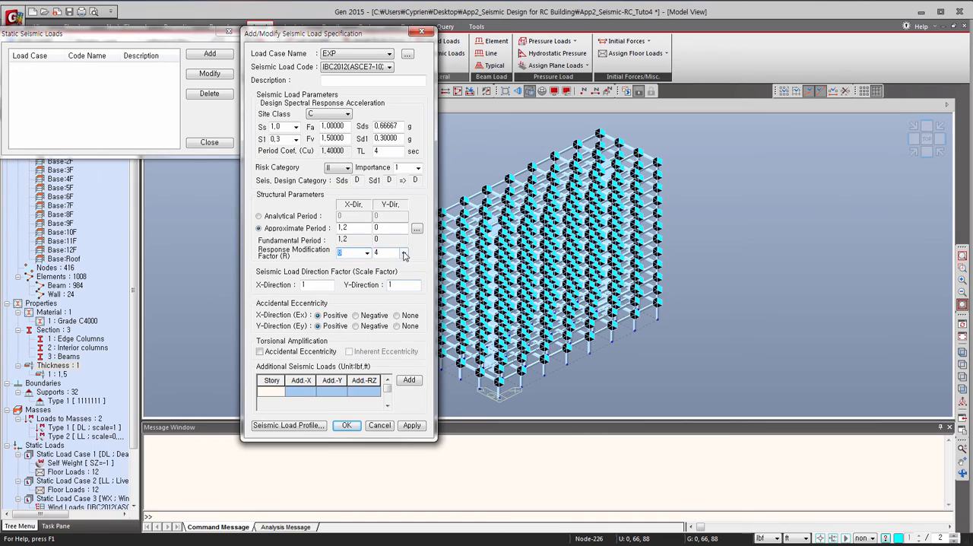
left_click(404, 252)
left_click(388, 354)
Set the EXP seismic load's Y direction factor to 0 and apply the load.
left_click(391, 285)
left_click(264, 19)
left_click(411, 425)
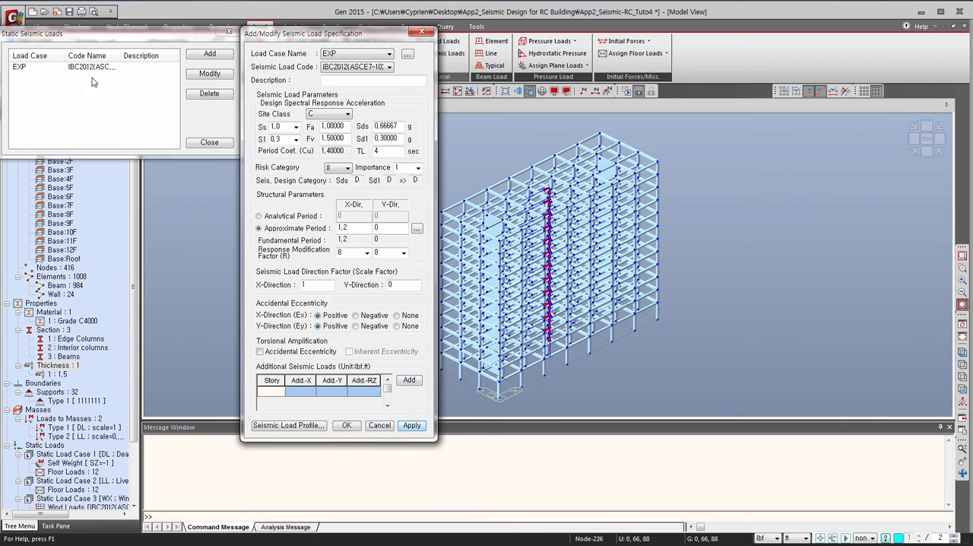
Add a seismic load for case EXN with negative accidental eccentricity in both X and Y.
left_click(341, 55)
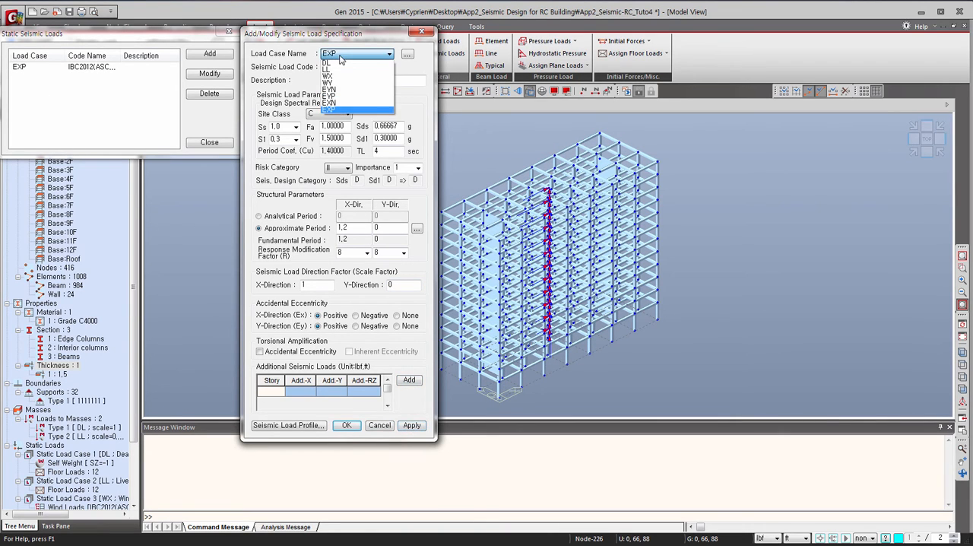
left_click(341, 104)
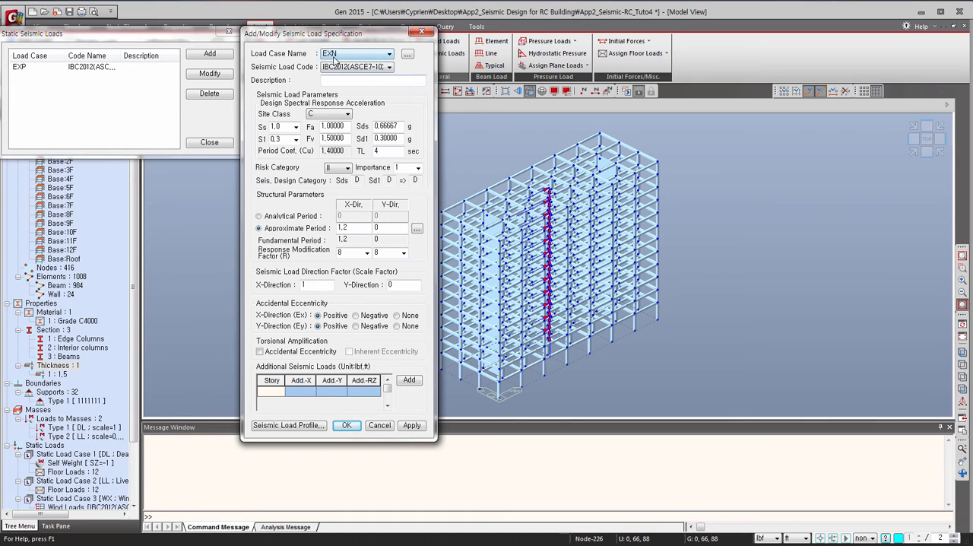
left_click(356, 315)
left_click(355, 326)
left_click(413, 426)
Choose case EYP, with approximate periods of 0 in X and 1.2 in Y and direction factors of 0 in X and 1 in Y.
left_click(351, 55)
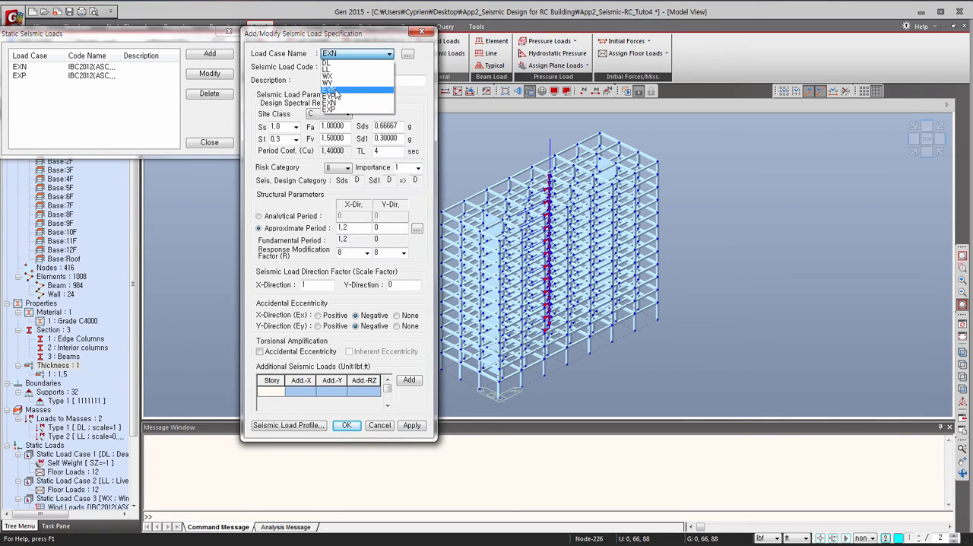
left_click(340, 96)
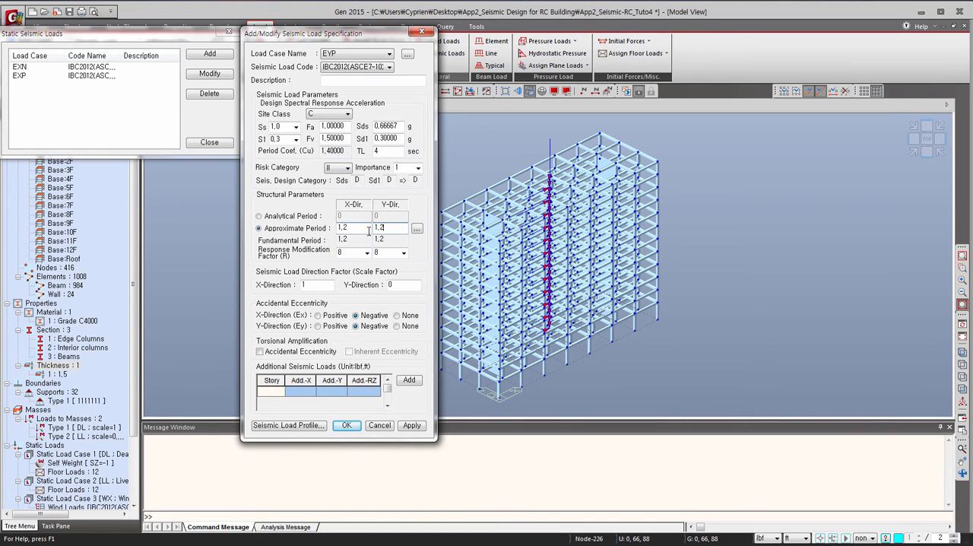
left_click_drag(353, 228, 309, 223)
double_click(305, 284)
double_click(391, 285)
type("1")
Make the EYP accidental eccentricity positive in both directions and apply the seismic load.
left_click(318, 315)
left_click(318, 325)
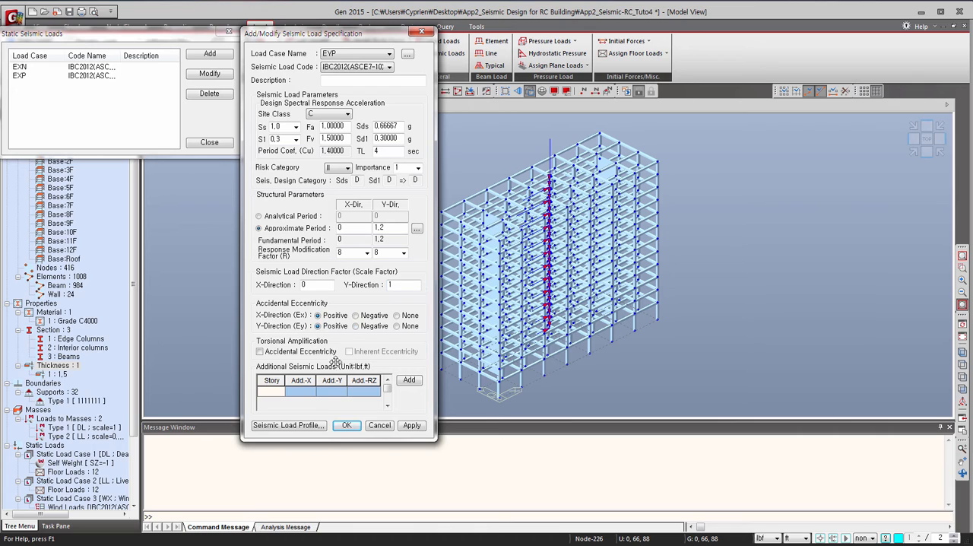
left_click(411, 425)
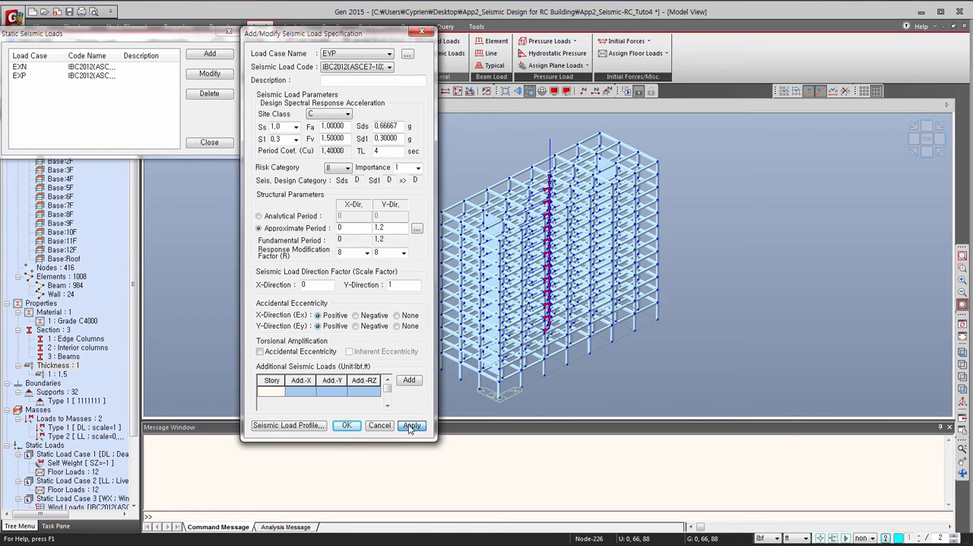
Add a seismic load for case EYN with negative accidental eccentricity in both directions, and close the seismic load list.
left_click(352, 54)
left_click(342, 89)
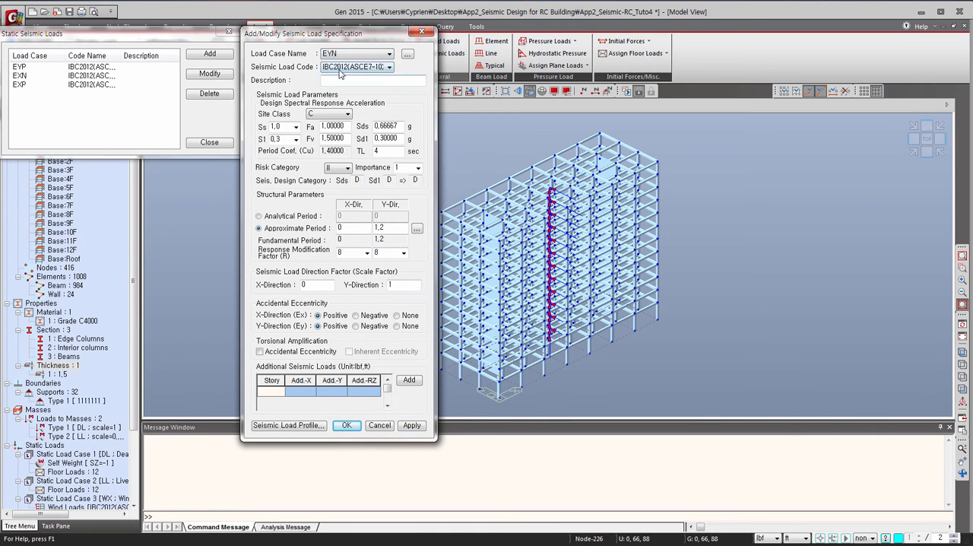
left_click(356, 315)
left_click(356, 326)
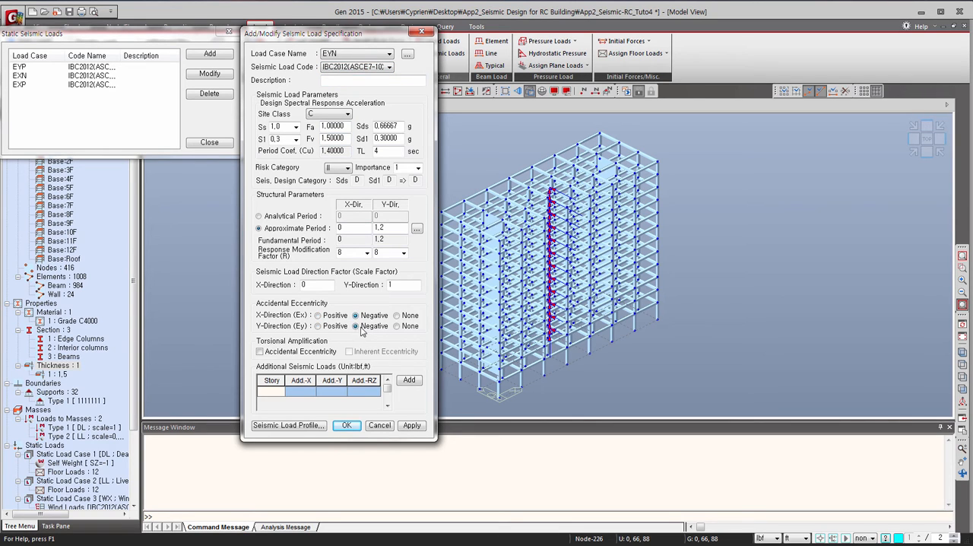
left_click(346, 425)
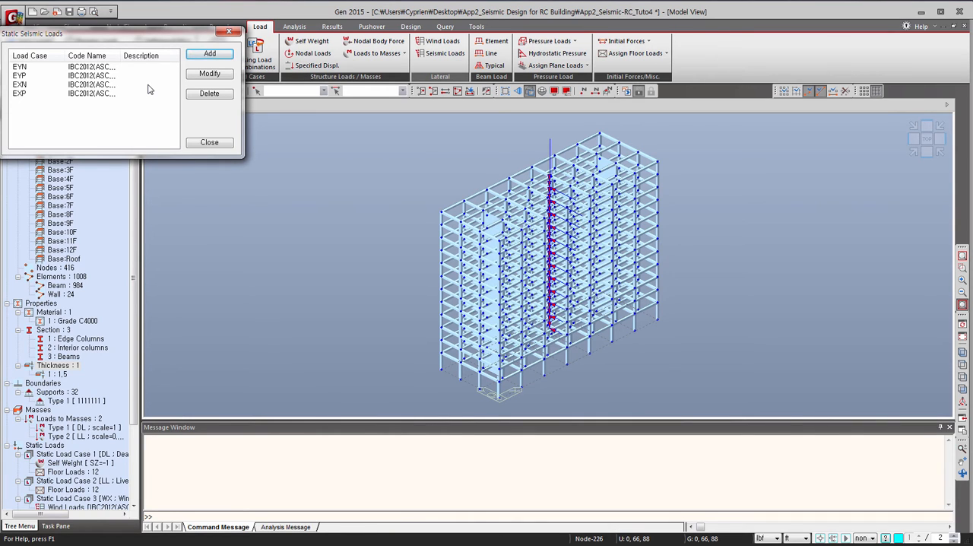
left_click(209, 143)
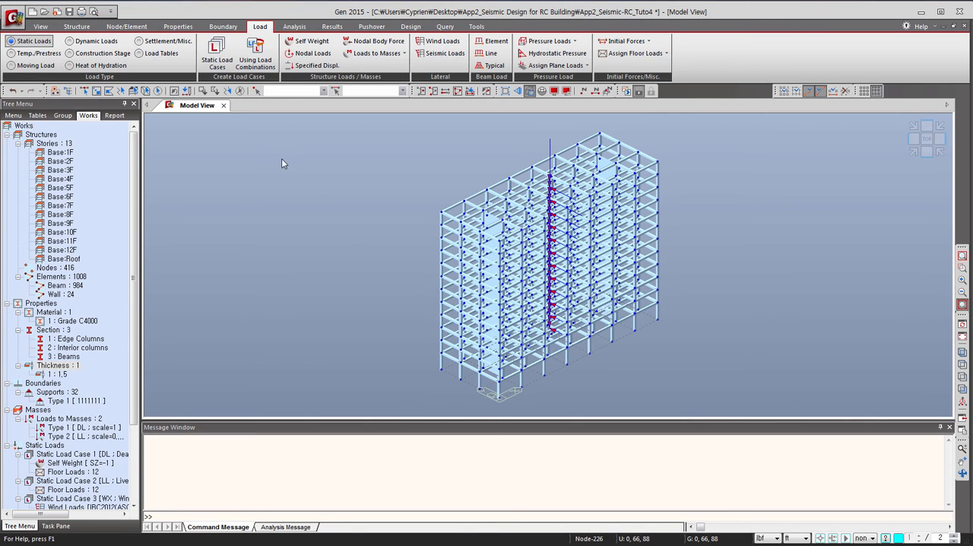
Start a new response spectrum function and choose IBC2012(ASCE7-10) as its design spectrum.
left_click(89, 43)
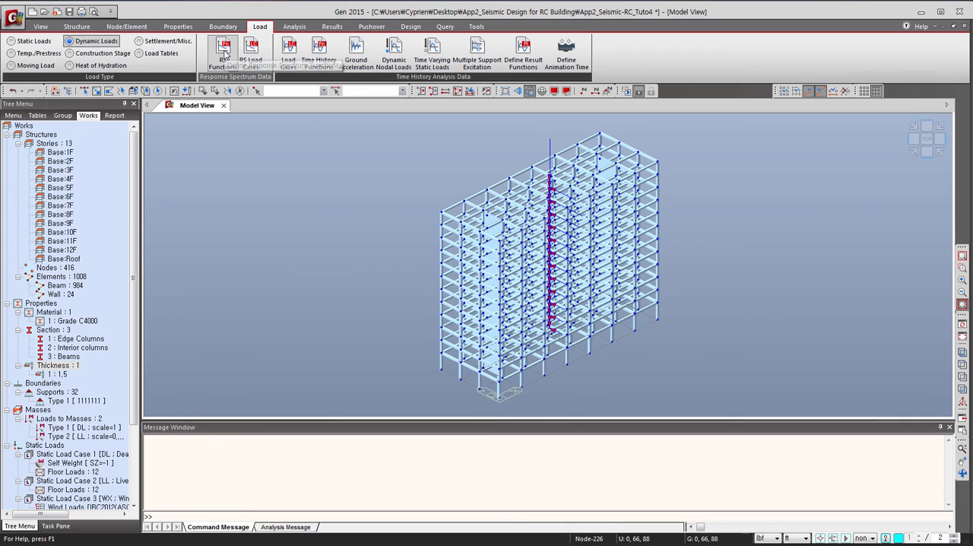
left_click(224, 52)
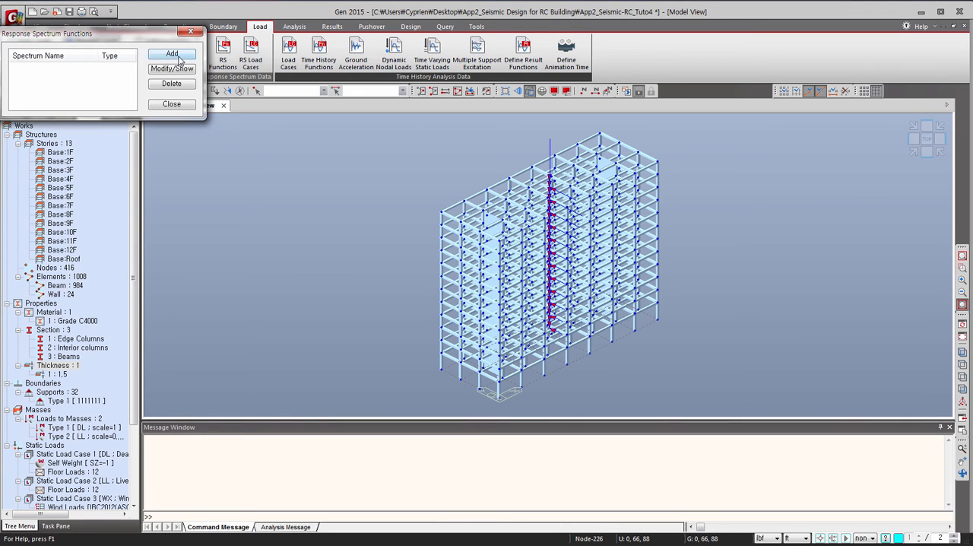
left_click(180, 59)
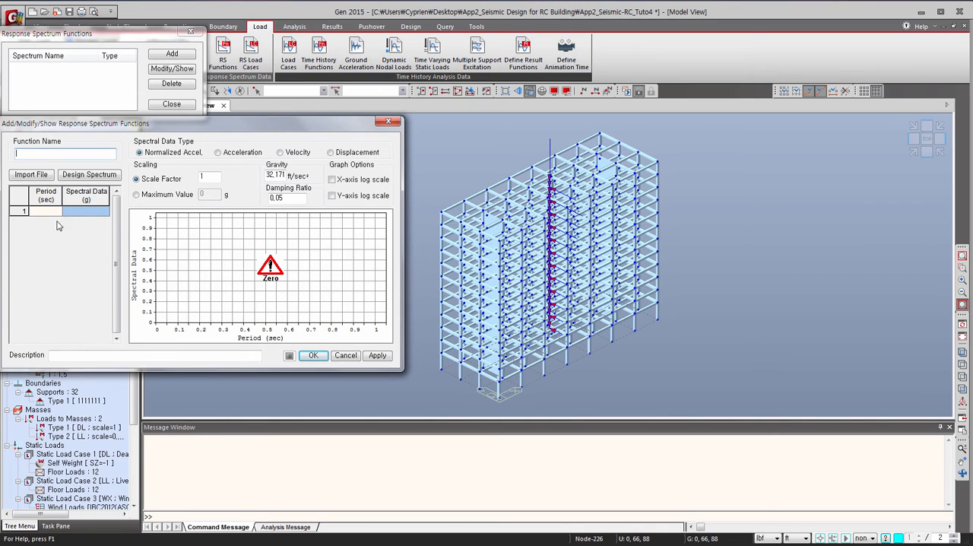
left_click(76, 176)
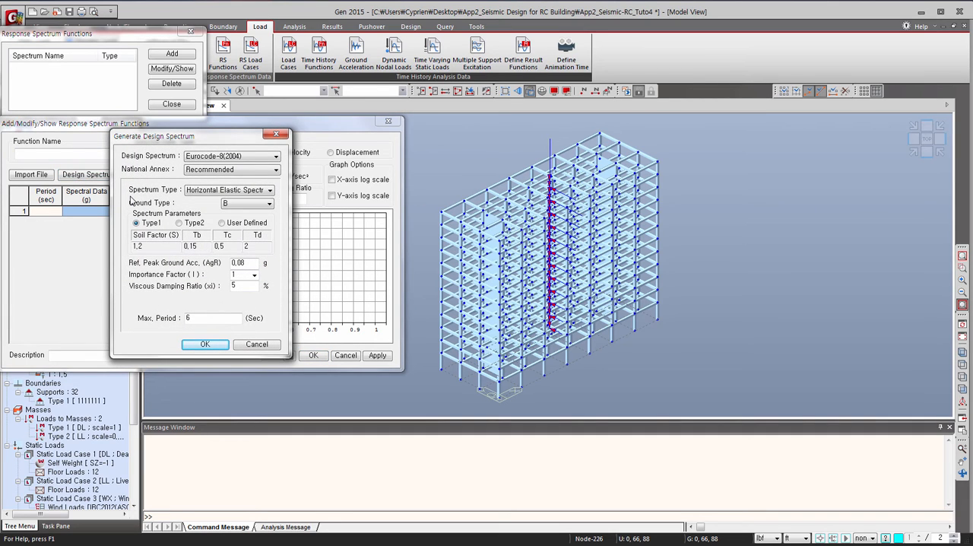
left_click(215, 158)
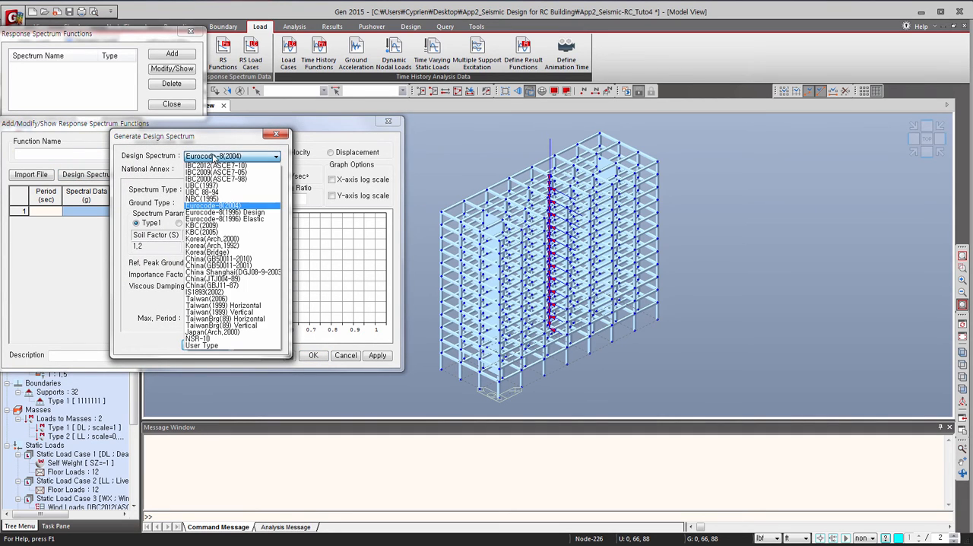
left_click(215, 165)
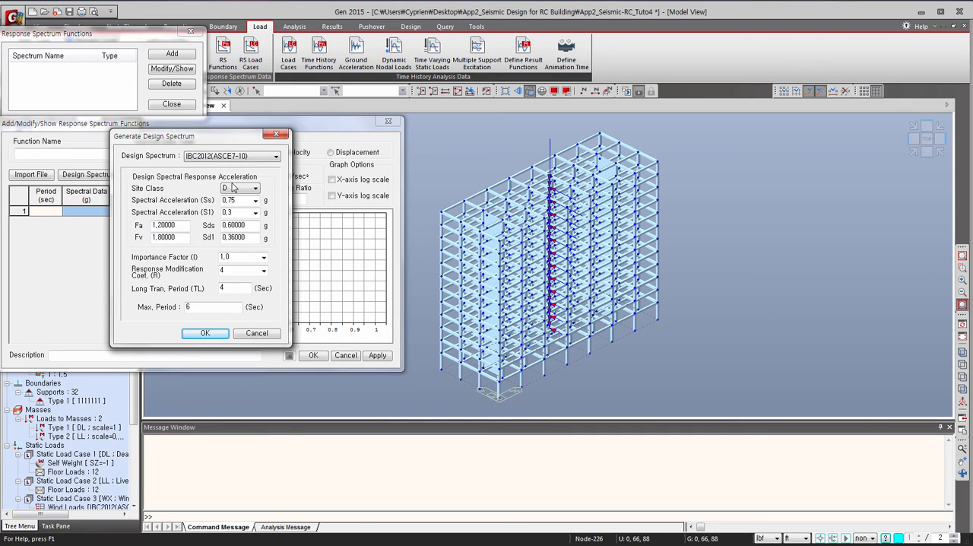
Generate the IBC2012(ASCE7-10) spectrum for site class C with Ss of 1.0, save the function and close the function list.
left_click(234, 187)
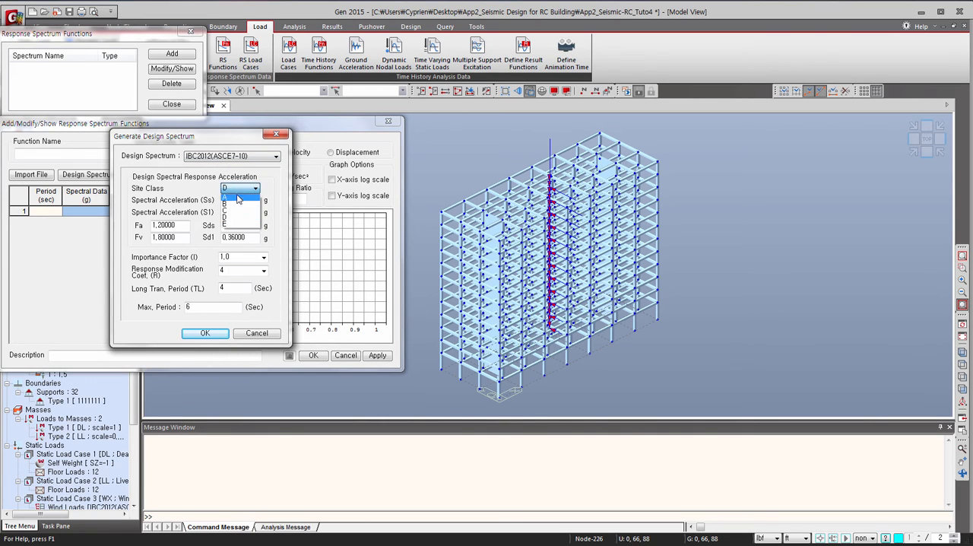
left_click(227, 200)
left_click(256, 200)
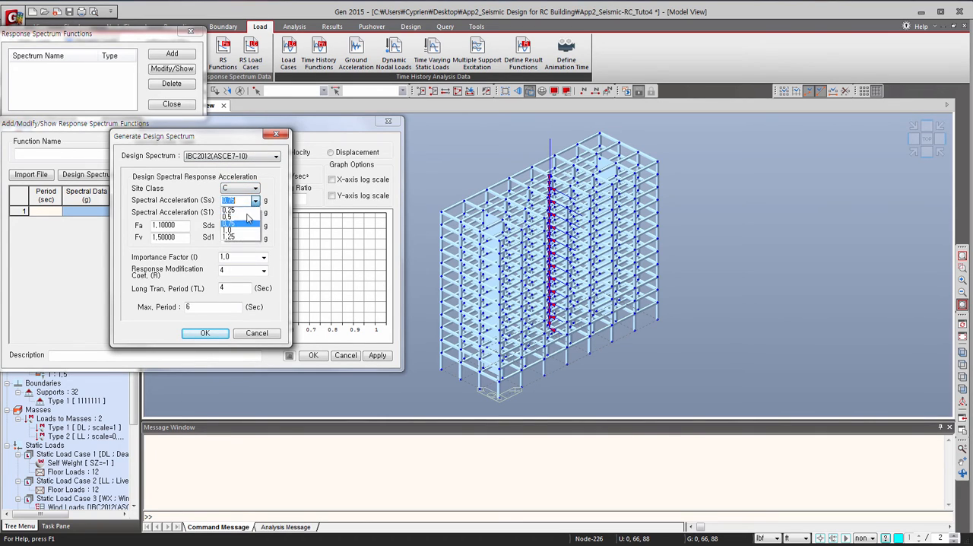
left_click(241, 225)
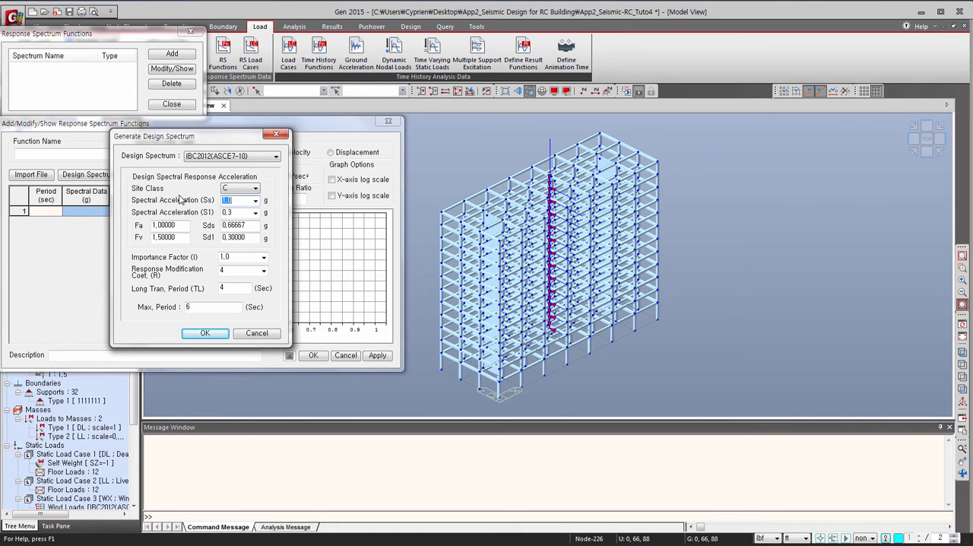
left_click(204, 333)
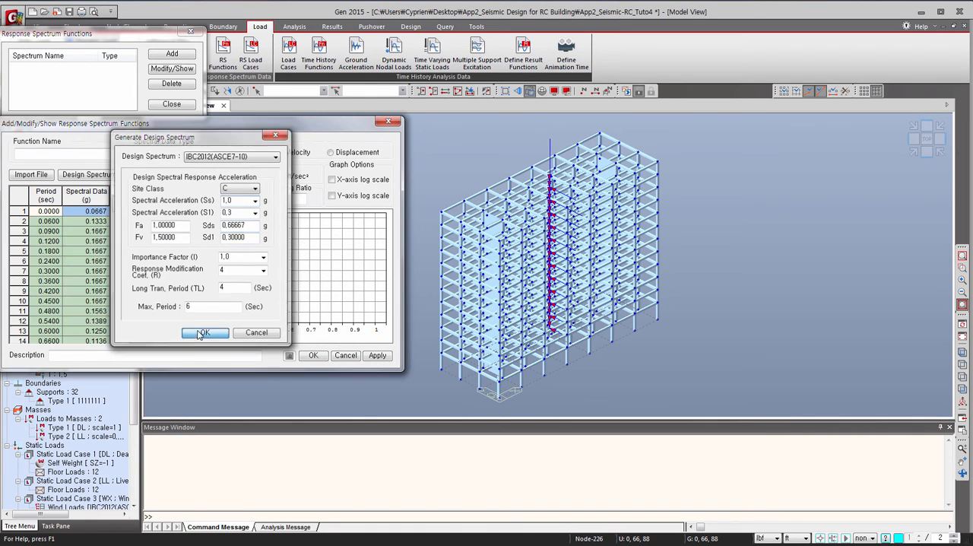
left_click(316, 356)
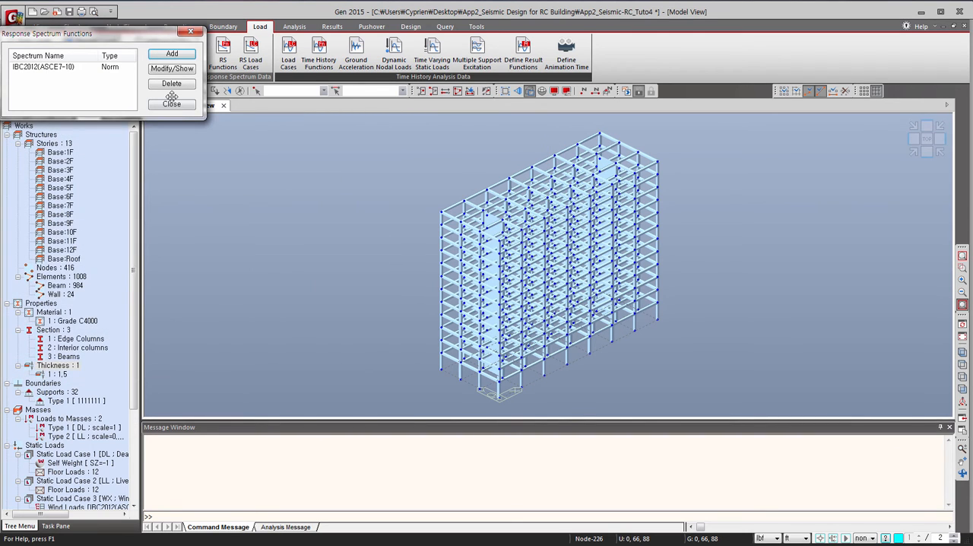
left_click(174, 107)
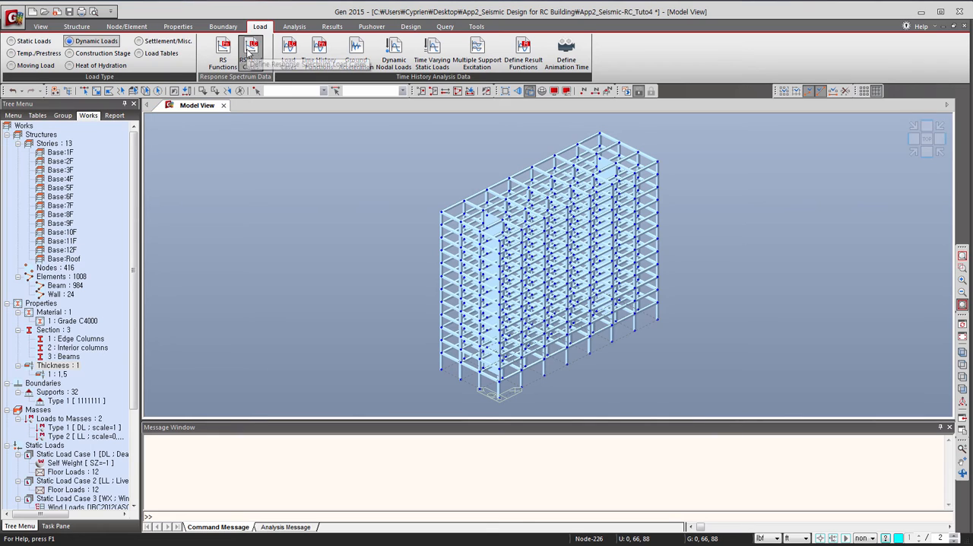
Set up response spectrum case RX with scale factor 0.125, the IBC2012(ASCE7-10) function, linear interpolation and accidental eccentricity.
left_click(251, 53)
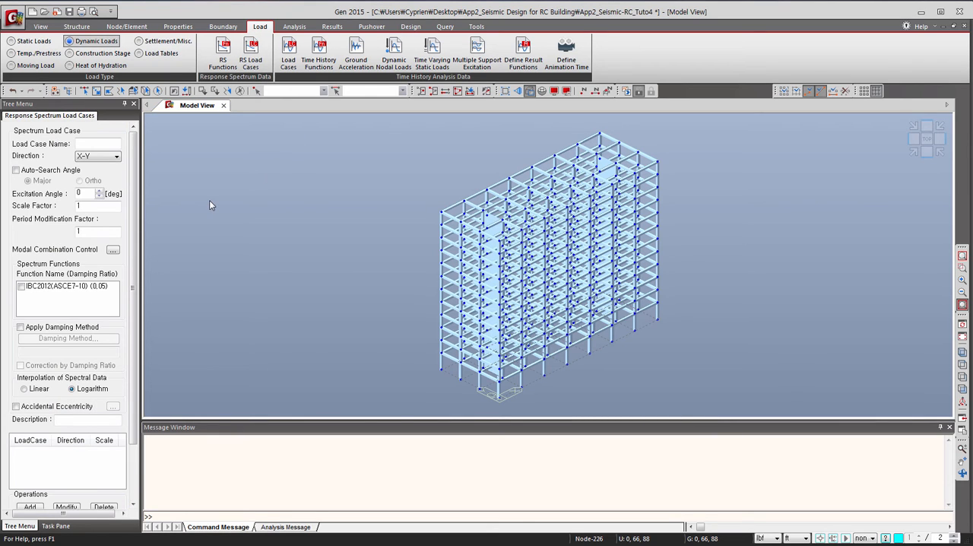
left_click(108, 142)
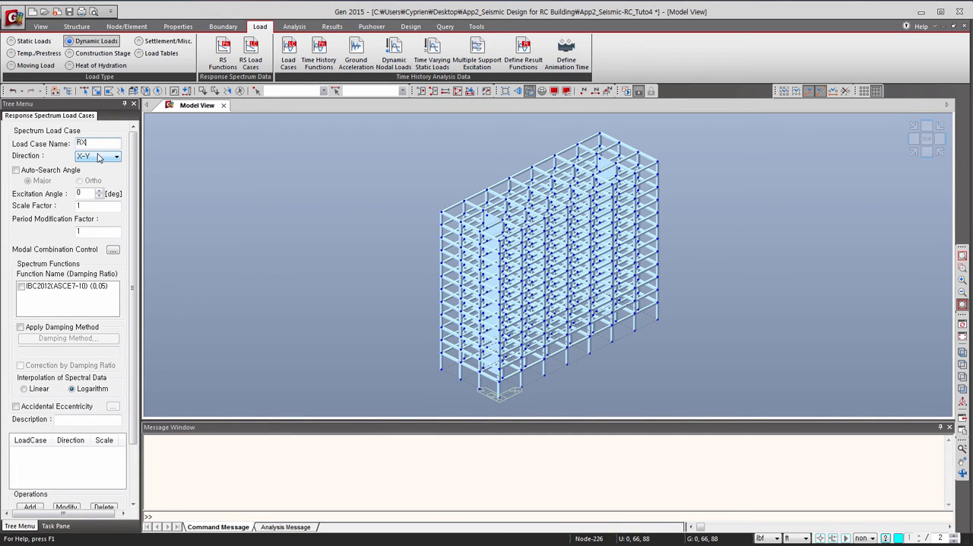
double_click(74, 206)
left_click(21, 288)
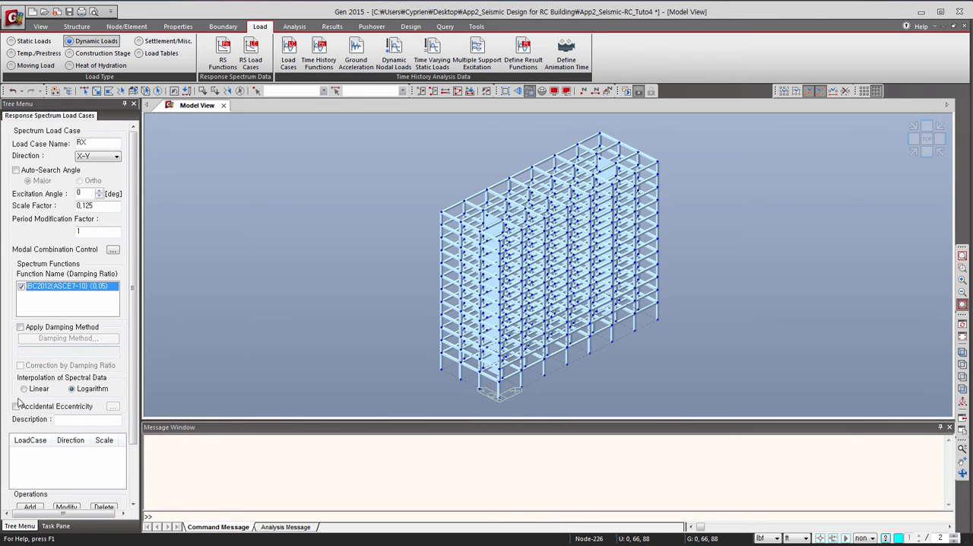
left_click(30, 389)
left_click(16, 406)
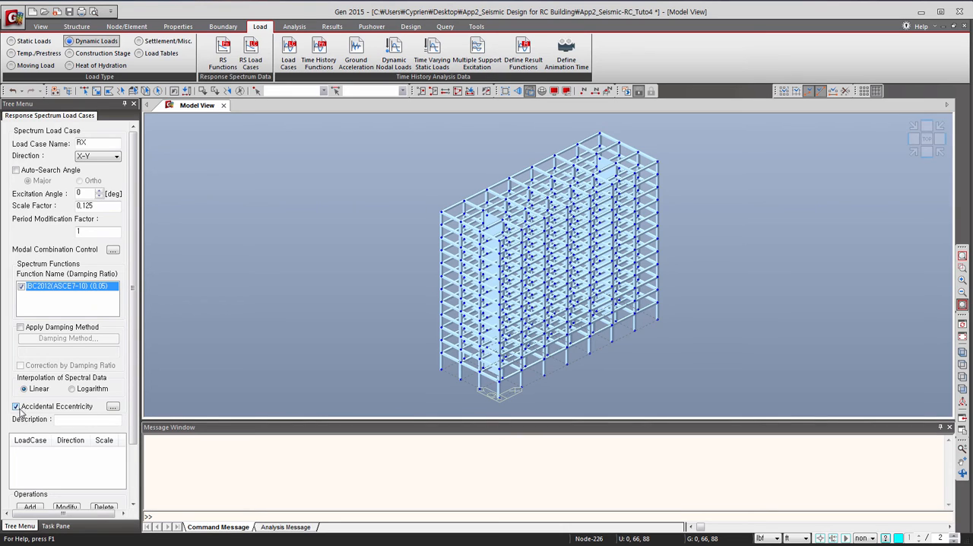
Configure the eigenvalue analysis to use subspace iteration with 10 frequencies.
scroll(47, 423, "down", 1)
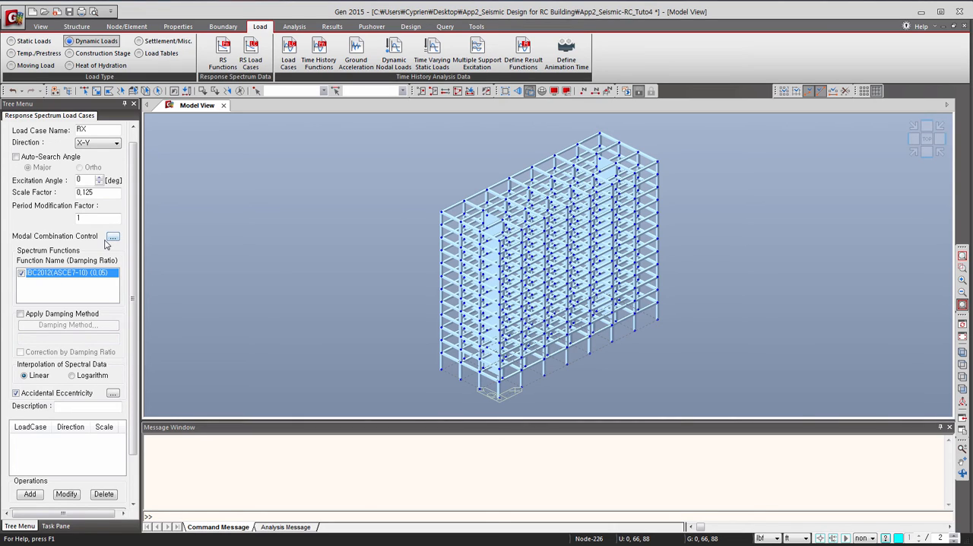
scroll(107, 249, "down", 2)
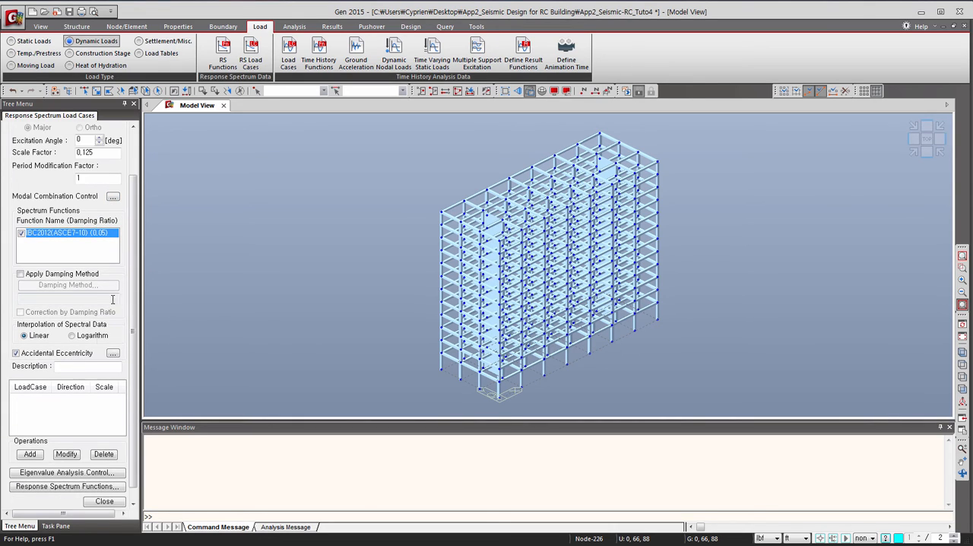
left_click(39, 472)
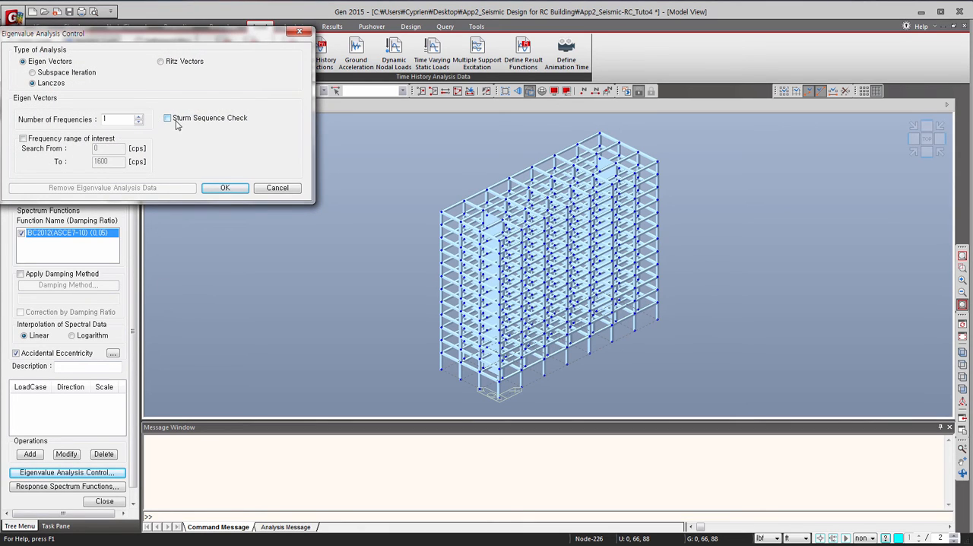
left_click(32, 72)
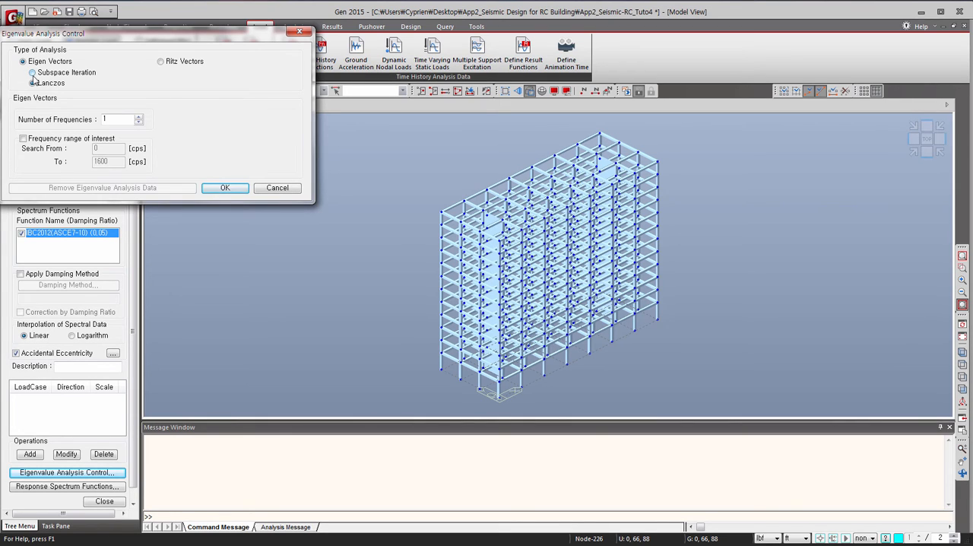
left_click(139, 117)
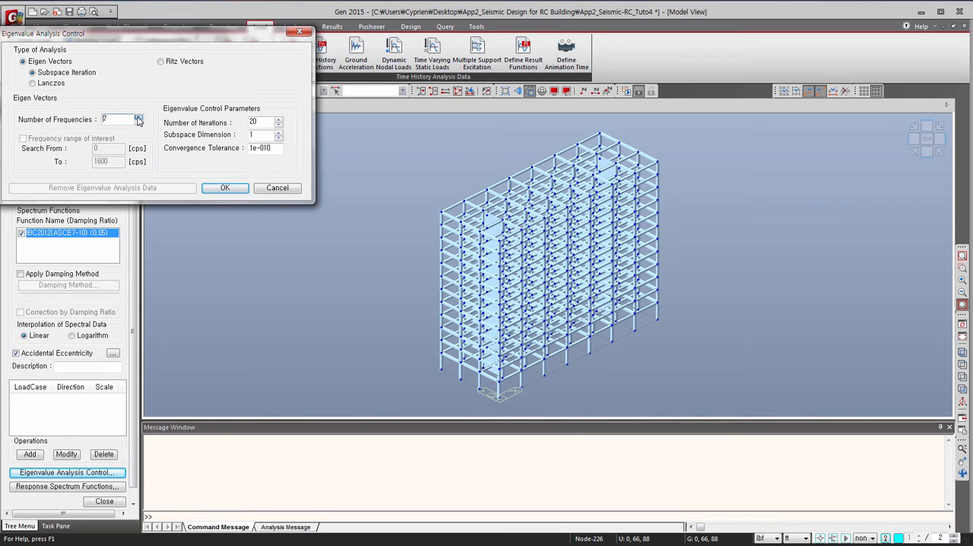
left_click(138, 117)
left_click(139, 117)
left_click(139, 117)
left_click(229, 188)
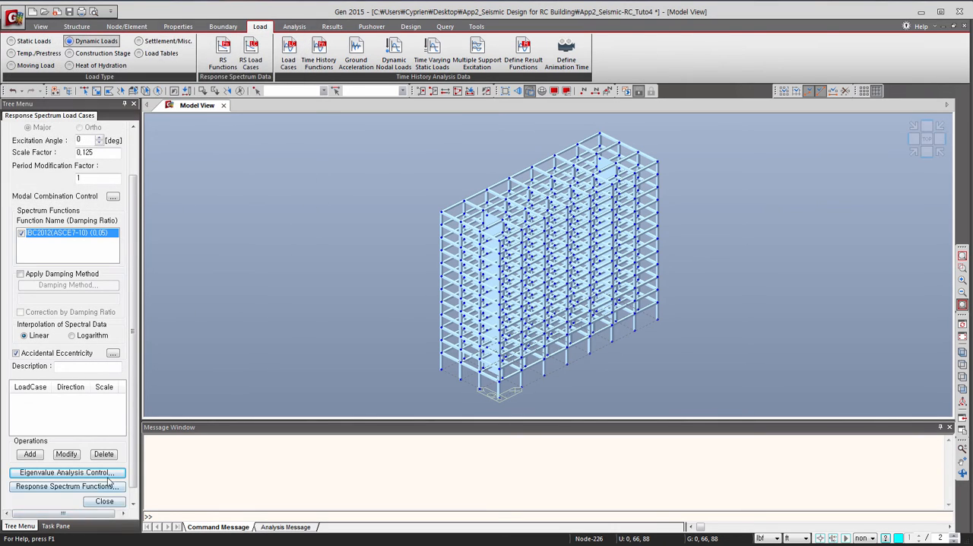
Set the modal combination type to SRSS and add the RX load case.
left_click(112, 197)
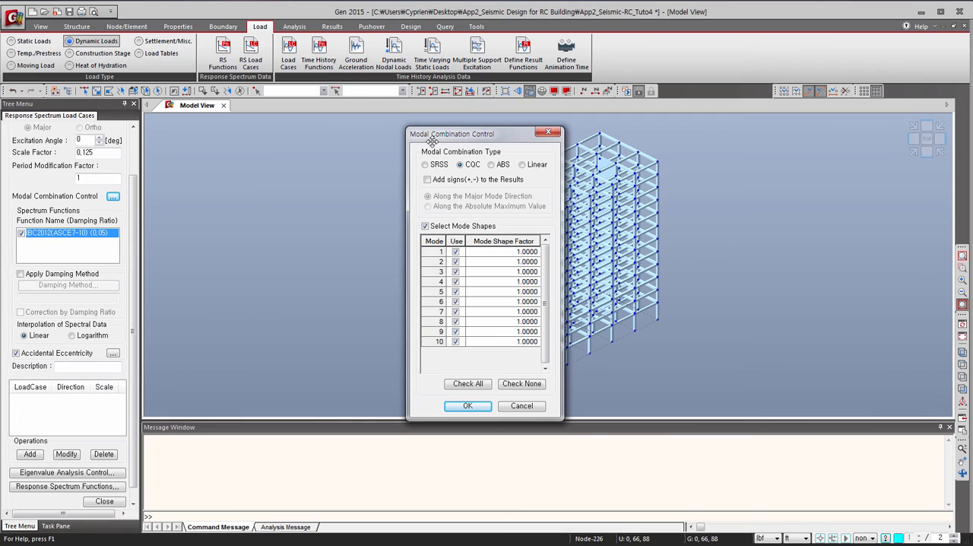
left_click(425, 165)
left_click(468, 405)
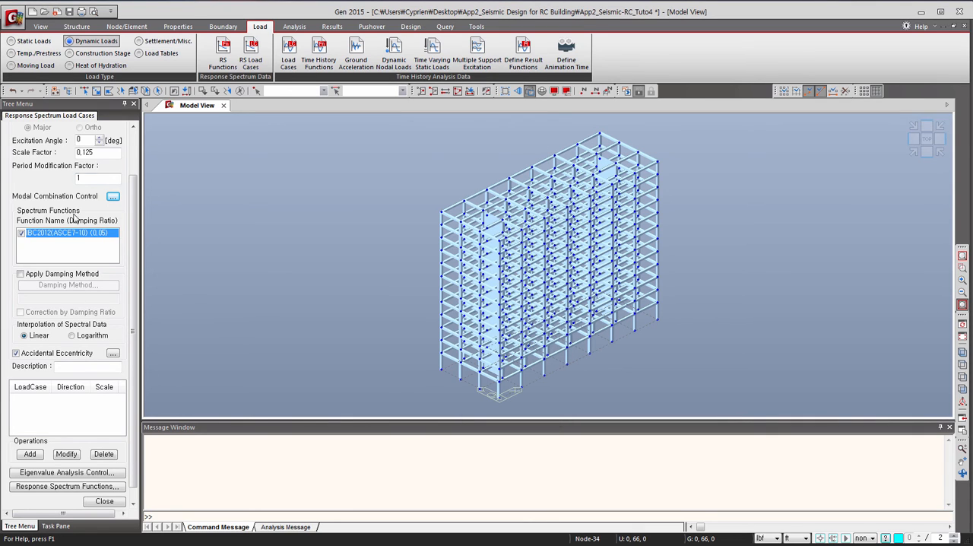
left_click(32, 454)
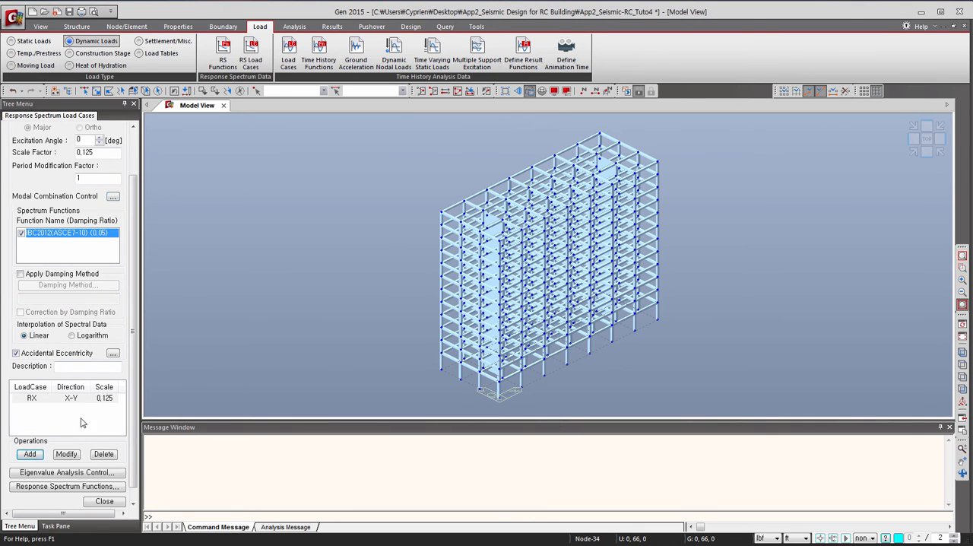
Add response spectrum case RY with an excitation angle of 90 degrees, keeping SRSS combination, and close the load case settings.
scroll(82, 150, "up", 2)
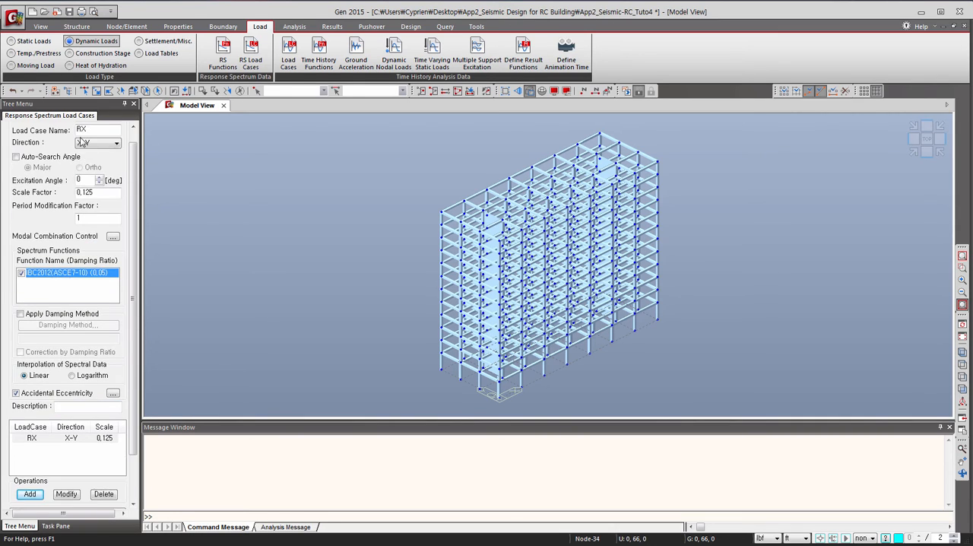
scroll(83, 143, "up", 1)
left_click(95, 143)
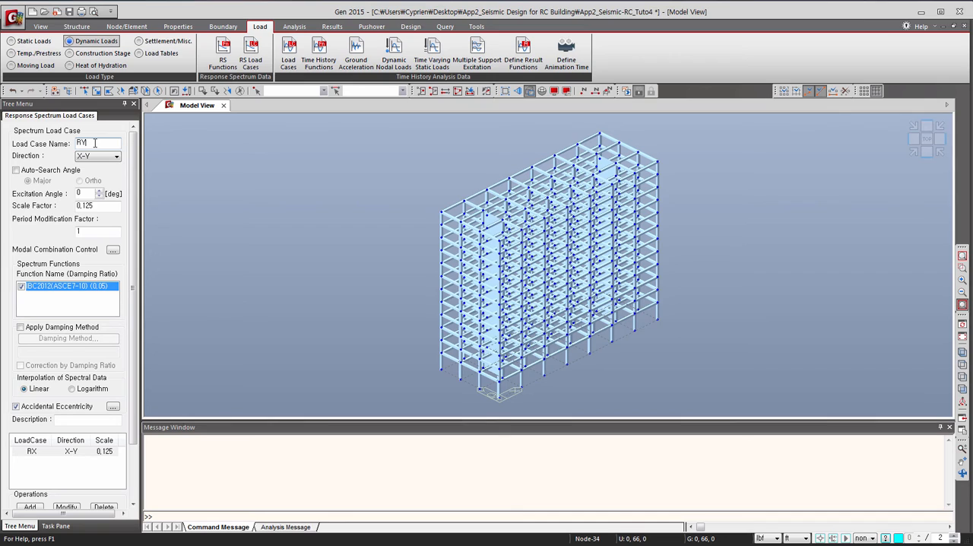
left_click_drag(86, 195, 70, 195)
left_click(112, 249)
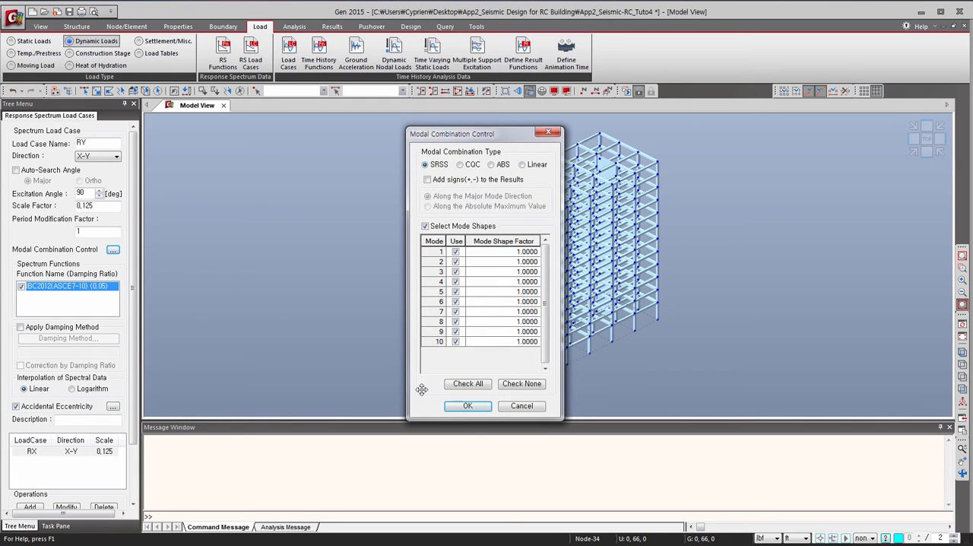
left_click(464, 406)
scroll(135, 419, "down", 3)
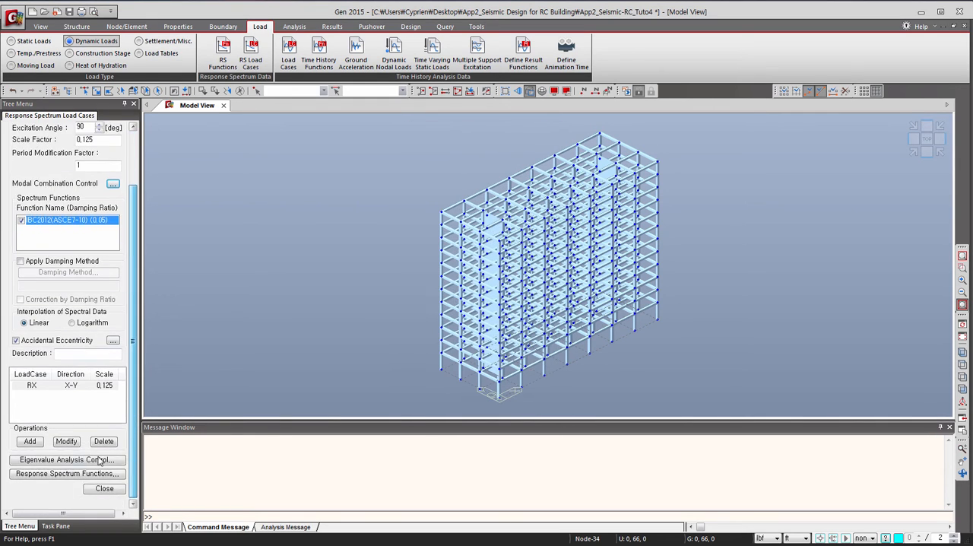
left_click(30, 441)
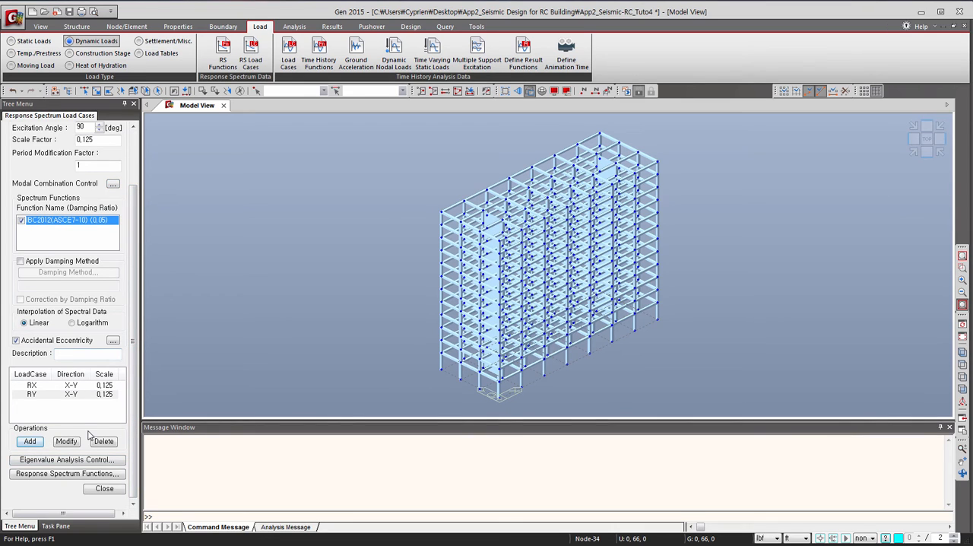
left_click(103, 489)
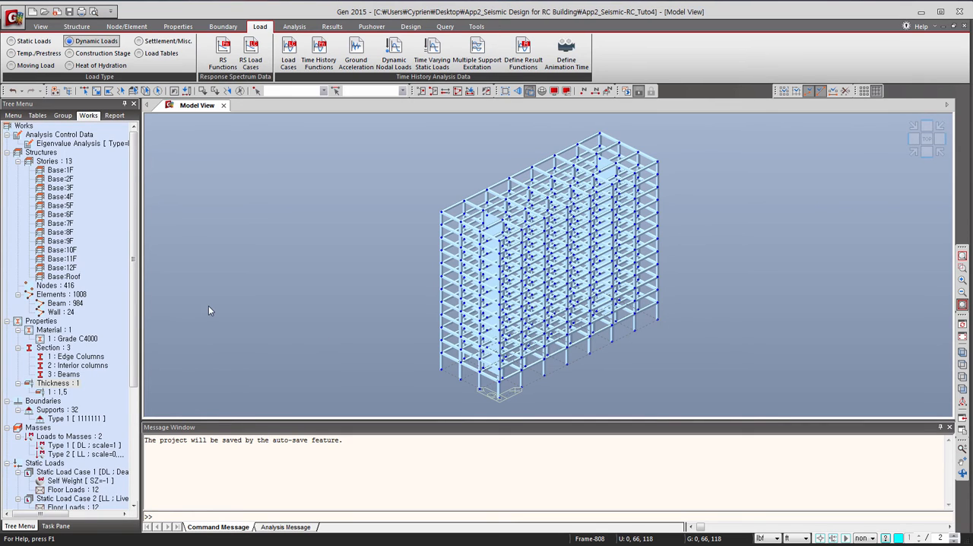
Define the P-Delta analysis combination with load case DL at scale factor 1 and load case LL at its own scale factor.
left_click(295, 27)
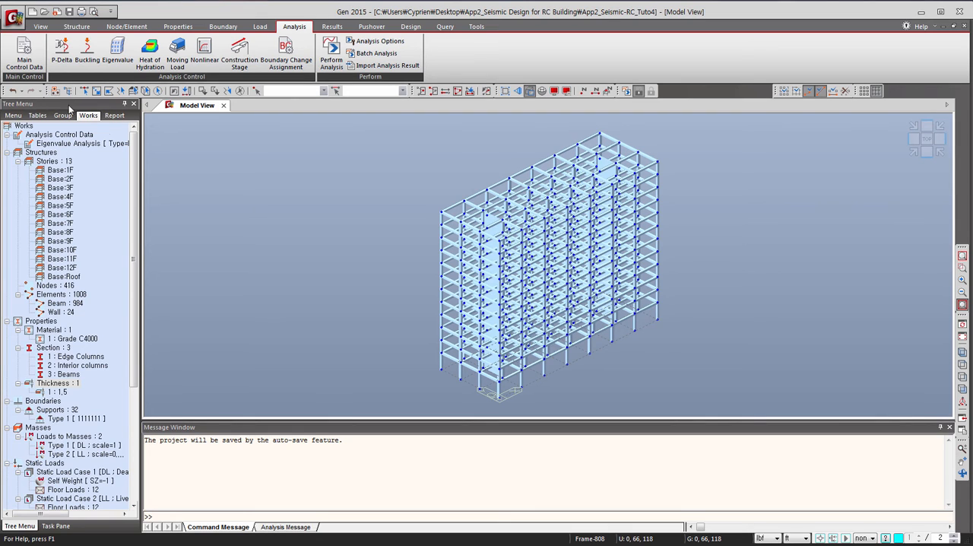
left_click(64, 54)
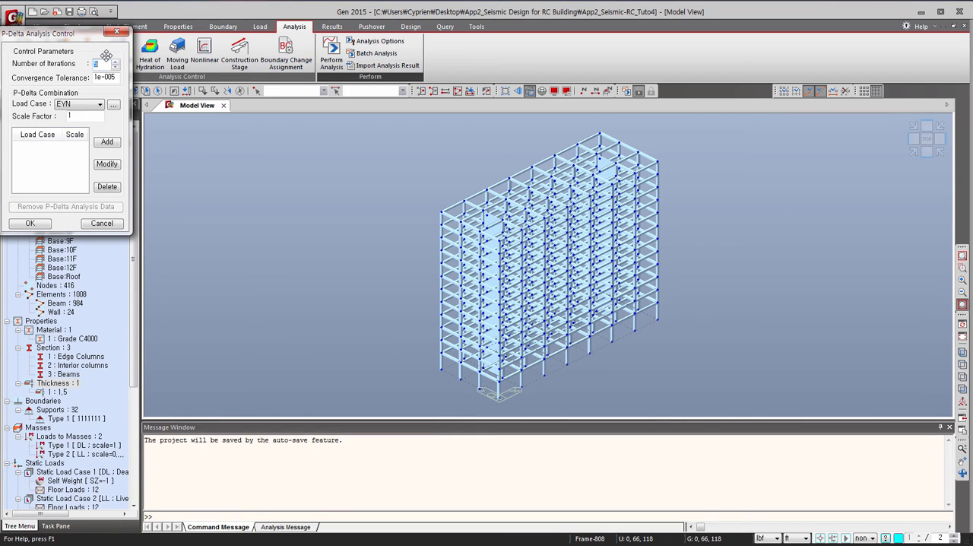
left_click(68, 107)
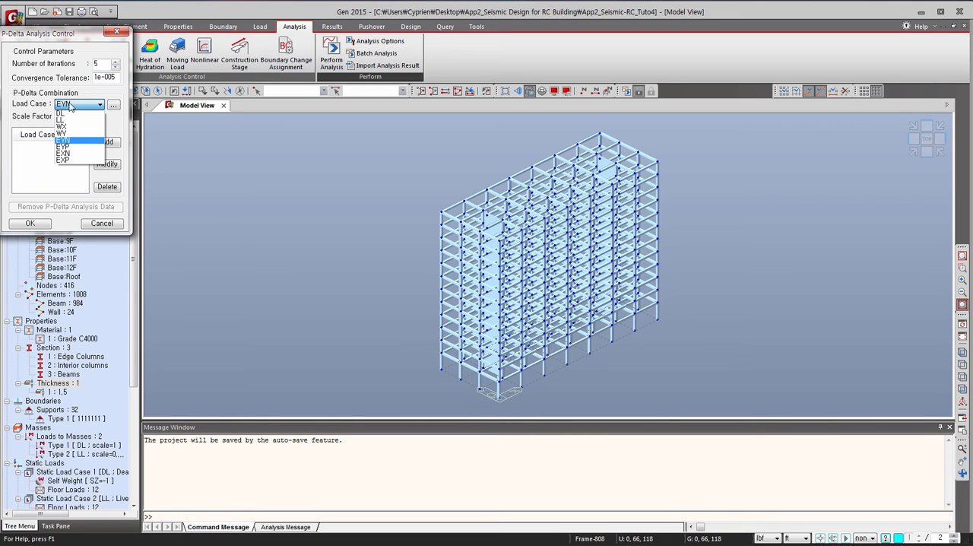
left_click(71, 113)
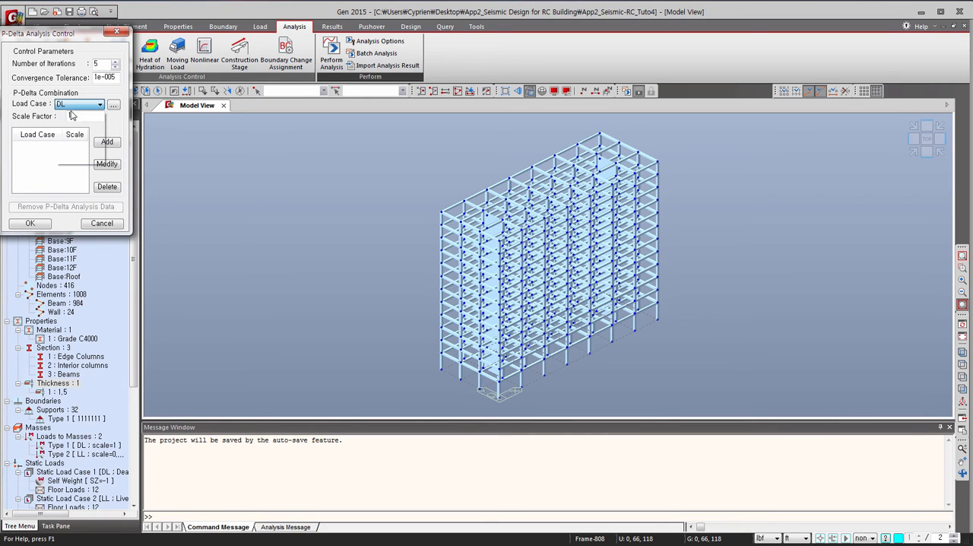
left_click(106, 142)
left_click(81, 104)
left_click(80, 120)
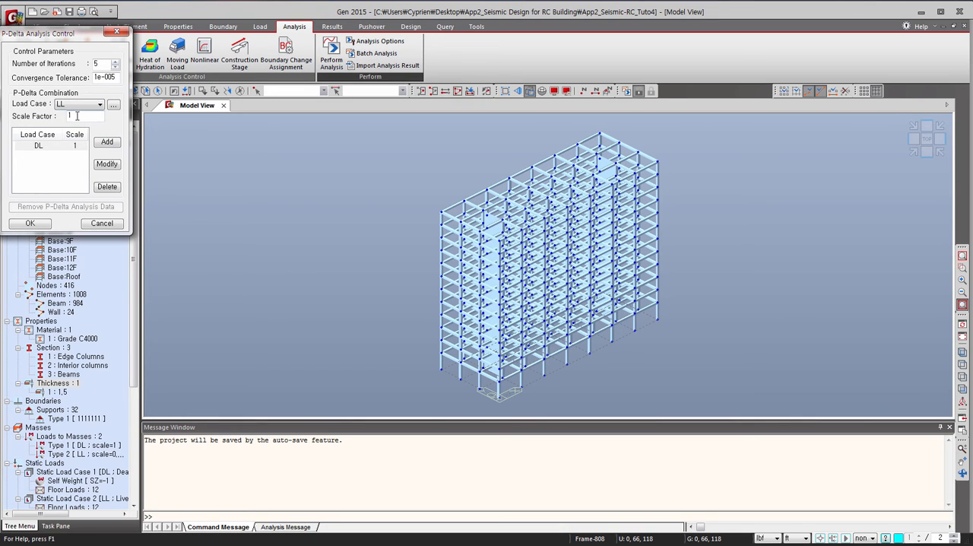
double_click(70, 116)
left_click(107, 142)
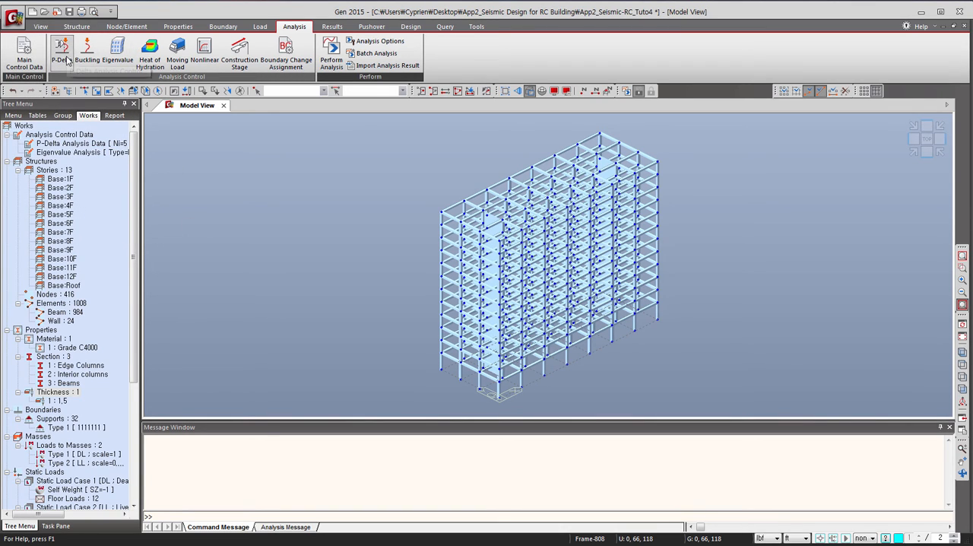
Check and accept the eigenvalue analysis settings, and run the structural analysis.
left_click(115, 49)
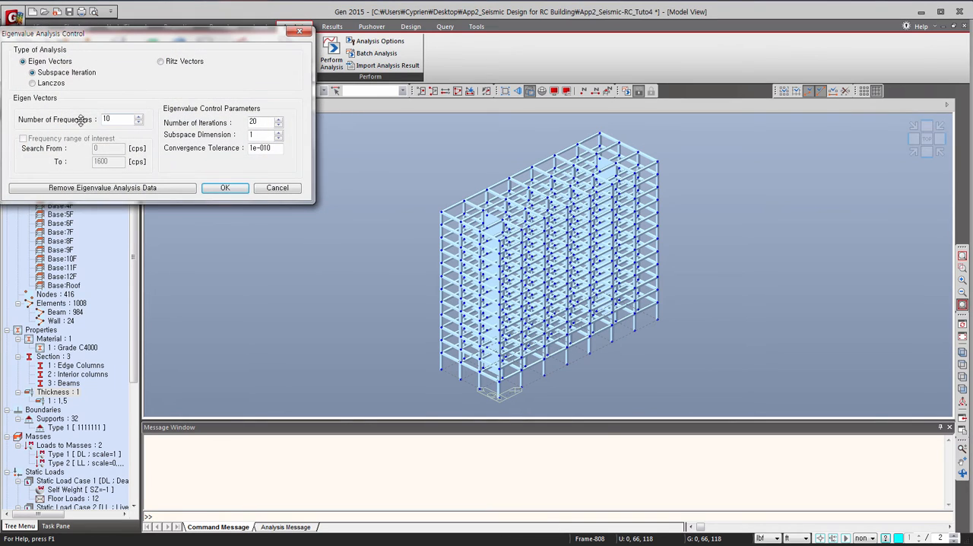
left_click(215, 189)
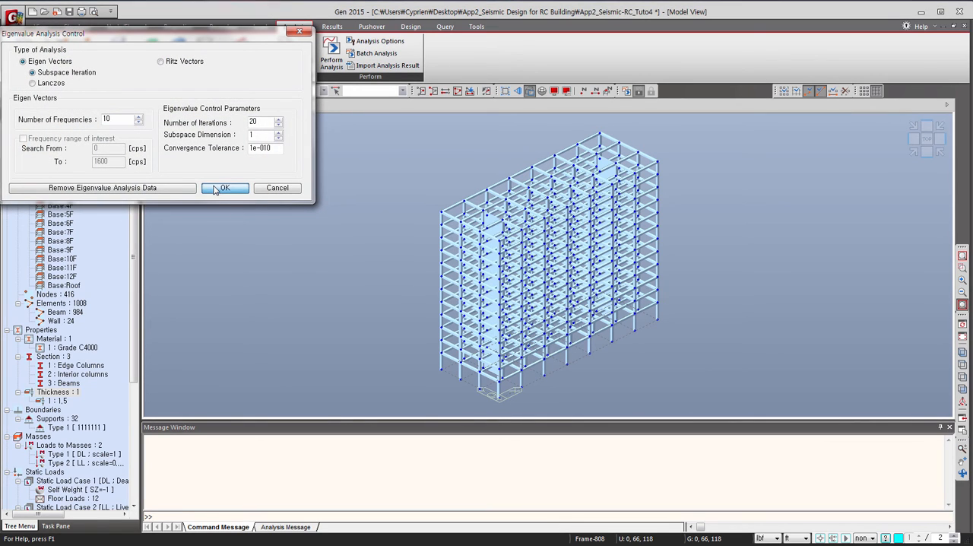
left_click(331, 54)
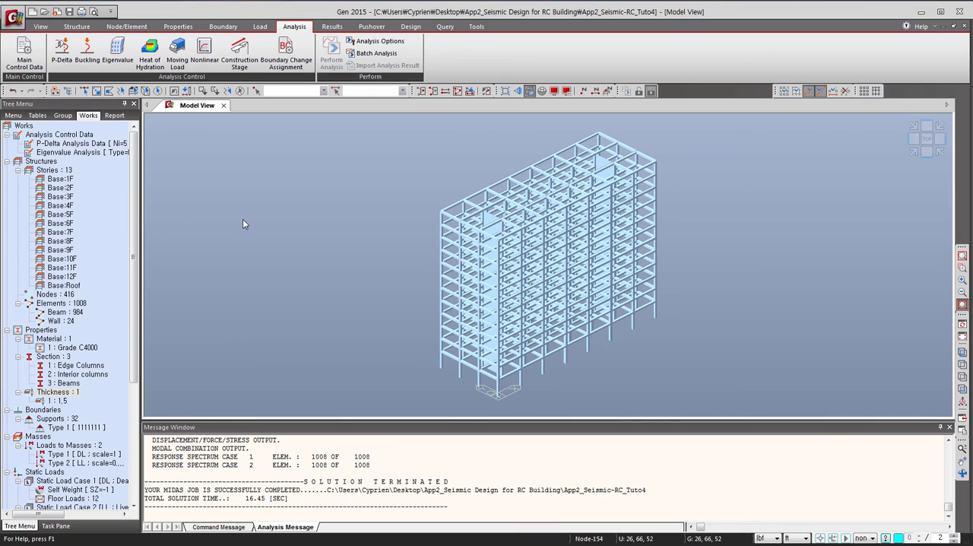
Display the DXYZ displacement contour of the building for static load case DL.
left_click(330, 28)
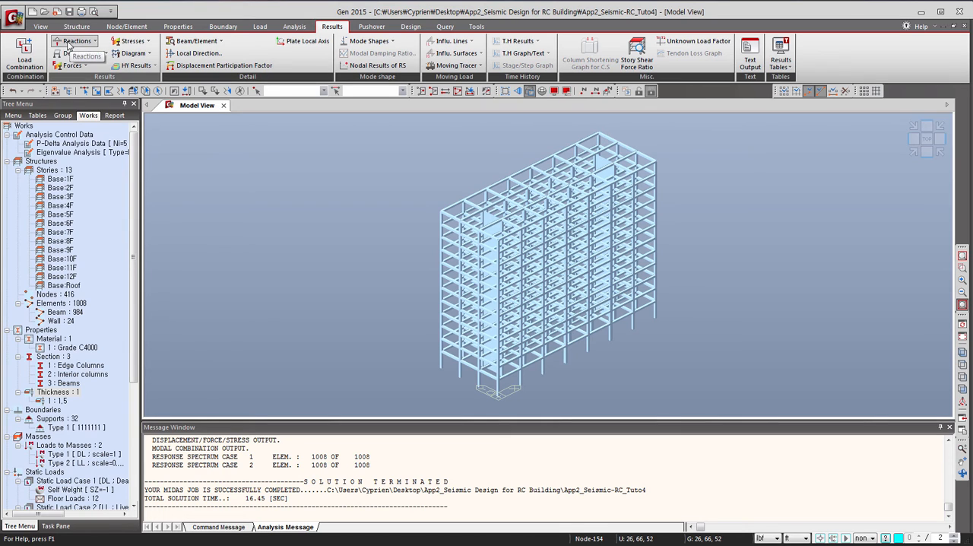
left_click(95, 55)
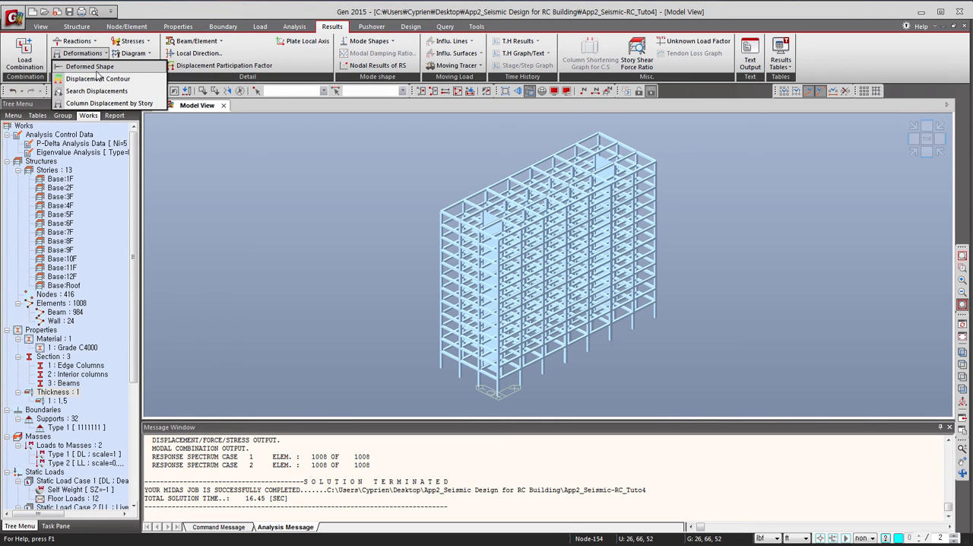
left_click(99, 80)
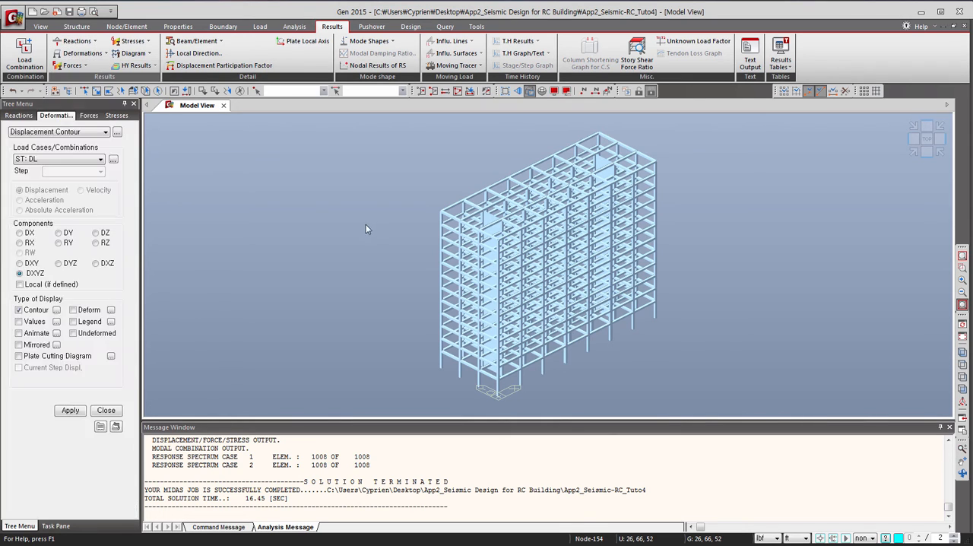
left_click(69, 410)
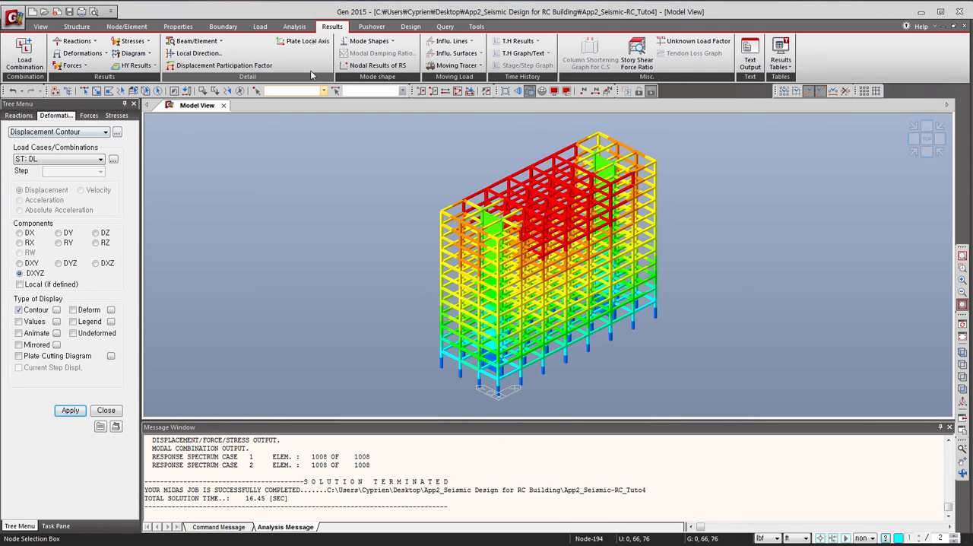
Display the FXYZ reaction forces for load case DL and inspect them at the building's supports from several angles.
left_click(76, 42)
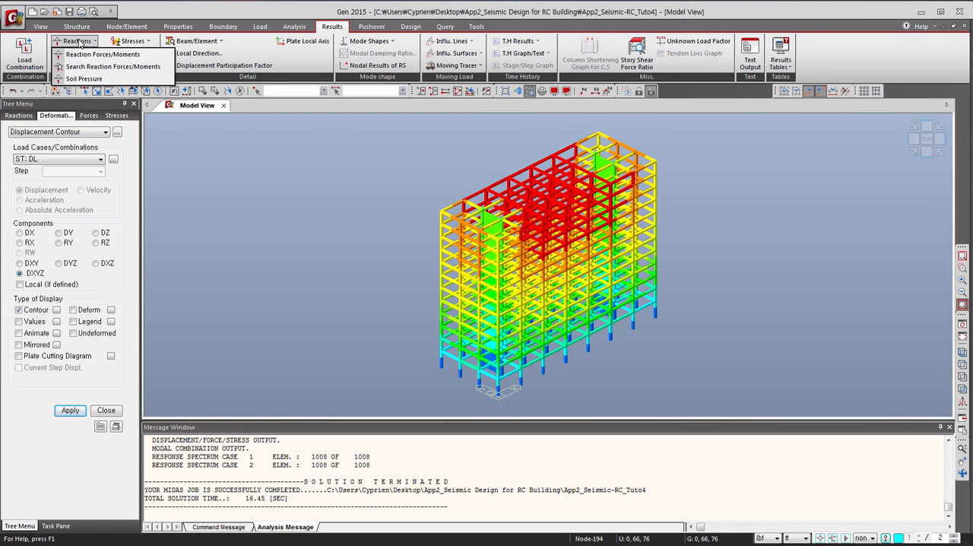
left_click(84, 56)
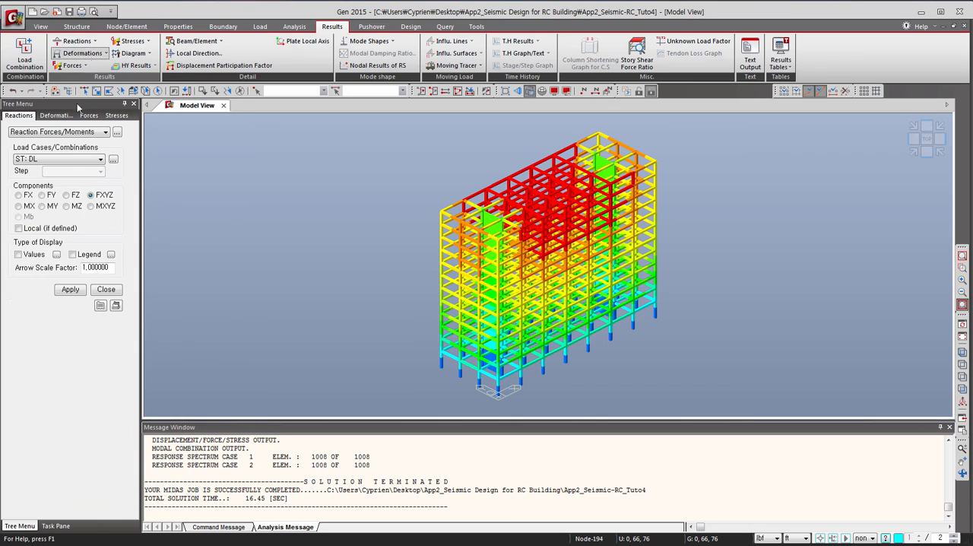
left_click(70, 289)
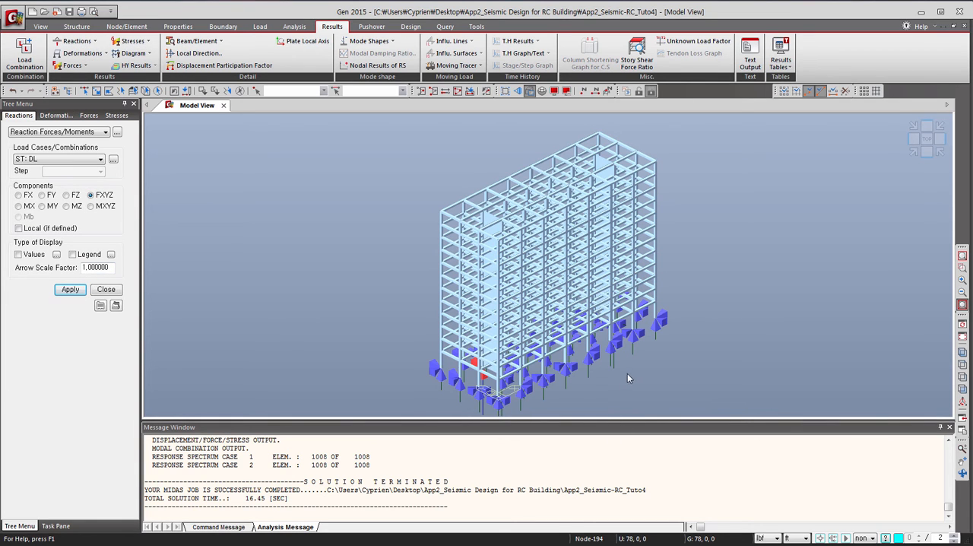
middle_click_drag(614, 375, 606, 291)
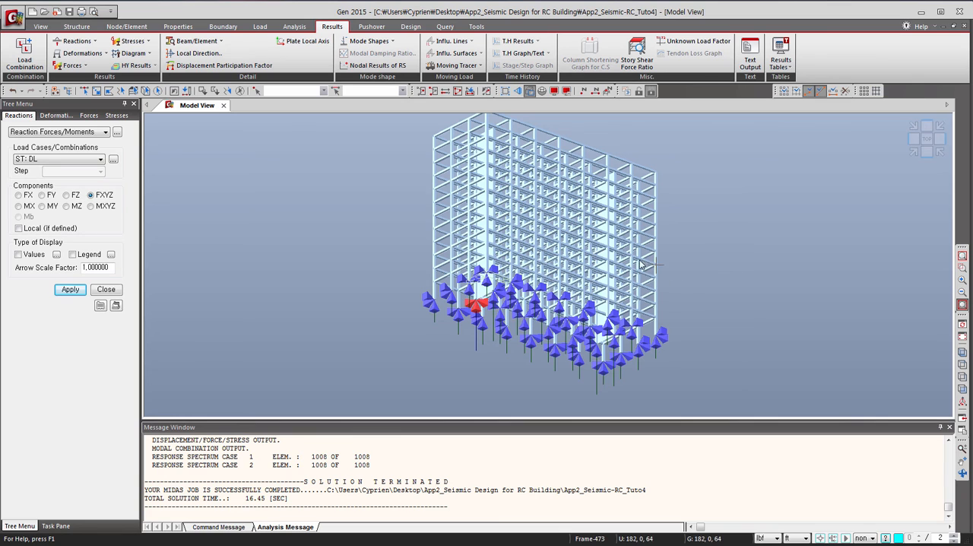
middle_click_drag(588, 231, 585, 302, "ctrl")
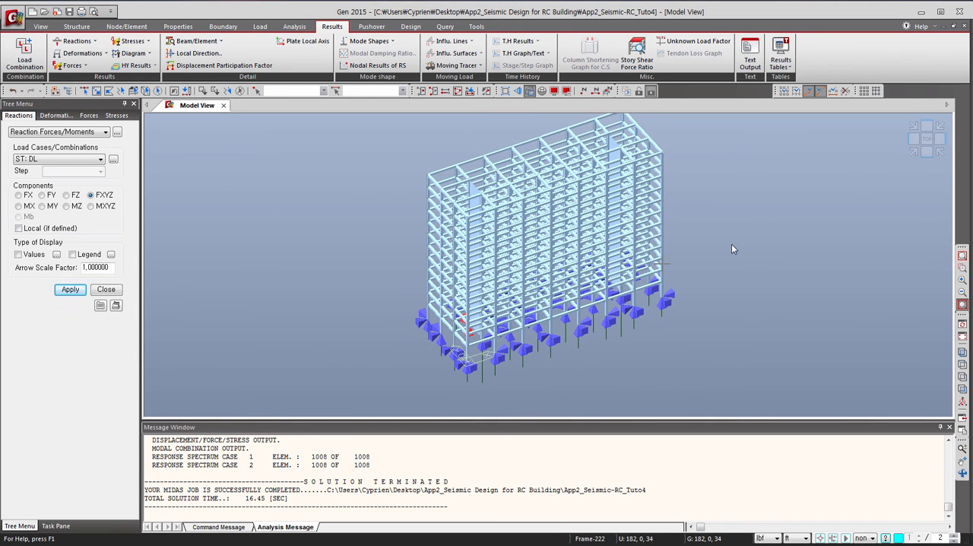
mouse_move(731, 244)
middle_click_drag(723, 185, 720, 199)
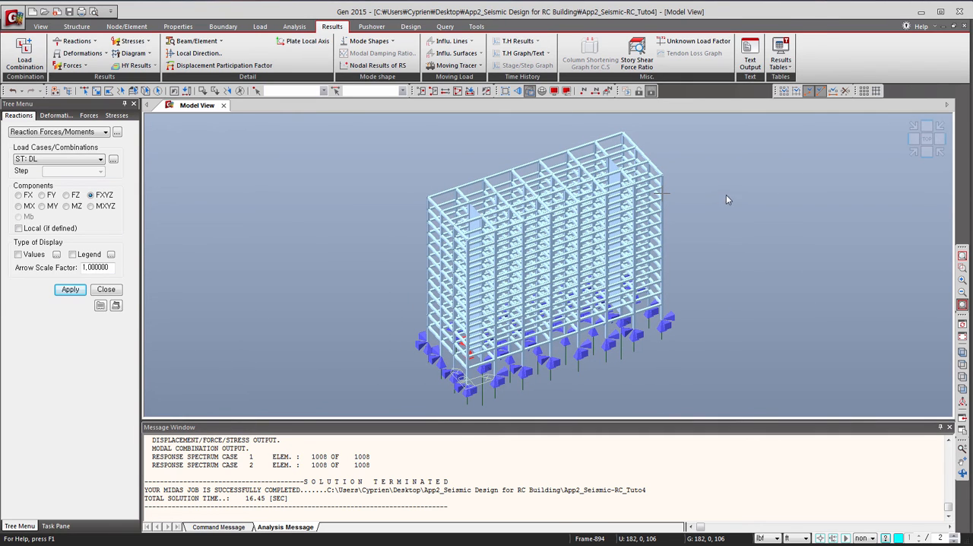
Start automatic generation of the concrete design load combinations with ACI318-11 as the design code.
left_click(403, 27)
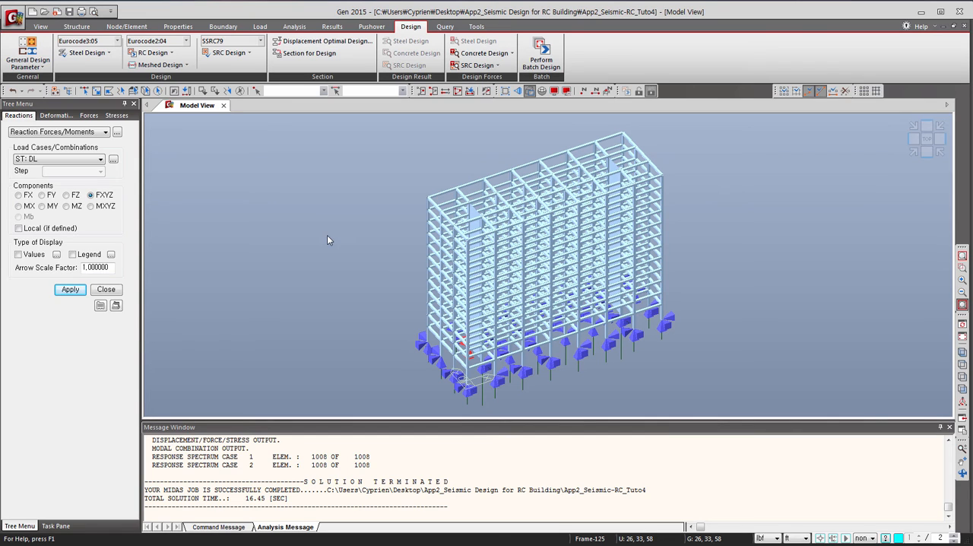
left_click(332, 27)
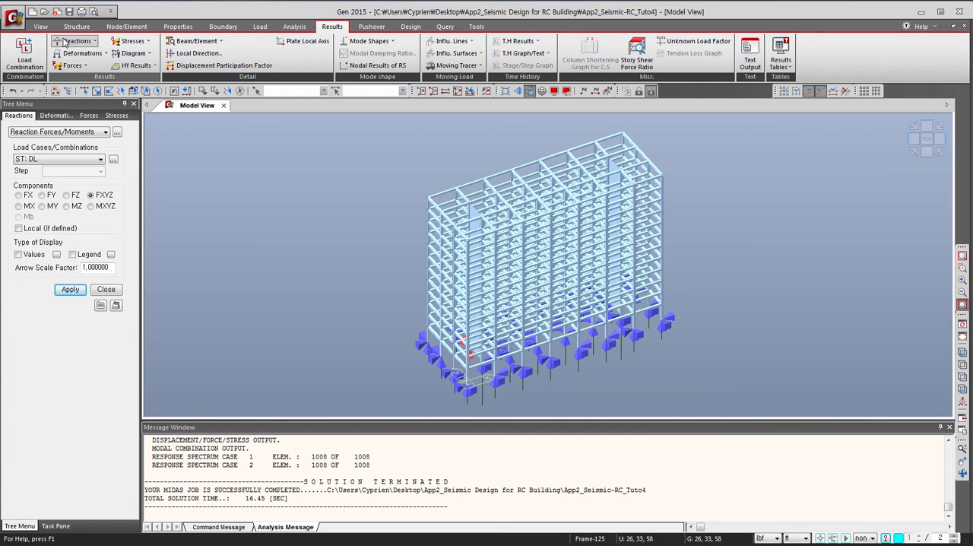
left_click(24, 56)
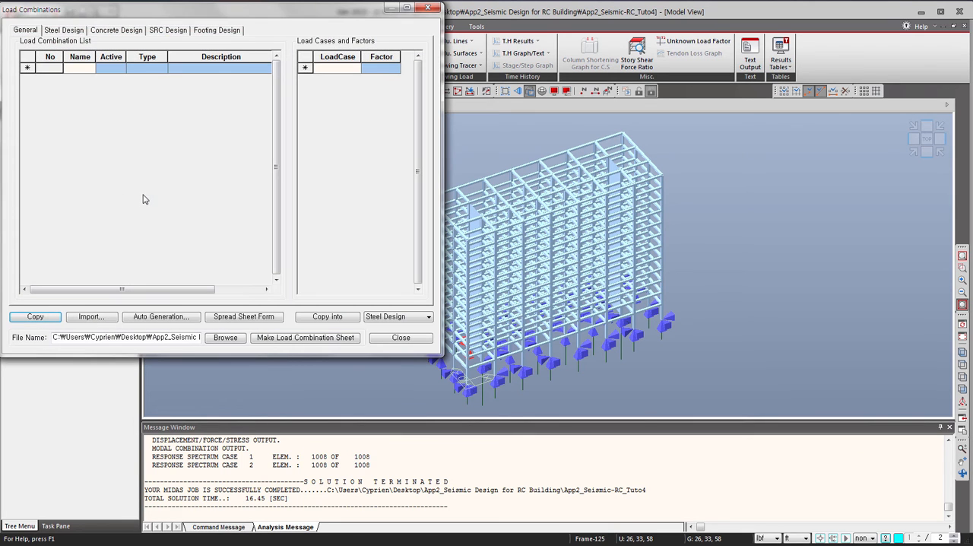
left_click_drag(123, 16, 143, 42)
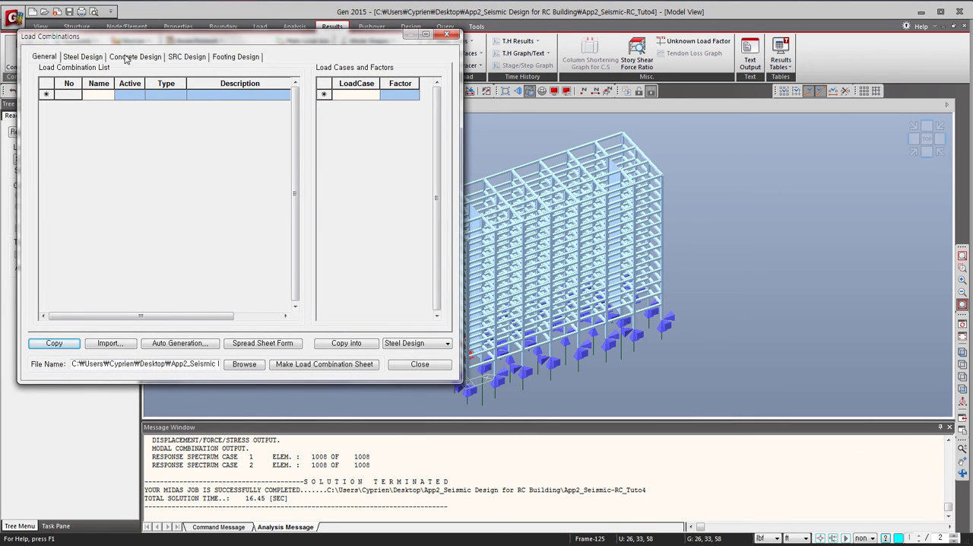
left_click(130, 56)
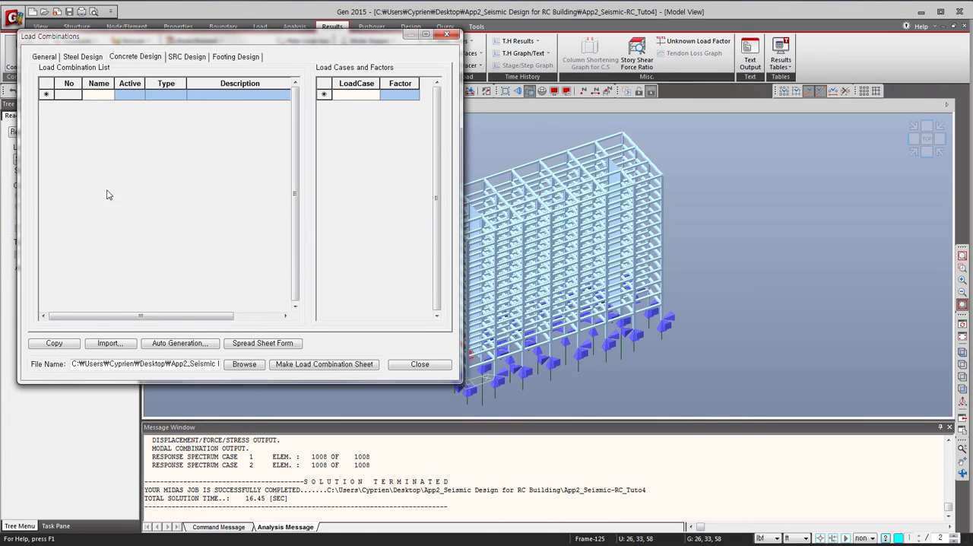
left_click(177, 343)
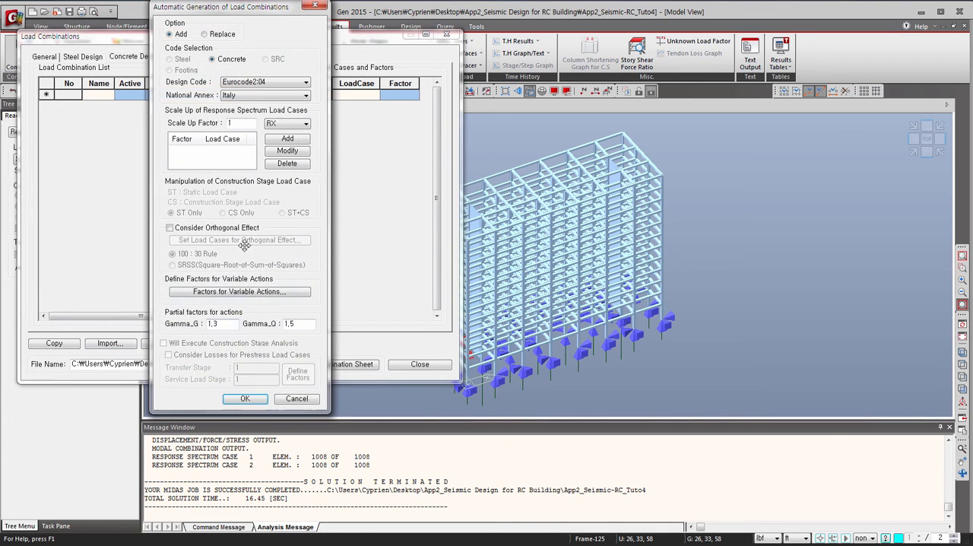
left_click(235, 82)
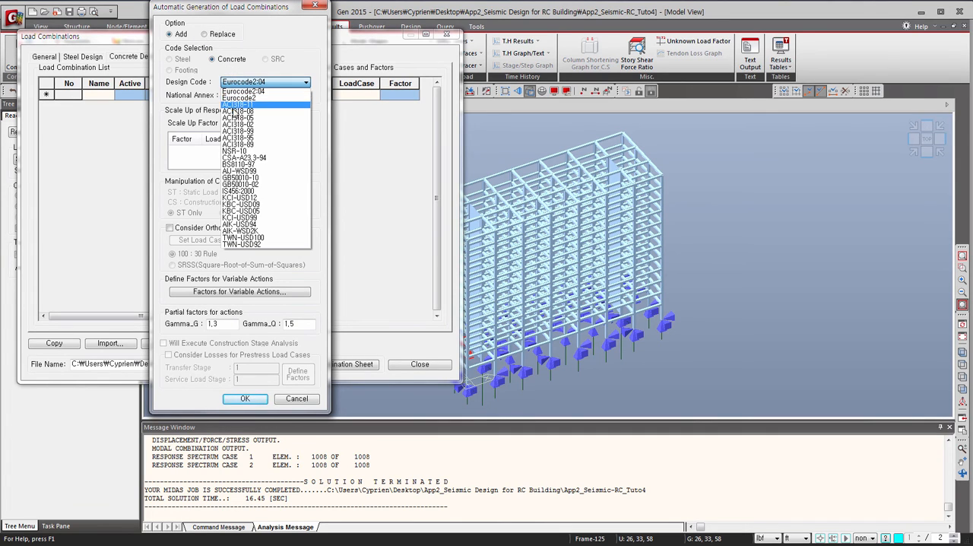
left_click(238, 104)
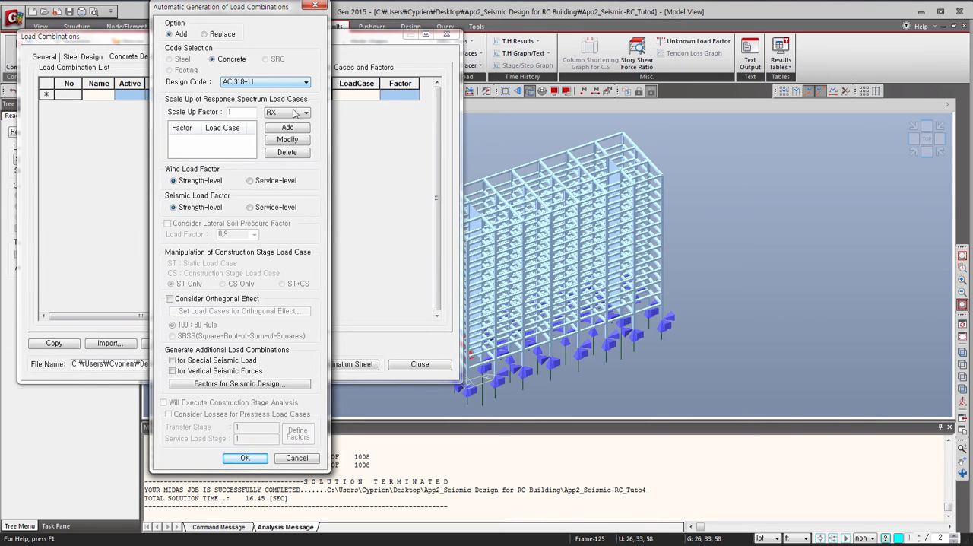
Add scale-up factors of 1.48 for RX and 1 for RY, generate the concrete load combinations and close their list.
left_click(253, 115)
left_click(287, 127)
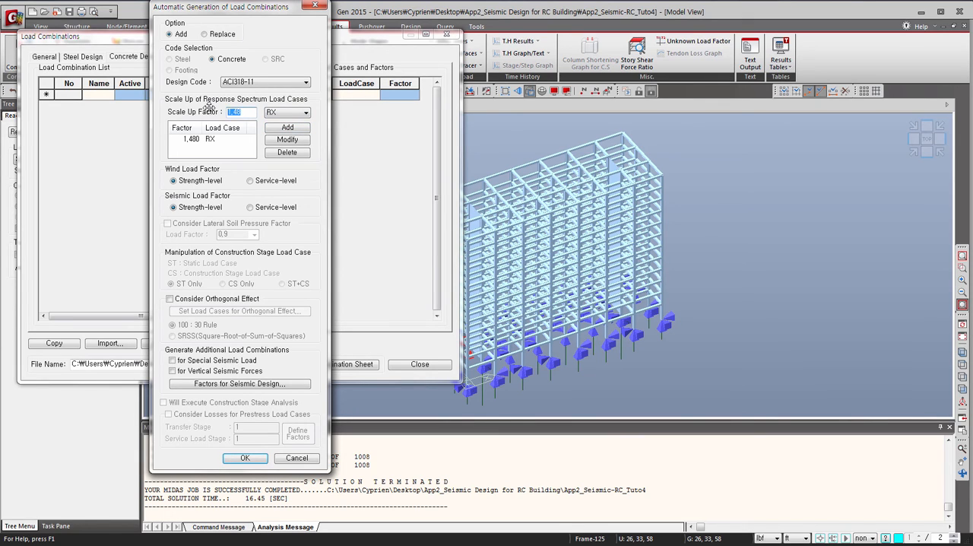
type("1")
left_click(277, 113)
left_click(275, 130)
left_click(278, 127)
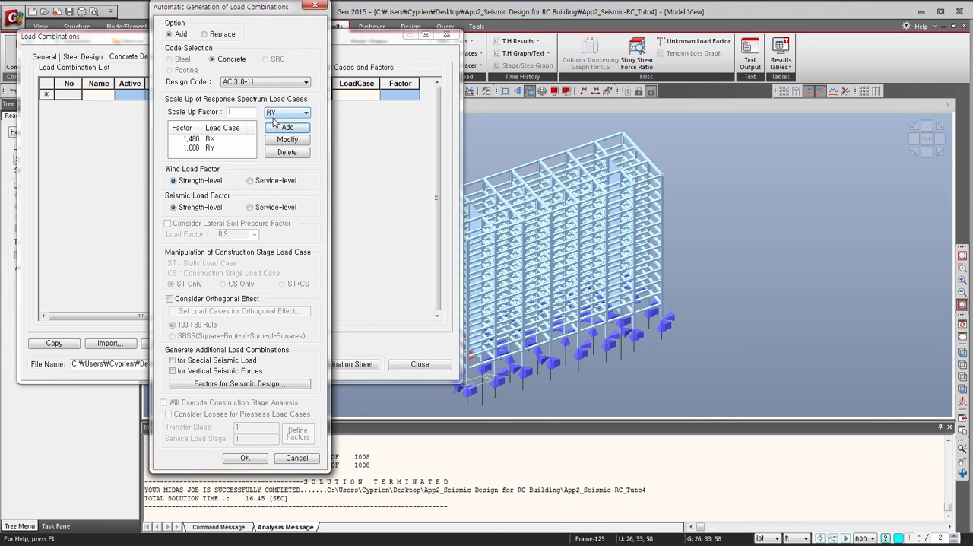
left_click(254, 459)
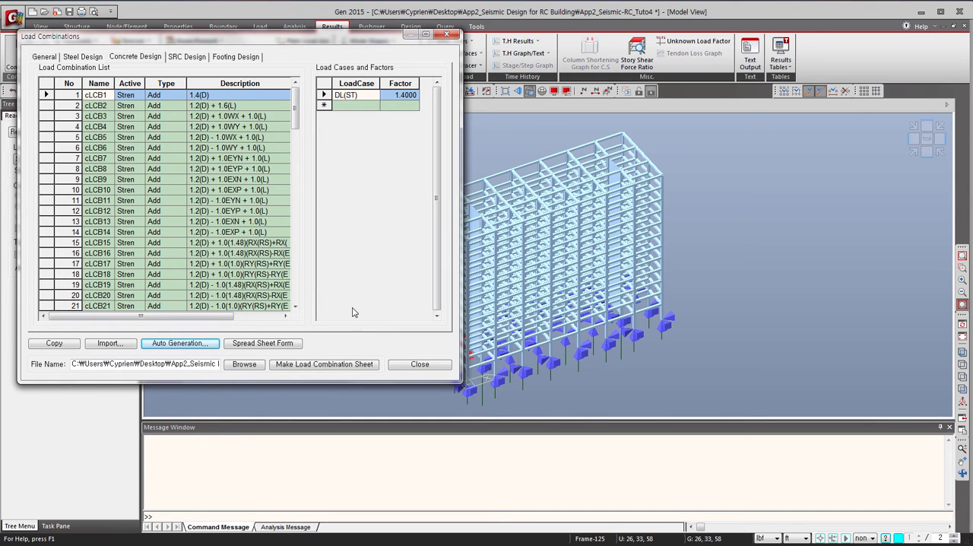
left_click(424, 365)
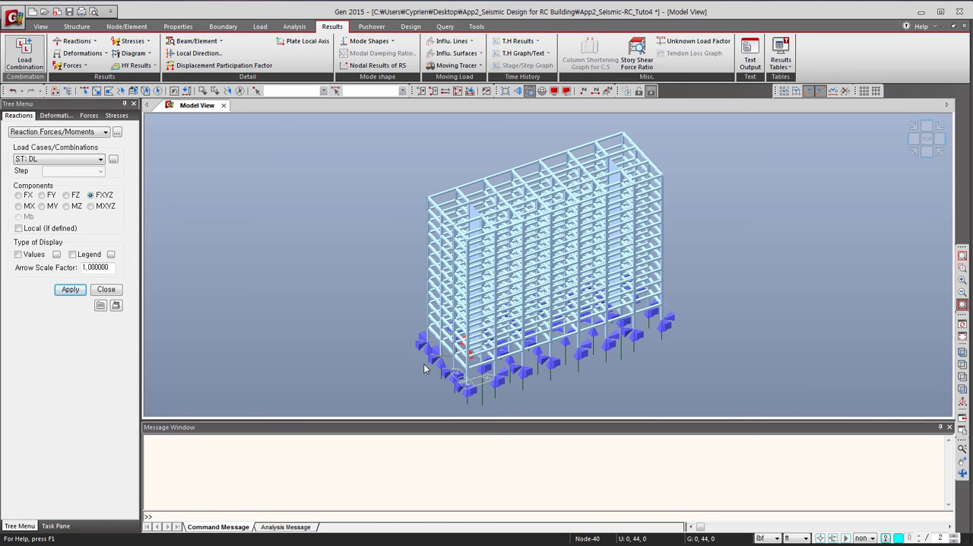
Open the response spectrum story shear results table for load cases RX(RS) and RY(RS).
left_click(782, 67)
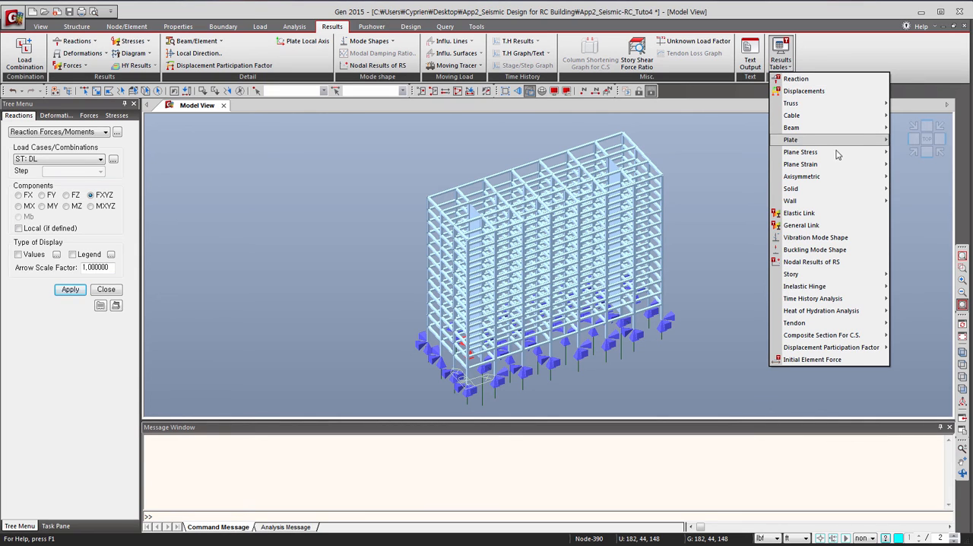
mouse_move(842, 175)
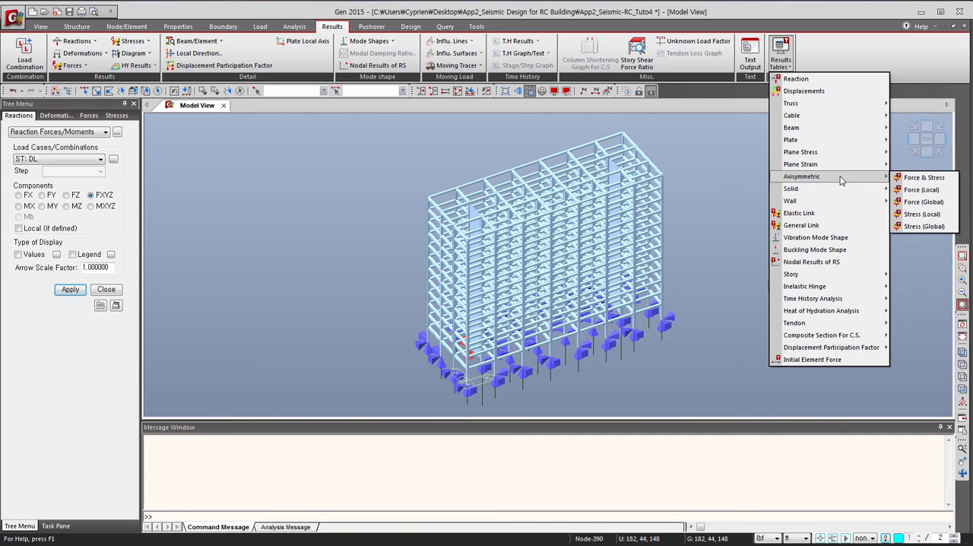
mouse_move(846, 197)
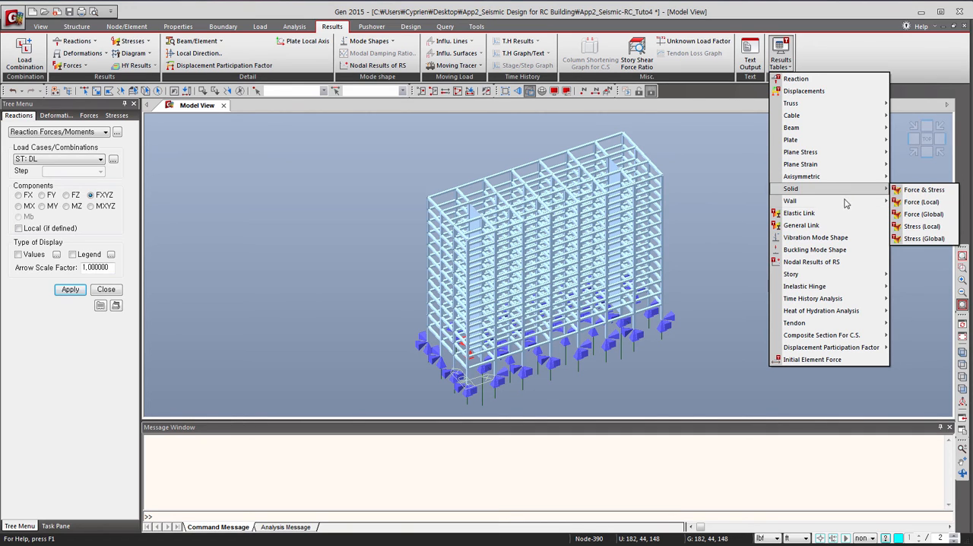
mouse_move(830, 277)
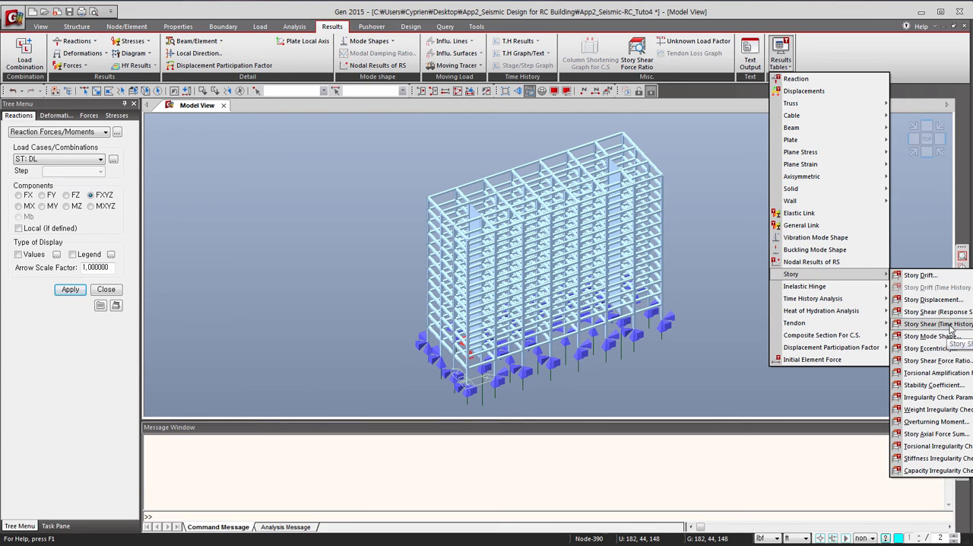
left_click(950, 325)
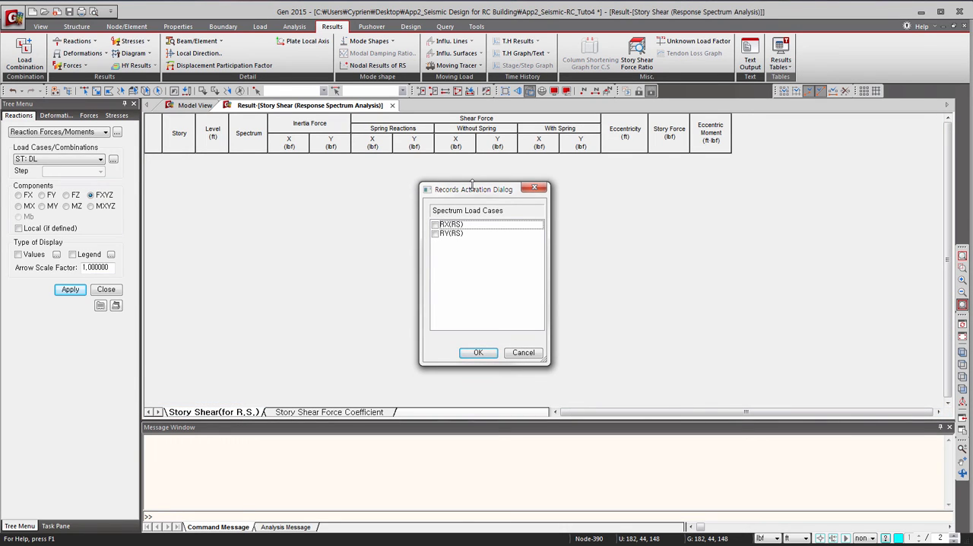
left_click(434, 225)
left_click(435, 234)
left_click(478, 351)
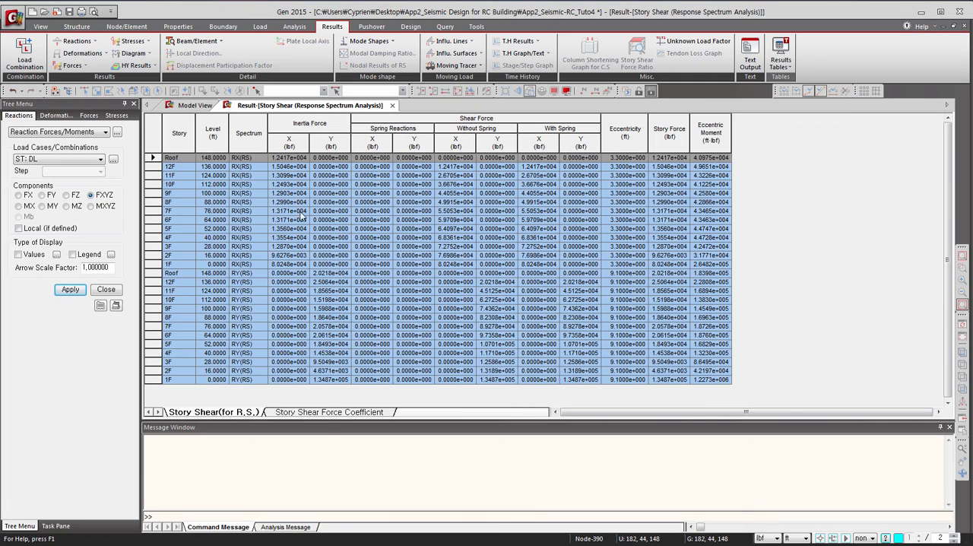
Examine the story shear force coefficients, recheck the story shear table and return to the model view.
left_click(312, 412)
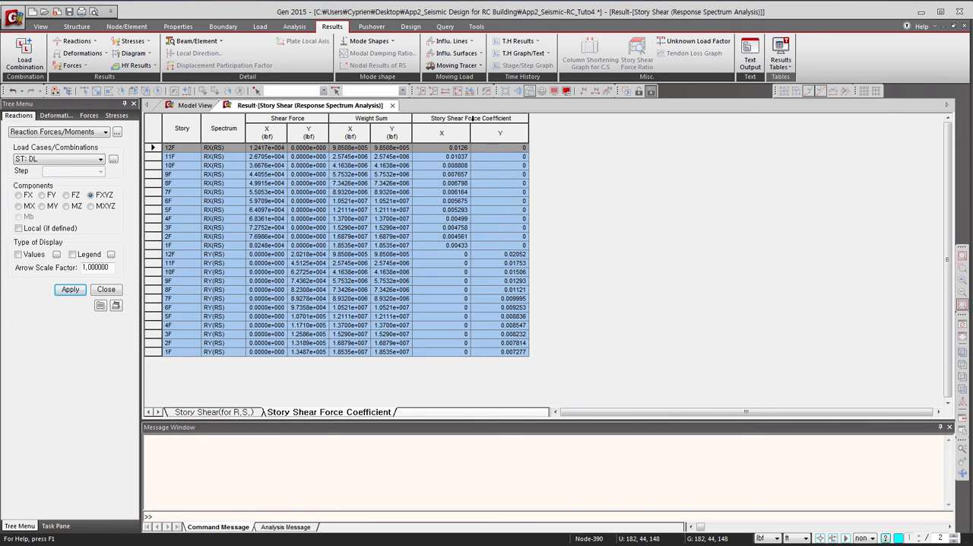
left_click(234, 412)
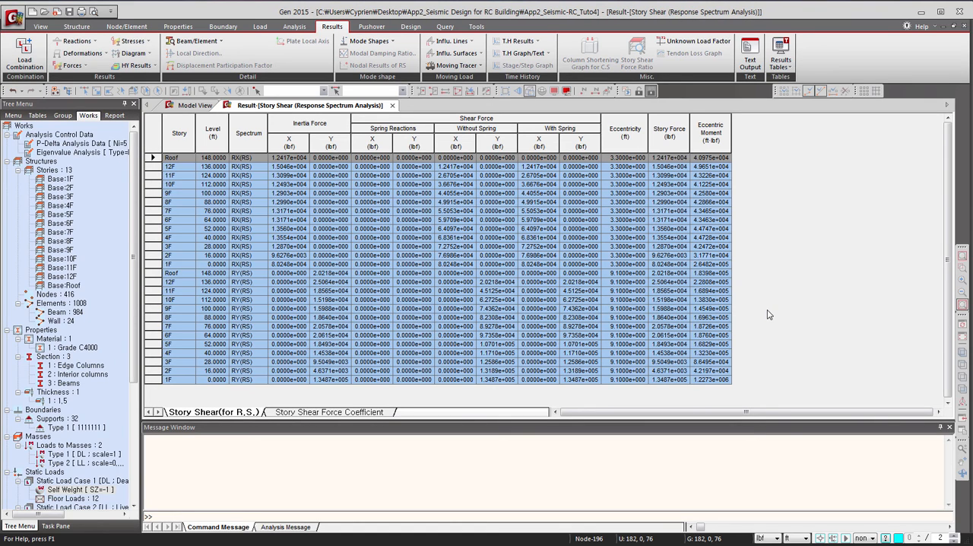
left_click(194, 105)
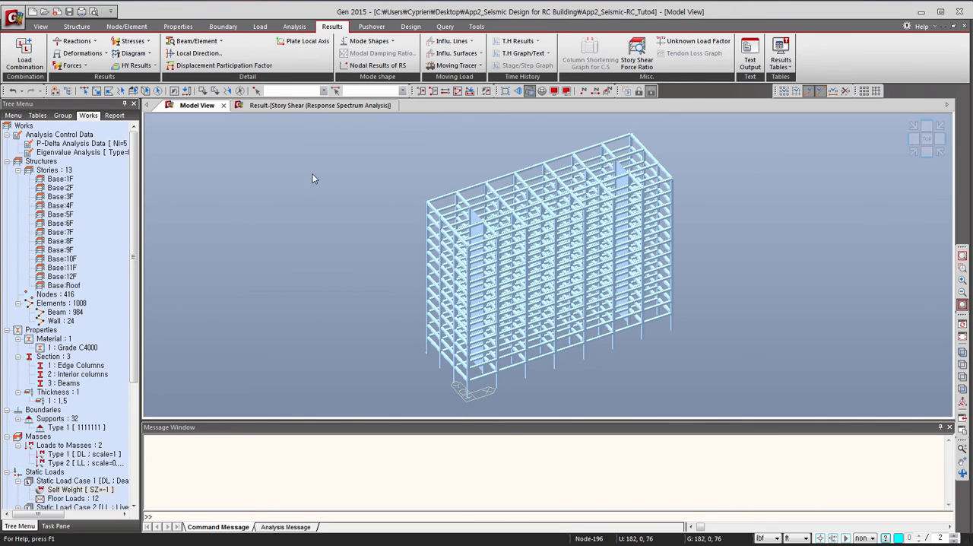
Open the seismic load profile of static seismic load case EXP to examine its X-direction story forces.
left_click(260, 26)
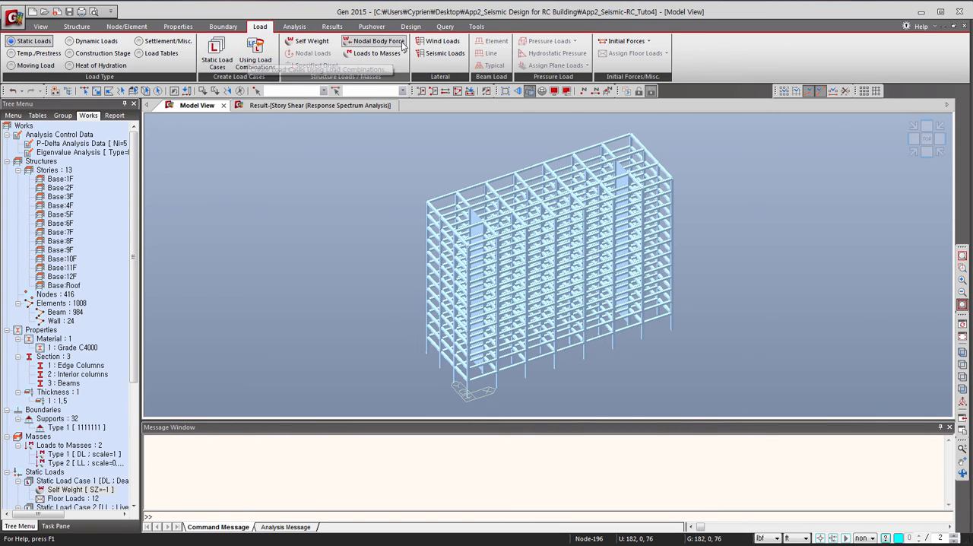
left_click(442, 54)
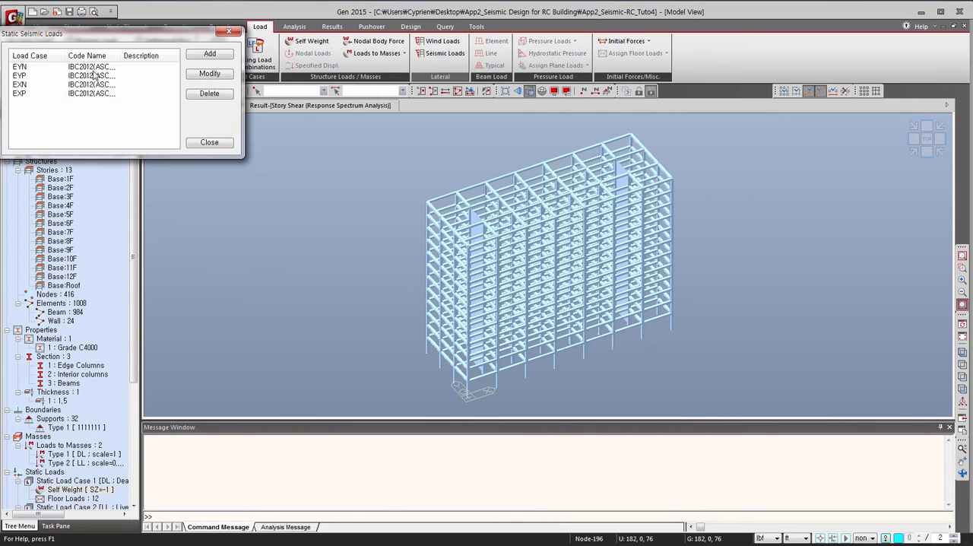
left_click(75, 95)
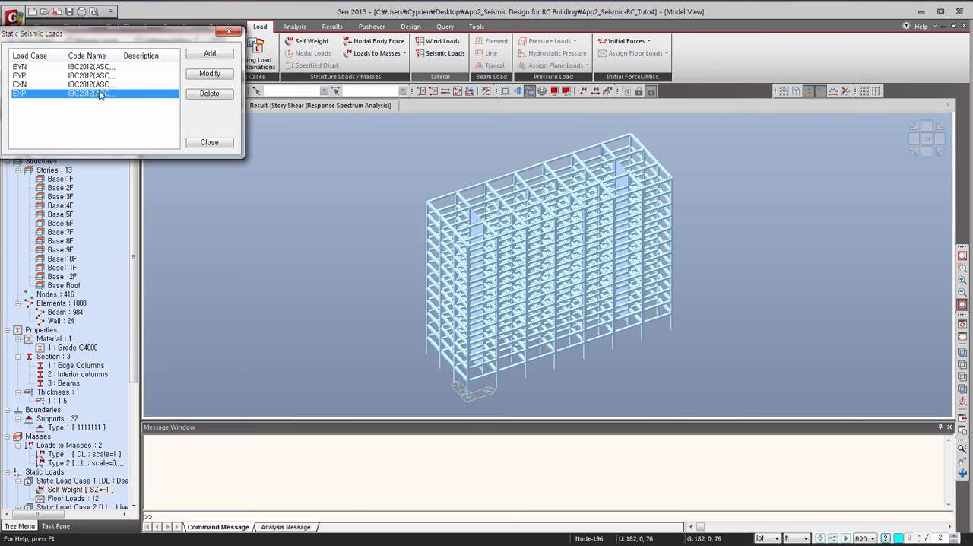
left_click(202, 74)
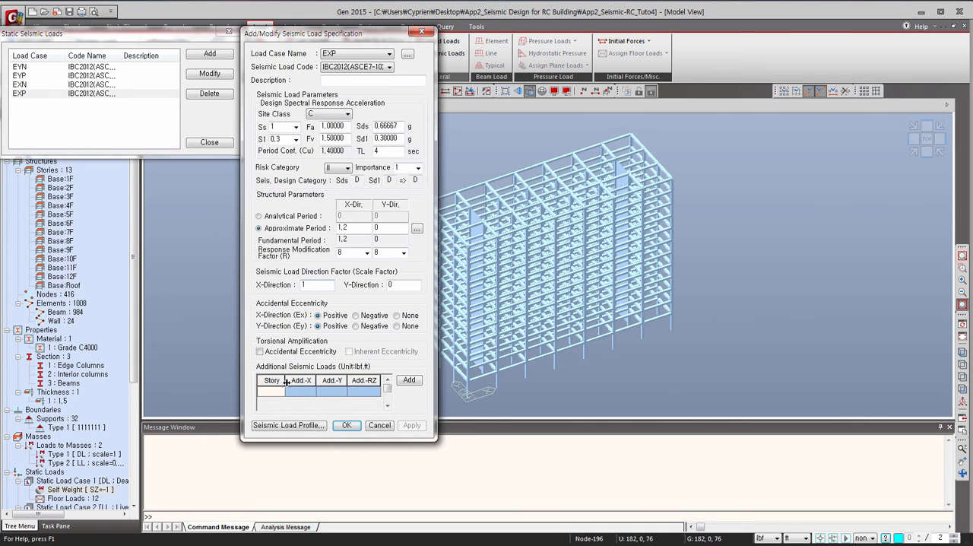
left_click(286, 426)
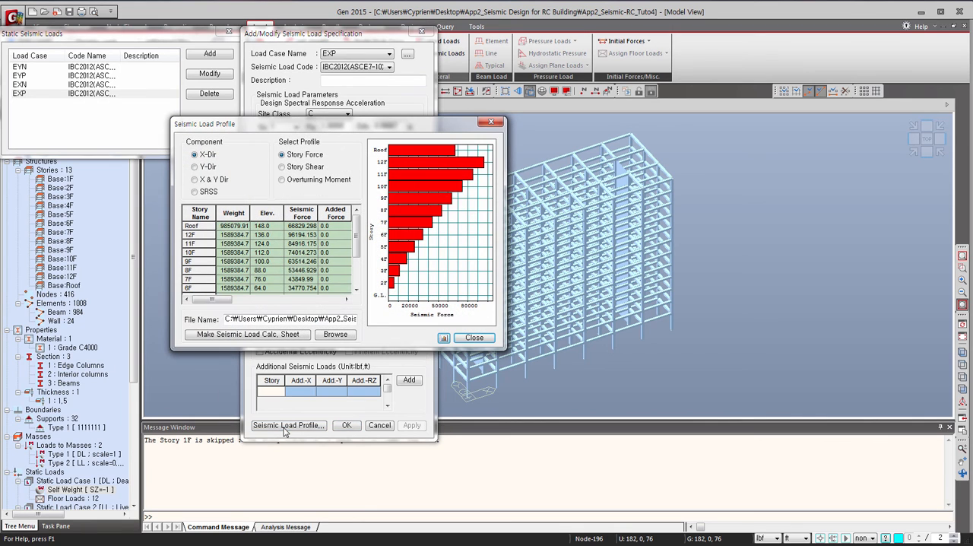
Display the X-direction story shear profile of EXP, and accept its load specification together with the deletion of the analysis results.
left_click(283, 167)
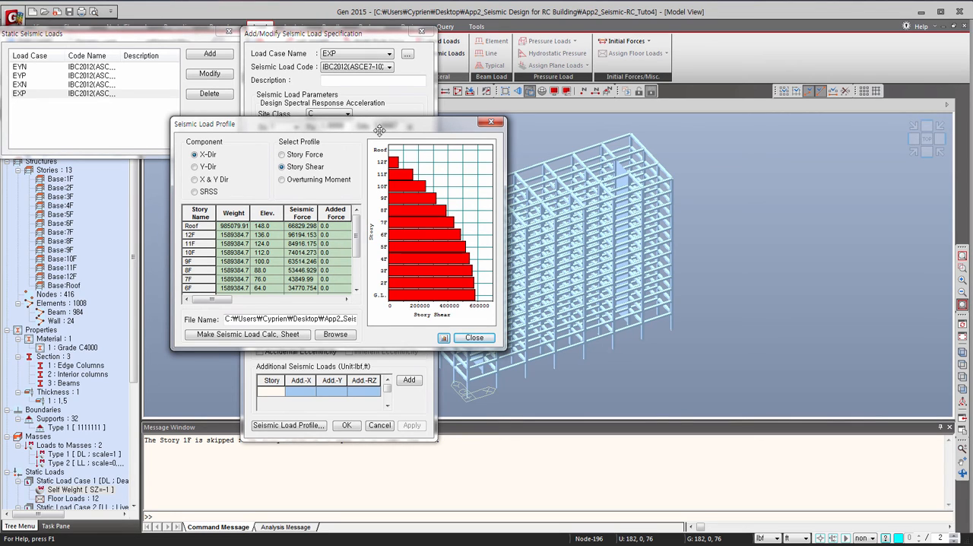
left_click(472, 338)
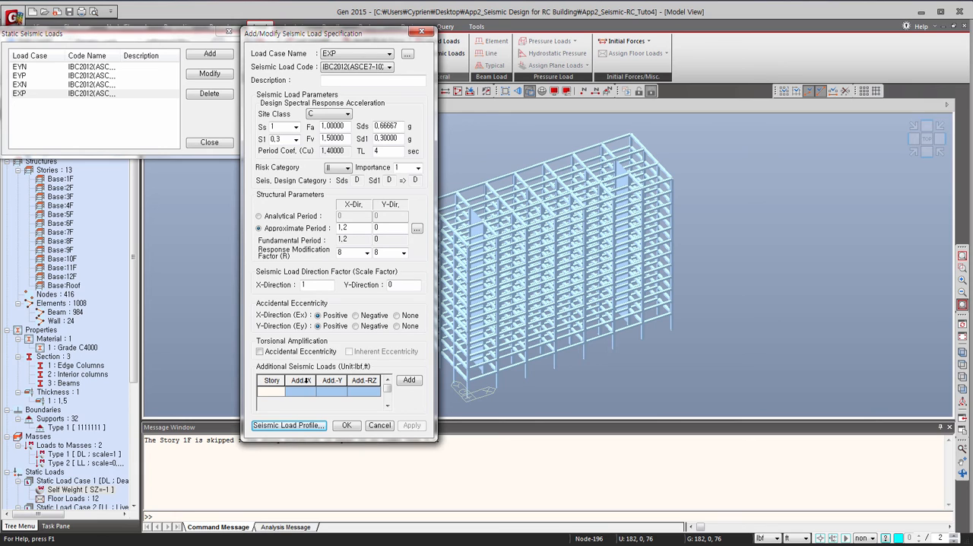
left_click(346, 424)
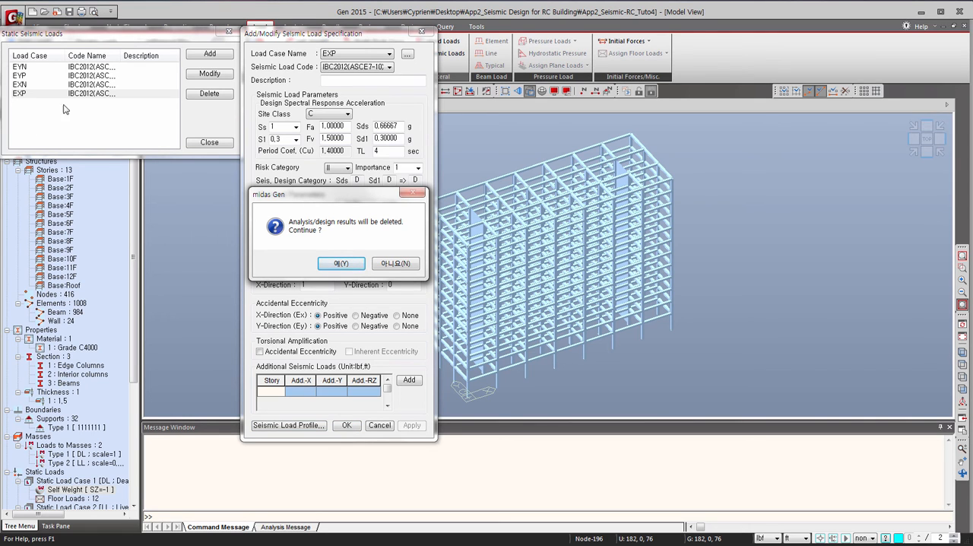
left_click(340, 265)
Examine the X-direction story shear profile of static seismic load case EXN and accept its load specification.
left_click(19, 84)
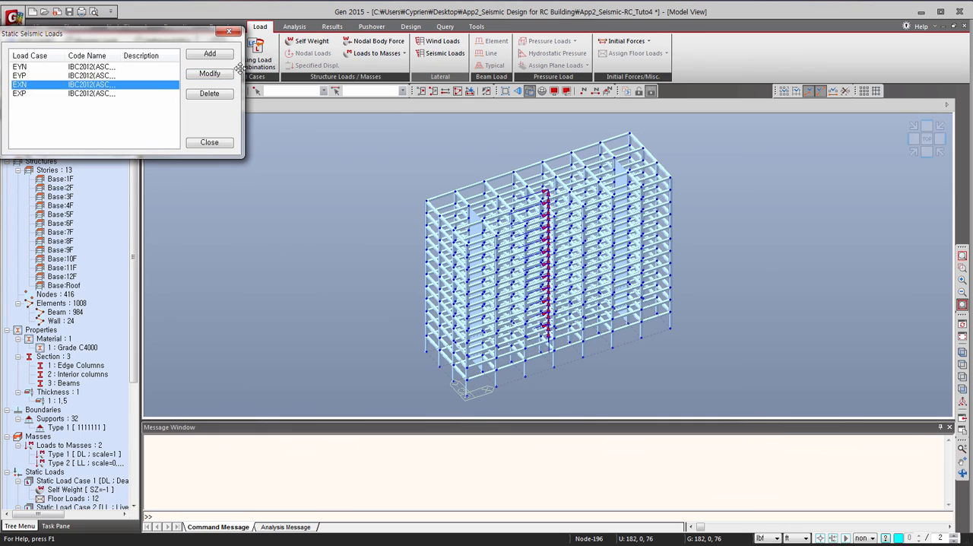
left_click(209, 73)
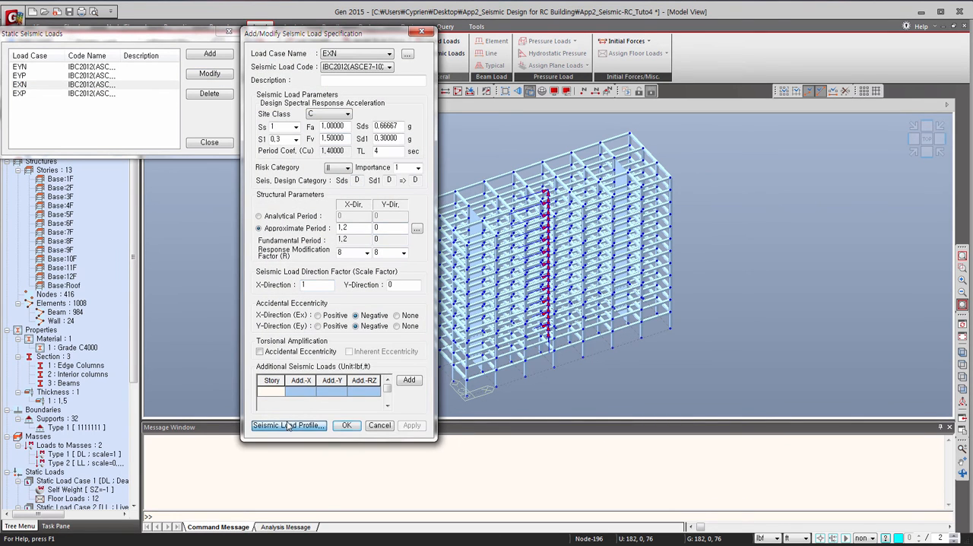
left_click(288, 426)
left_click(281, 167)
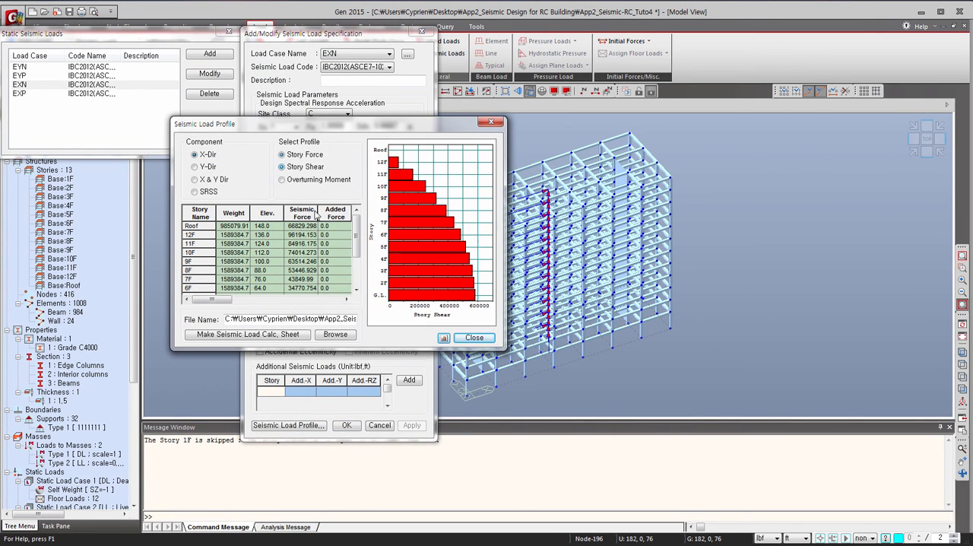
left_click(471, 339)
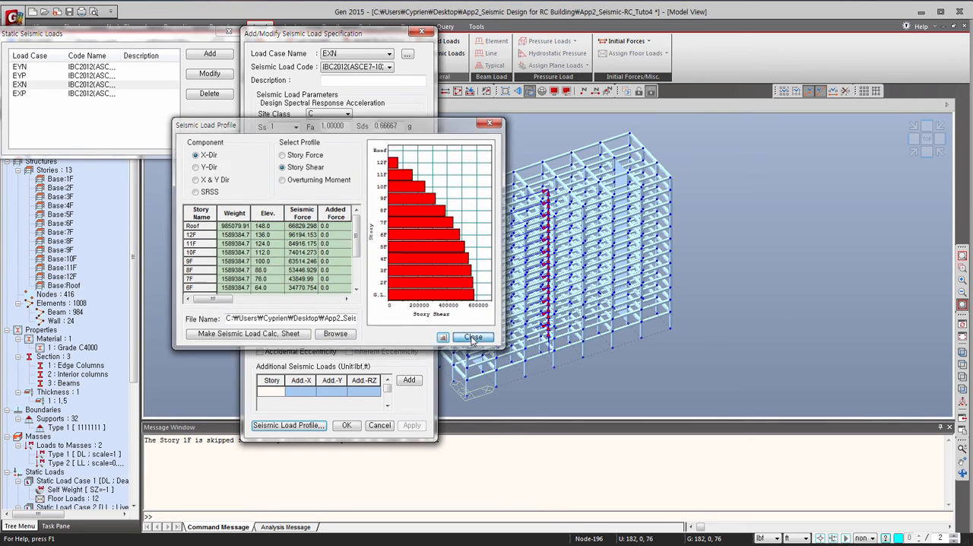
left_click(345, 425)
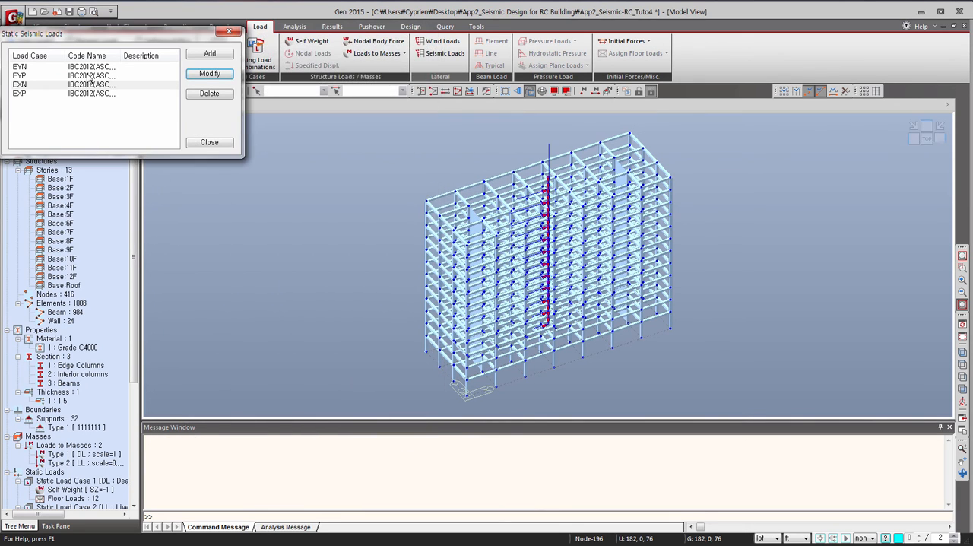
Examine the Y-direction story shear profile of static seismic load case EYP and accept its load specification.
left_click(61, 75)
left_click(209, 74)
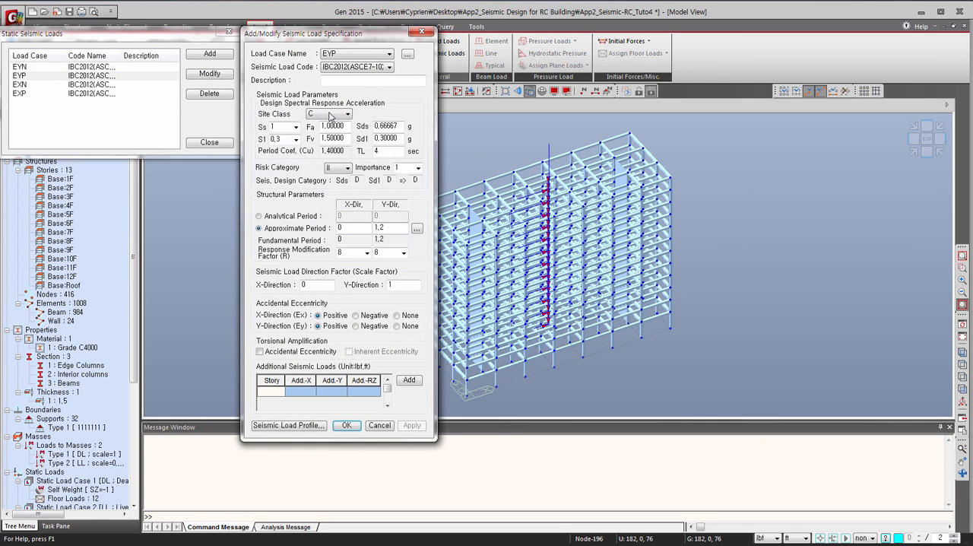
left_click(293, 426)
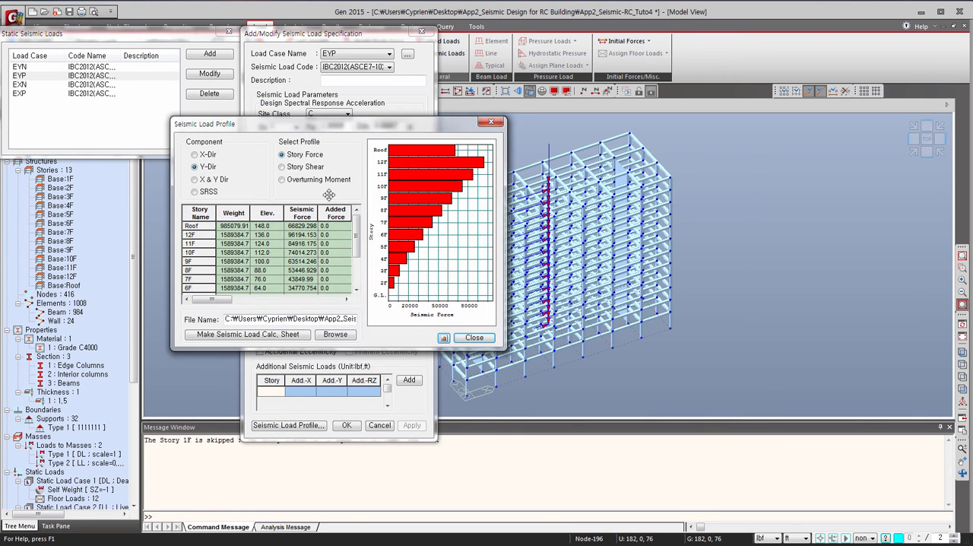
left_click(295, 167)
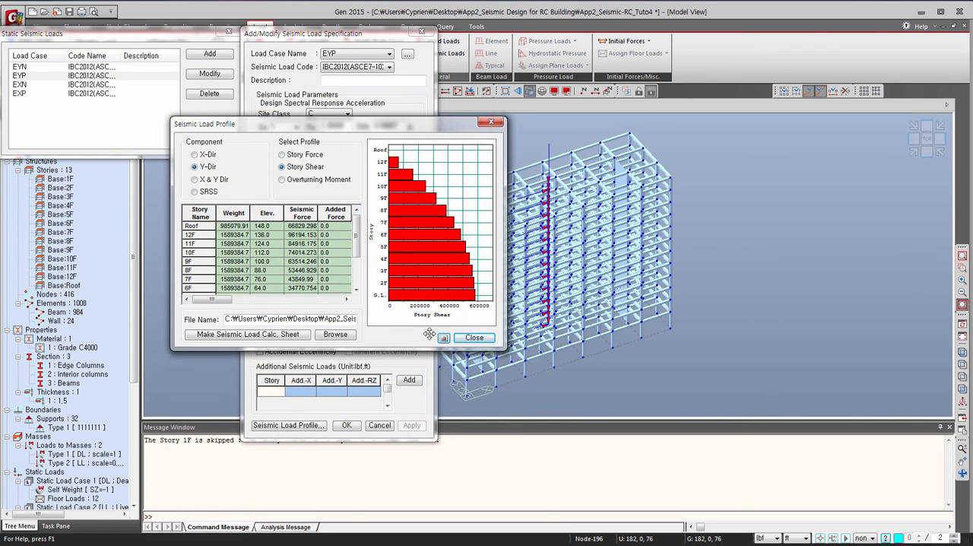
left_click(473, 338)
left_click(348, 425)
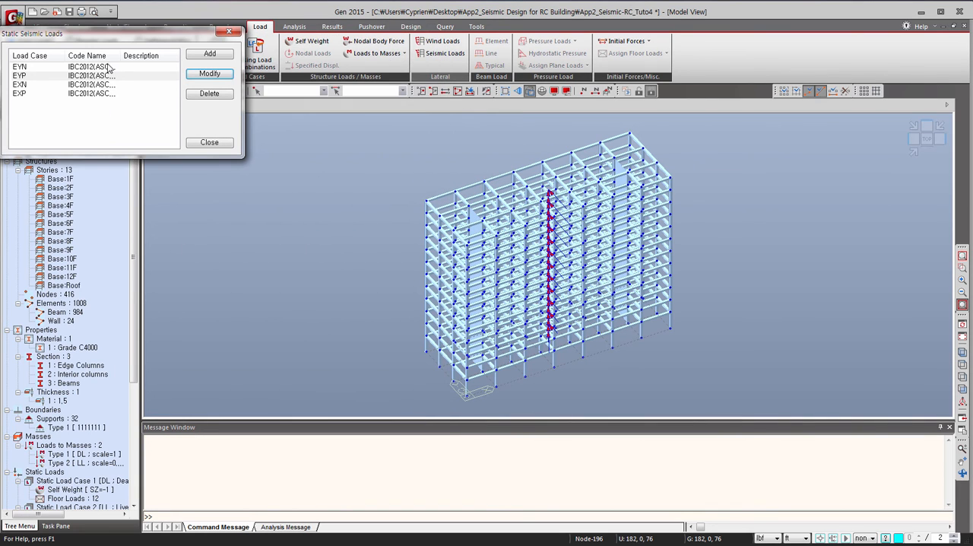
Examine the Y-direction story shear profile of load case EYN, accept its specification and close the static seismic load list.
left_click(92, 67)
left_click(210, 72)
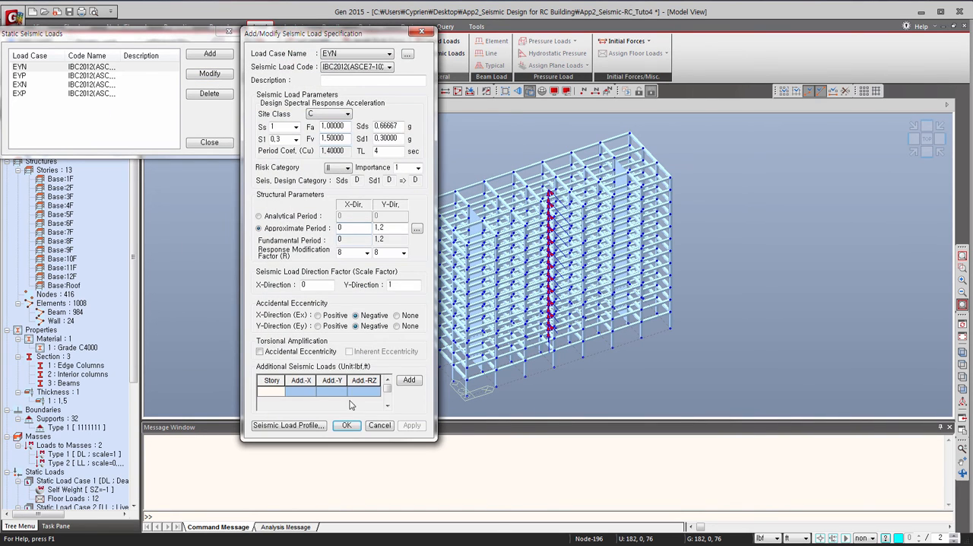
left_click(307, 427)
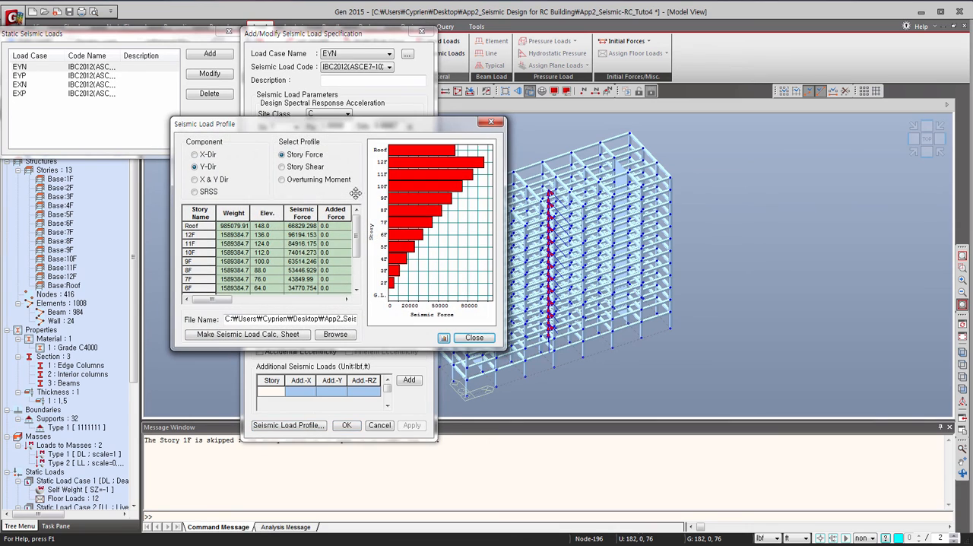
left_click(282, 166)
left_click(474, 337)
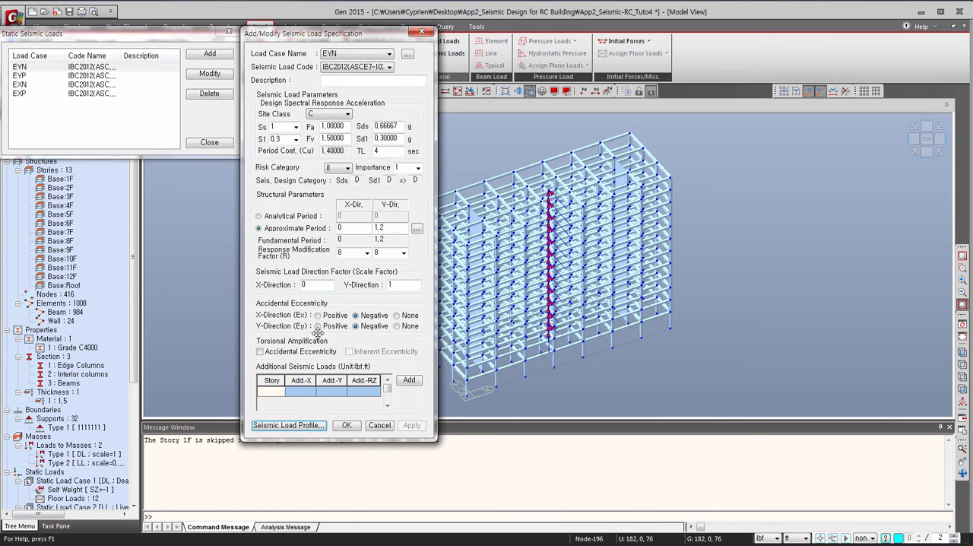
left_click(346, 425)
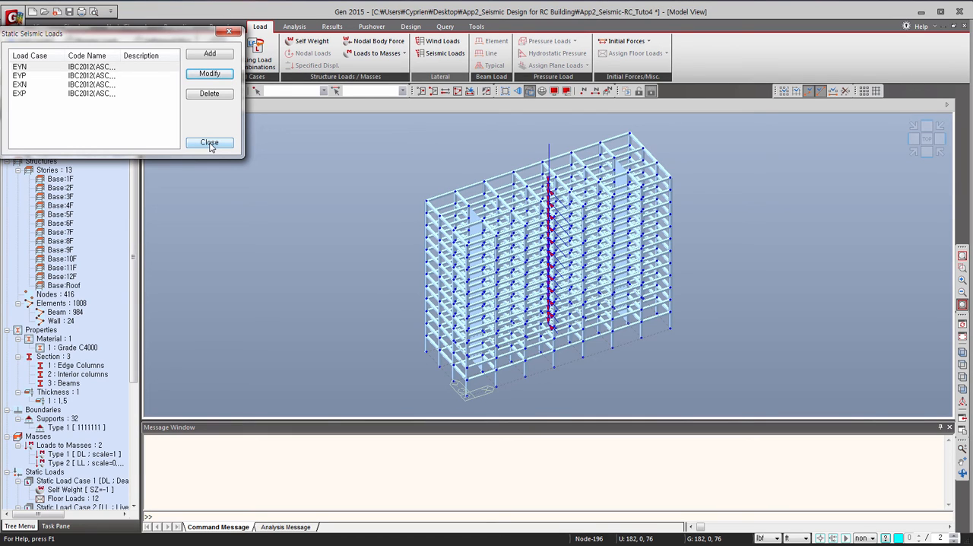
left_click(210, 143)
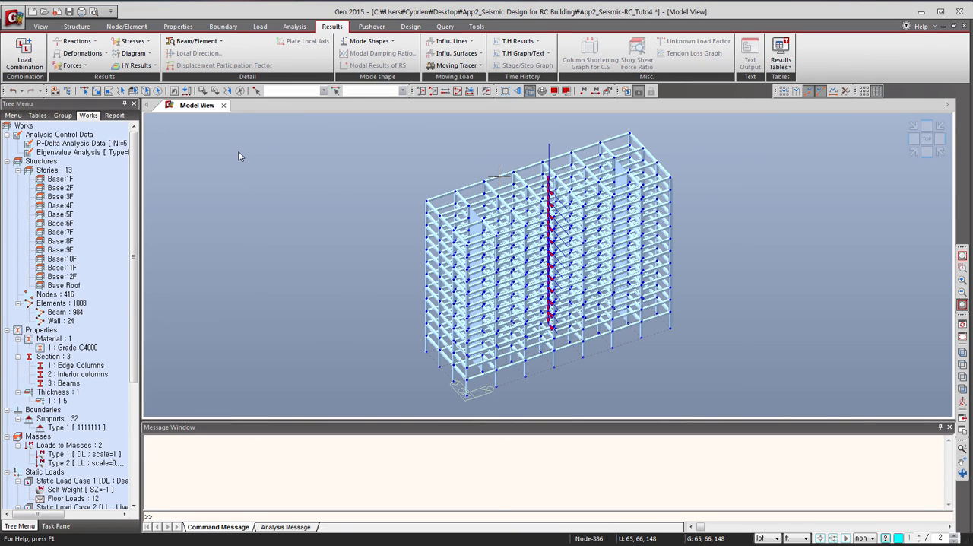
Set the reinforced concrete design code to ACI318-11.
left_click(259, 26)
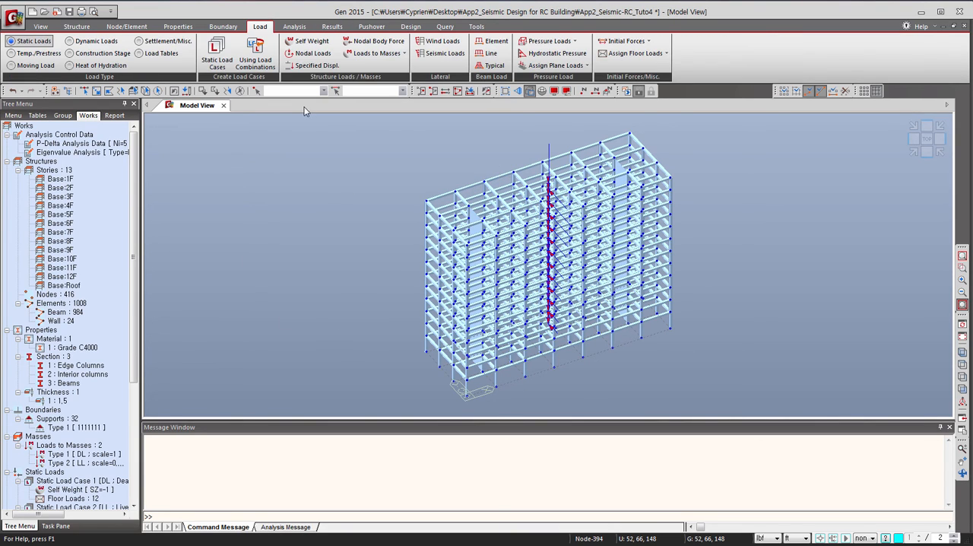
left_click(411, 28)
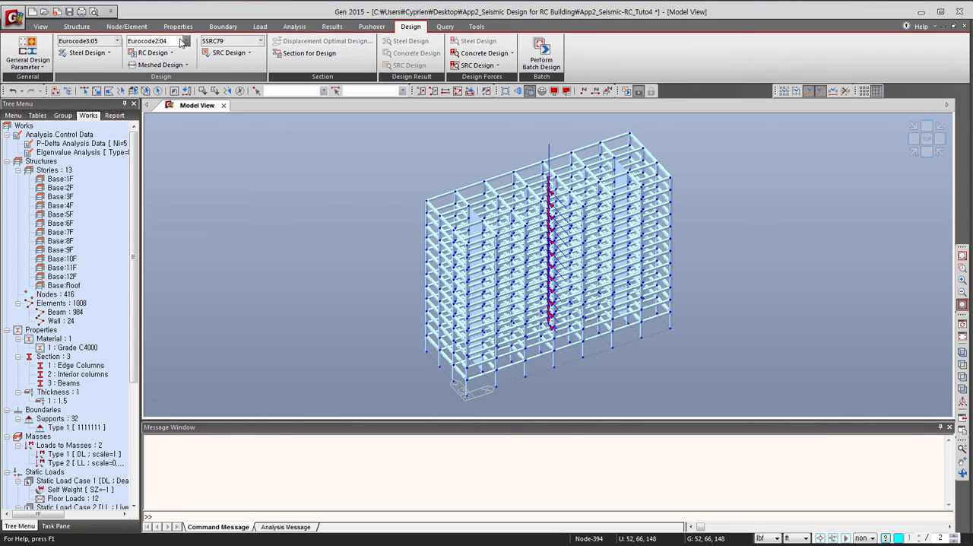
left_click(184, 41)
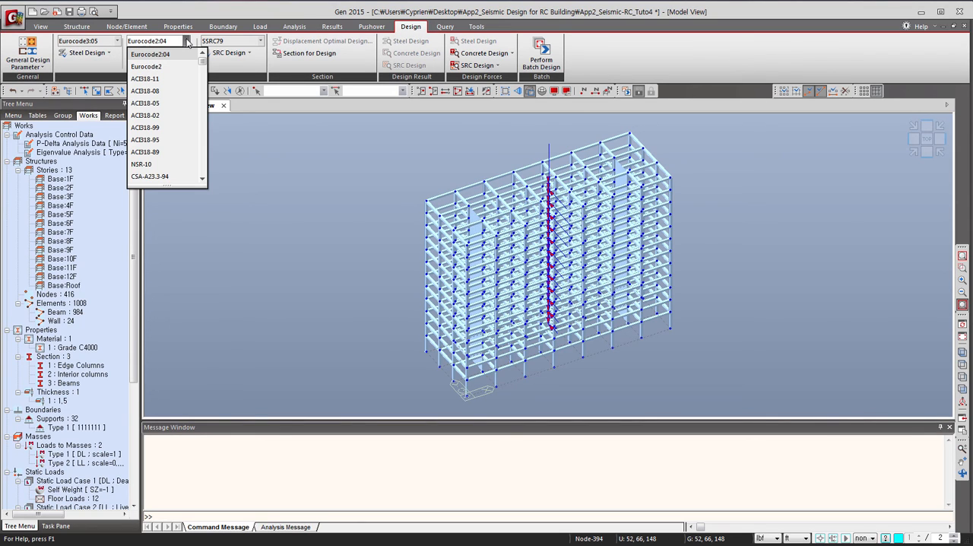
left_click(187, 79)
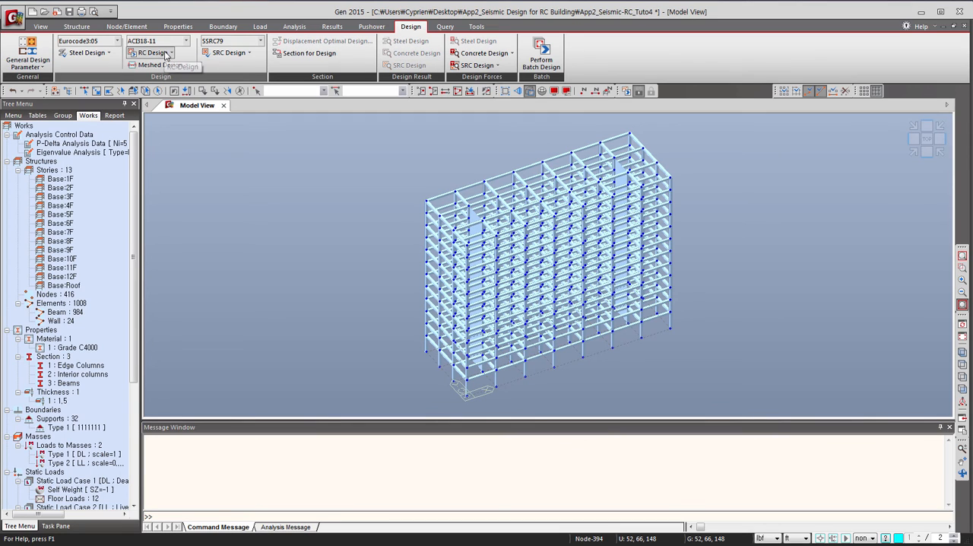
Define the frame as unbraced (sway) in the X-direction and enable automatic calculation of effective length factors.
left_click(36, 68)
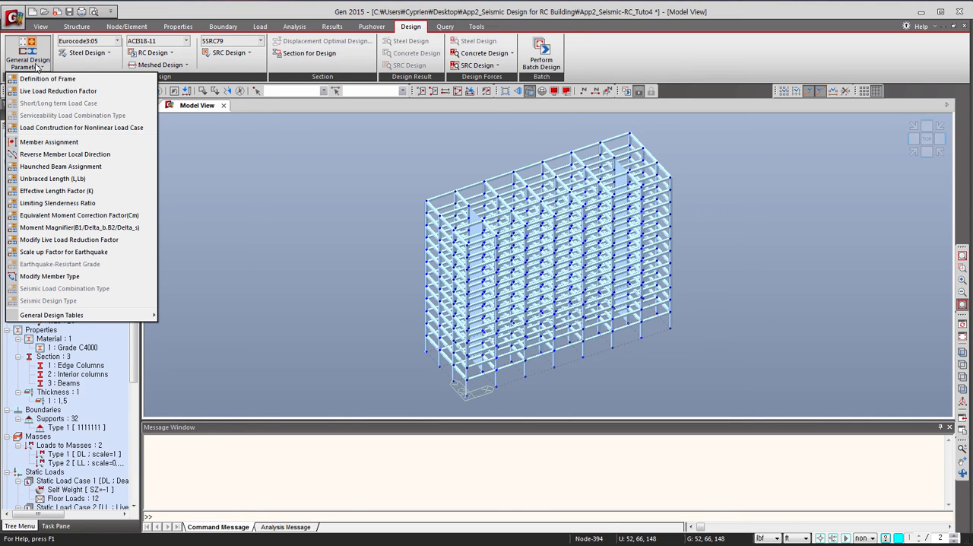
left_click(44, 79)
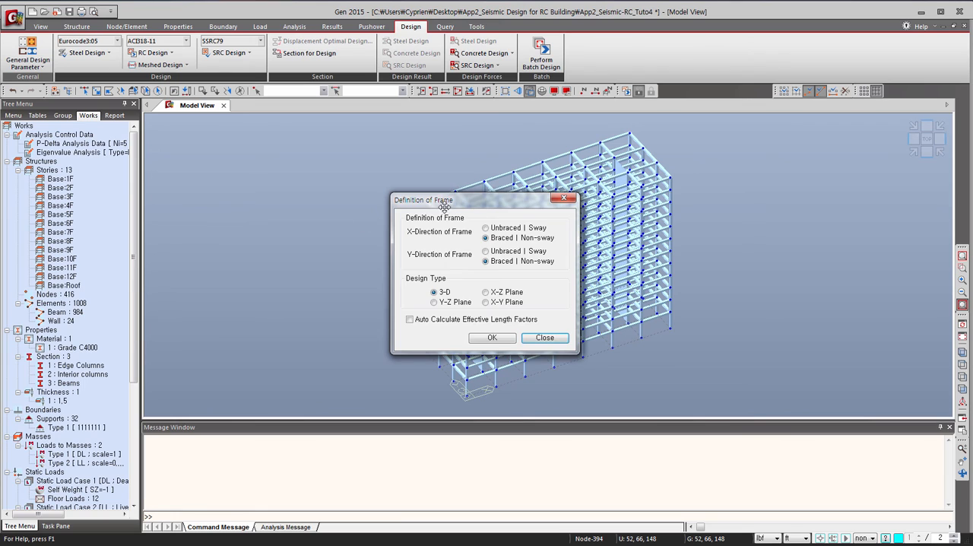
left_click_drag(445, 207, 240, 184)
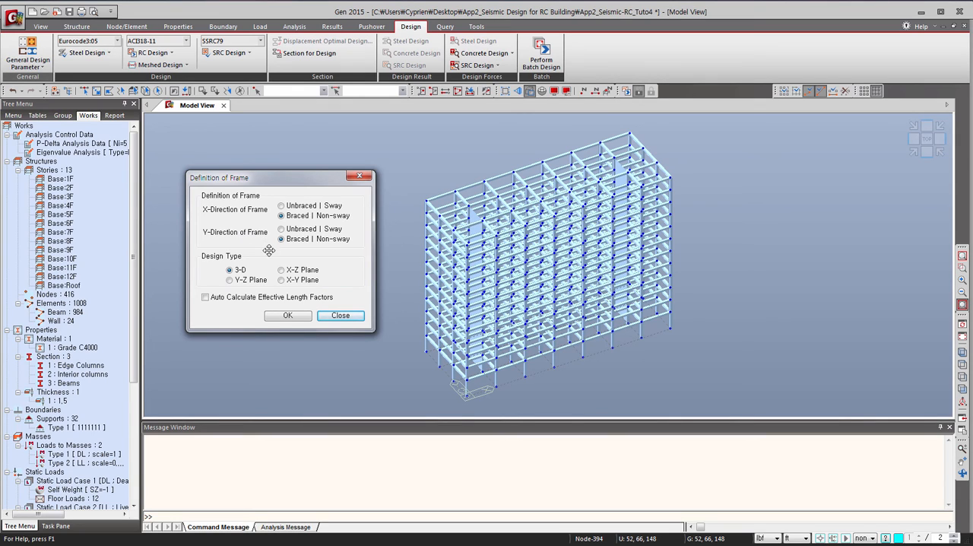
left_click(281, 206)
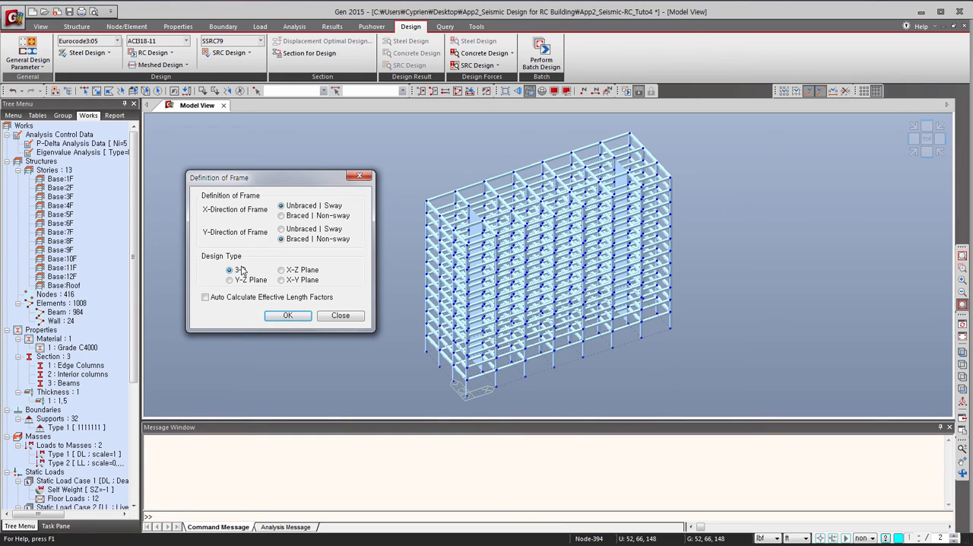
left_click(205, 297)
left_click(289, 316)
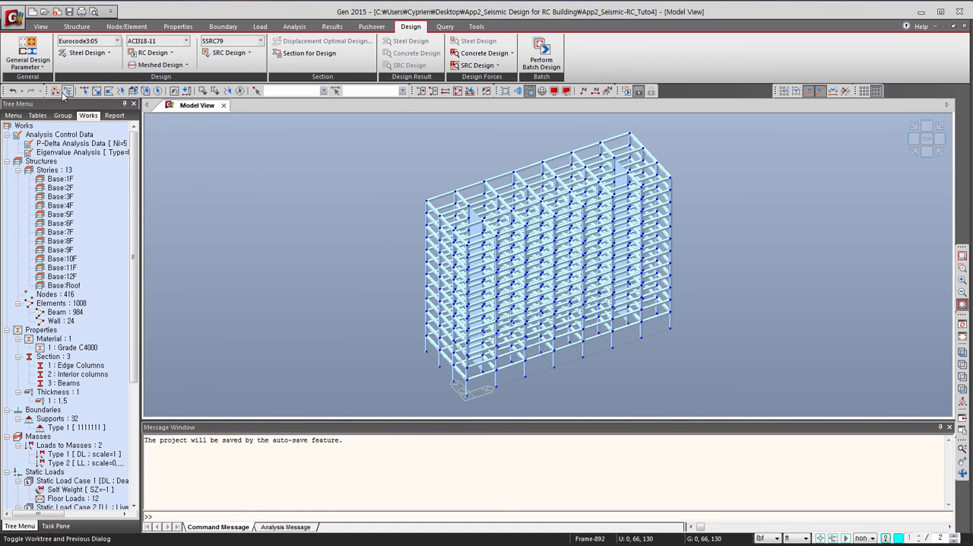
Open the Modify Live Load Reduction Factor settings and show the Works tree in a second tree menu beside the model.
left_click(31, 68)
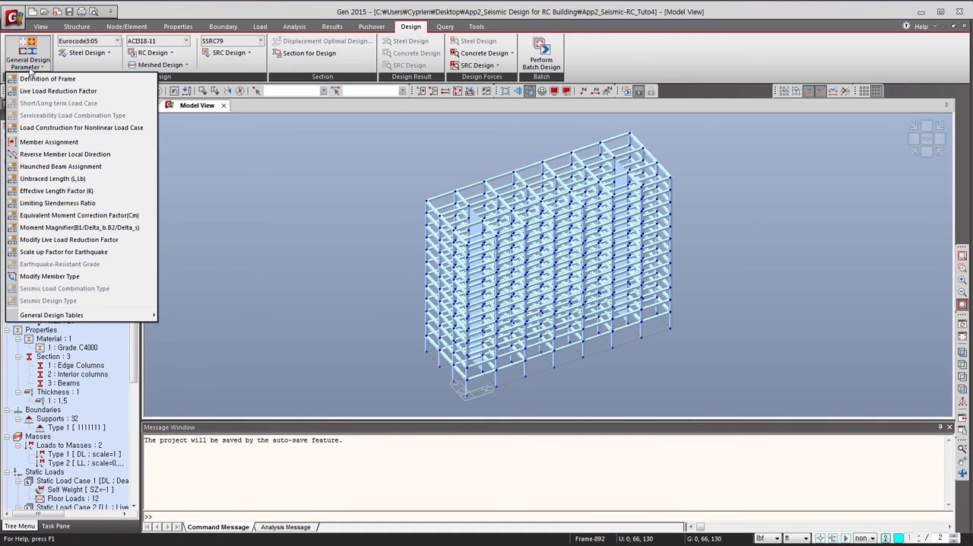
left_click(67, 240)
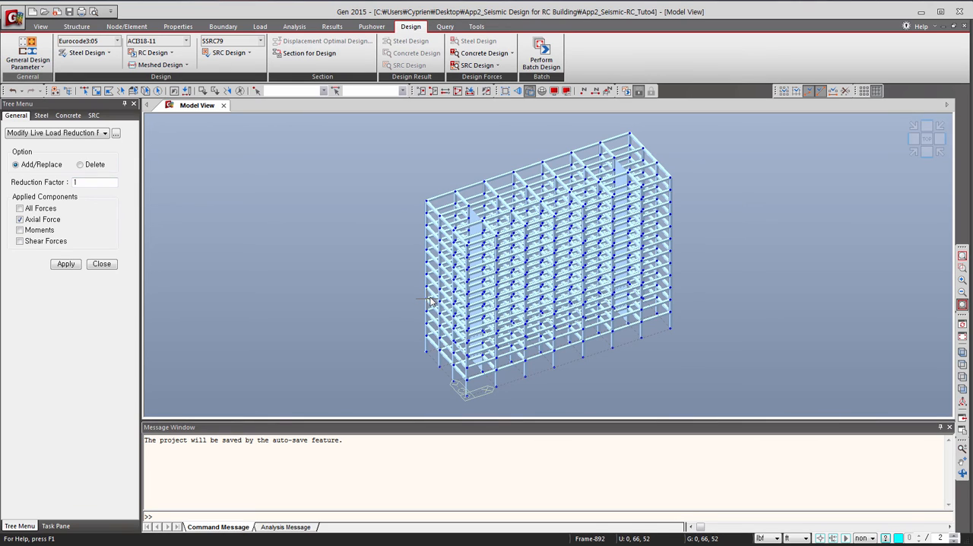
mouse_move(429, 301)
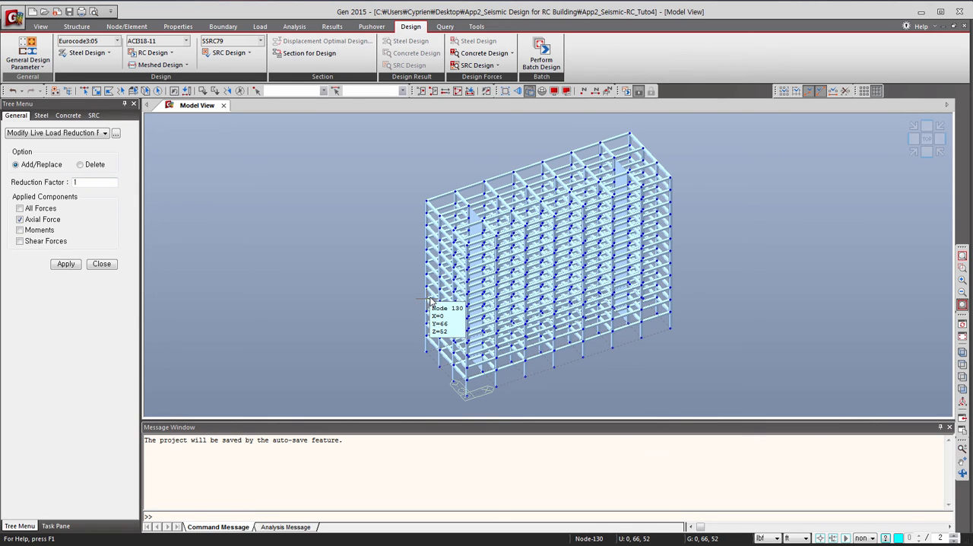
right_click(904, 95)
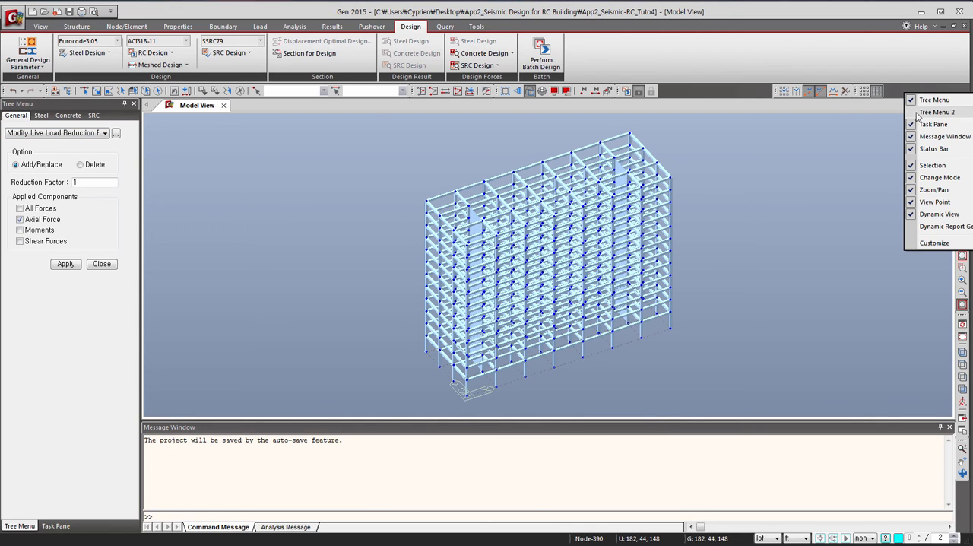
left_click(919, 112)
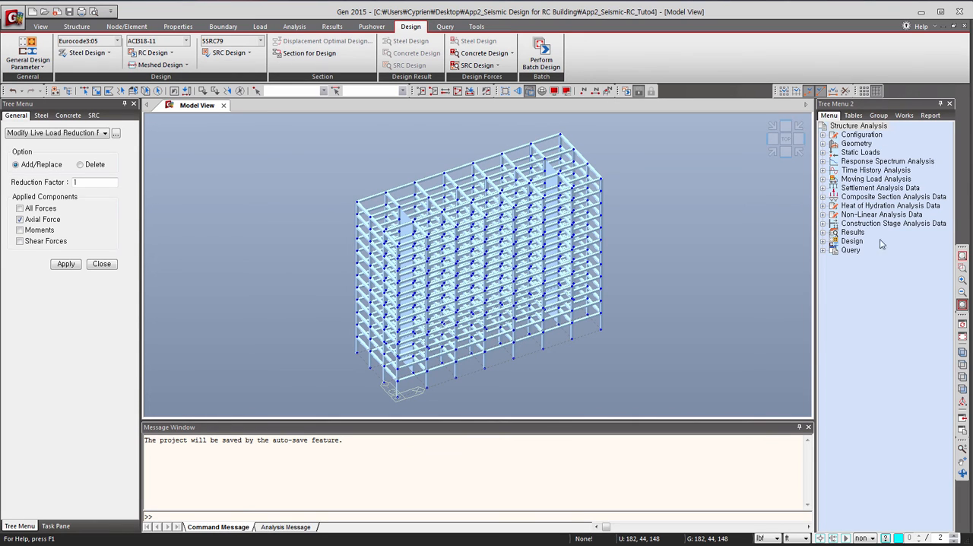
left_click(904, 116)
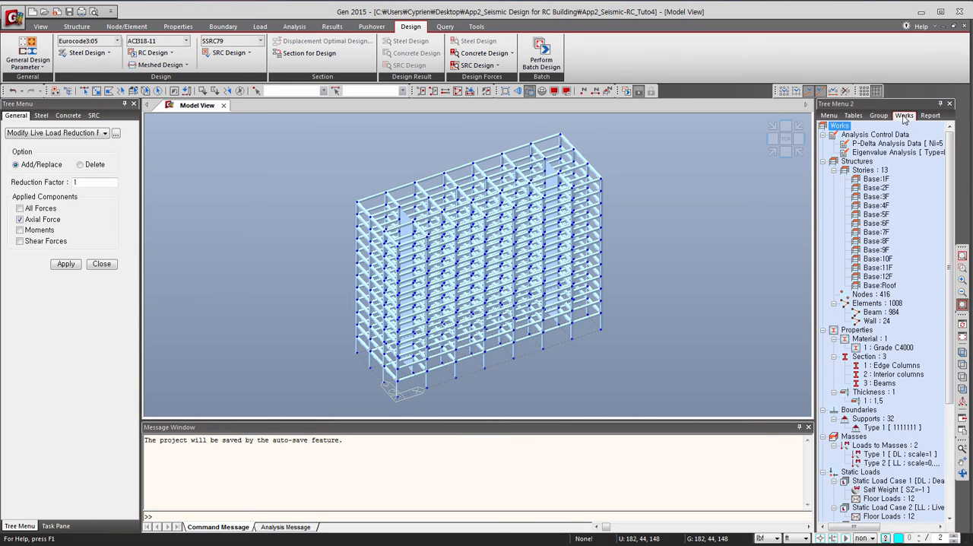
Select all edge columns and apply a live load reduction factor of 0.69 to their axial force.
double_click(897, 365)
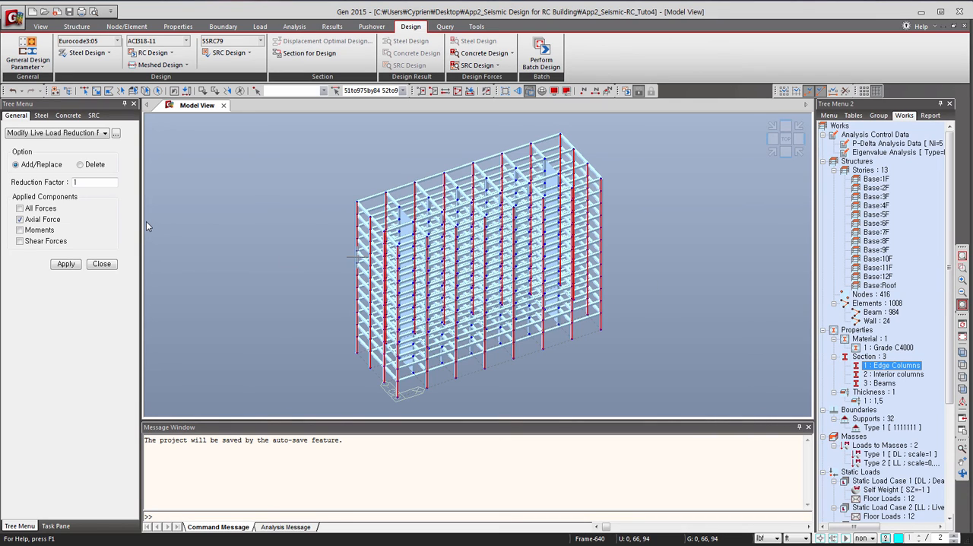
double_click(74, 183)
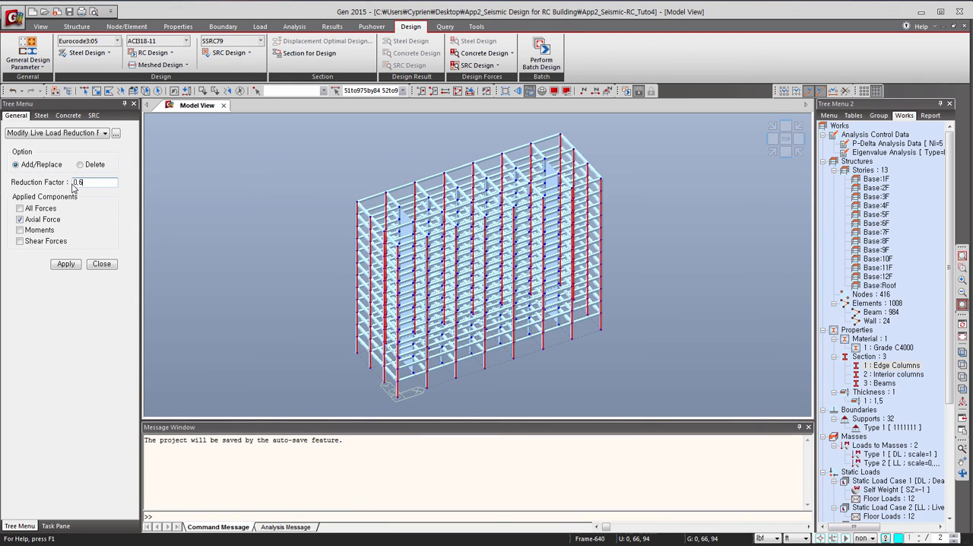
left_click(66, 264)
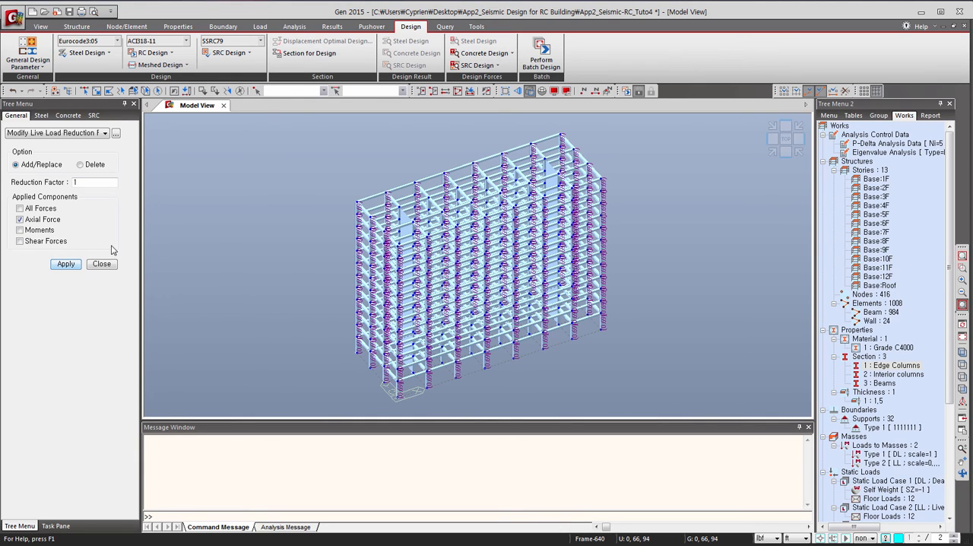
Apply a live load reduction factor of 0.5 to the axial force of all interior columns and hide the second tree menu.
left_click(891, 374)
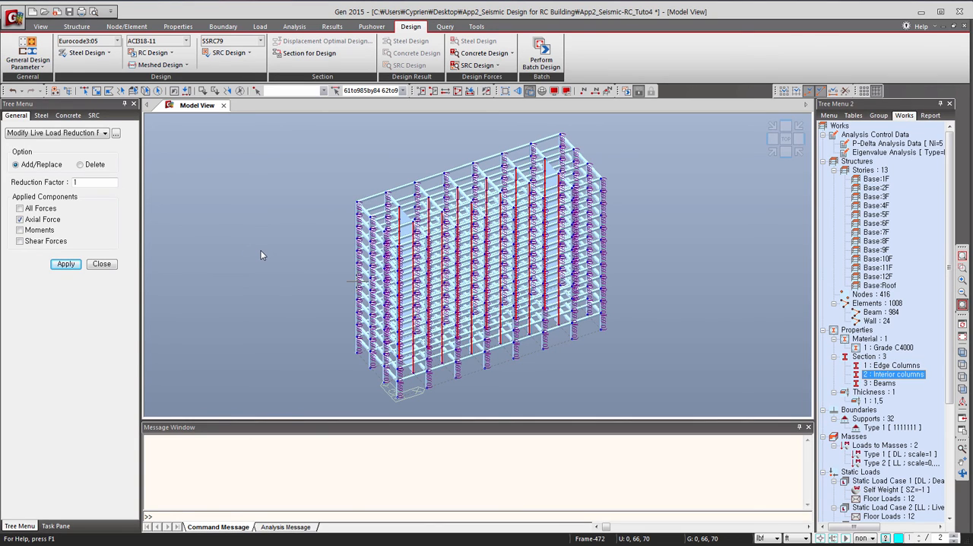
double_click(83, 182)
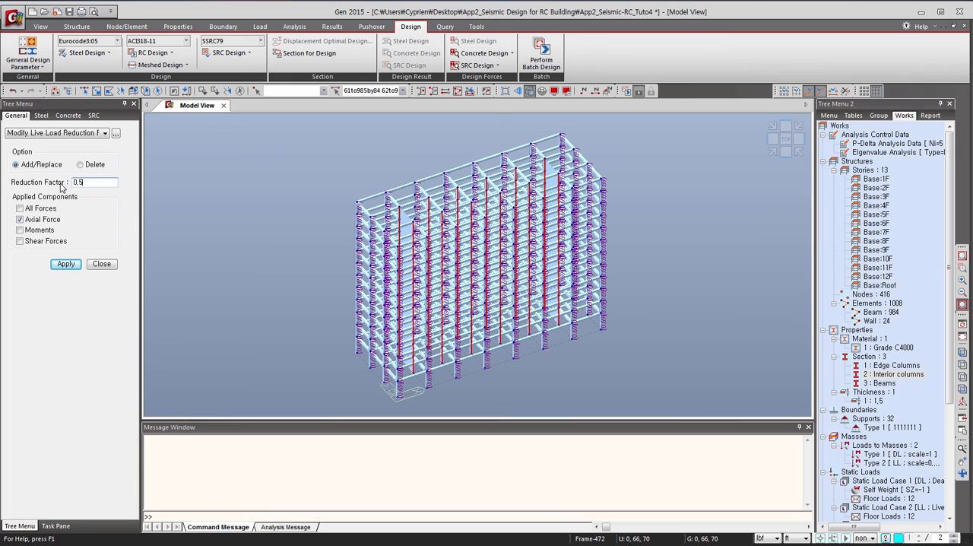
left_click(58, 265)
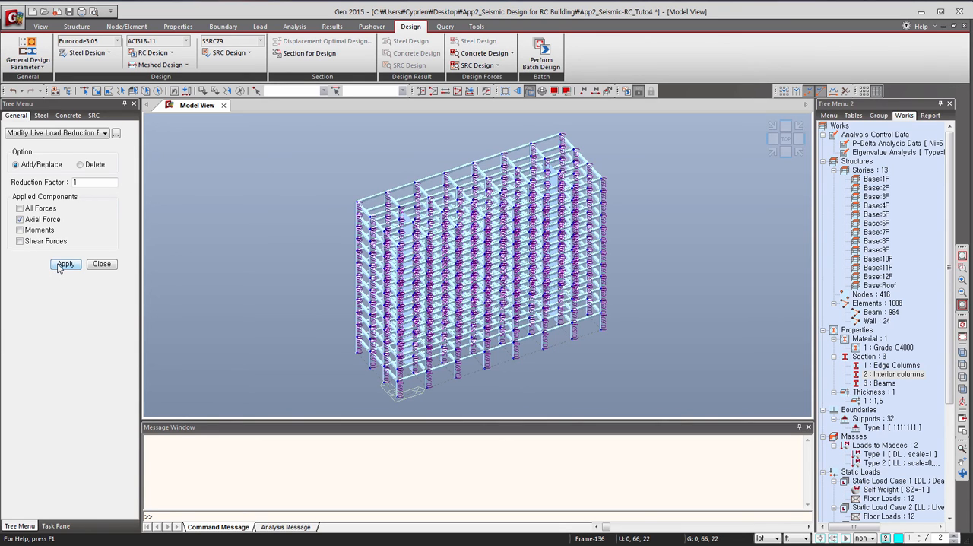
left_click(101, 264)
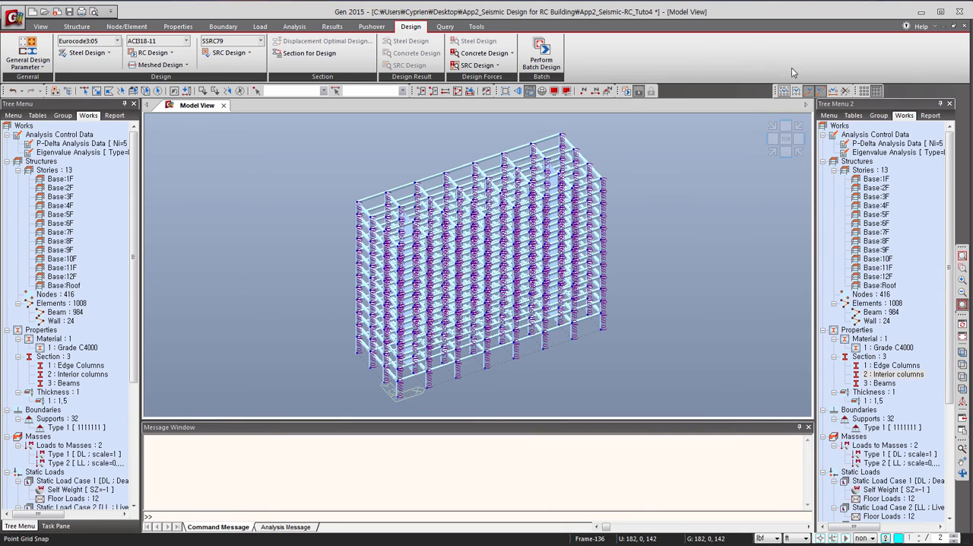
right_click(898, 92)
left_click(920, 108)
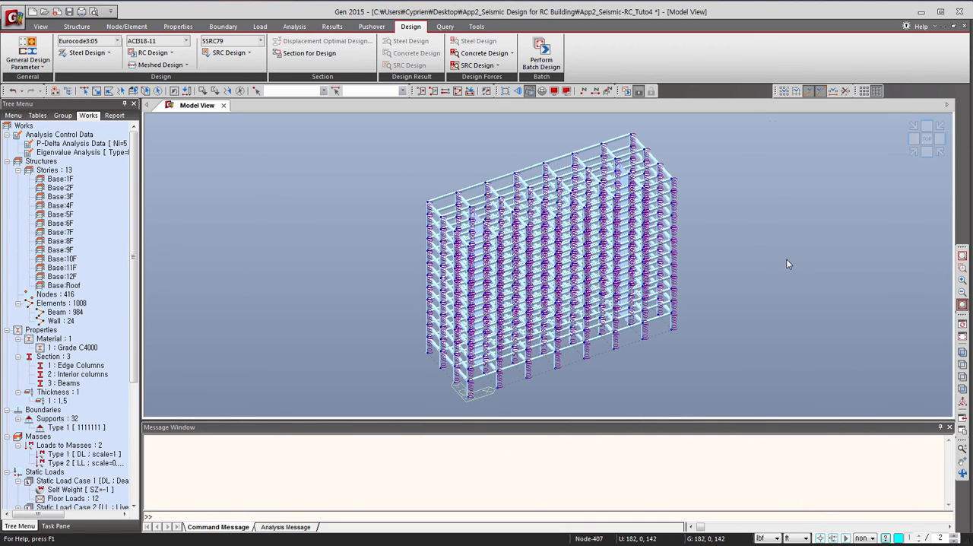
Exclude the laterally unbraced length from consideration for all elements, leaving Ly and Lz at 0.
left_click(39, 67)
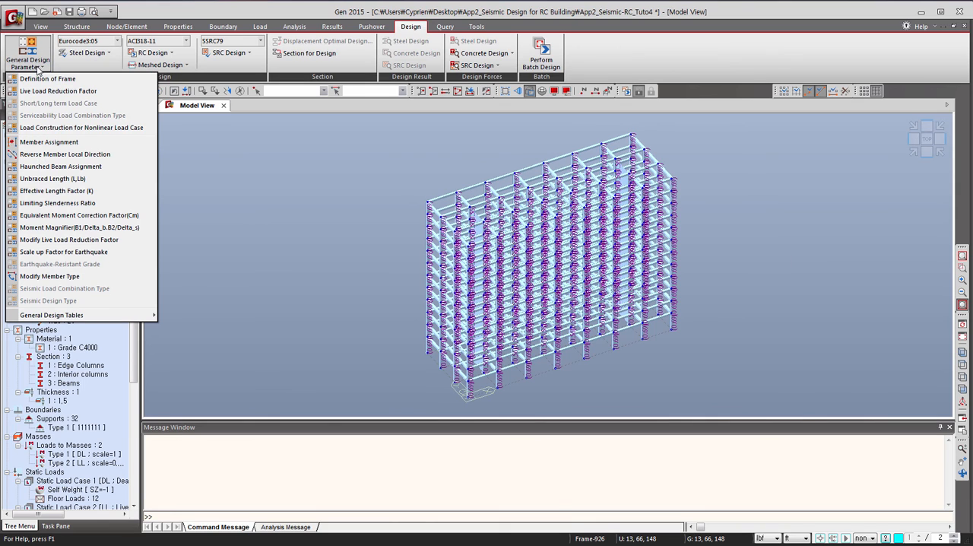
left_click(57, 178)
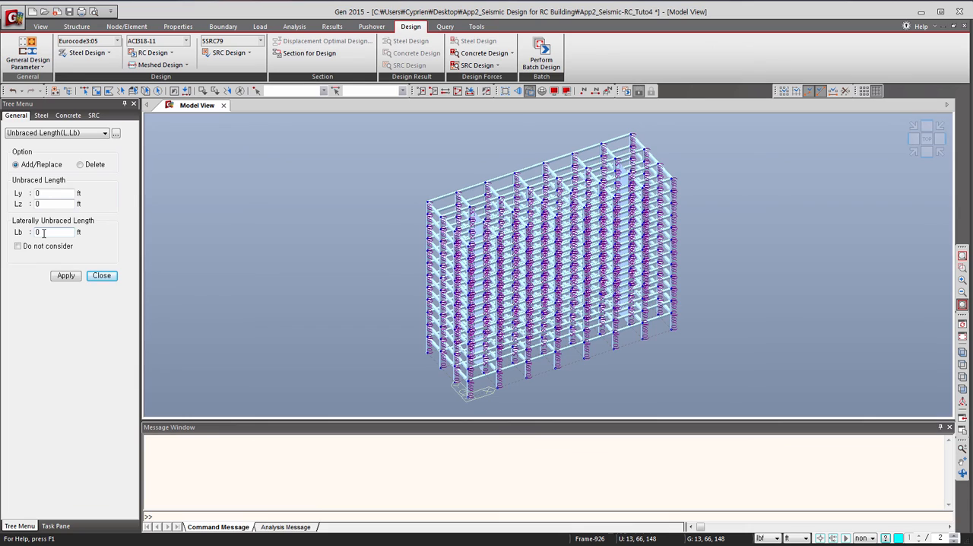
left_click(18, 245)
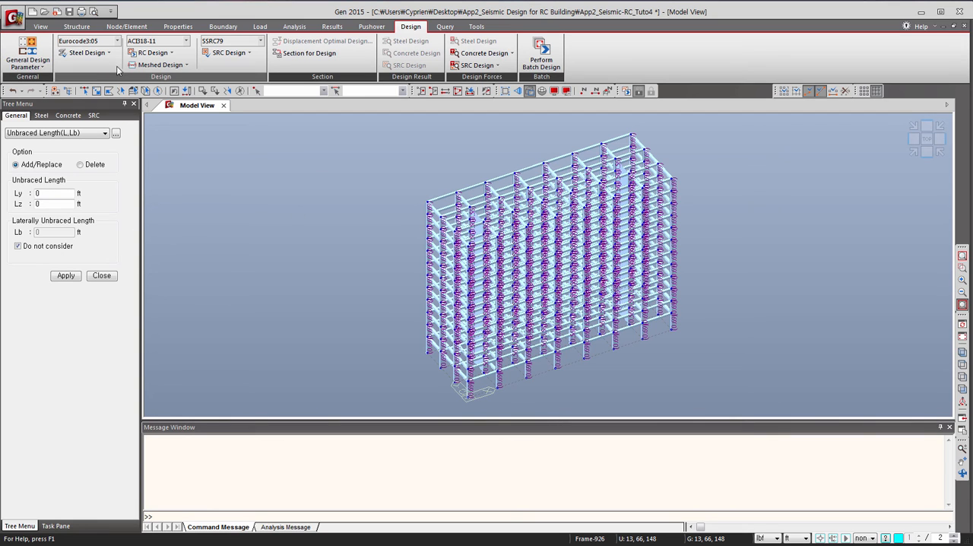
left_click(157, 91)
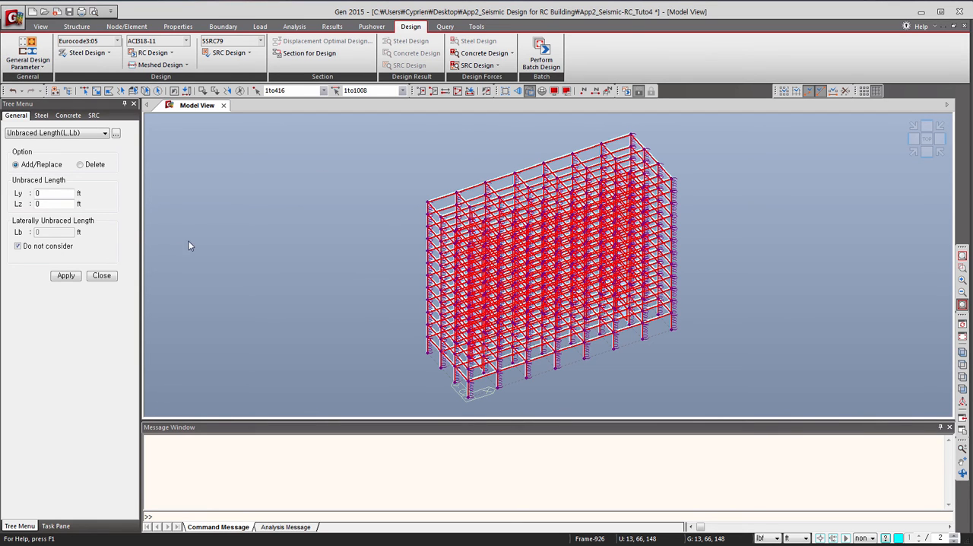
left_click(74, 275)
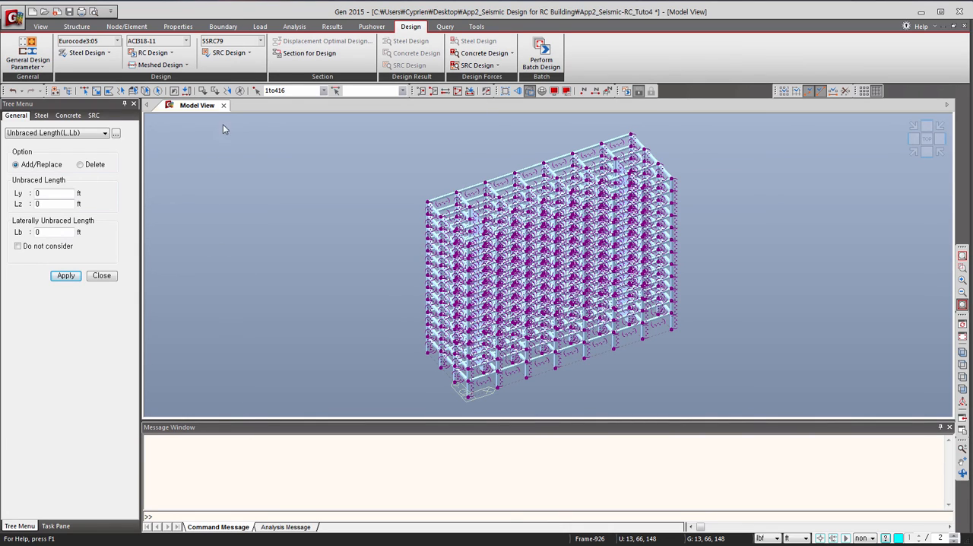
left_click(102, 275)
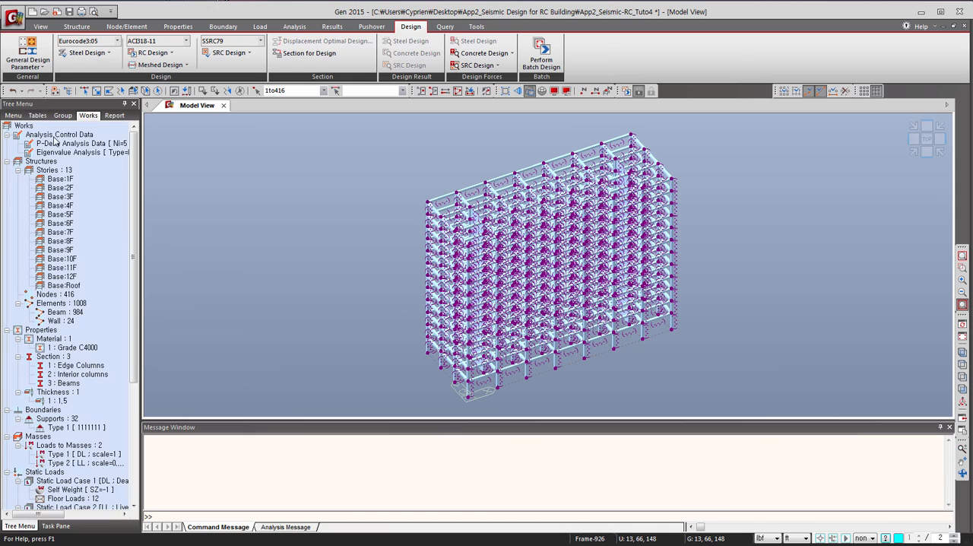
Assign equivalent moment correction factors (Cm) calculated by the program to all members.
left_click(42, 67)
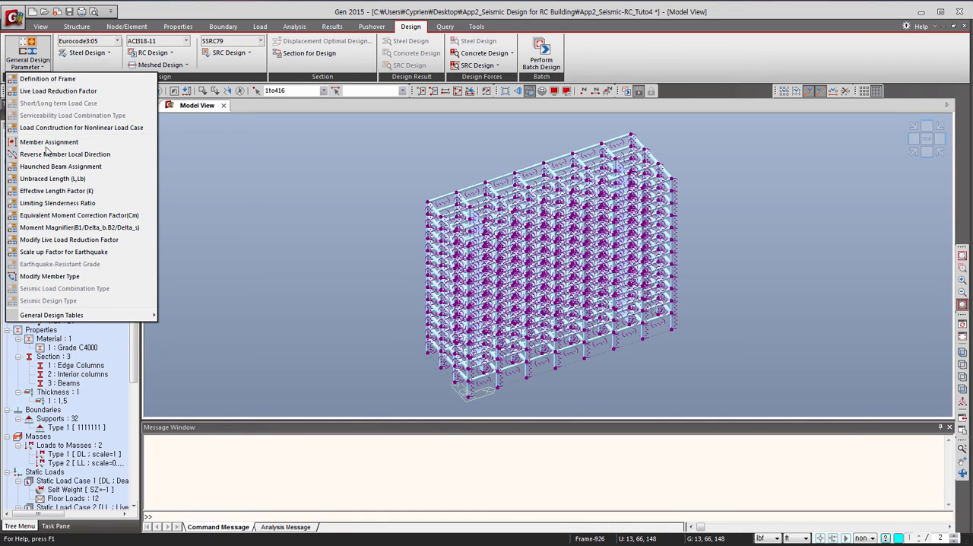
left_click(62, 216)
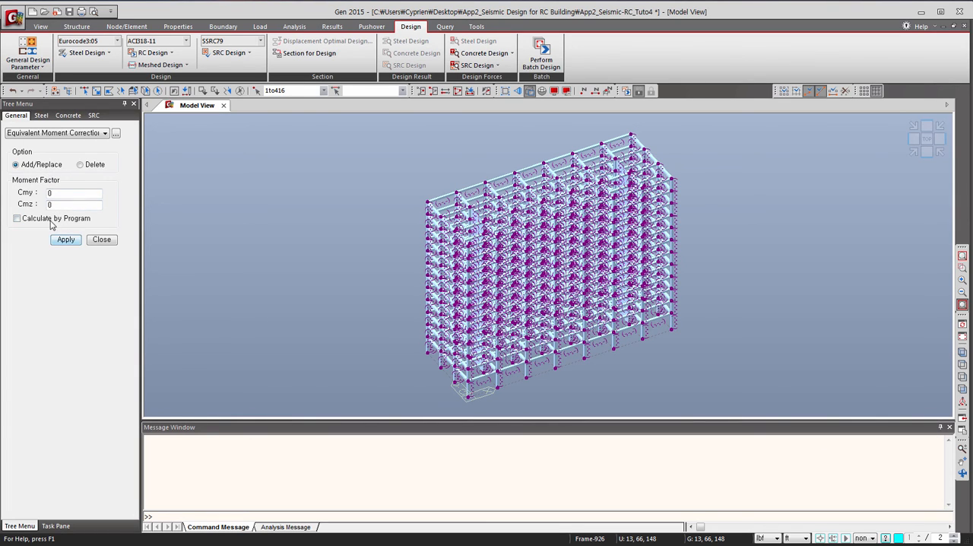
left_click(17, 219)
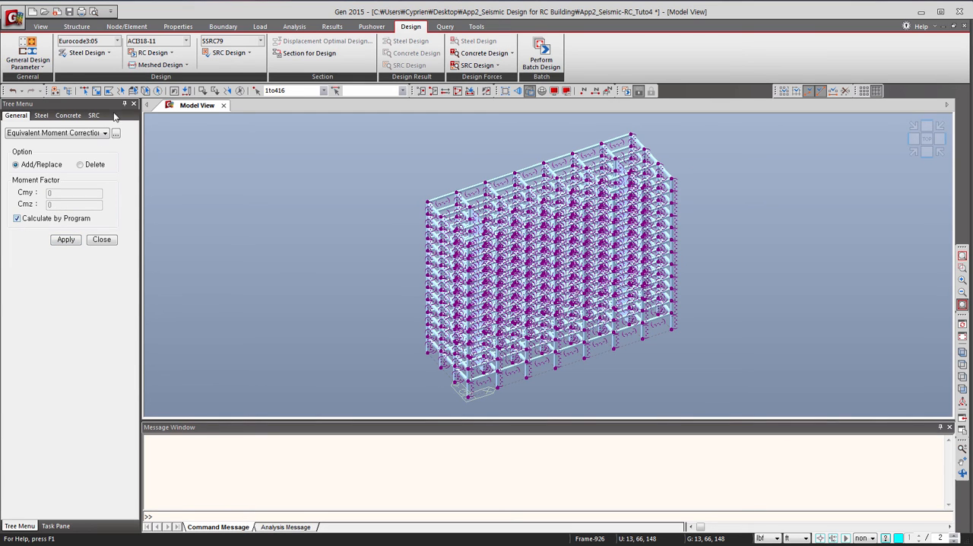
left_click(67, 242)
left_click(67, 241)
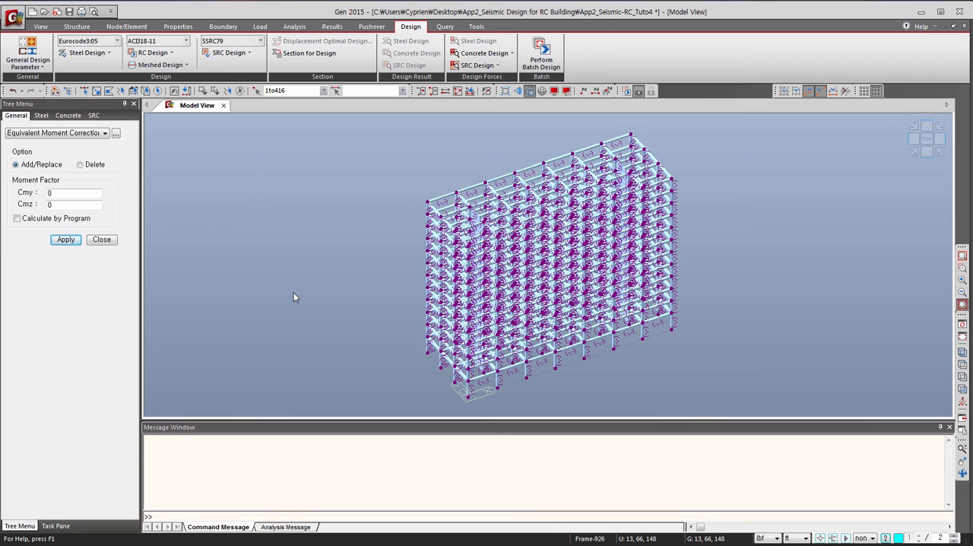
Apply the ACI318-11 special provisions for seismic design with Special Moment Frames as the frame type.
left_click(161, 56)
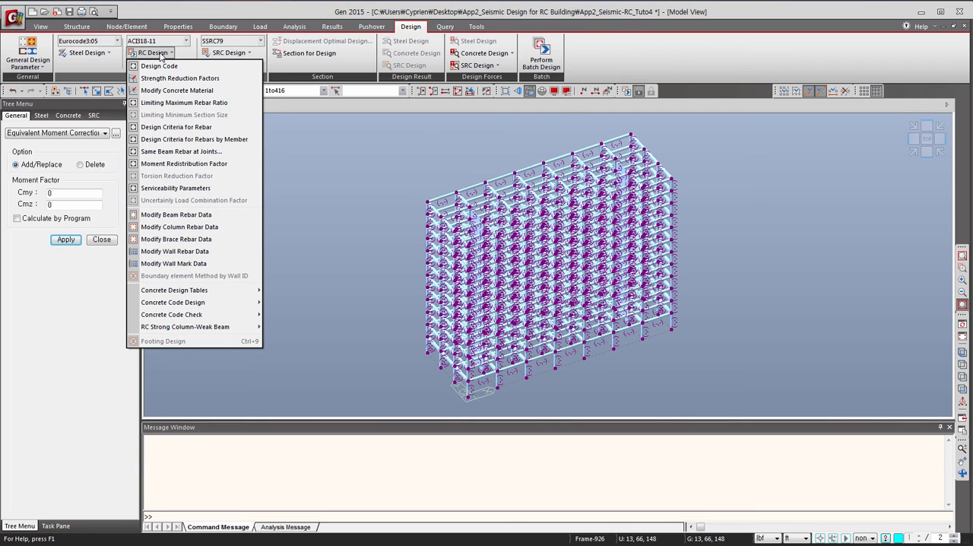
left_click(161, 57)
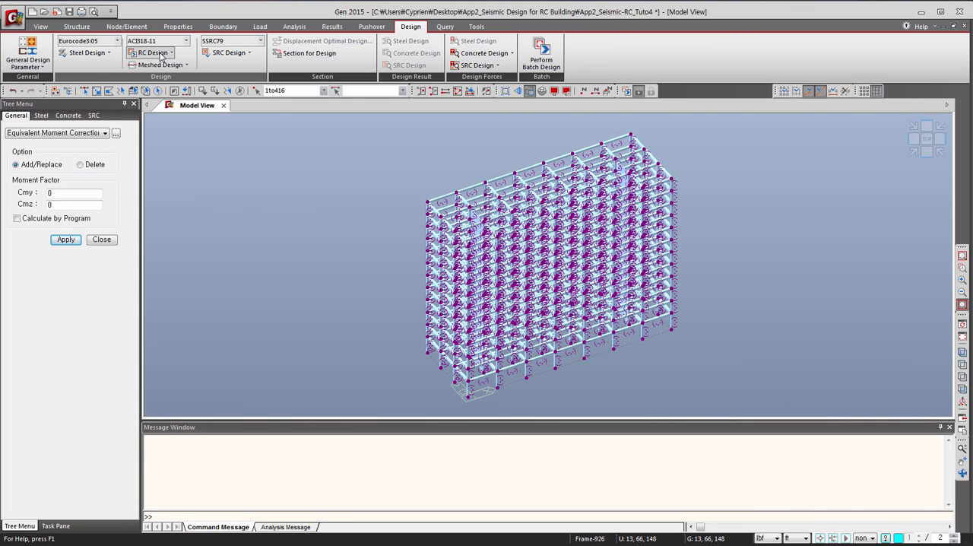
left_click(166, 55)
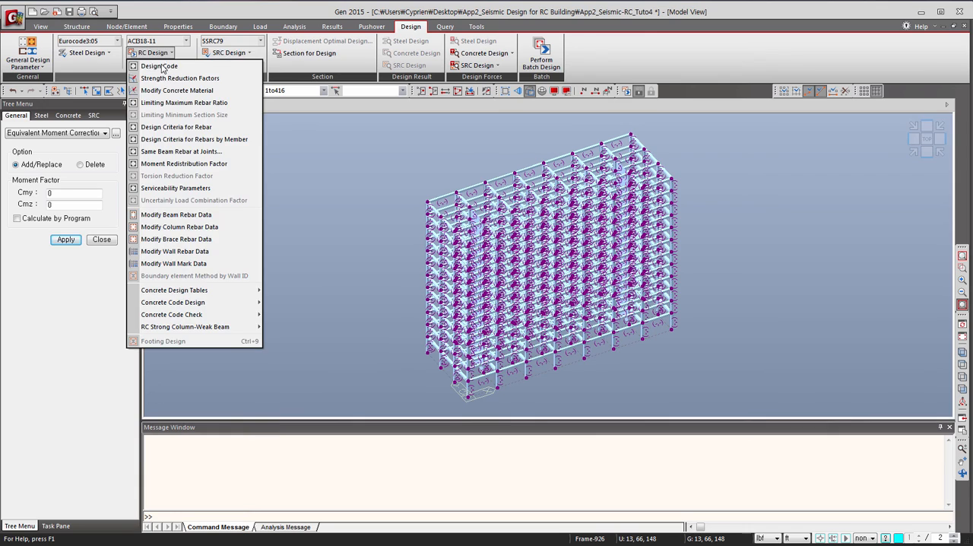
left_click(164, 67)
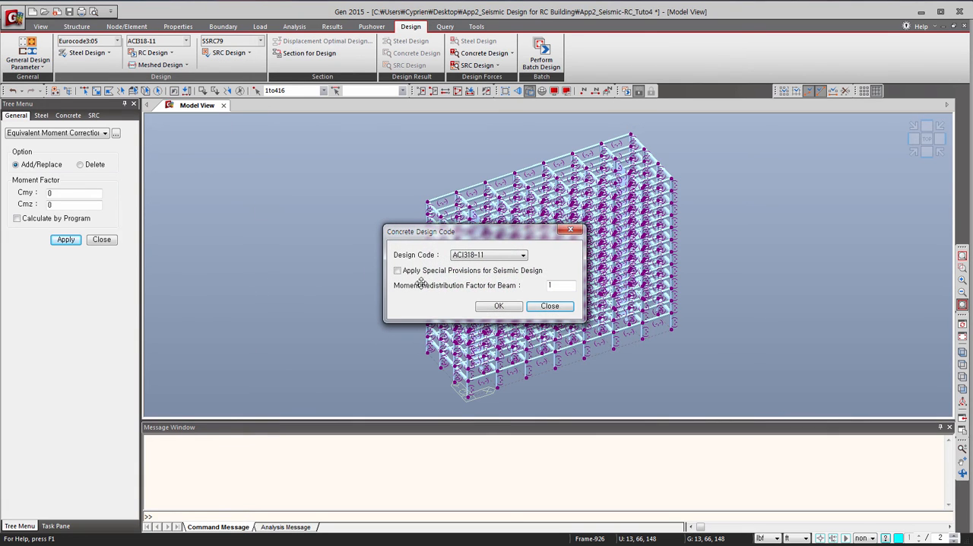
left_click(398, 272)
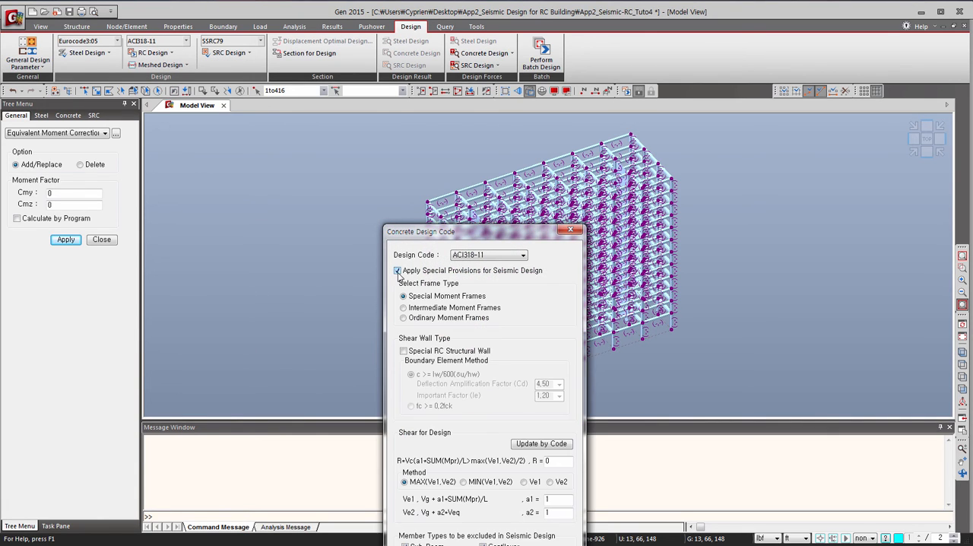
left_click_drag(444, 242, 329, 114)
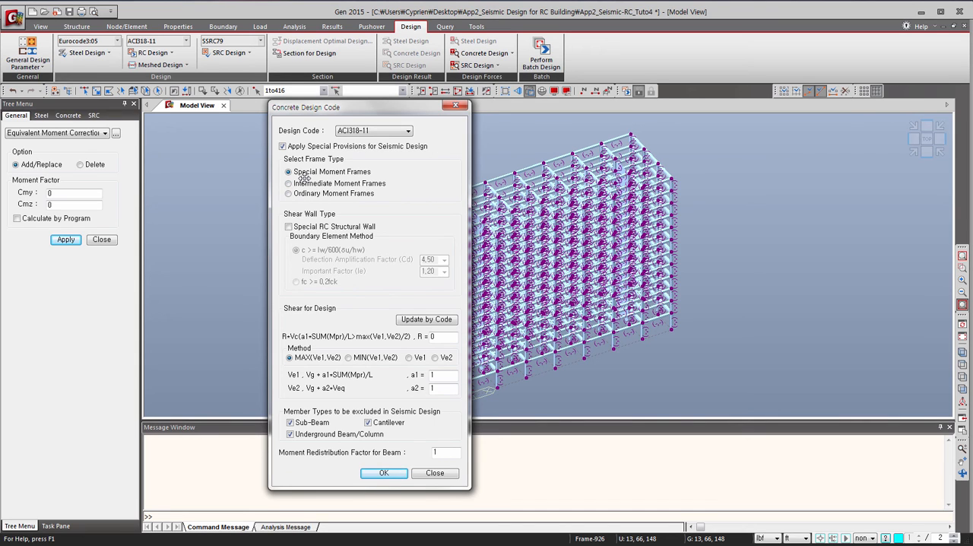
left_click(377, 474)
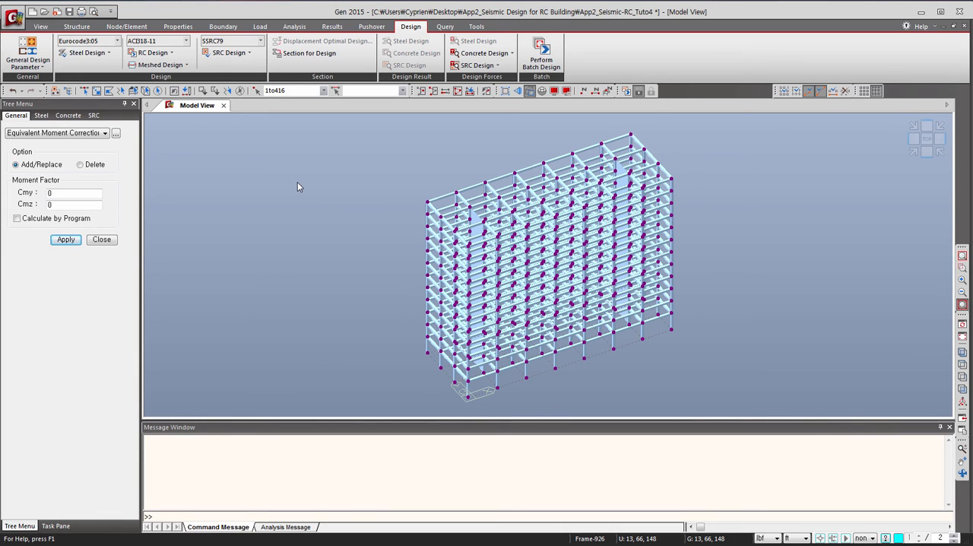
Update the concrete strength reduction factors to the ACI318-11 code values and accept them.
left_click(166, 54)
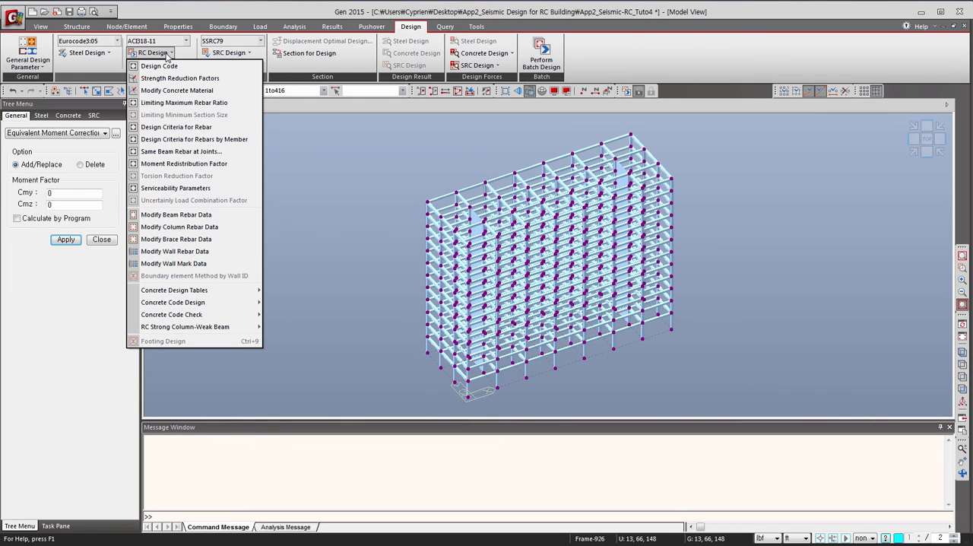
left_click(167, 79)
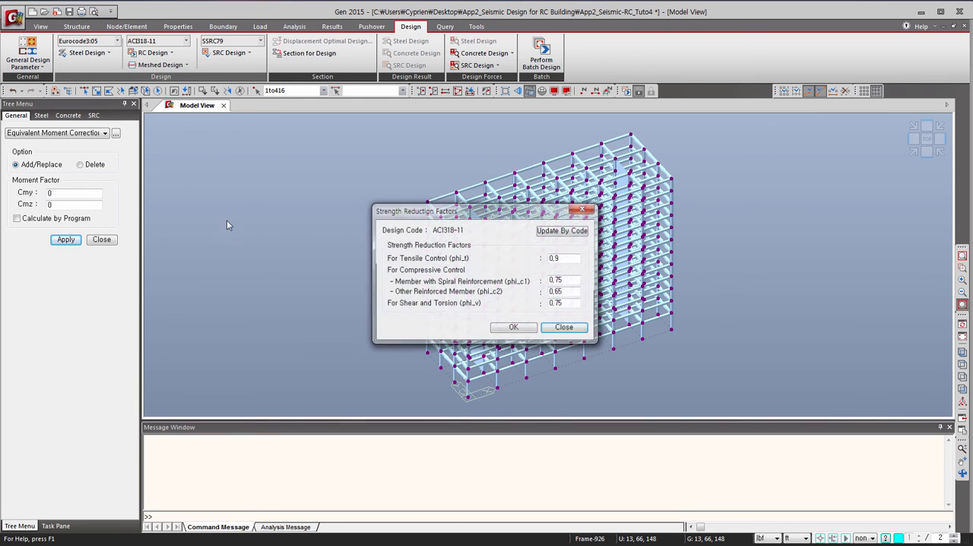
left_click(561, 231)
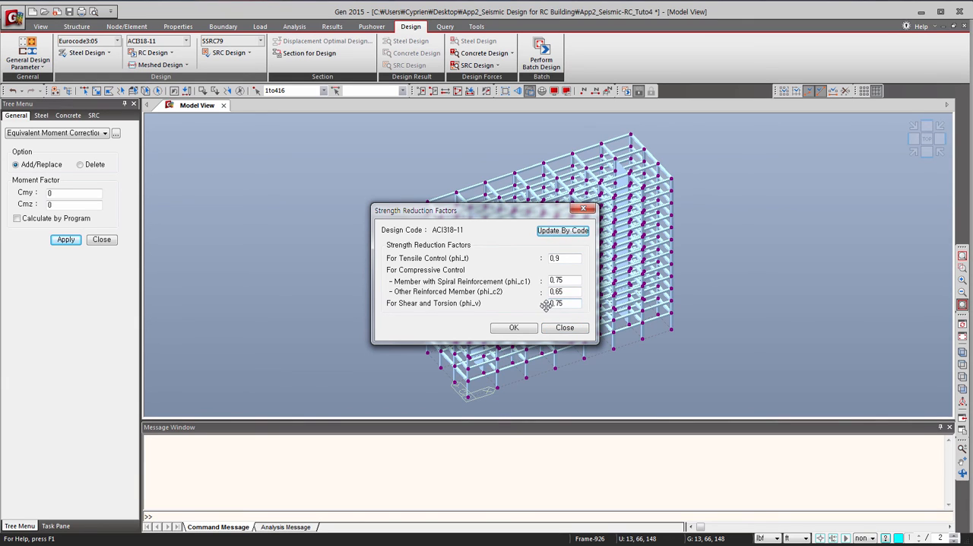
left_click(513, 328)
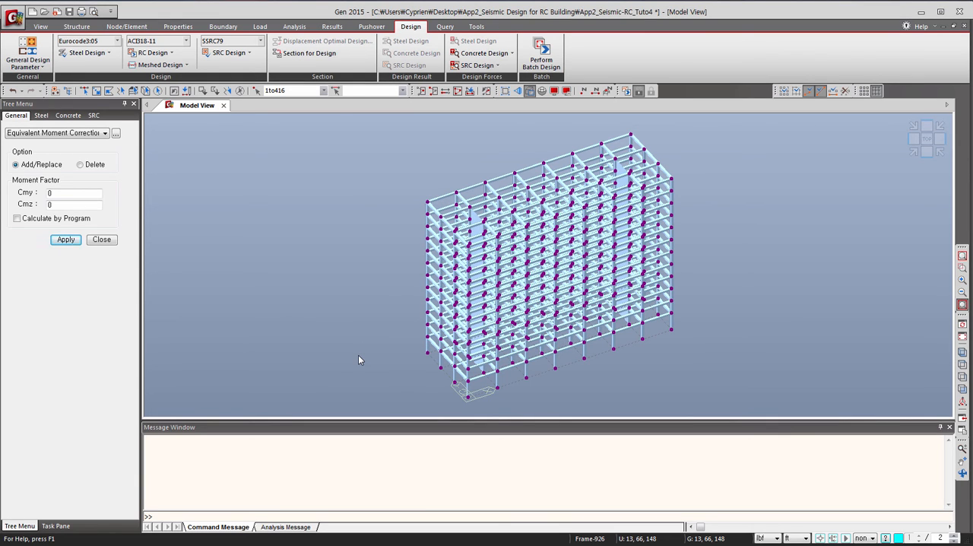
Add P16 alongside P20 as a main rebar size for beam design in the Design Criteria for Rebars.
left_click(158, 53)
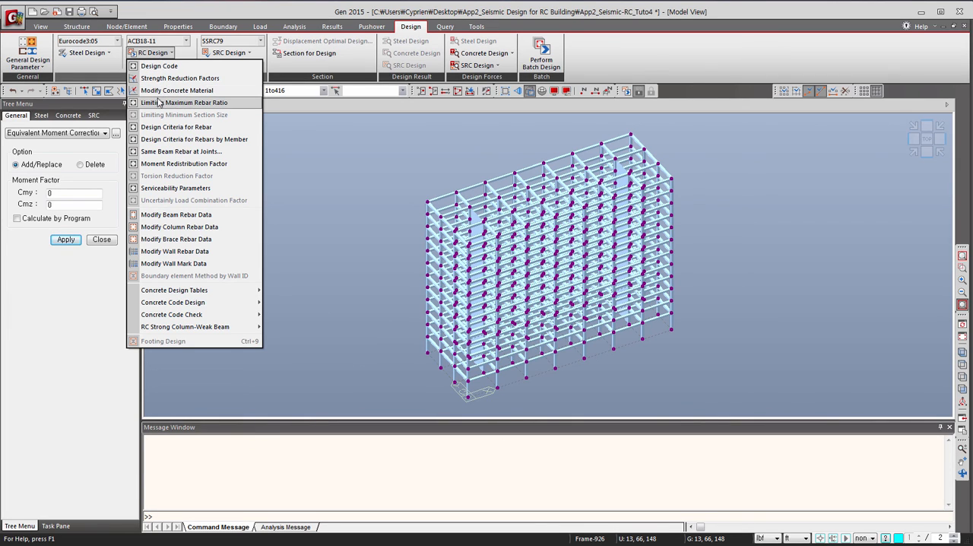
left_click(184, 128)
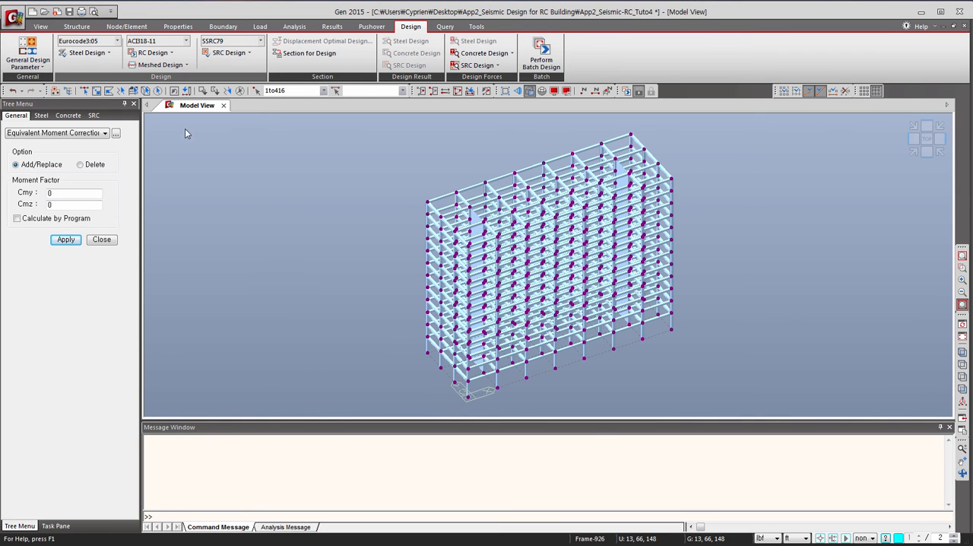
left_click_drag(452, 80, 233, 96)
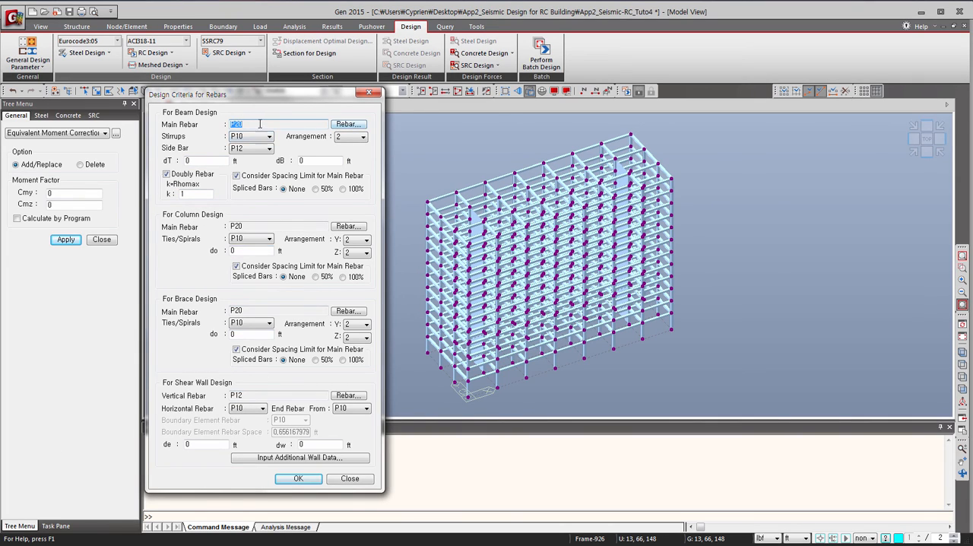
left_click(235, 123)
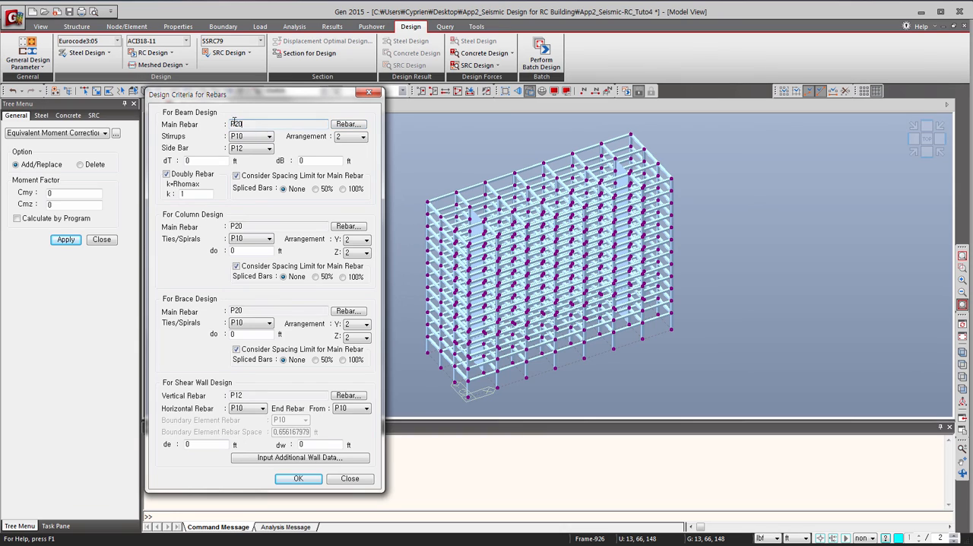
left_click(347, 125)
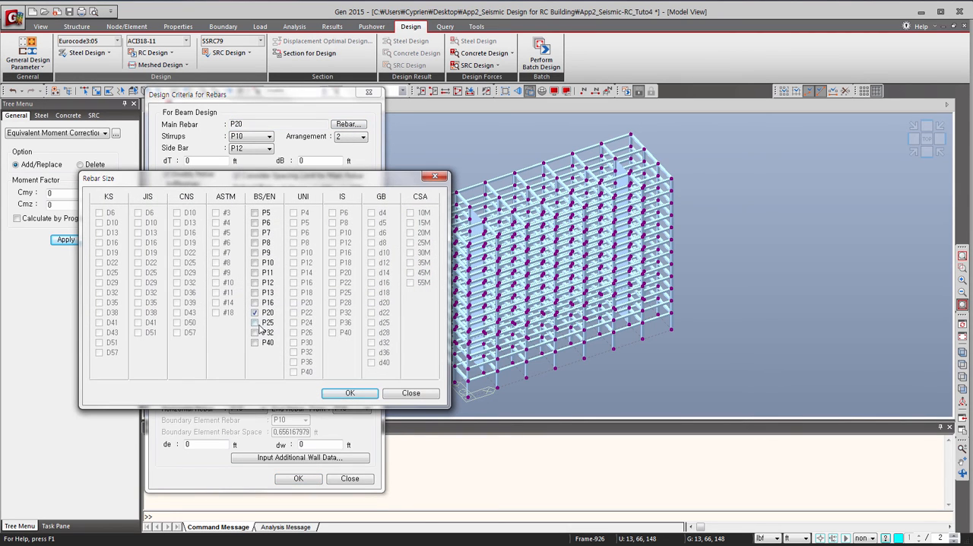
left_click(255, 302)
left_click(335, 395)
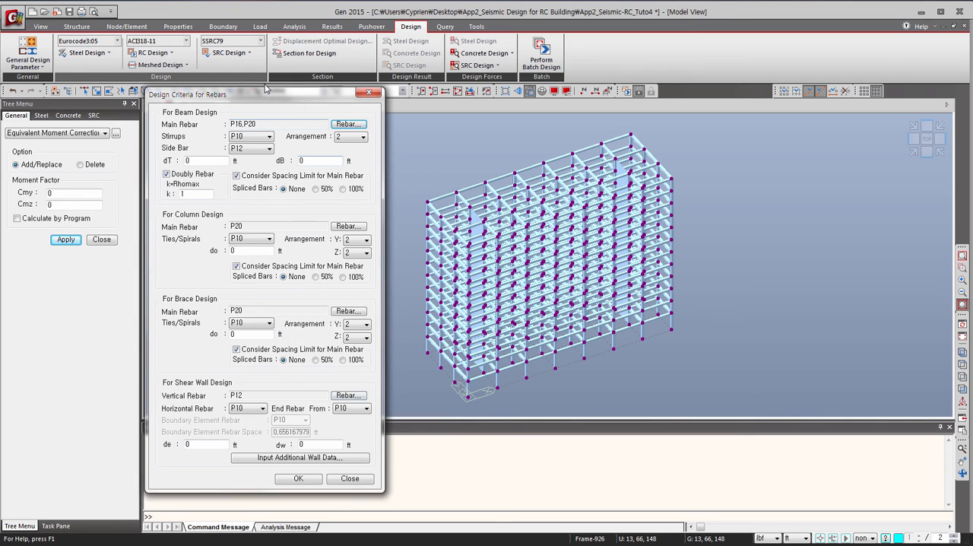
Review the beam stirrup and main rebar size options and accept the Design Criteria for Rebars.
left_click(244, 138)
left_click(251, 147)
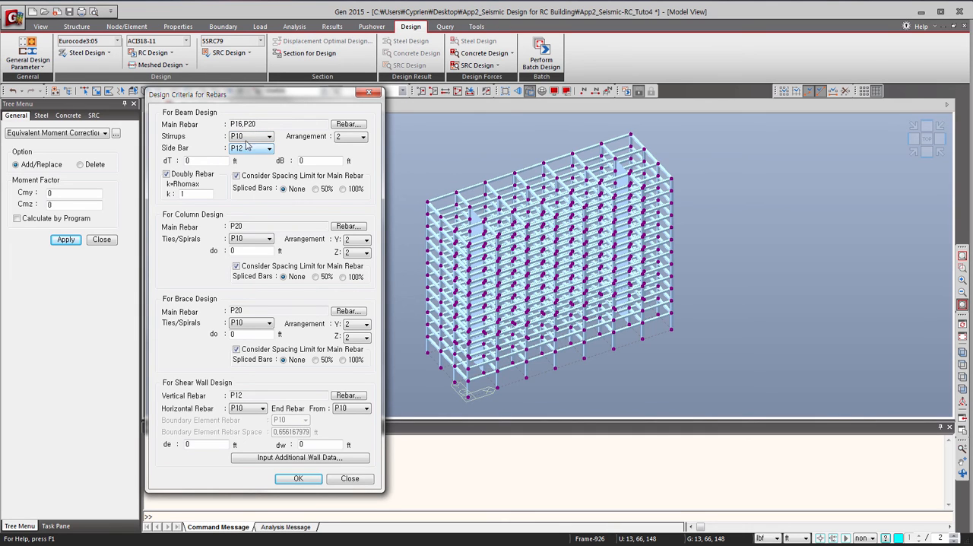
left_click(344, 125)
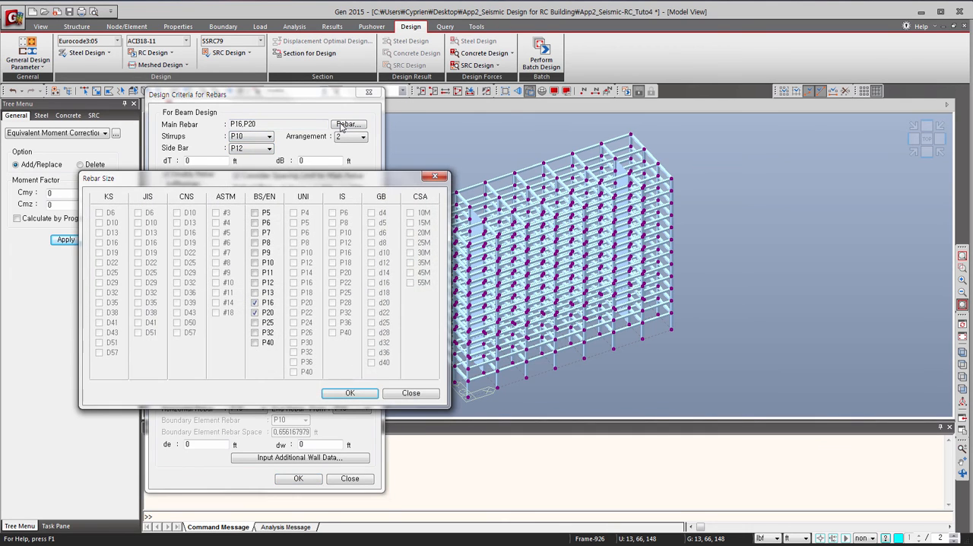
left_click(433, 176)
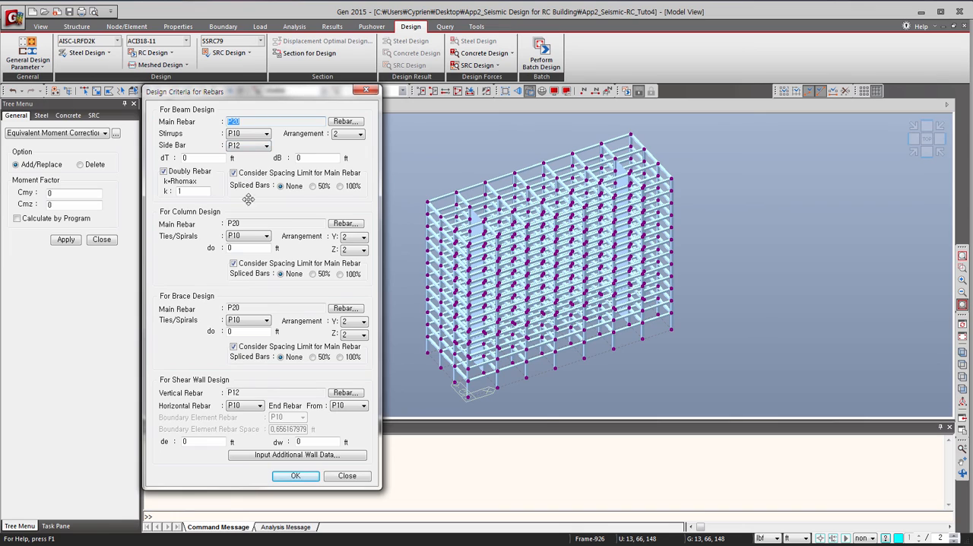
left_click(291, 476)
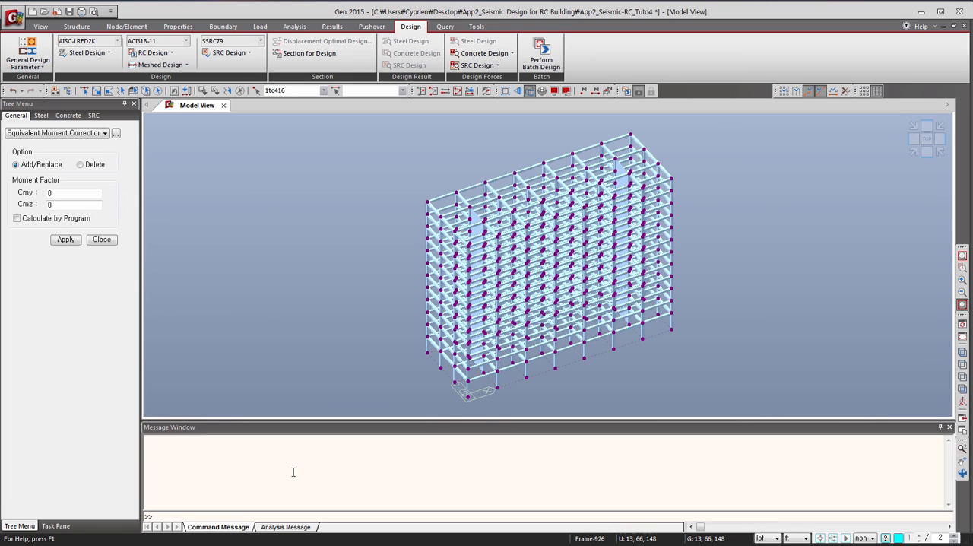
Assign ASTM(RC) rebar to the Grade C4000 concrete material, with Grade 60 main rebar and Grade 40 sub-rebar.
left_click(164, 54)
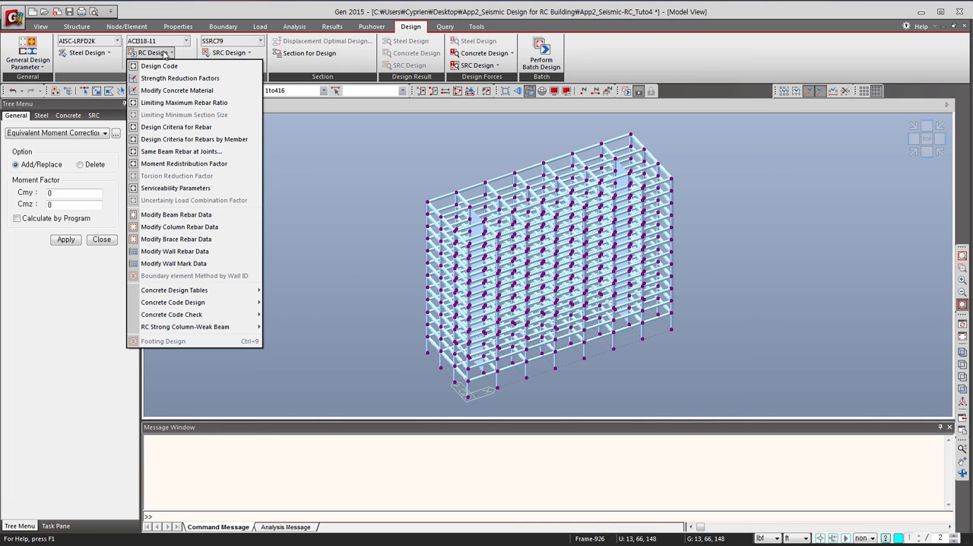
left_click(177, 89)
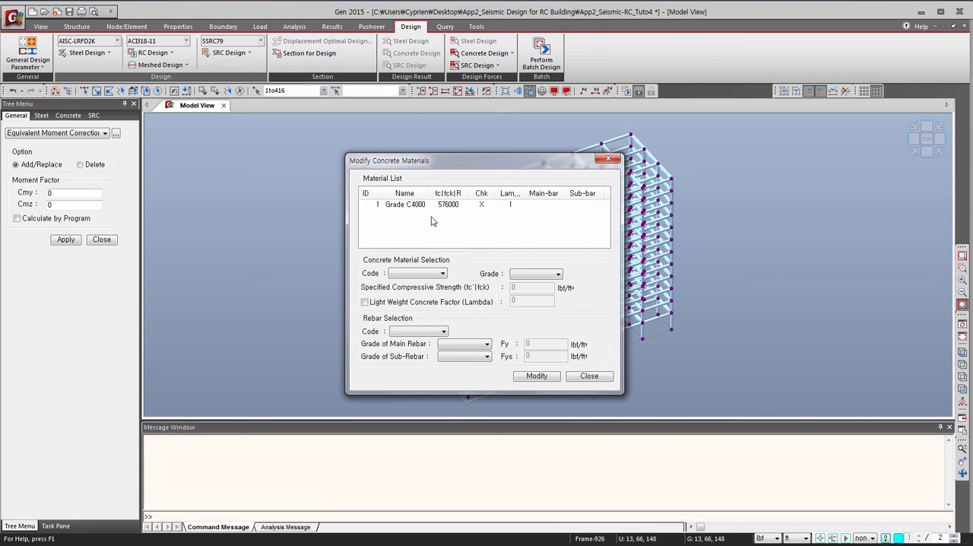
left_click(422, 205)
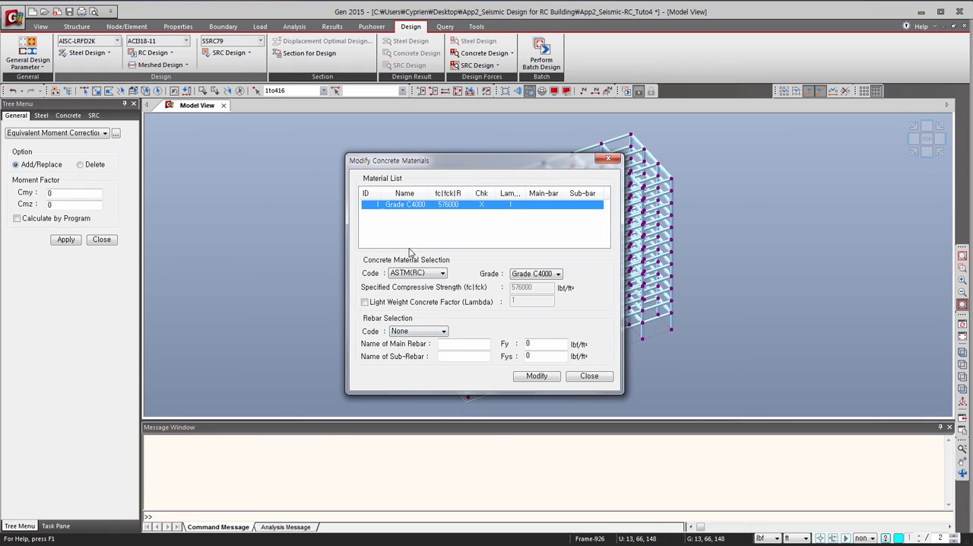
left_click(416, 274)
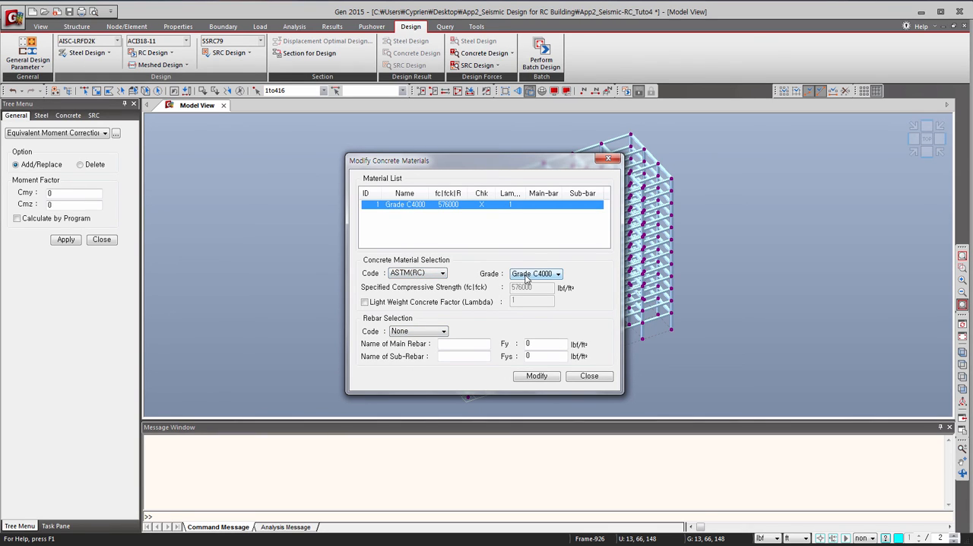
left_click(417, 332)
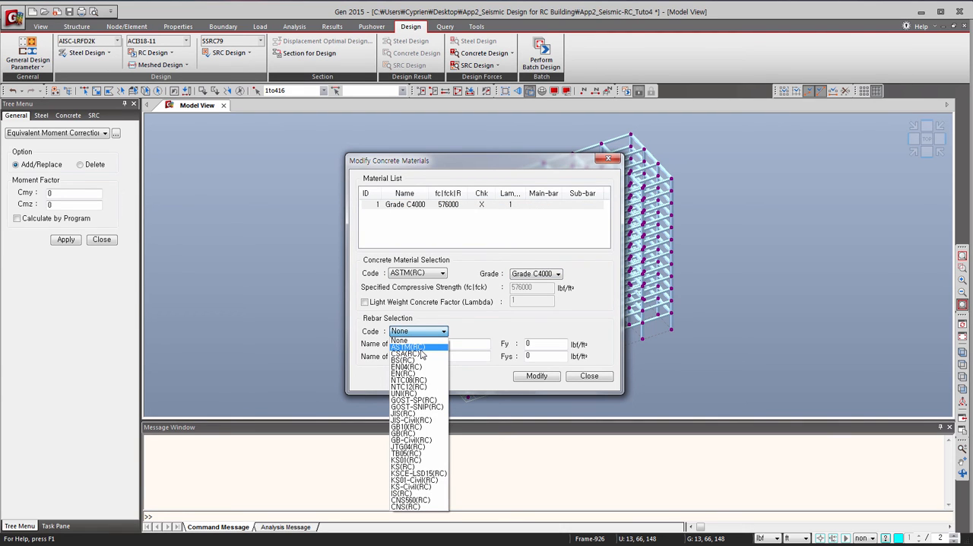
left_click(418, 347)
left_click(465, 344)
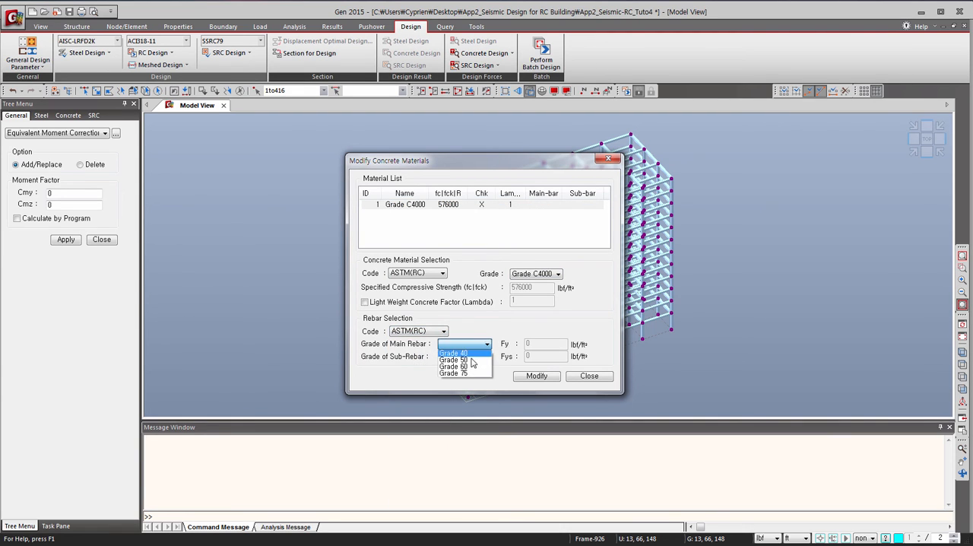
left_click(470, 367)
left_click(471, 357)
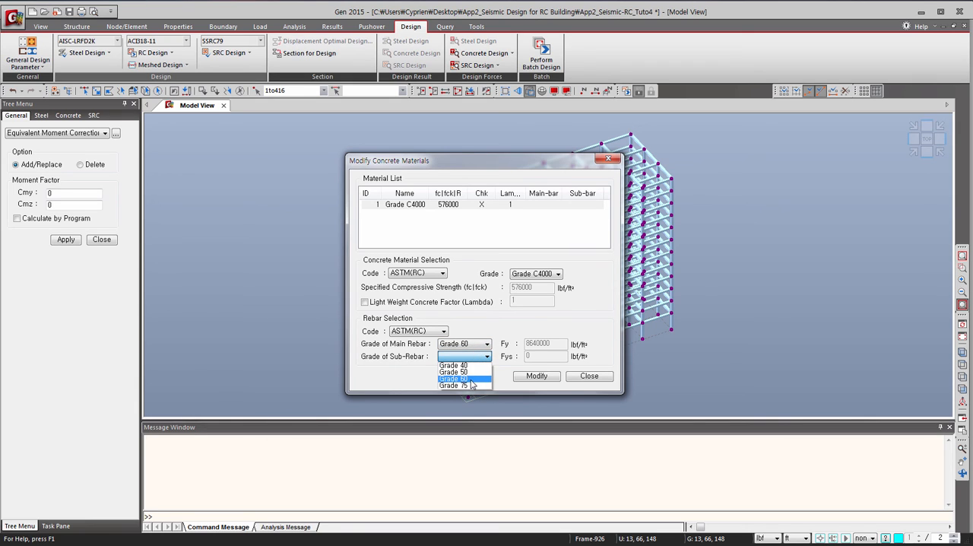
left_click(453, 365)
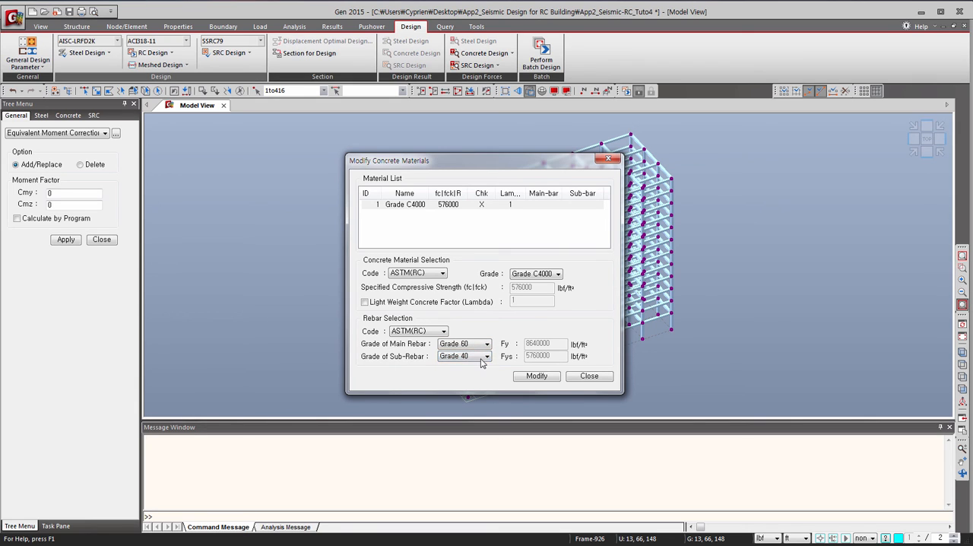
left_click(541, 376)
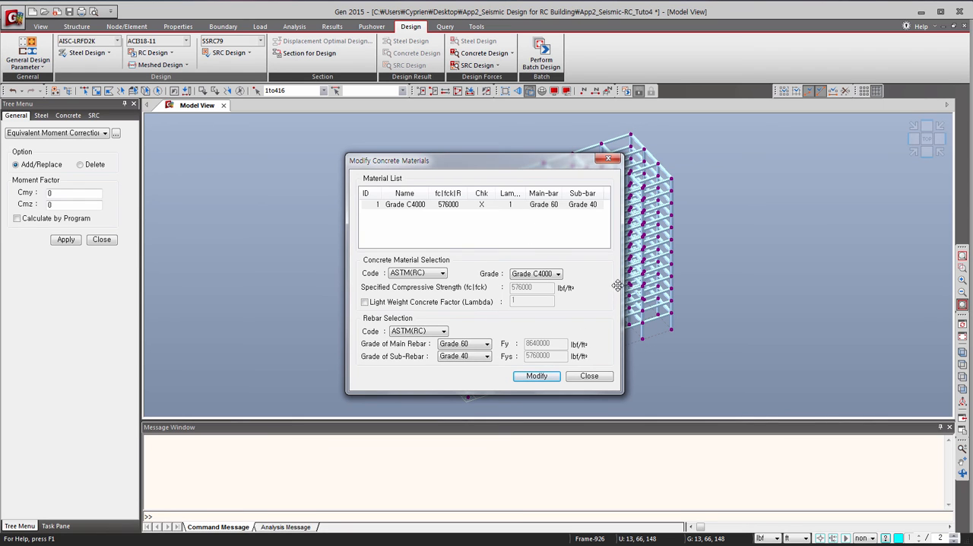
left_click(593, 379)
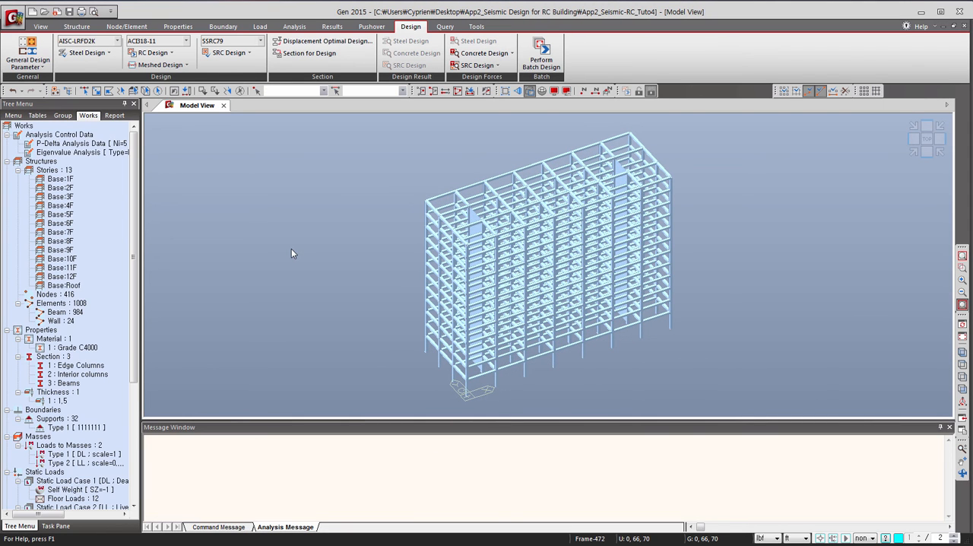
Run the concrete code design for beams and review the results sorted by member and by property.
left_click(170, 54)
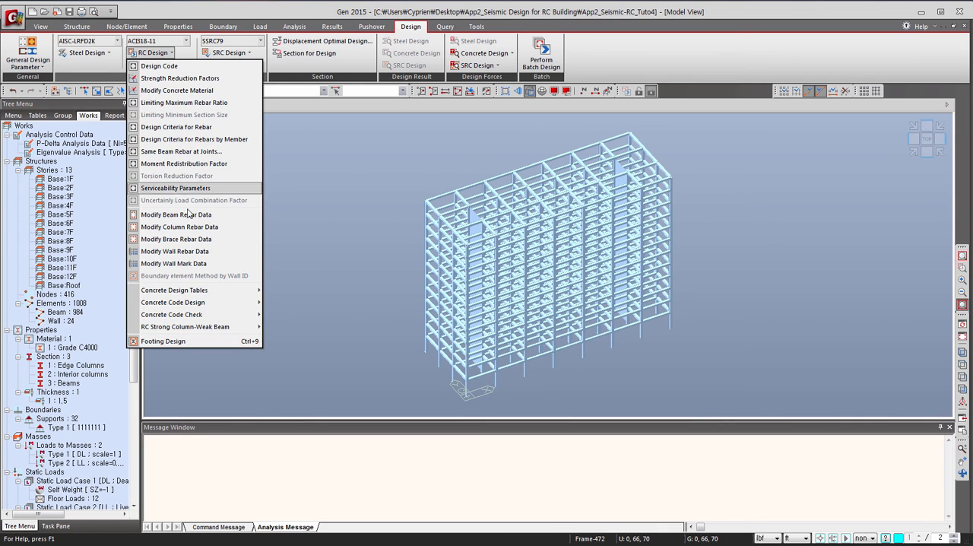
mouse_move(204, 304)
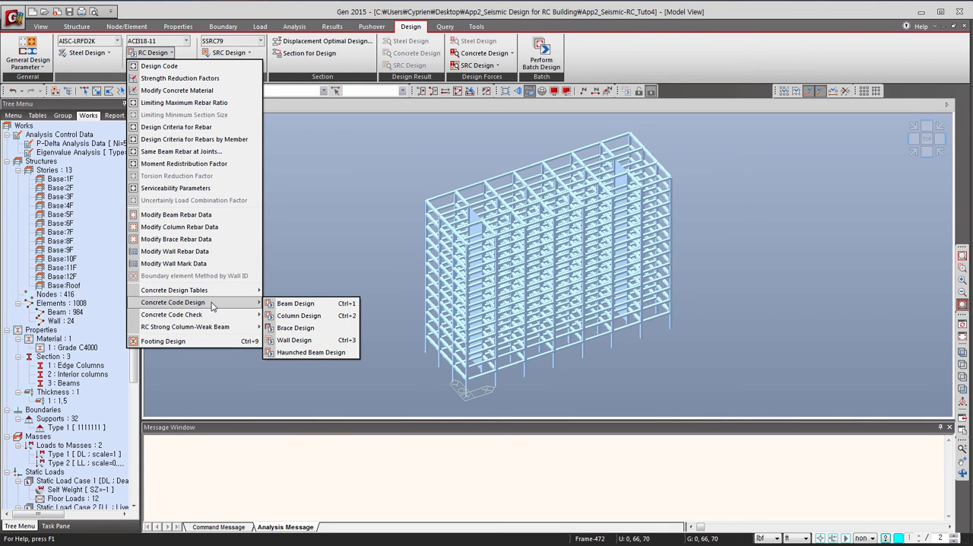
left_click(304, 301)
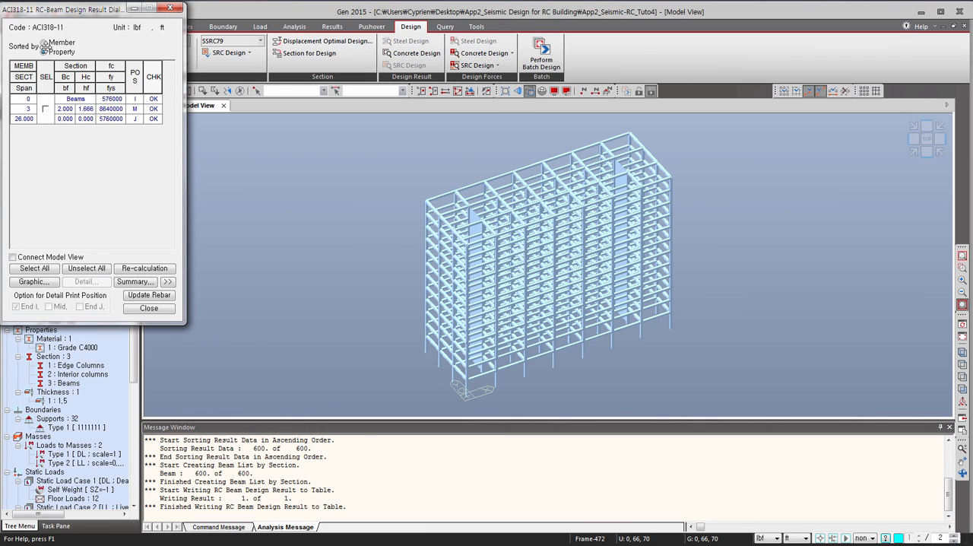
left_click(44, 43)
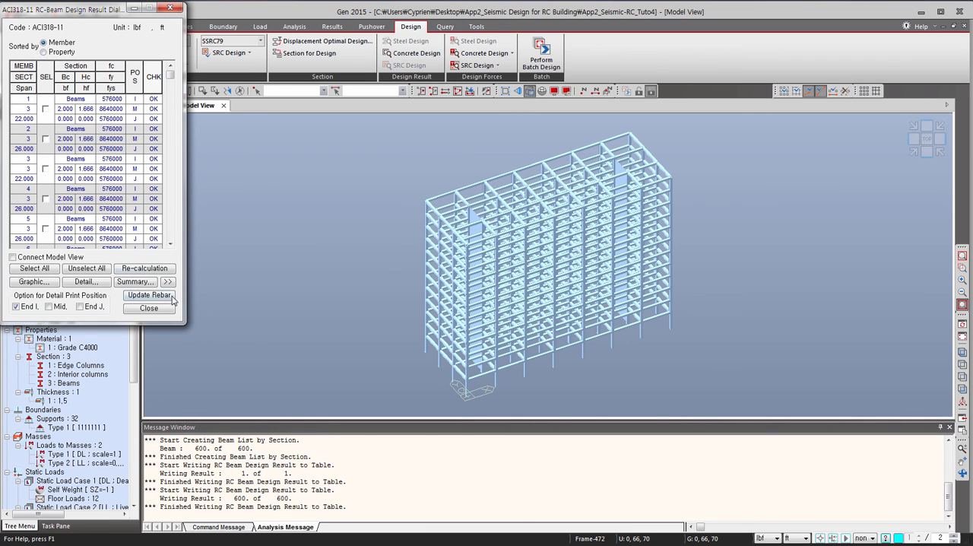
mouse_move(170, 76)
left_mouse_down()
mouse_move(184, 243)
mouse_move(171, 86)
mouse_move(181, 60)
mouse_move(187, 244)
mouse_move(172, 76)
left_mouse_up()
left_click(44, 53)
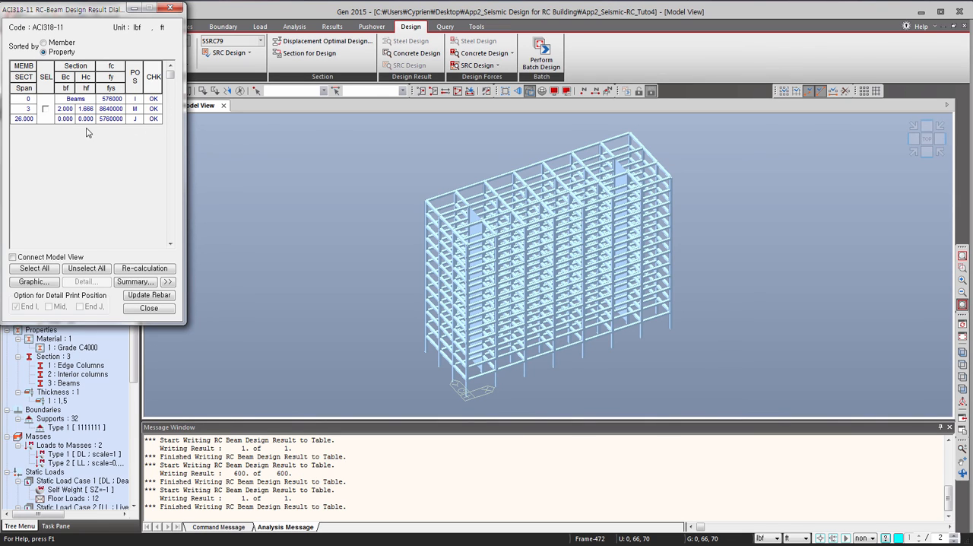
left_click(35, 269)
left_click(149, 308)
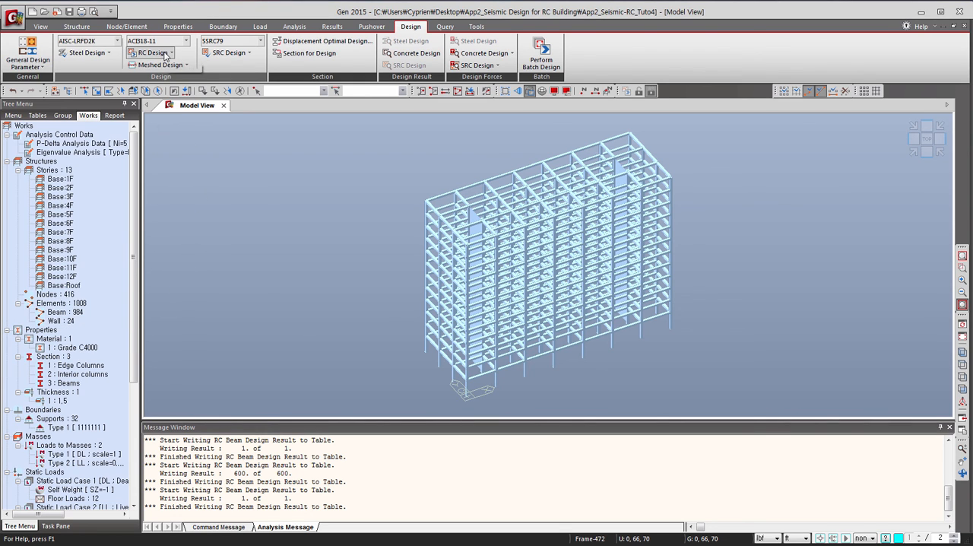
Run the concrete code design for columns and review the results sorted by member through the end of the list.
left_click(165, 54)
mouse_move(218, 305)
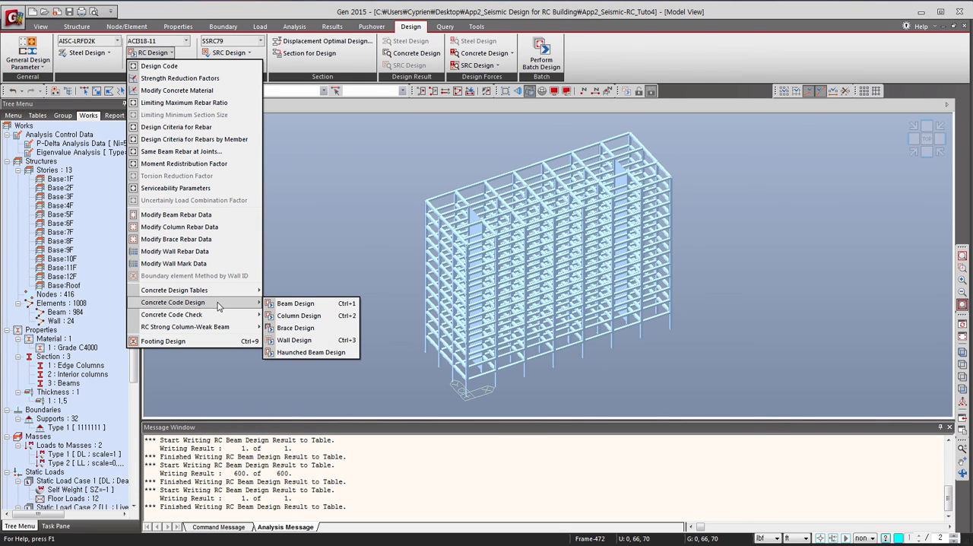
left_click(292, 313)
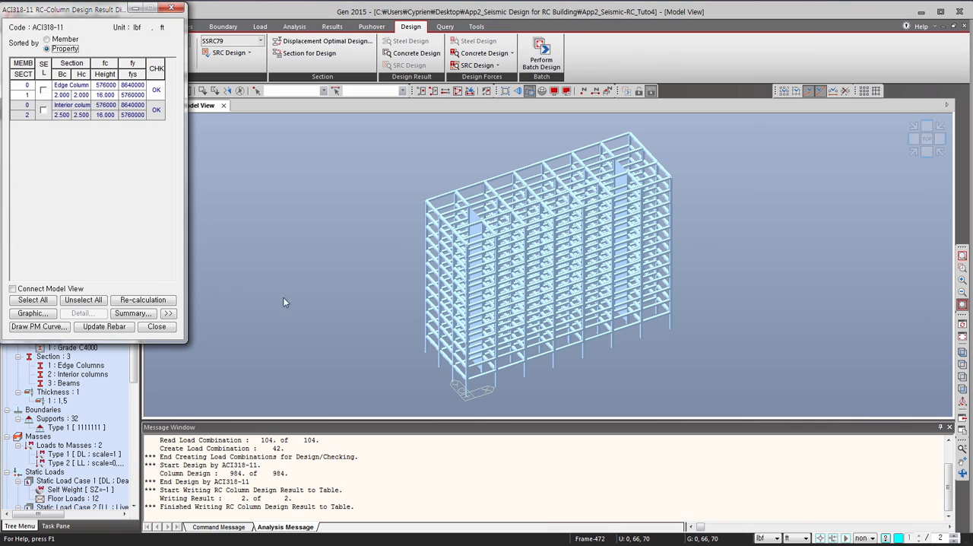
left_click(48, 39)
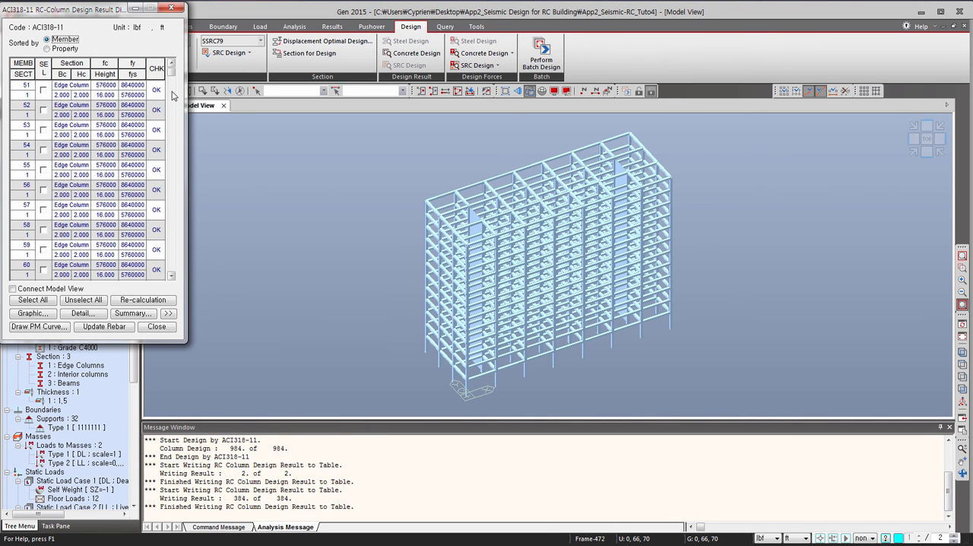
left_click_drag(172, 70, 182, 293)
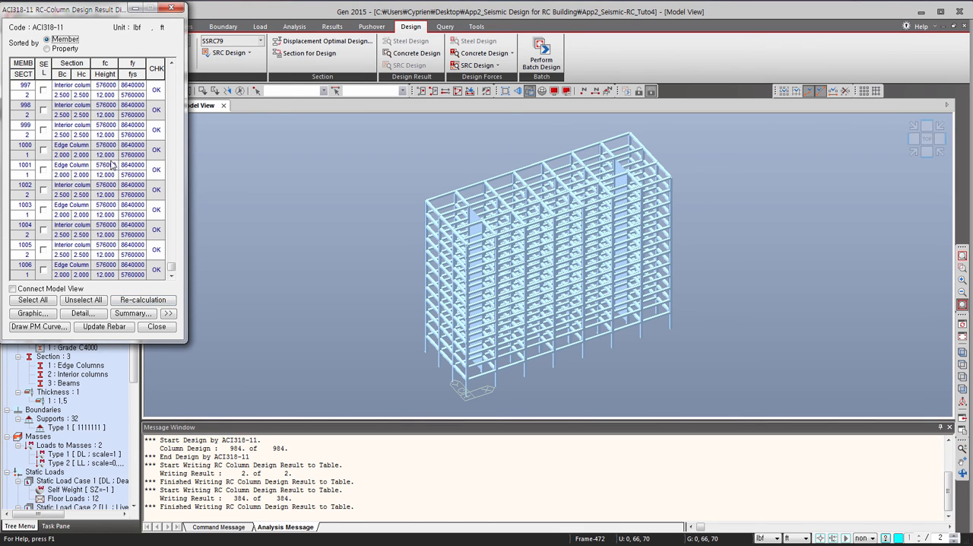
left_click(173, 9)
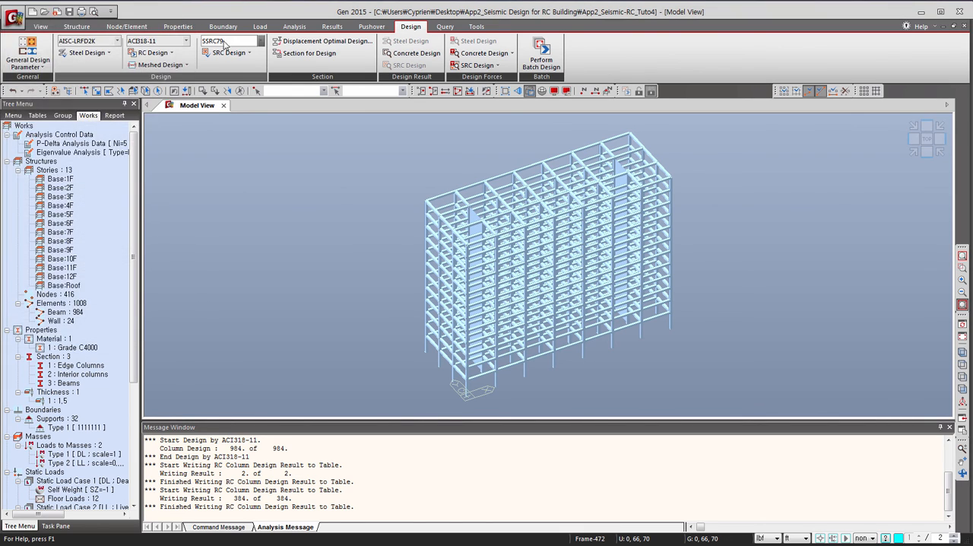
Run the concrete code design for walls and list the results by Wall ID + Story.
left_click(172, 53)
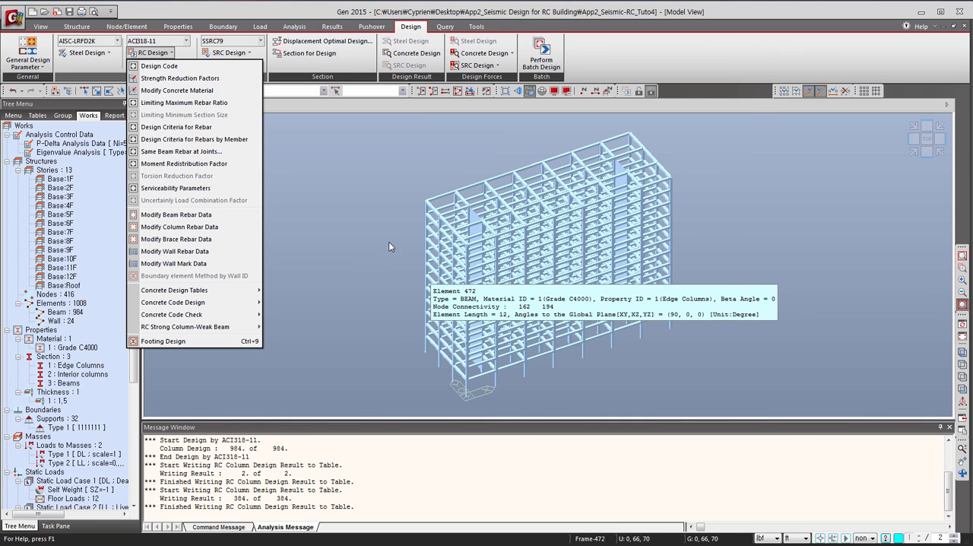
left_click(159, 52)
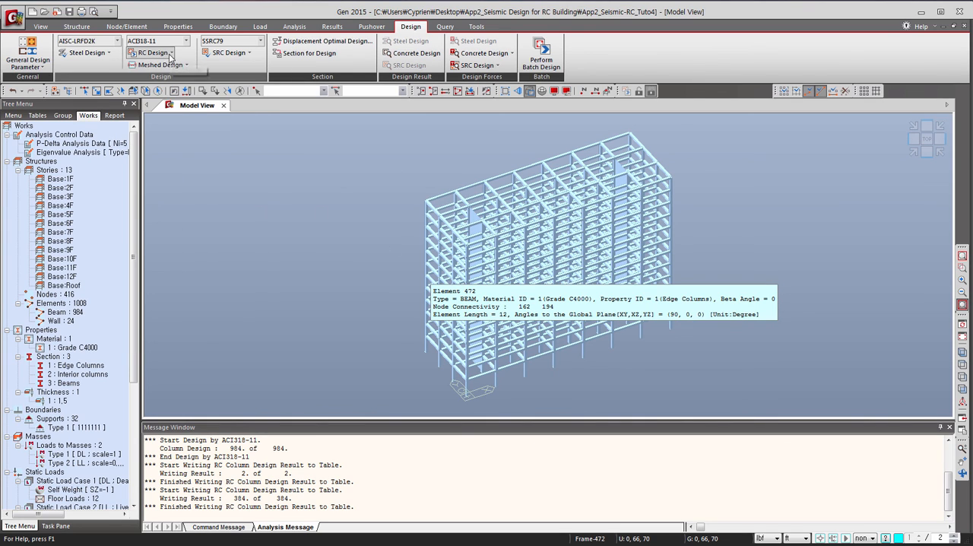
left_click(171, 52)
mouse_move(215, 303)
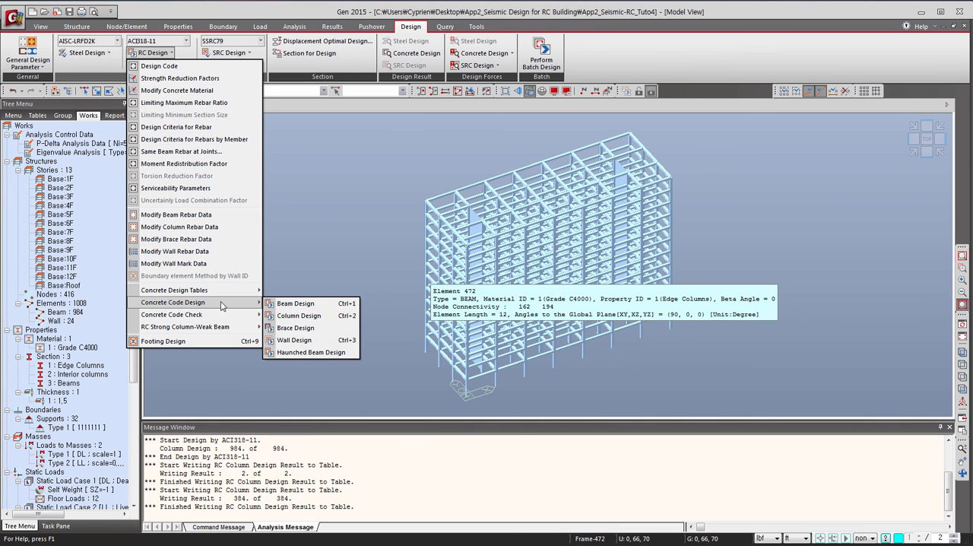
left_click(295, 340)
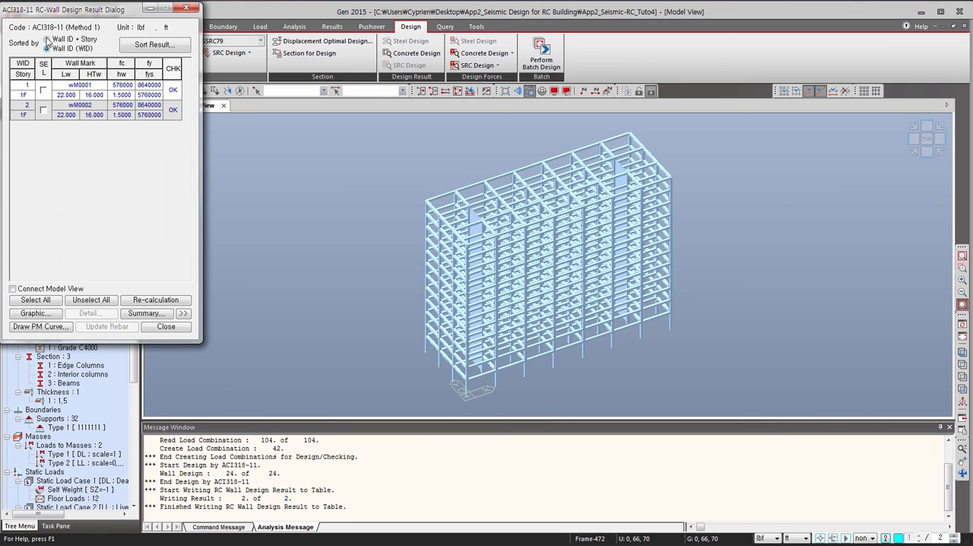
left_click(47, 39)
left_click_drag(182, 139, 202, 259)
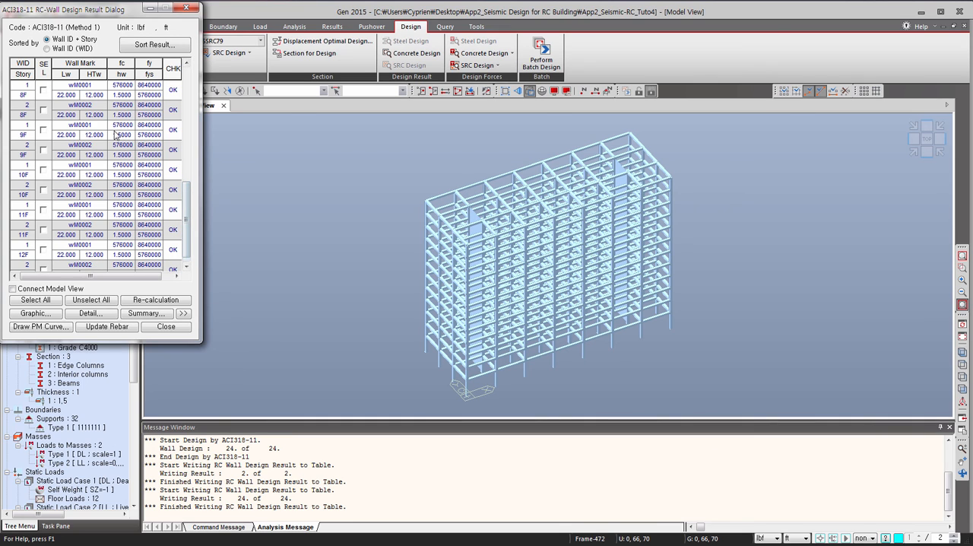
Open the graphic design report for wall wM0001 at story 1F and enlarge its preview window.
left_click(34, 314)
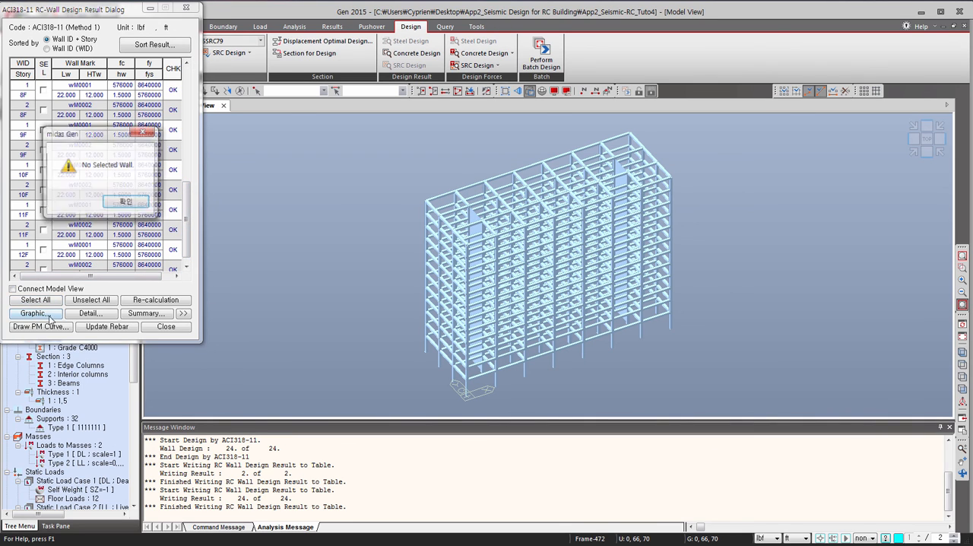
left_click(126, 203)
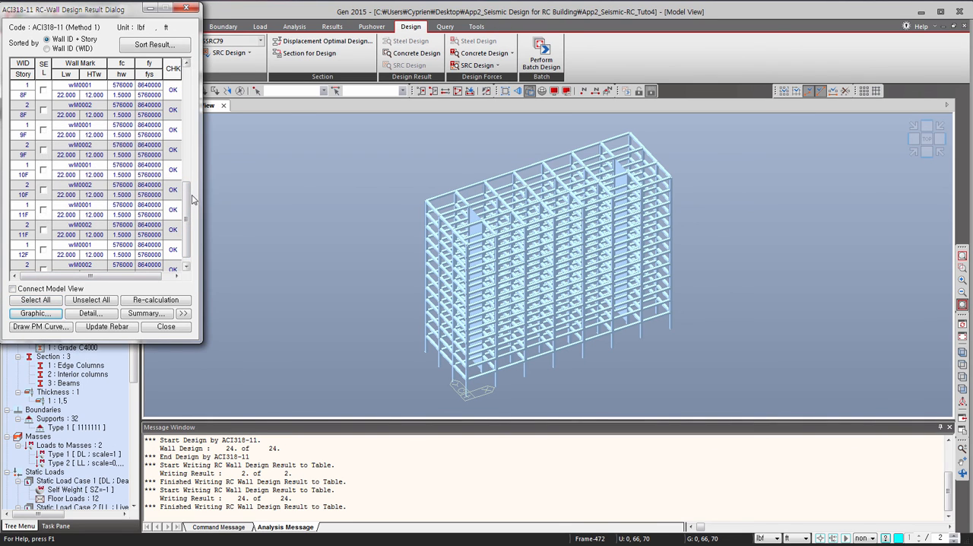
left_click_drag(188, 204, 184, 76)
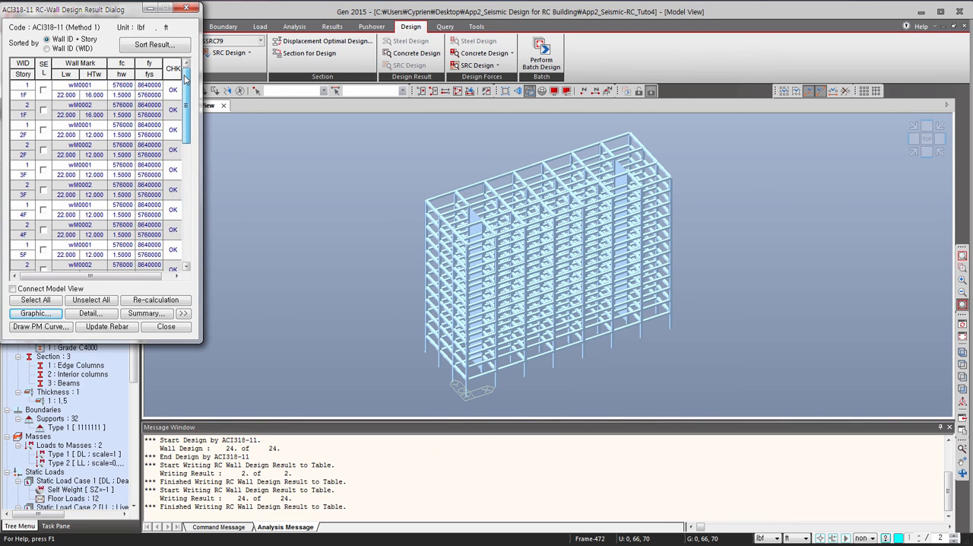
left_click(43, 90)
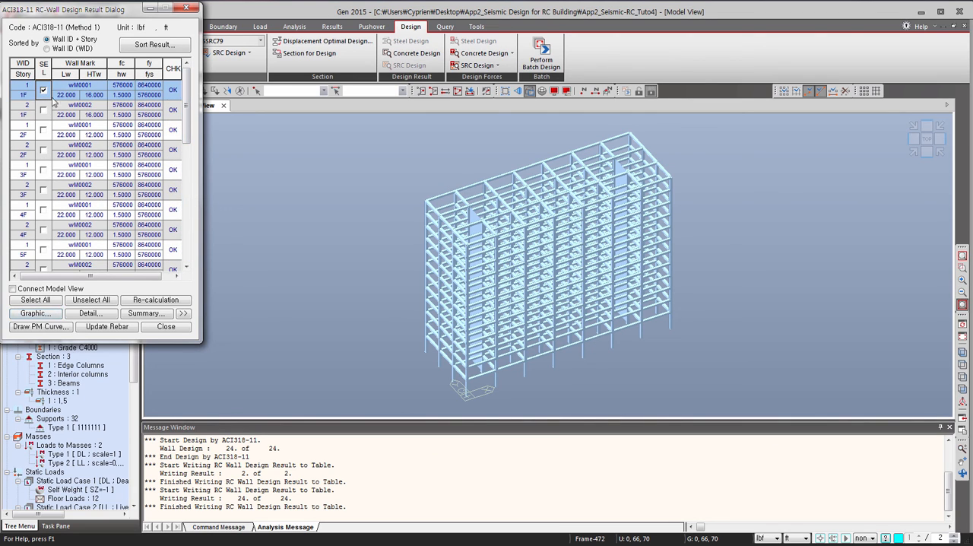
left_click(33, 316)
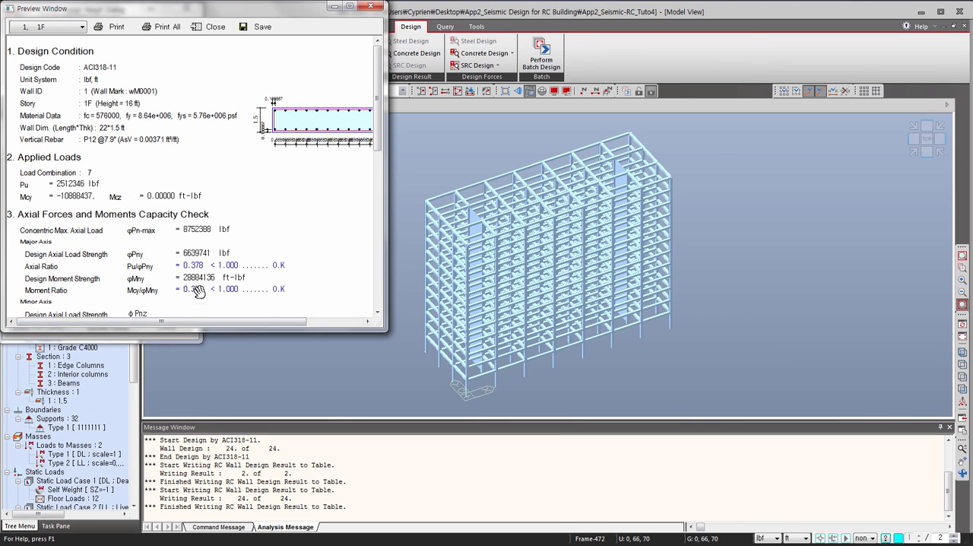
left_click_drag(358, 328, 579, 519)
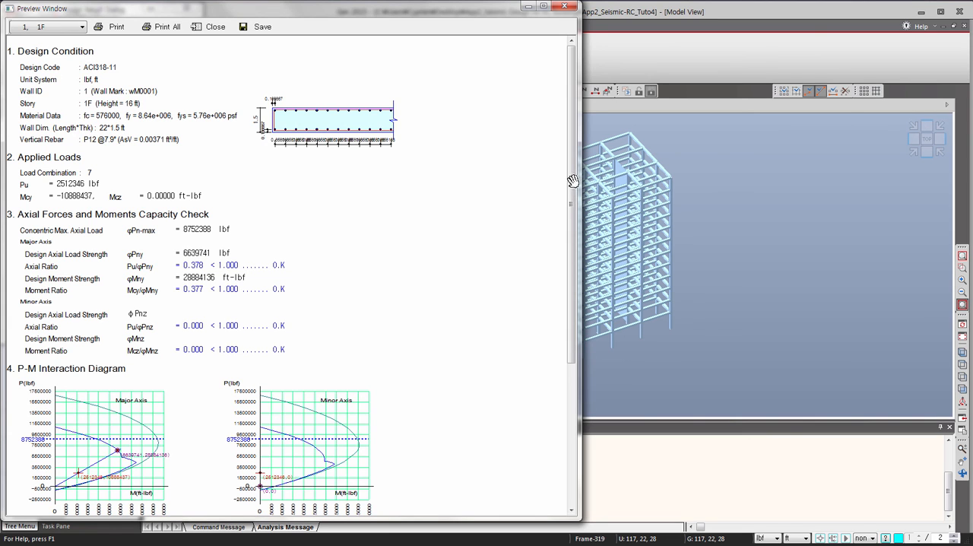
Examine the wall report's axial and moment capacity checks, P-M interaction diagrams and shear check, and close the wall design results.
scroll(386, 228, "down", 5)
scroll(160, 242, "up", 5)
scroll(89, 245, "down", 3)
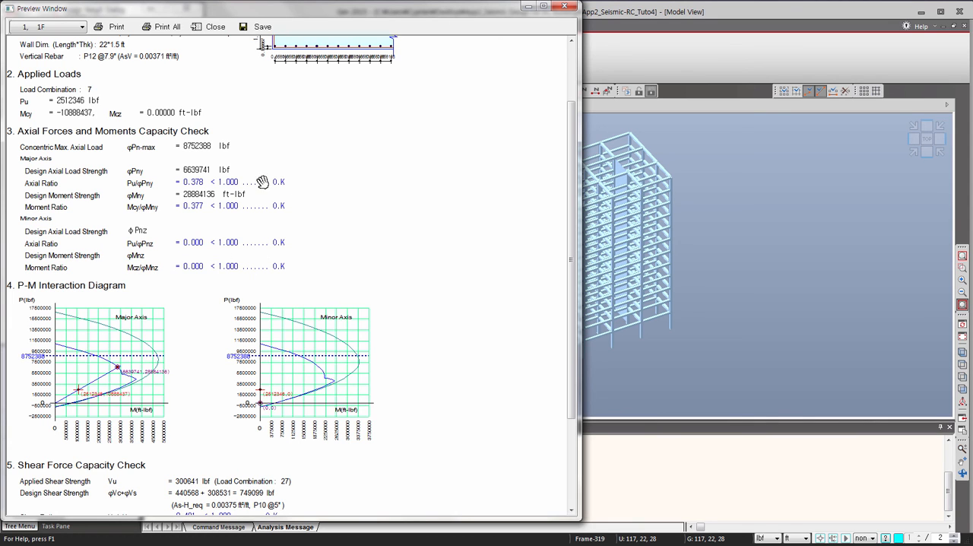
scroll(273, 251, "down", 2)
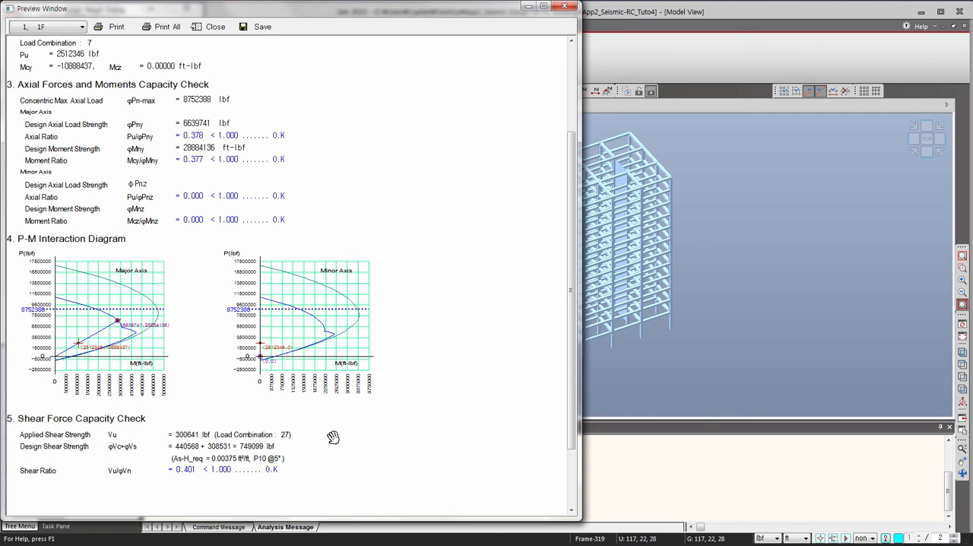
scroll(346, 435, "up", 3)
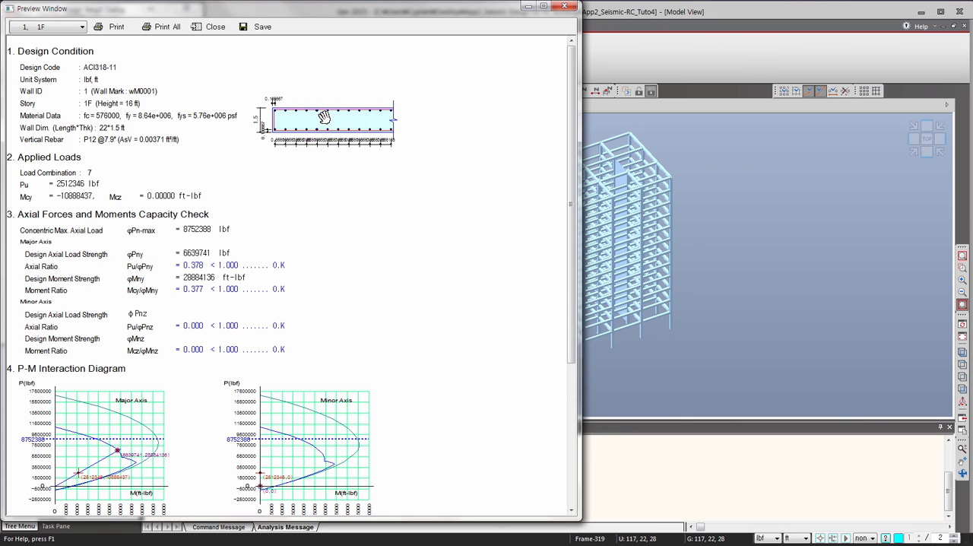
left_click(564, 6)
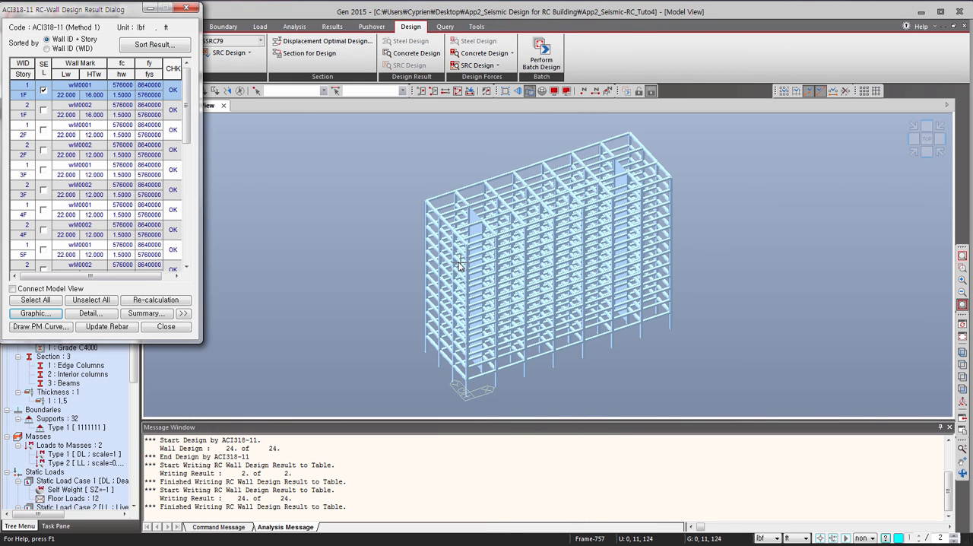
left_click(165, 326)
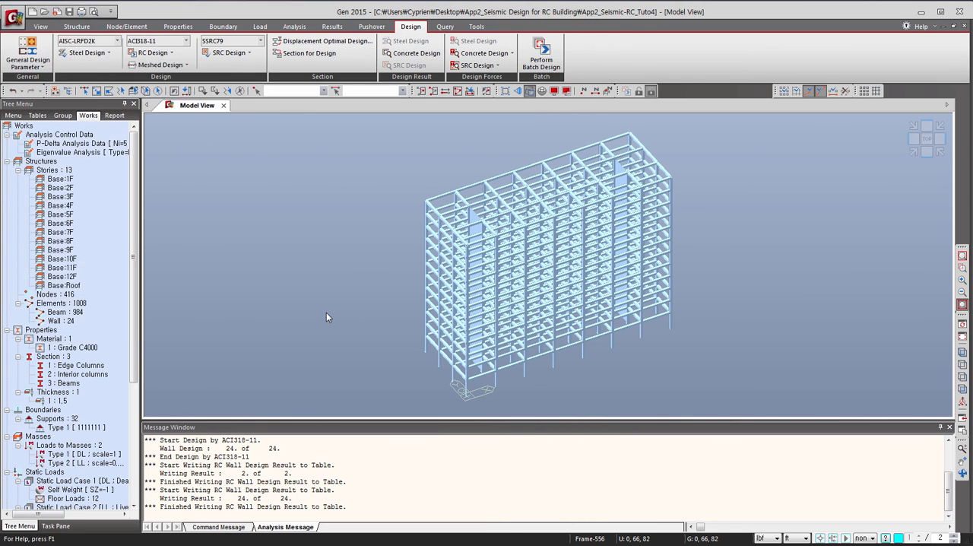